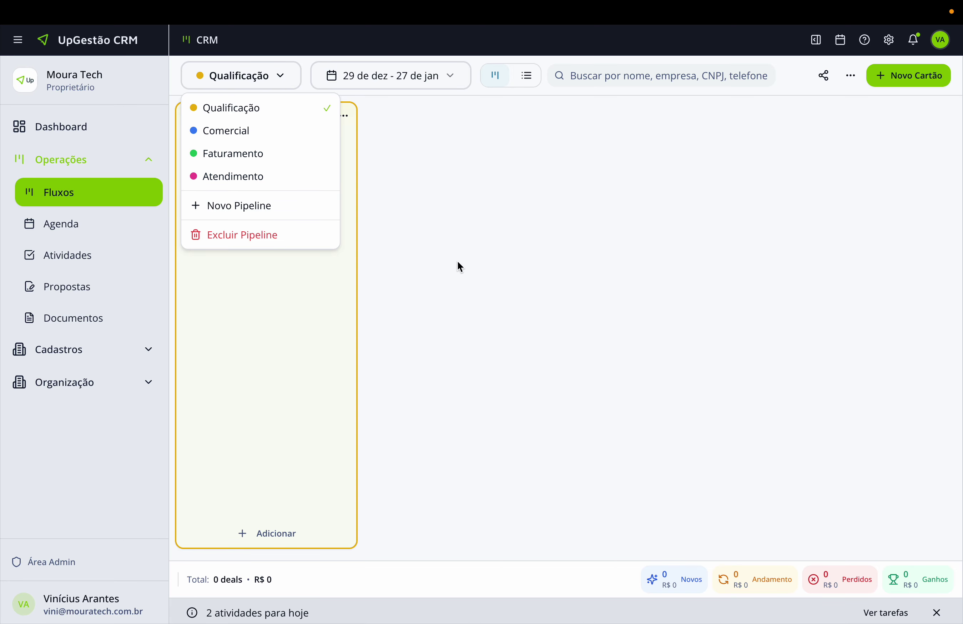
Check the existing stages of the Qualificação and Comercial pipelines in the system parameters.
{"action": "left_click", "coordinate": [457, 264]}
{"action": "left_click", "coordinate": [54, 603]}
{"action": "left_click", "coordinate": [96, 547]}
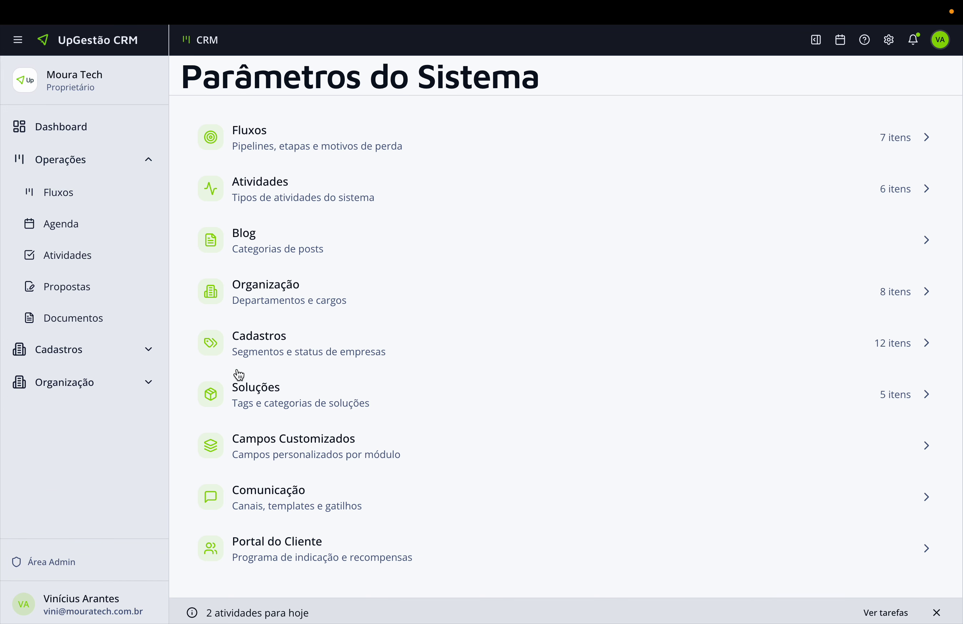
{"action": "left_click", "coordinate": [292, 143]}
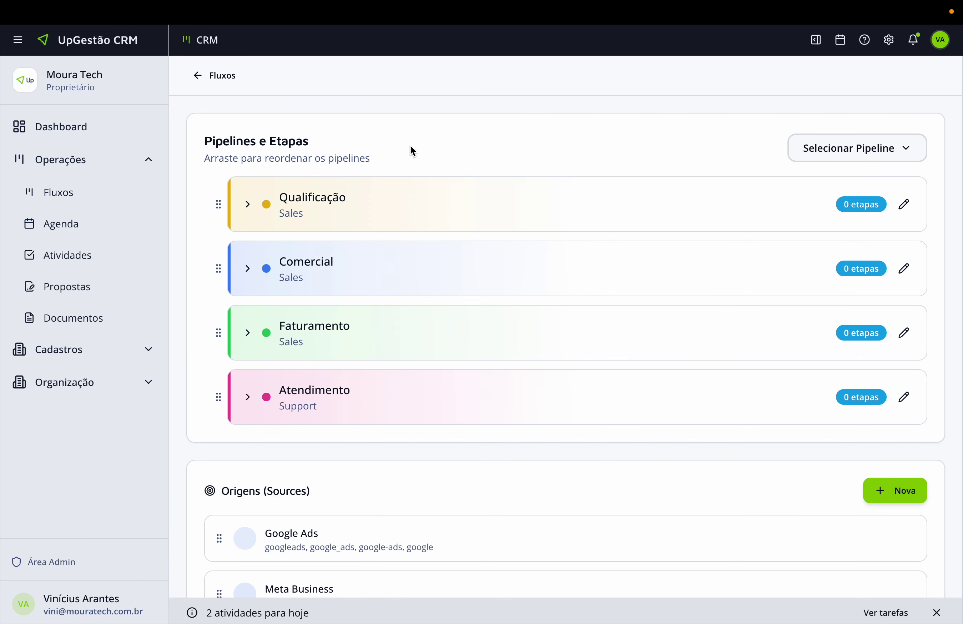
{"action": "left_click", "coordinate": [247, 207]}
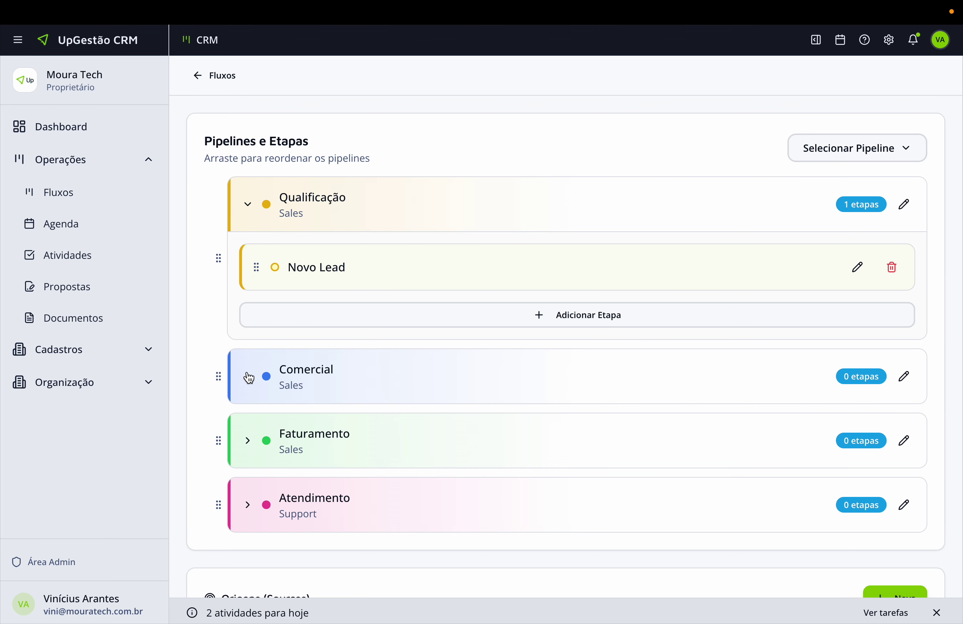
{"action": "left_click", "coordinate": [247, 376]}
{"action": "left_click", "coordinate": [248, 378]}
{"action": "left_click", "coordinate": [247, 205]}
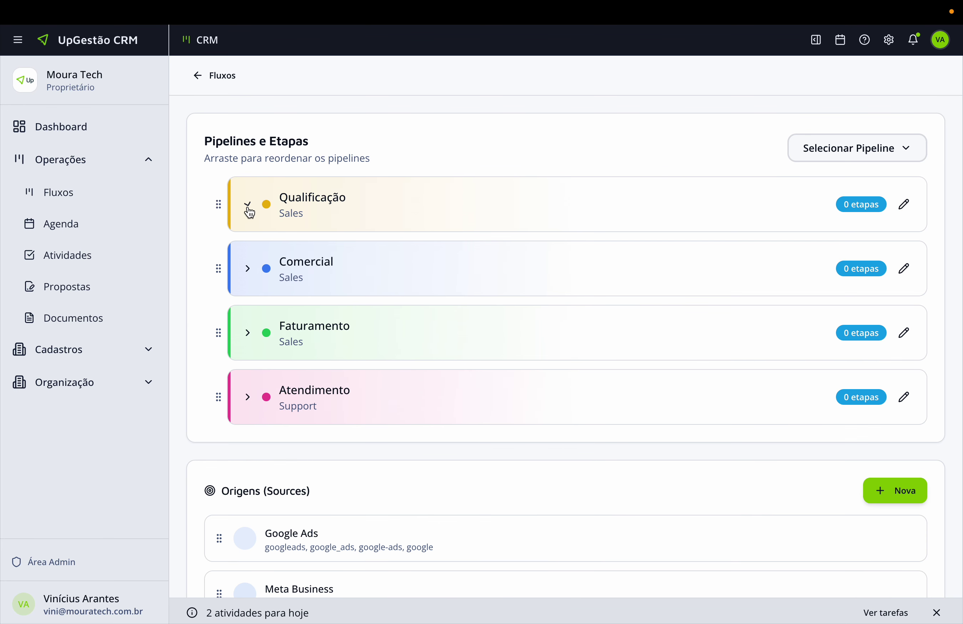
{"action": "left_click", "coordinate": [102, 191]}
In the TextEdit notes, pick out the stage names Qualificando, Agendado and Lost.
{"action": "key", "text": "ctrl+Left"}
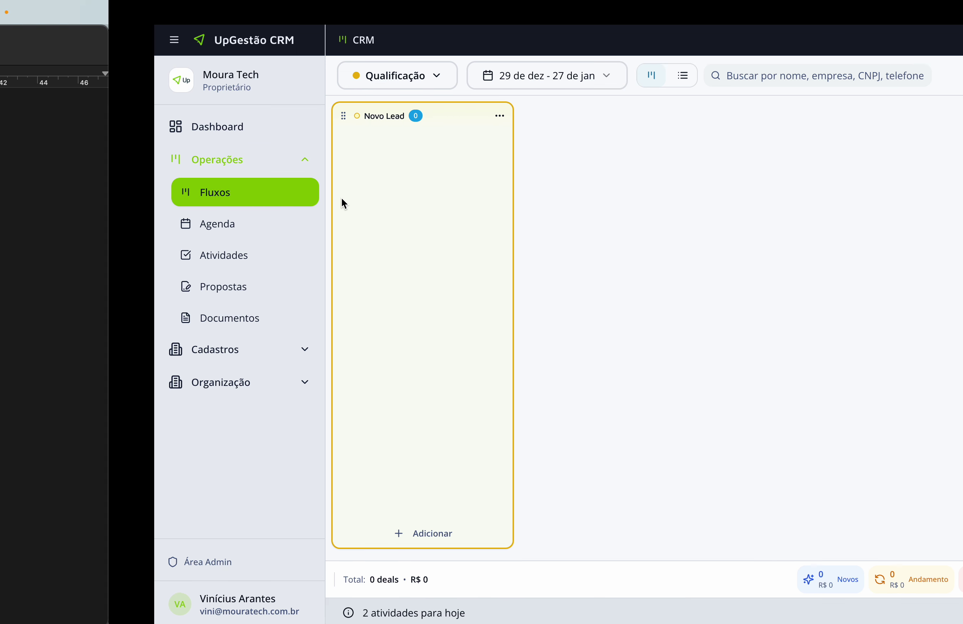
{"action": "left_click", "coordinate": [30, 281]}
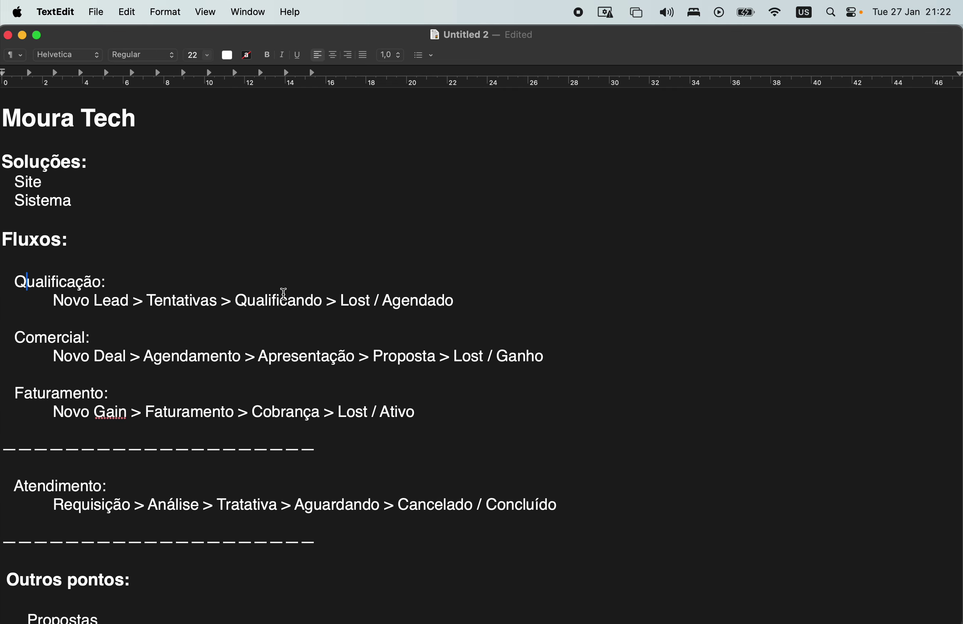
{"action": "double_click", "coordinate": [284, 295]}
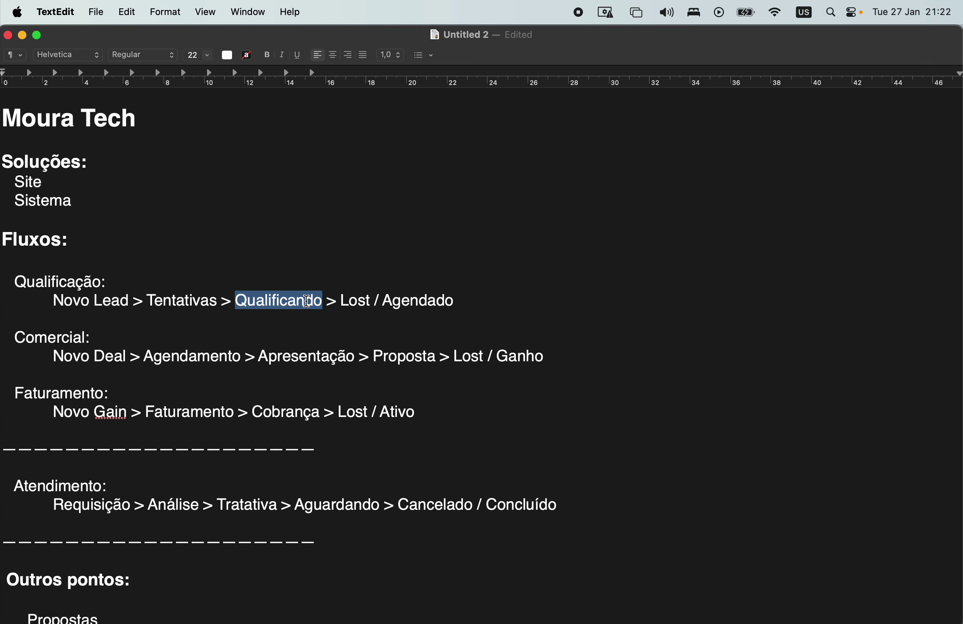
{"action": "double_click", "coordinate": [410, 296]}
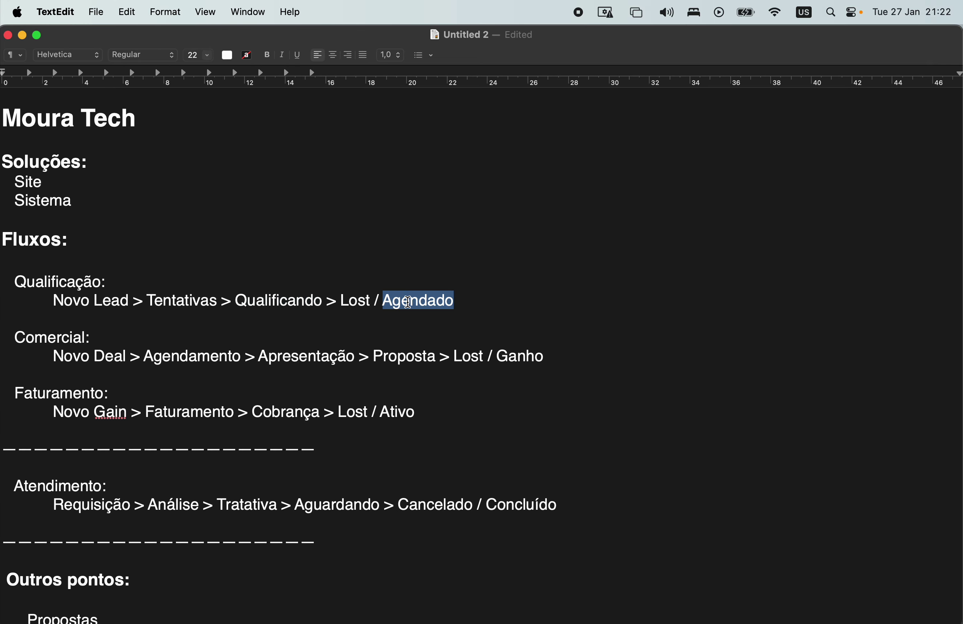
{"action": "double_click", "coordinate": [366, 302]}
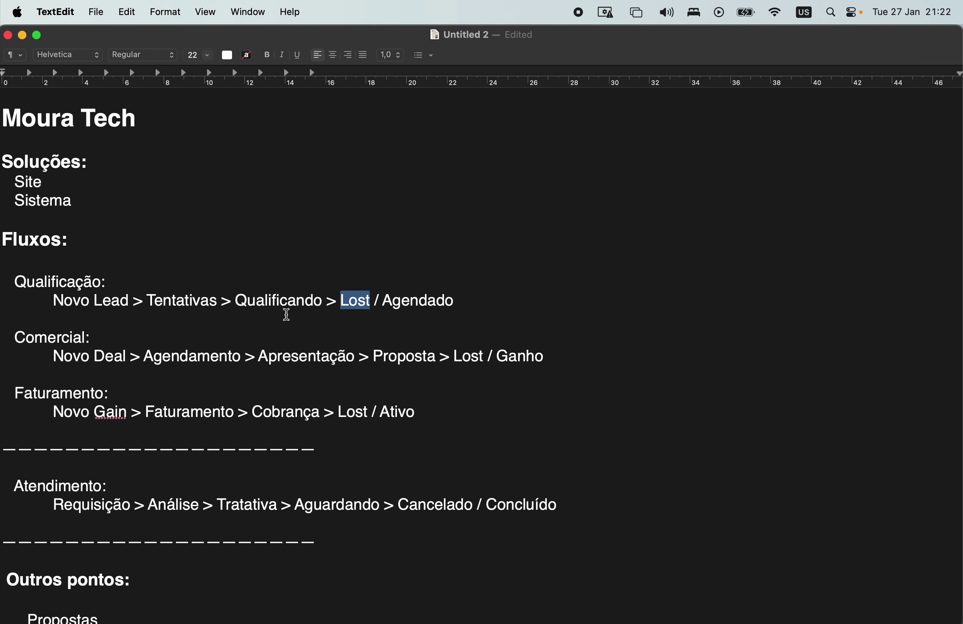
{"action": "key", "text": "ctrl+Right"}
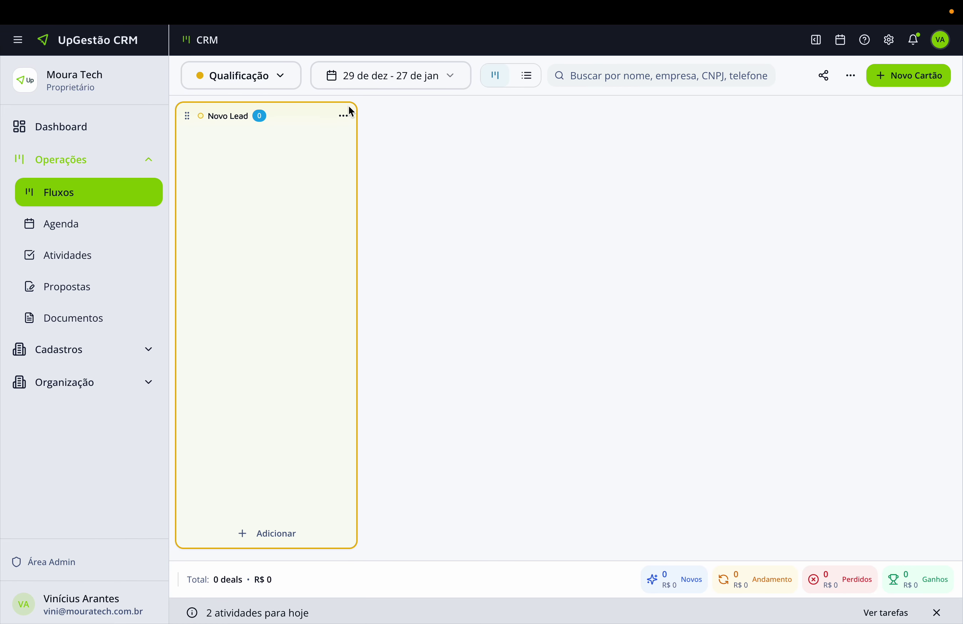
Create an orange Tentativas stage in the Qualificação pipeline.
{"action": "left_click", "coordinate": [851, 75]}
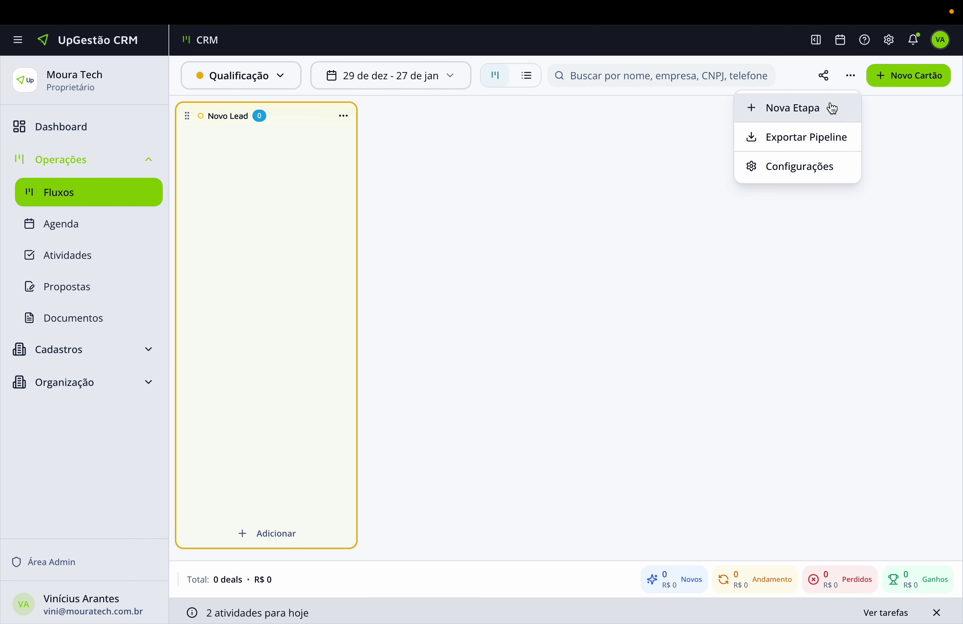
{"action": "left_click", "coordinate": [828, 107]}
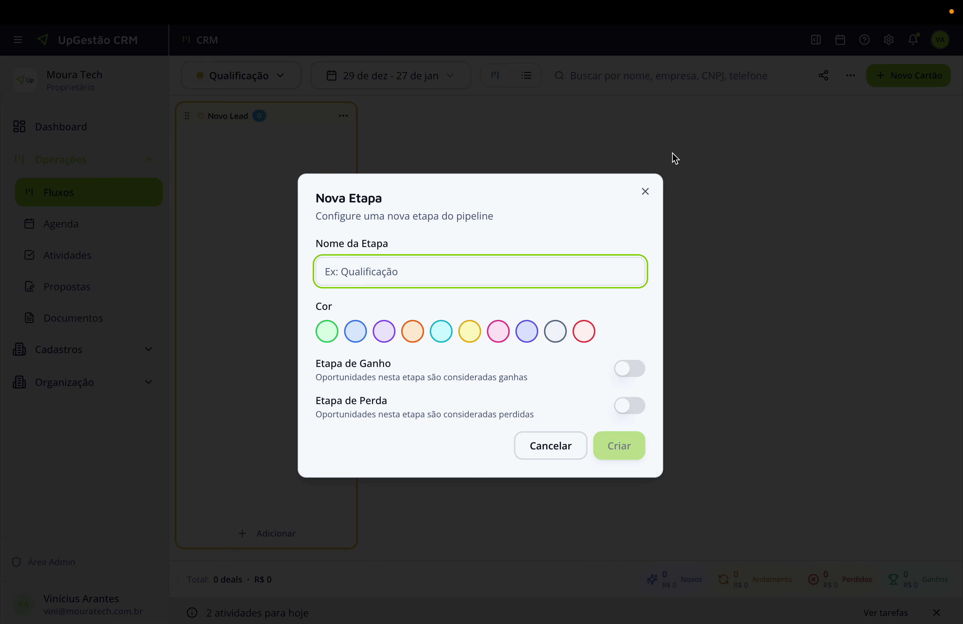
{"action": "type", "text": "Tent"}
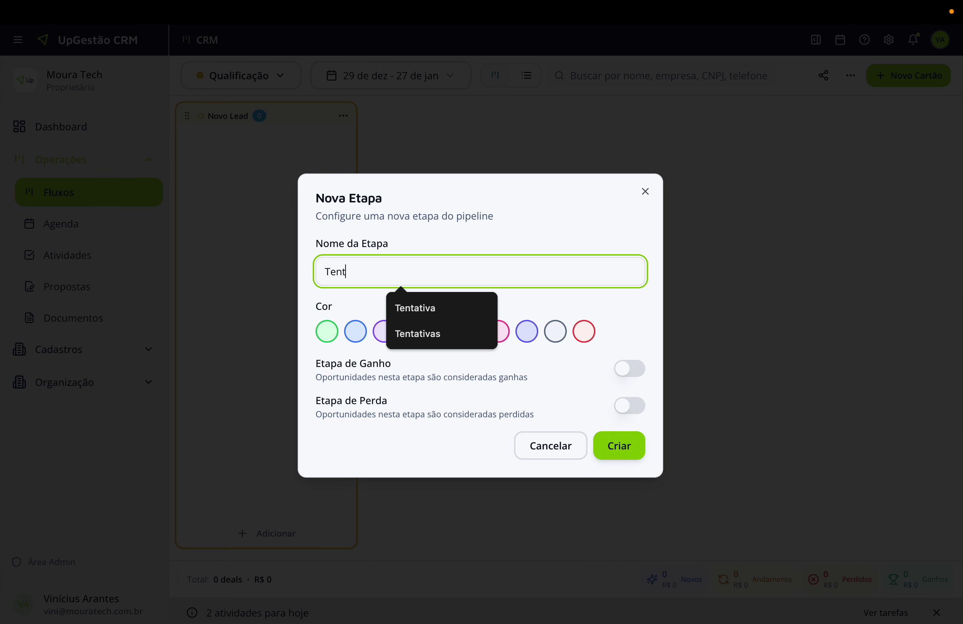
{"action": "type", "text": "ativas"}
{"action": "left_click", "coordinate": [608, 309]}
{"action": "left_click", "coordinate": [414, 333]}
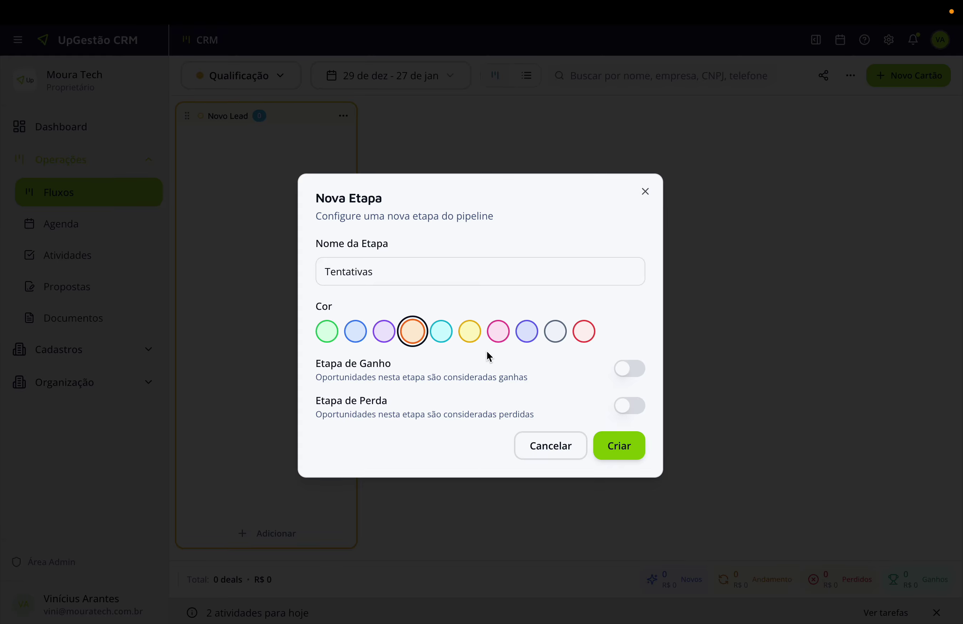
{"action": "left_click", "coordinate": [620, 452]}
Create a cyan Qualificando stage.
{"action": "left_click", "coordinate": [851, 76]}
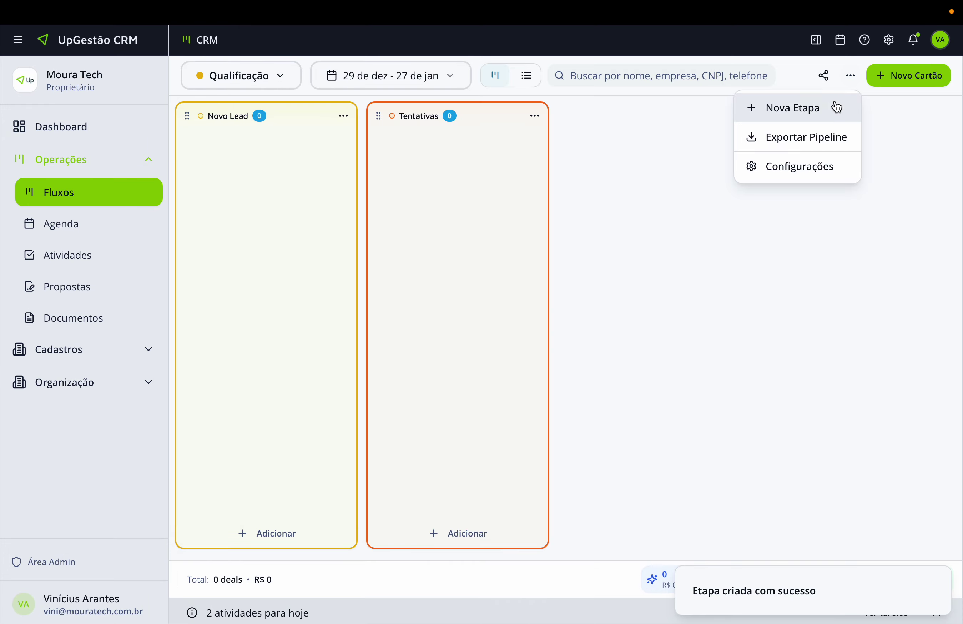
{"action": "left_click", "coordinate": [837, 107]}
{"action": "type", "text": "Qualid"}
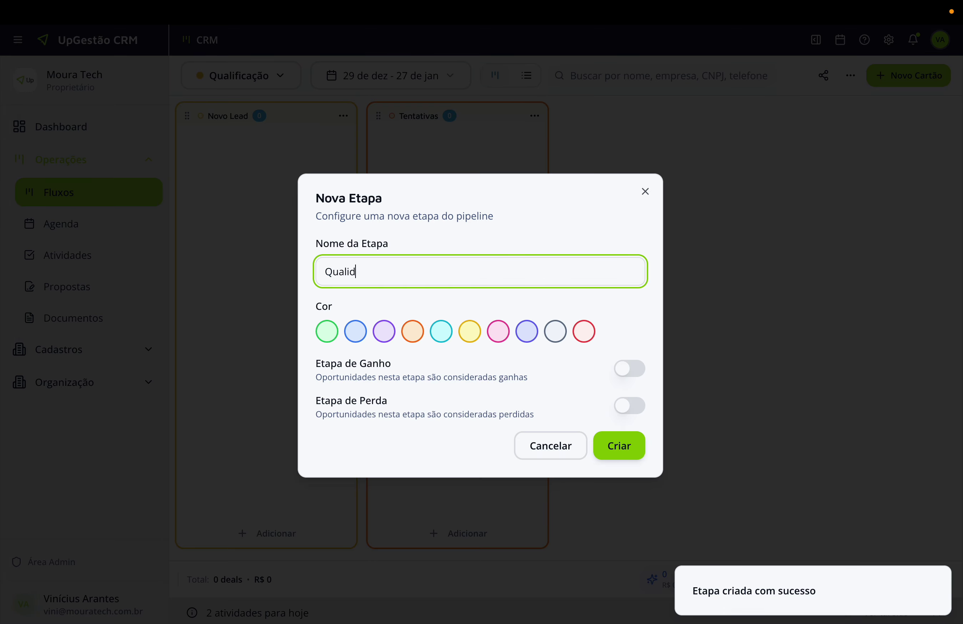
{"action": "key", "text": "BackSpace"}
{"action": "type", "text": "ficando"}
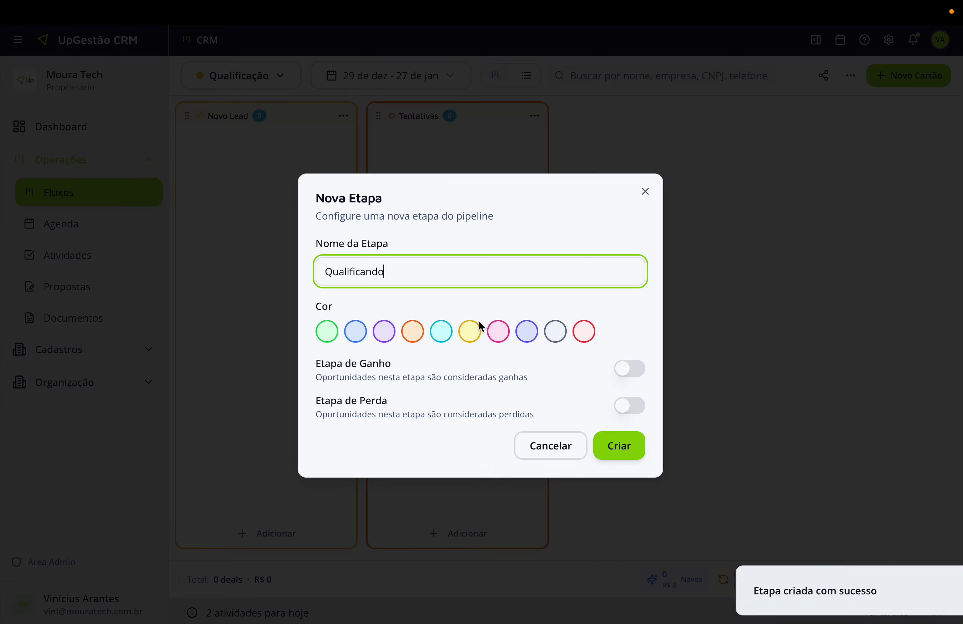
{"action": "left_click", "coordinate": [442, 332]}
{"action": "left_click", "coordinate": [611, 450]}
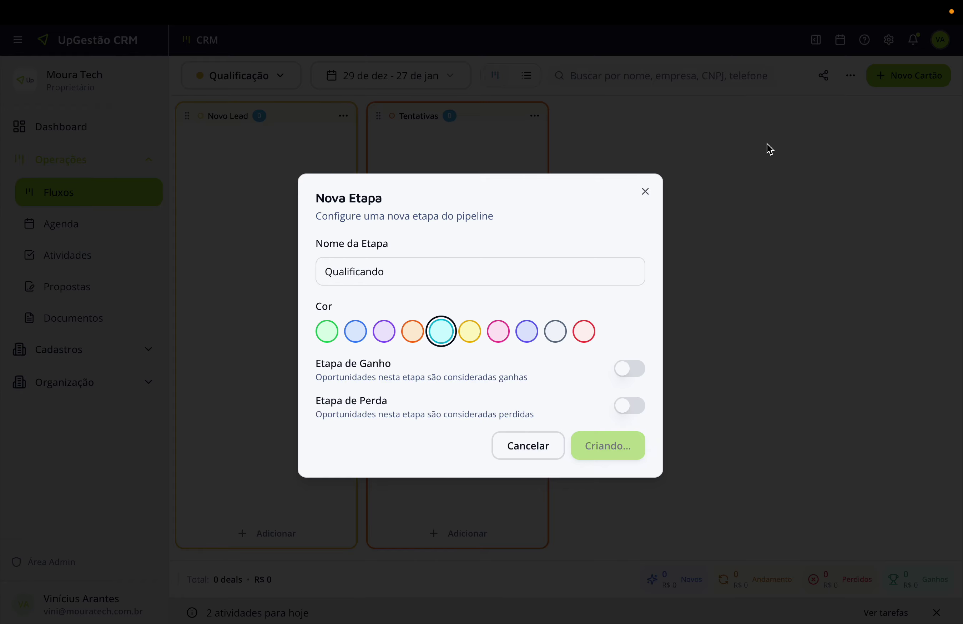
Create a red Lost stage marked as a loss stage.
{"action": "left_click", "coordinate": [849, 76]}
{"action": "left_click", "coordinate": [765, 107]}
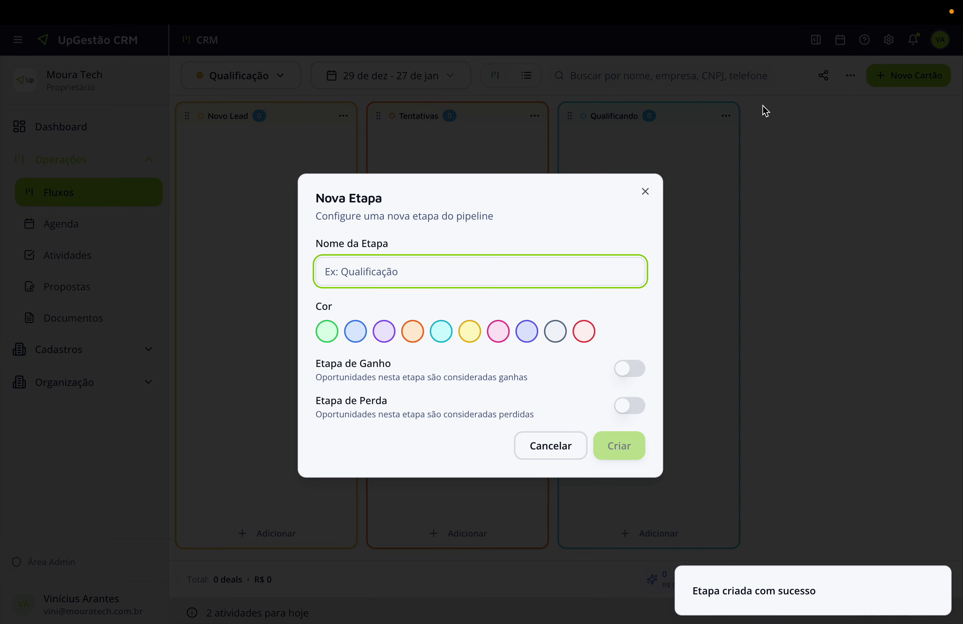
{"action": "type", "text": "Lost"}
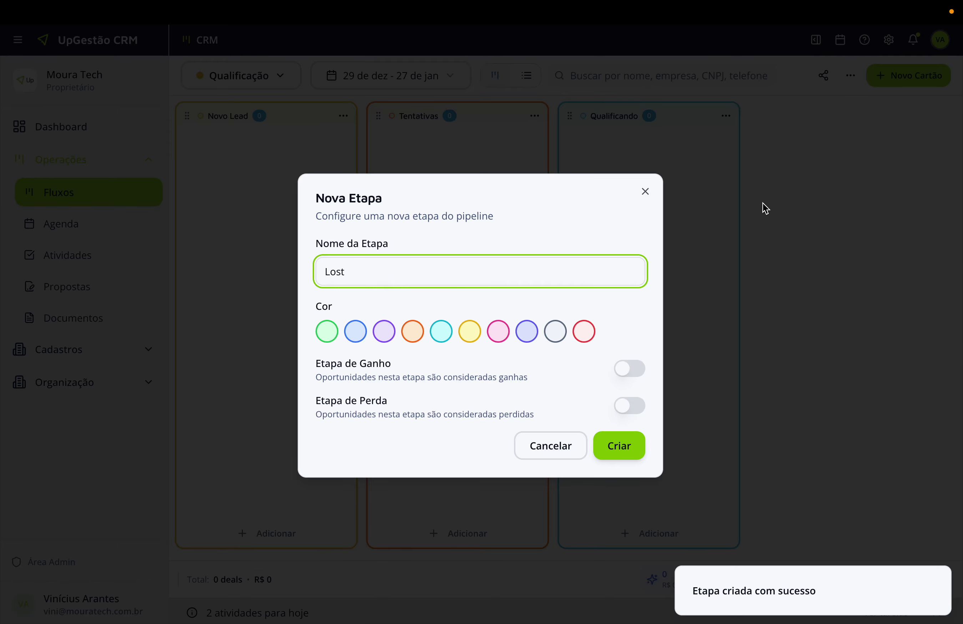
{"action": "left_click", "coordinate": [584, 331]}
{"action": "left_click", "coordinate": [630, 406]}
{"action": "left_click", "coordinate": [628, 448]}
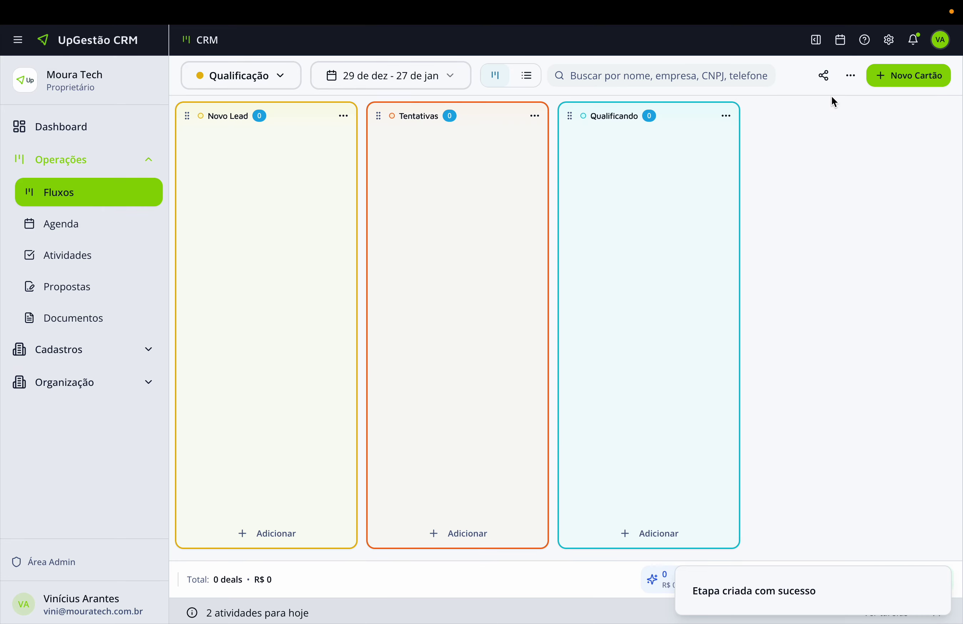
Create a green Agendado stage marked as a win stage.
{"action": "left_click", "coordinate": [851, 76]}
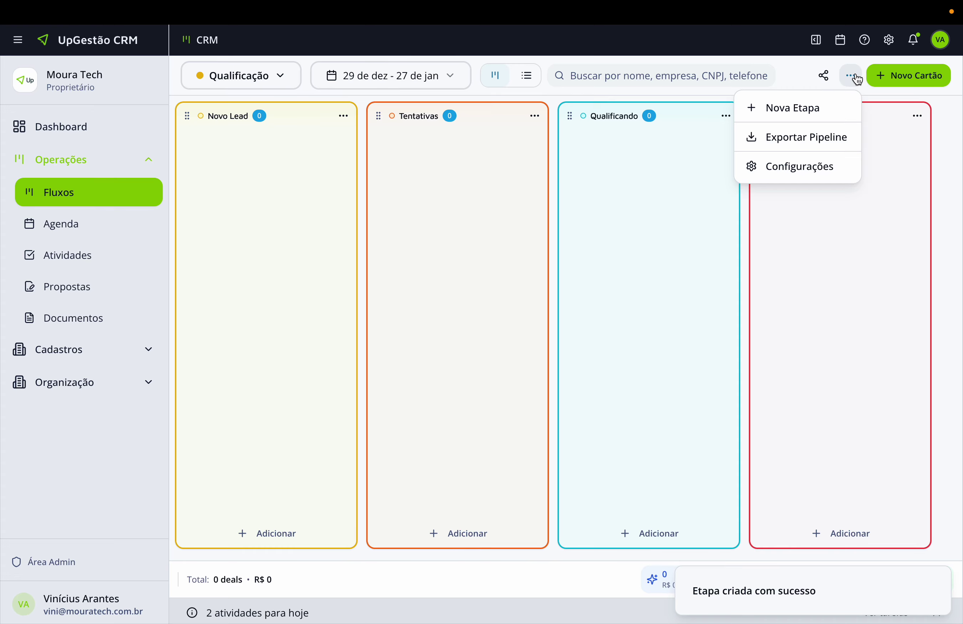
{"action": "left_click", "coordinate": [816, 119]}
{"action": "type", "text": "Agednda"}
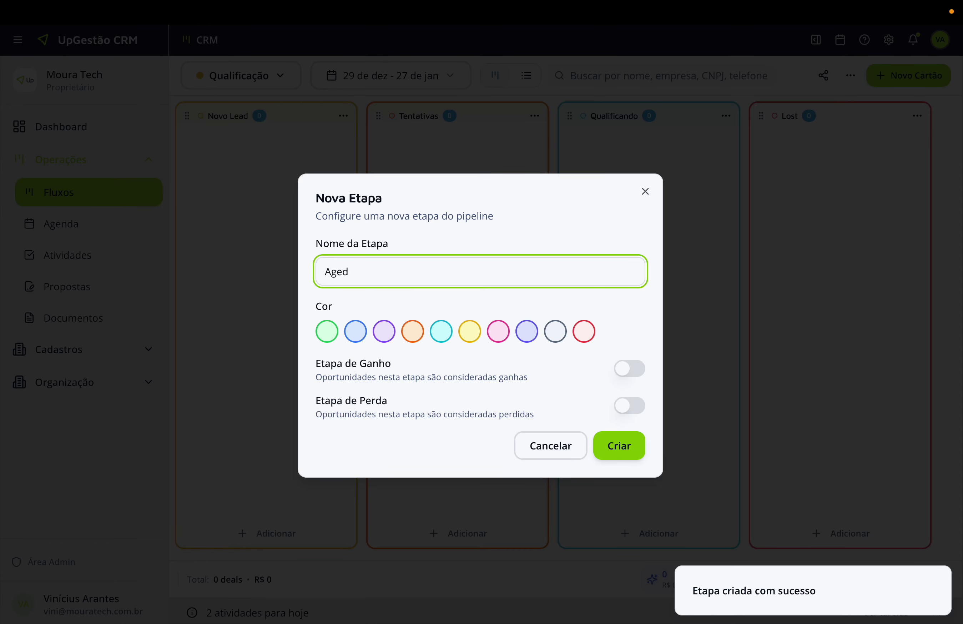
{"action": "key", "text": "BackSpace"}
{"action": "key", "text": "BackSpace"}
{"action": "type", "text": "ndado"}
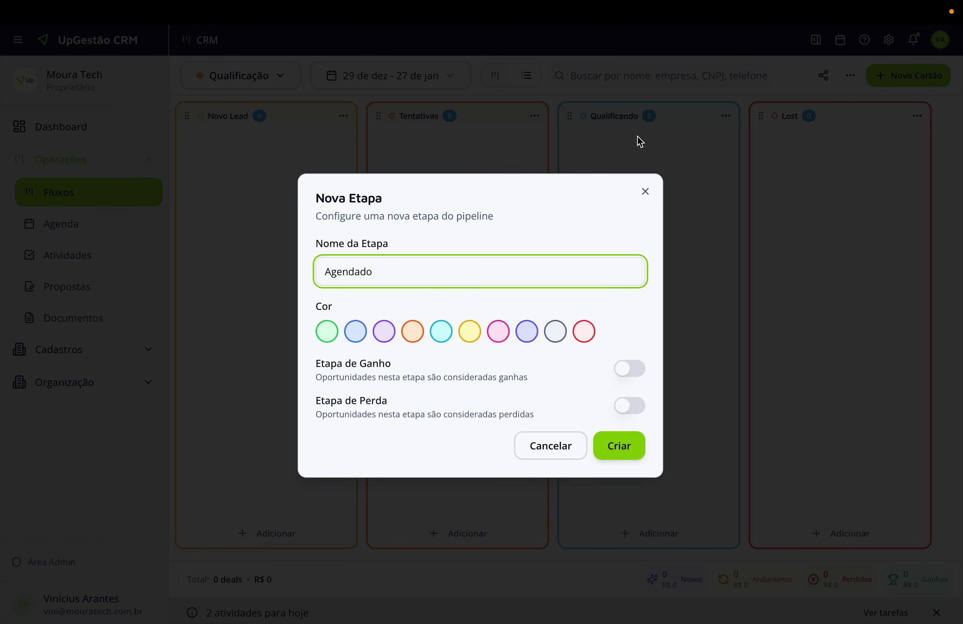
{"action": "left_click", "coordinate": [327, 331]}
{"action": "left_click", "coordinate": [630, 369]}
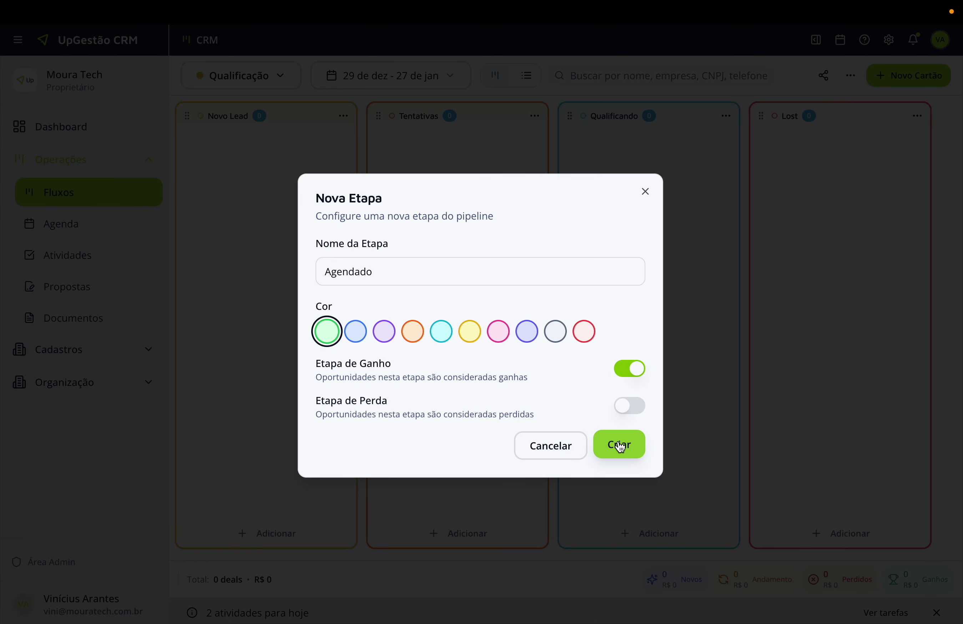
{"action": "left_click", "coordinate": [619, 445]}
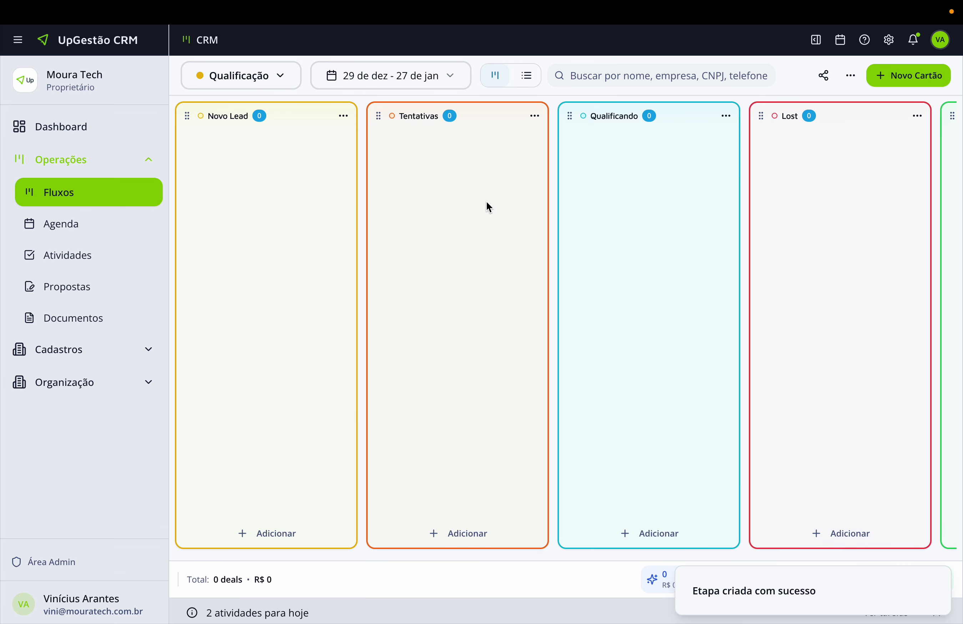
{"action": "scroll", "coordinate": [543, 181], "scroll_direction": "right", "scroll_amount": 4}
{"action": "scroll", "coordinate": [542, 181], "scroll_direction": "left", "scroll_amount": 4}
Start a new Novo Lead card for company PGM SISTEMAS with the company's director as contact.
{"action": "left_click", "coordinate": [268, 534]}
{"action": "left_click", "coordinate": [279, 212]}
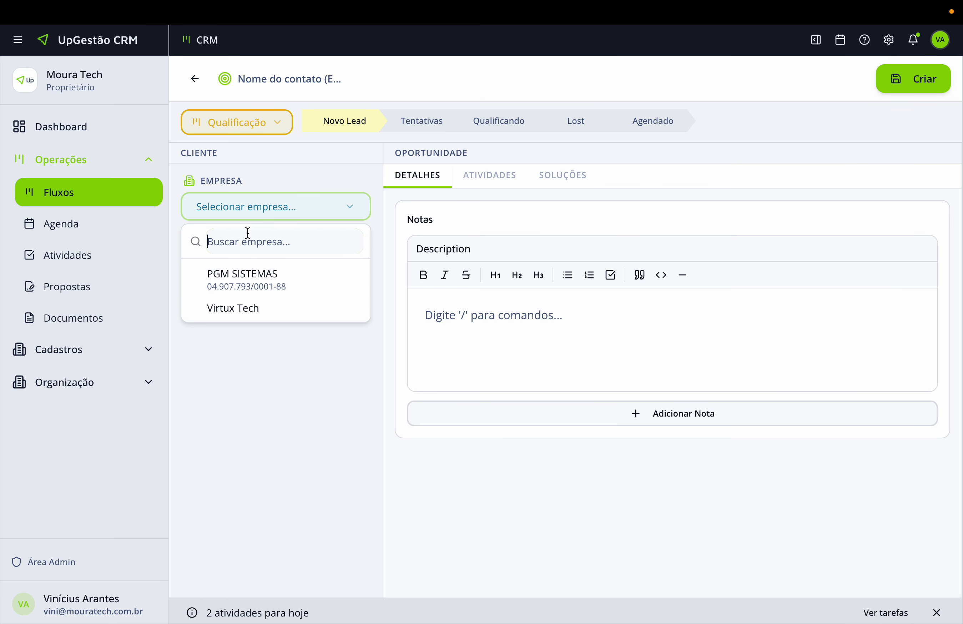
{"action": "left_click", "coordinate": [229, 279]}
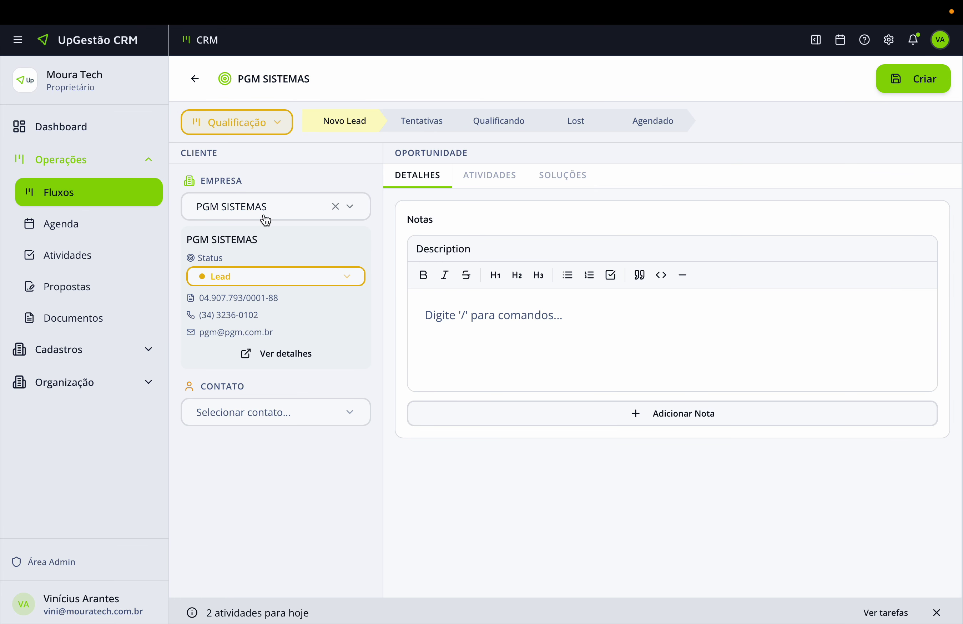
{"action": "left_click", "coordinate": [256, 412]}
{"action": "left_click", "coordinate": [225, 485]}
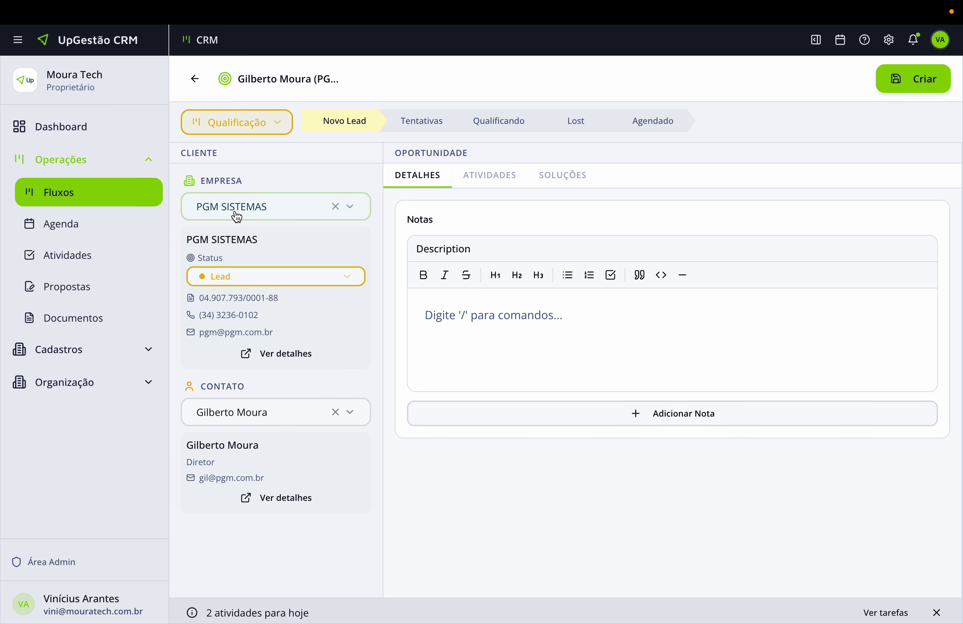
{"action": "left_click", "coordinate": [247, 207]}
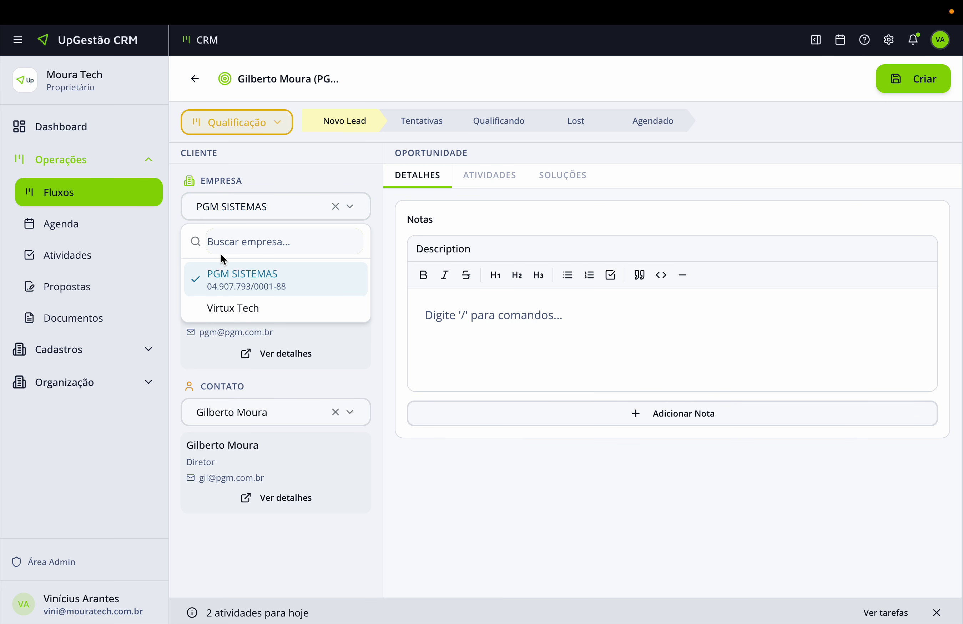
{"action": "type", "text": "BA"}
{"action": "key", "text": "BackSpace"}
{"action": "key", "text": "BackSpace"}
{"action": "key", "text": "Escape"}
Add the note 'Aqui vem o card de qual…' and save the opportunity.
{"action": "left_click", "coordinate": [524, 321]}
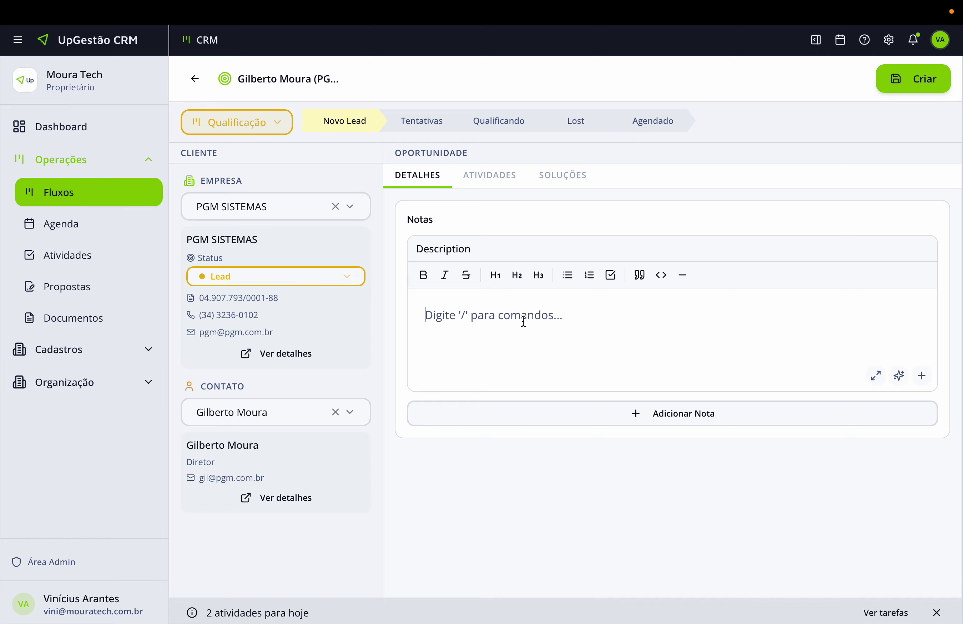
{"action": "type", "text": "Aqui vem o"}
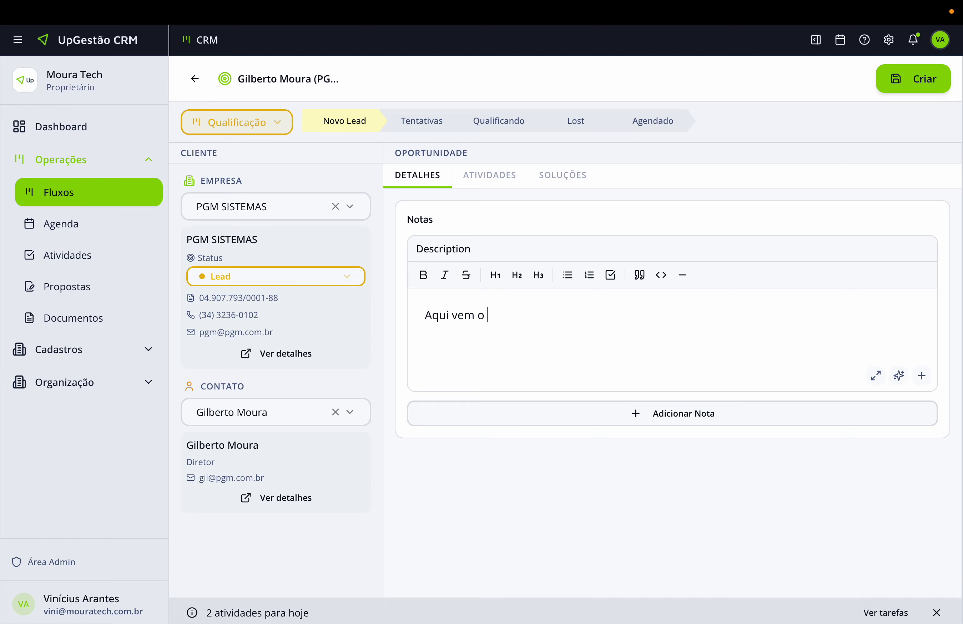
{"action": "type", "text": " card de qualificação."}
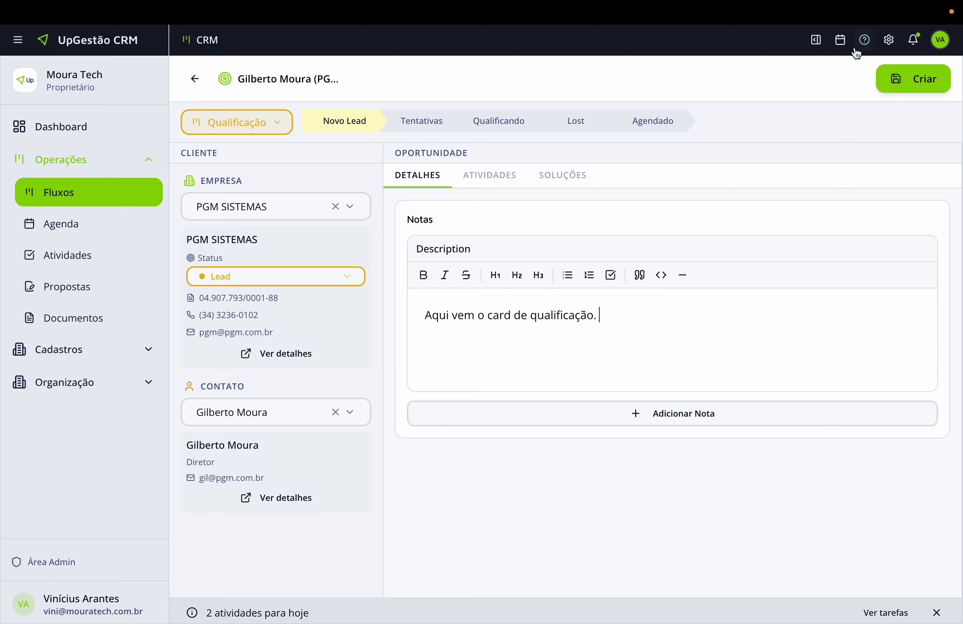
{"action": "left_click", "coordinate": [923, 83]}
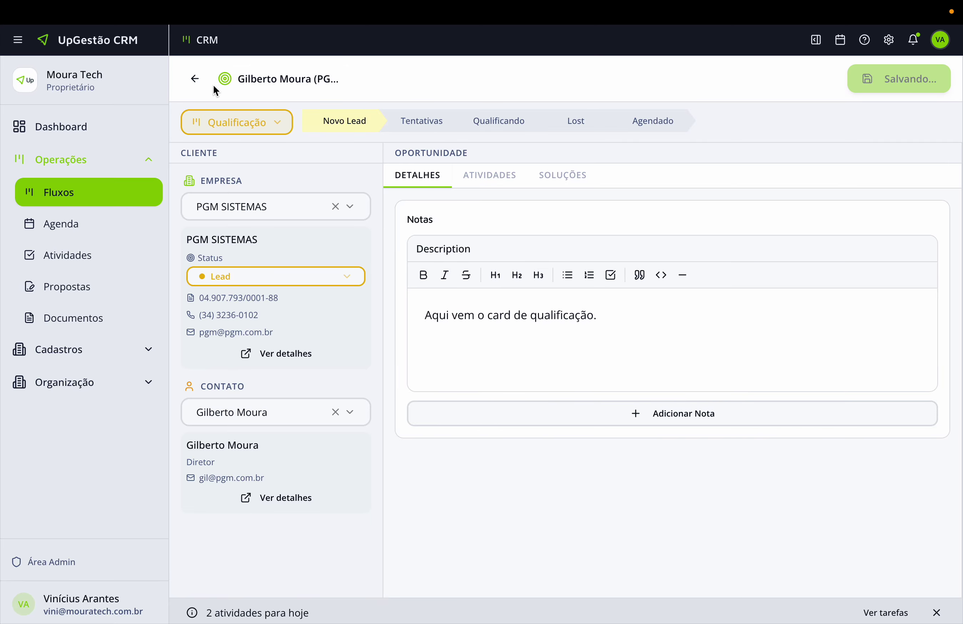
{"action": "left_click", "coordinate": [195, 83]}
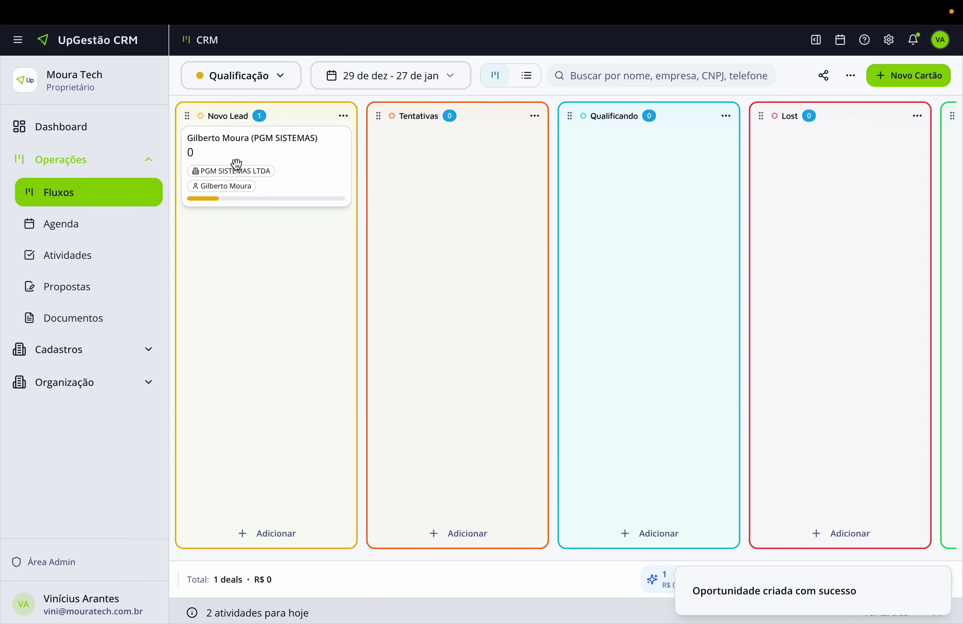
{"action": "mouse_move", "coordinate": [226, 203]}
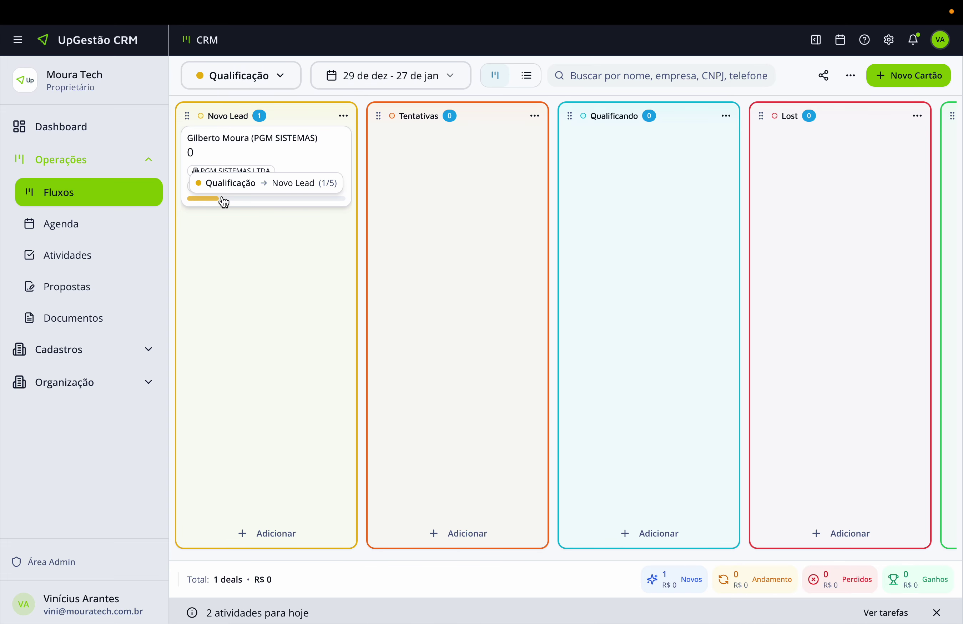
{"action": "left_click", "coordinate": [253, 84]}
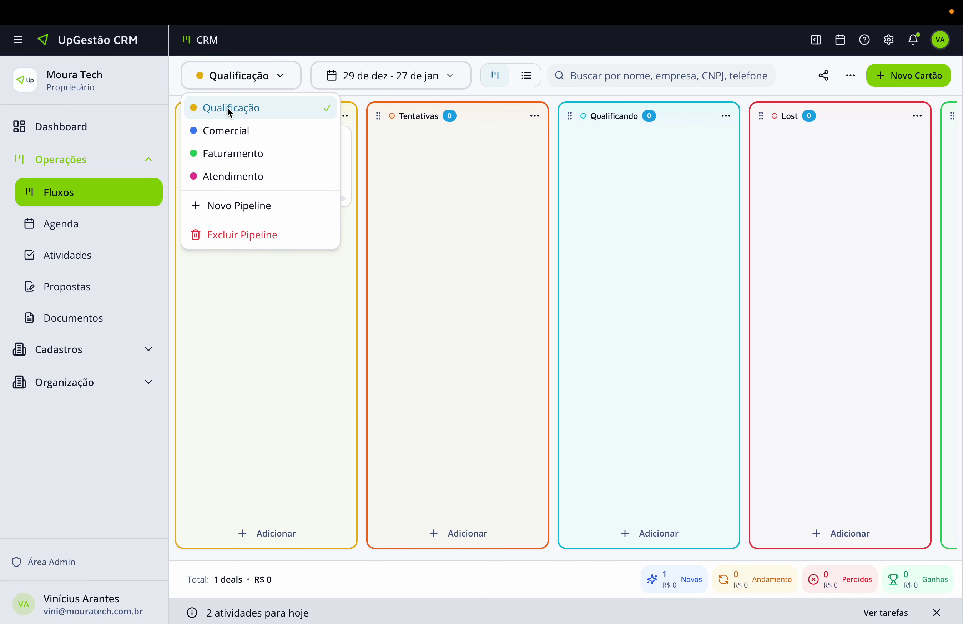
{"action": "left_click", "coordinate": [273, 290]}
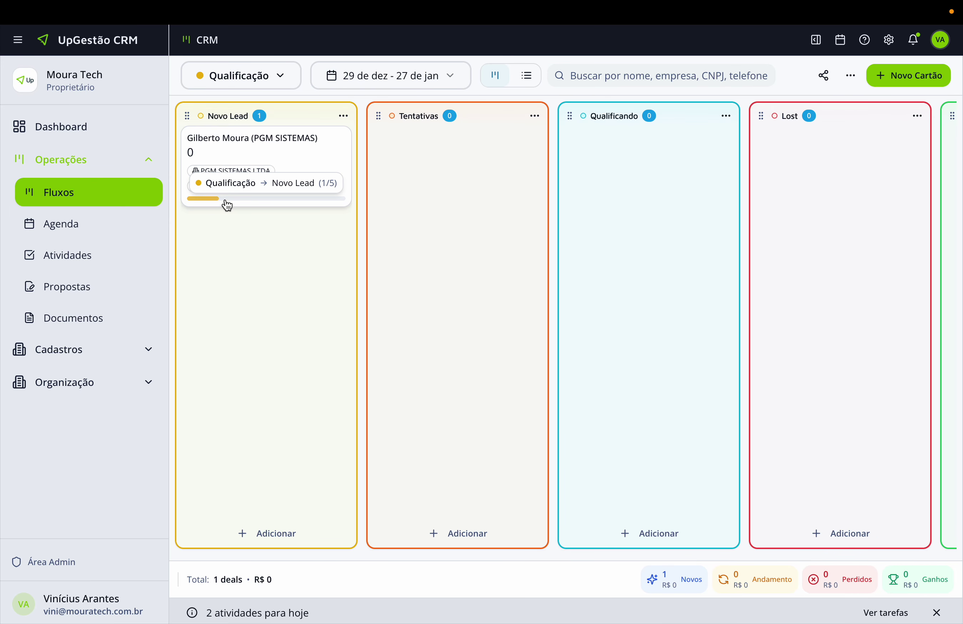
{"action": "left_click_drag", "start_coordinate": [256, 159], "coordinate": [428, 183]}
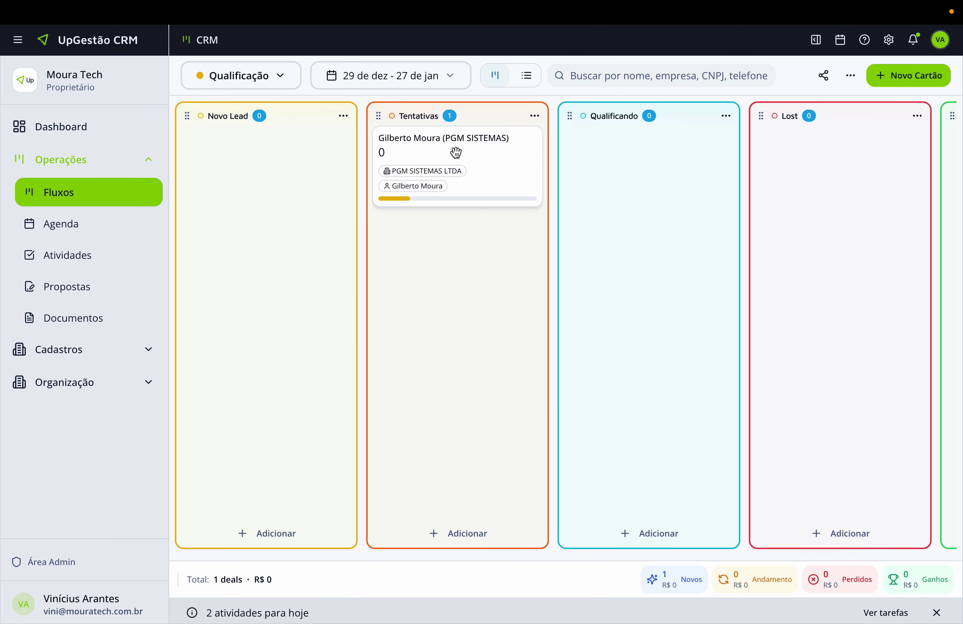
{"action": "left_click_drag", "start_coordinate": [454, 150], "coordinate": [604, 167]}
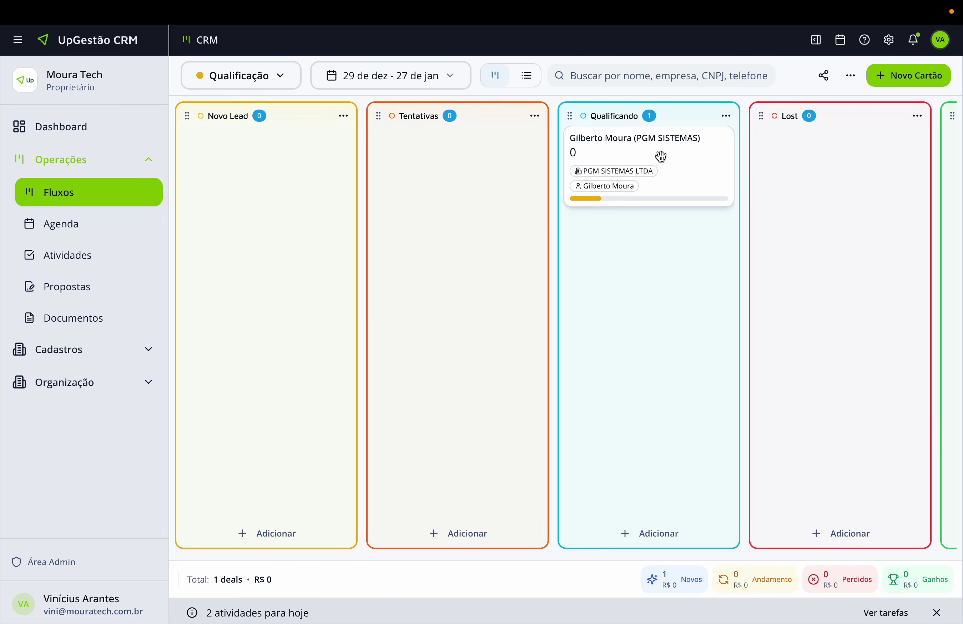
{"action": "left_click_drag", "start_coordinate": [667, 151], "coordinate": [324, 164]}
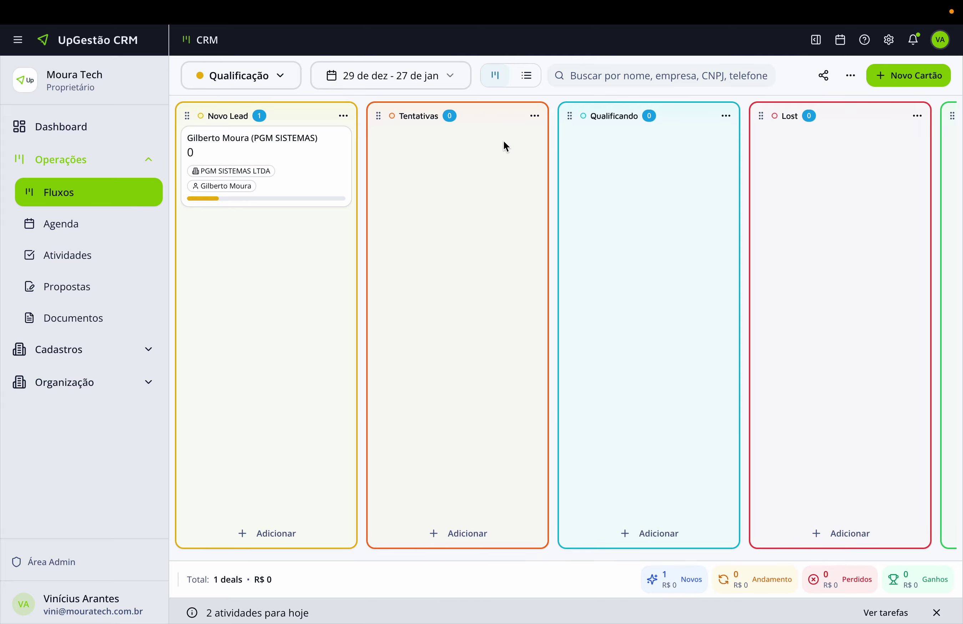
Add an Atividades automation to Tentativas using the Tentativas de Qualificação flow, and open that flow.
{"action": "left_click", "coordinate": [536, 118]}
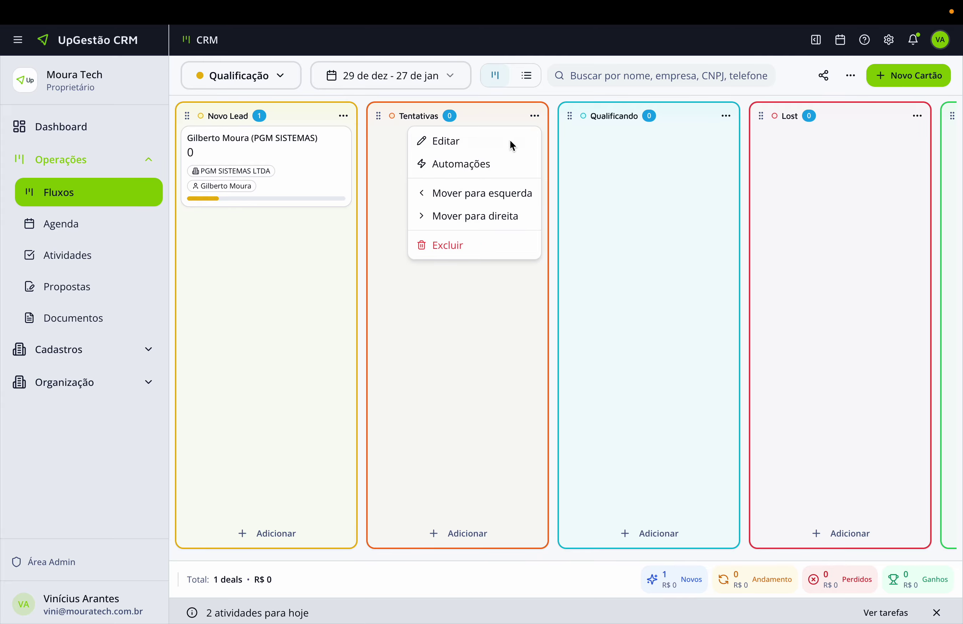
{"action": "left_click", "coordinate": [461, 165]}
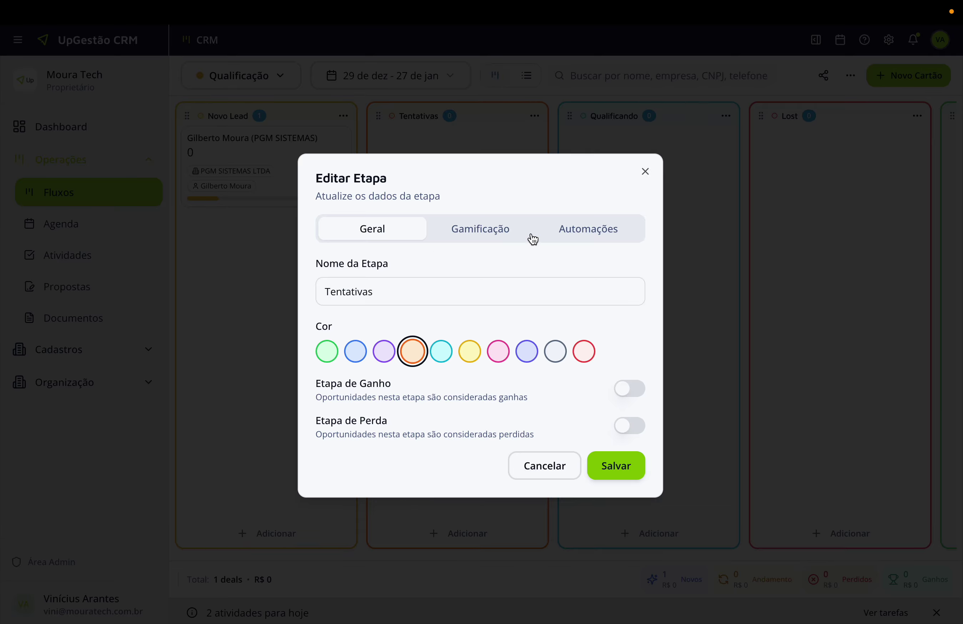
{"action": "left_click", "coordinate": [562, 232]}
{"action": "left_click", "coordinate": [479, 401]}
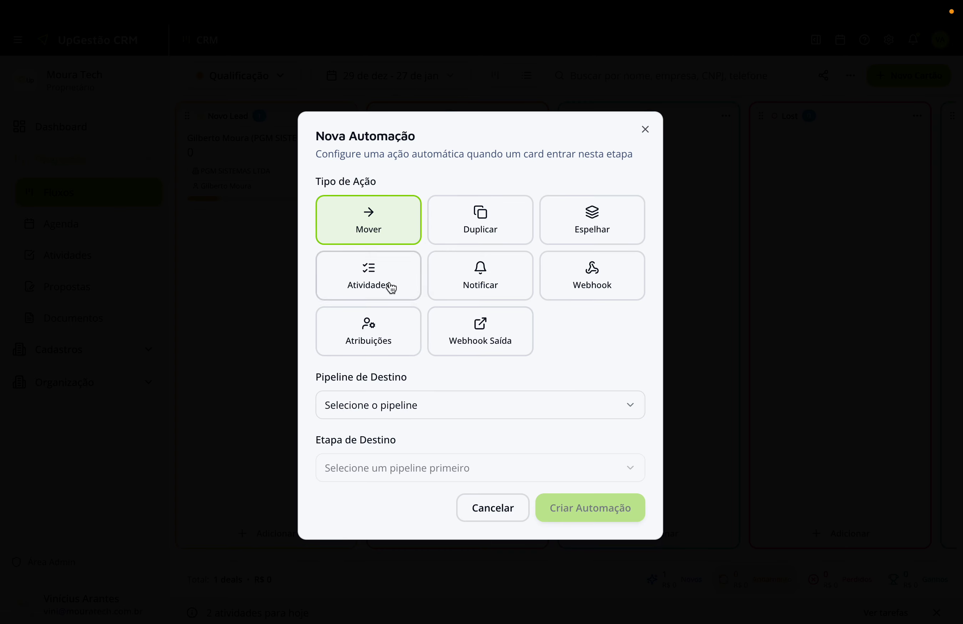
{"action": "left_click", "coordinate": [367, 283]}
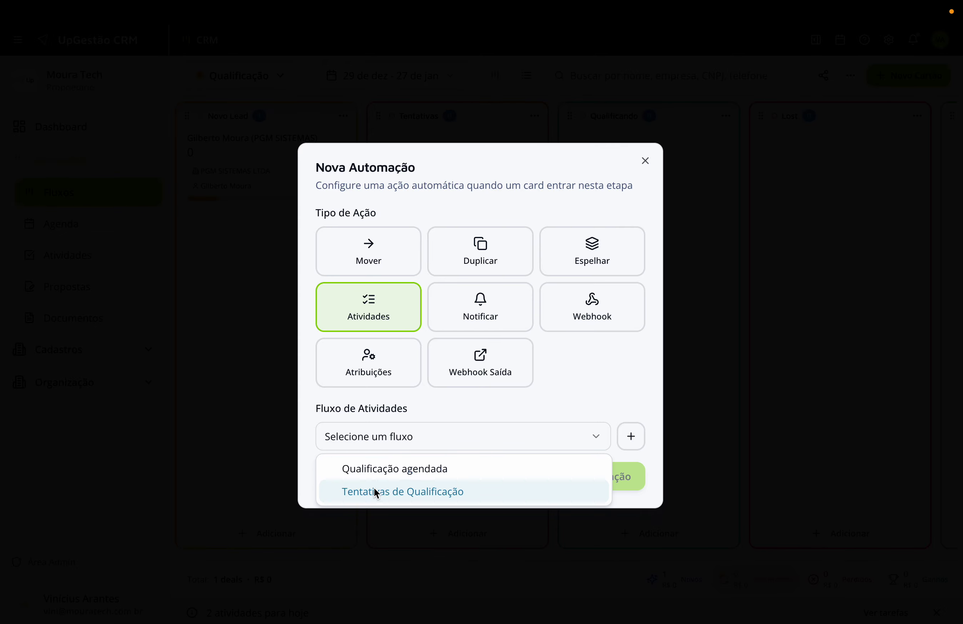
{"action": "left_click", "coordinate": [372, 491]}
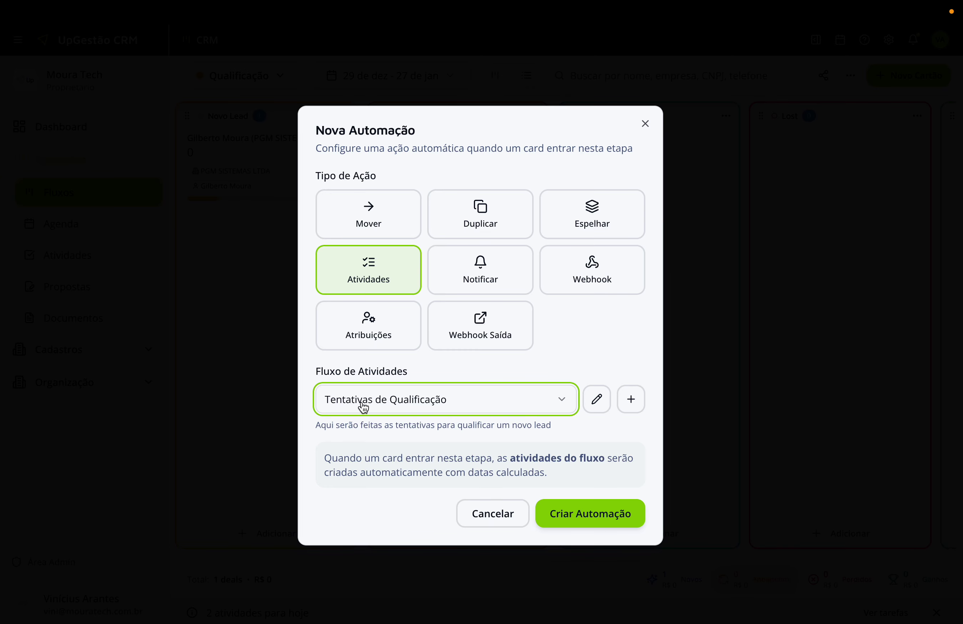
{"action": "left_click", "coordinate": [597, 399]}
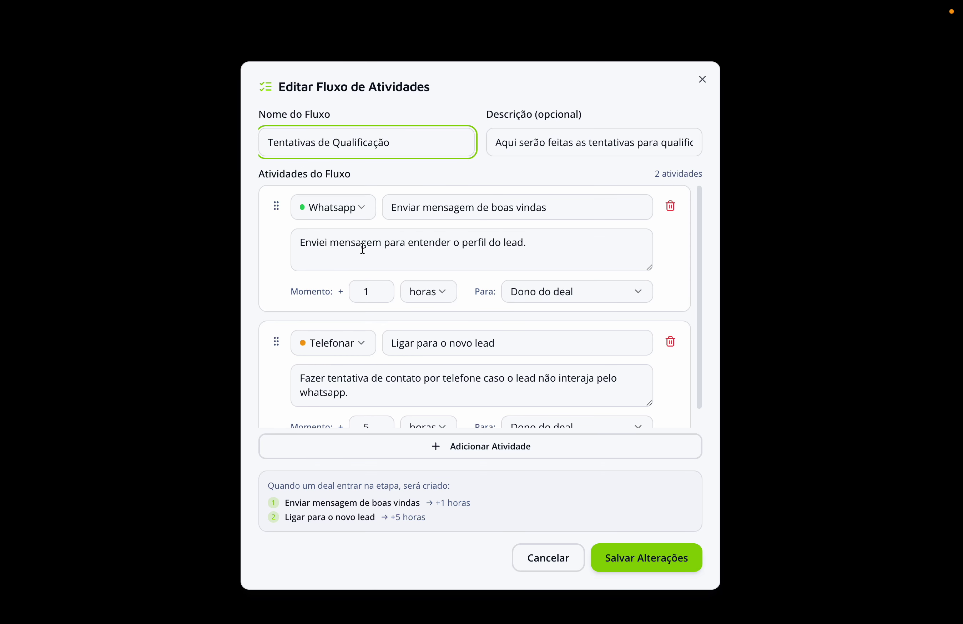
Revise the WhatsApp activity's description, keep Telefonar as the second activity, and save the flow.
{"action": "left_click", "coordinate": [530, 243]}
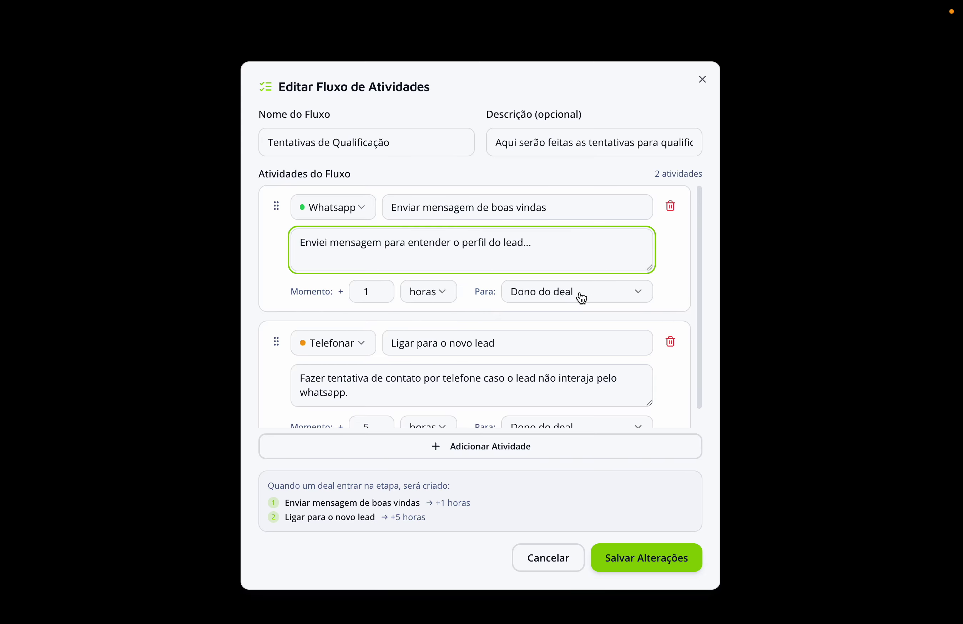
{"action": "scroll", "coordinate": [377, 292], "scroll_direction": "down", "scroll_amount": 1}
{"action": "left_click", "coordinate": [356, 322]}
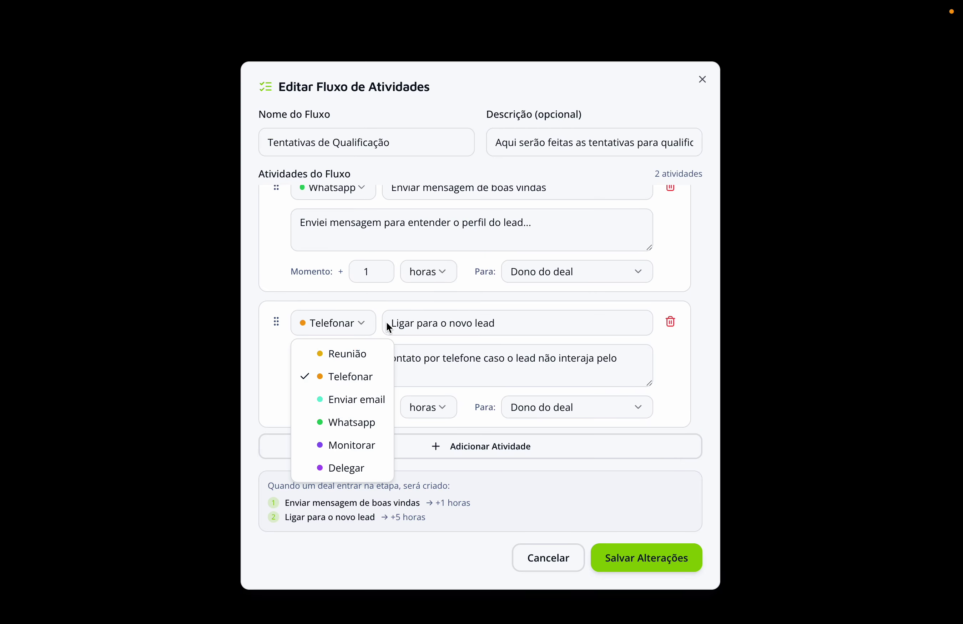
{"action": "left_click", "coordinate": [404, 337]}
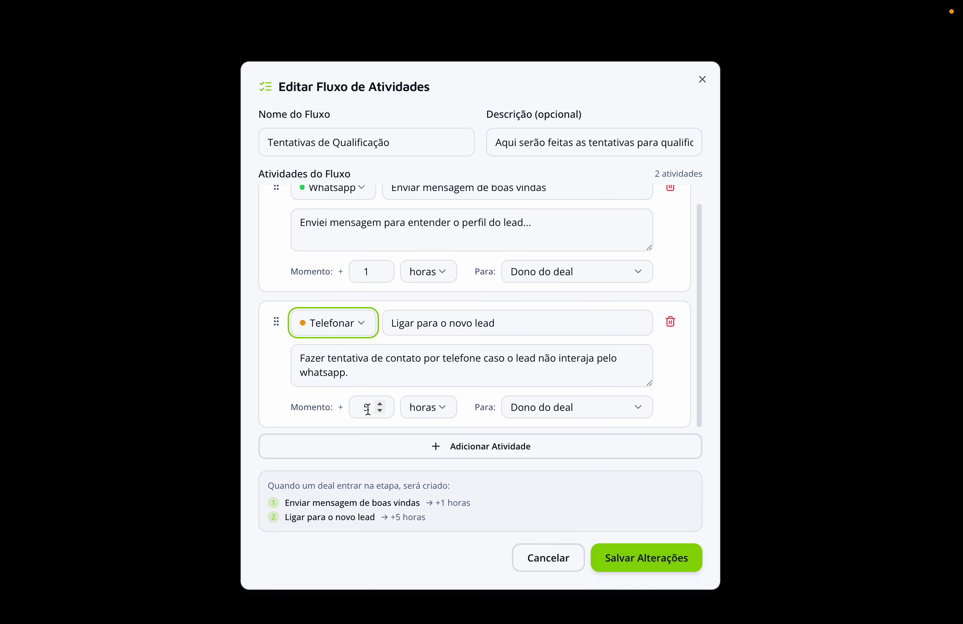
{"action": "left_click", "coordinate": [652, 564]}
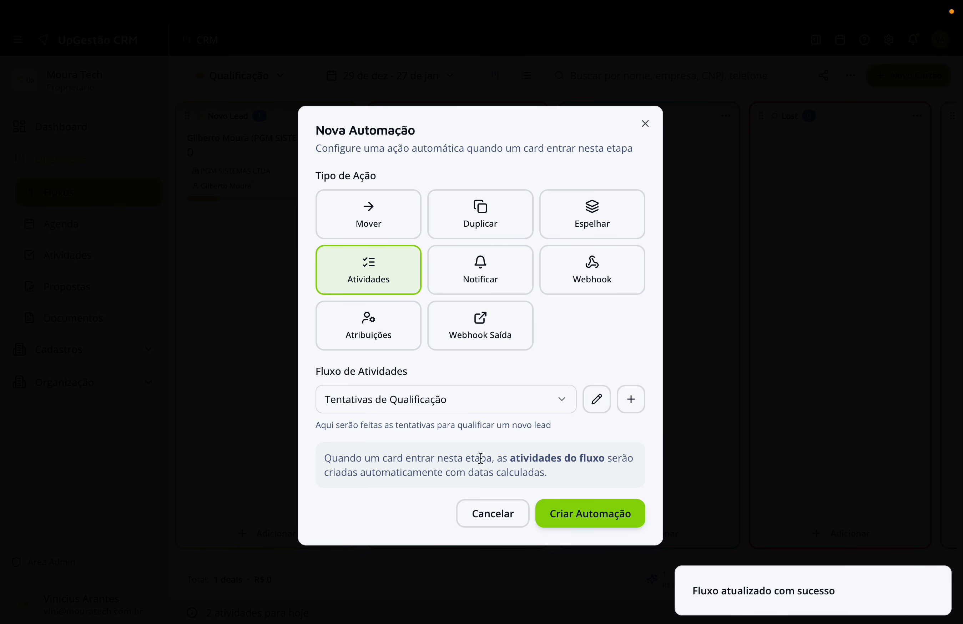
{"action": "left_click", "coordinate": [588, 519]}
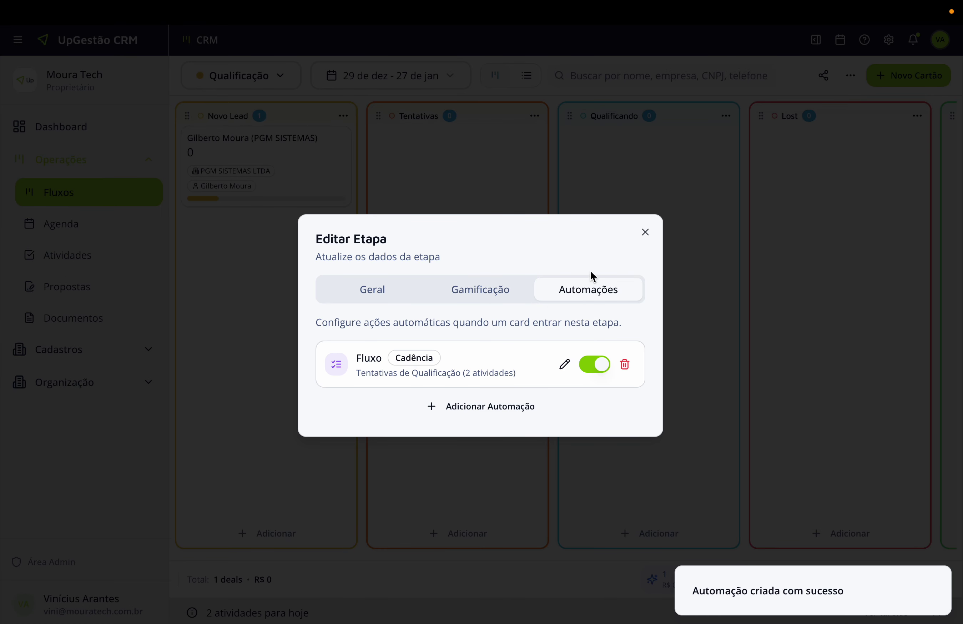
Move the PGM SISTEMAS card from Novo Lead into Tentativas and open its details.
{"action": "left_click", "coordinate": [645, 234]}
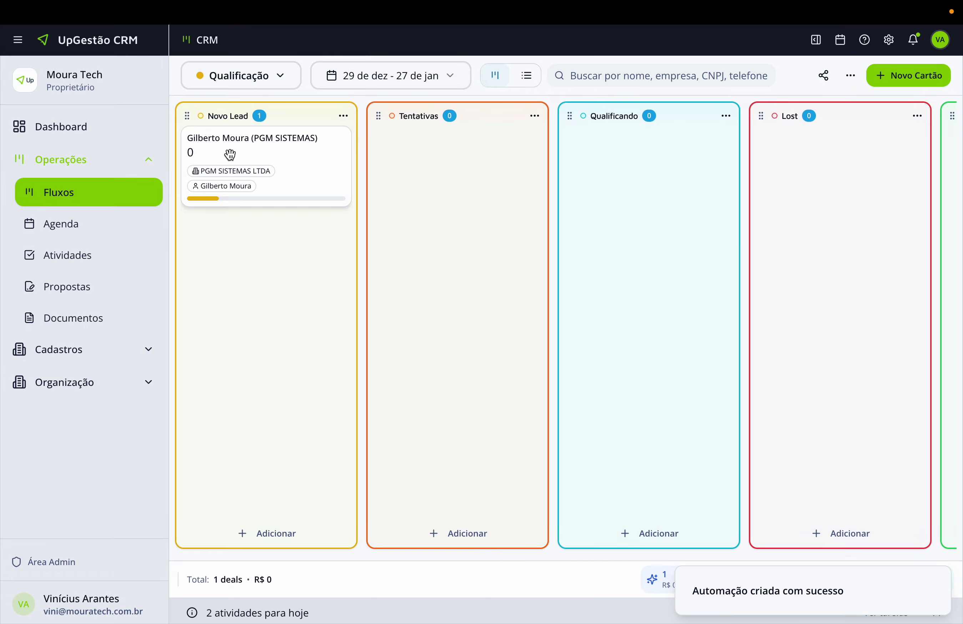
{"action": "left_click_drag", "start_coordinate": [224, 152], "coordinate": [411, 159]}
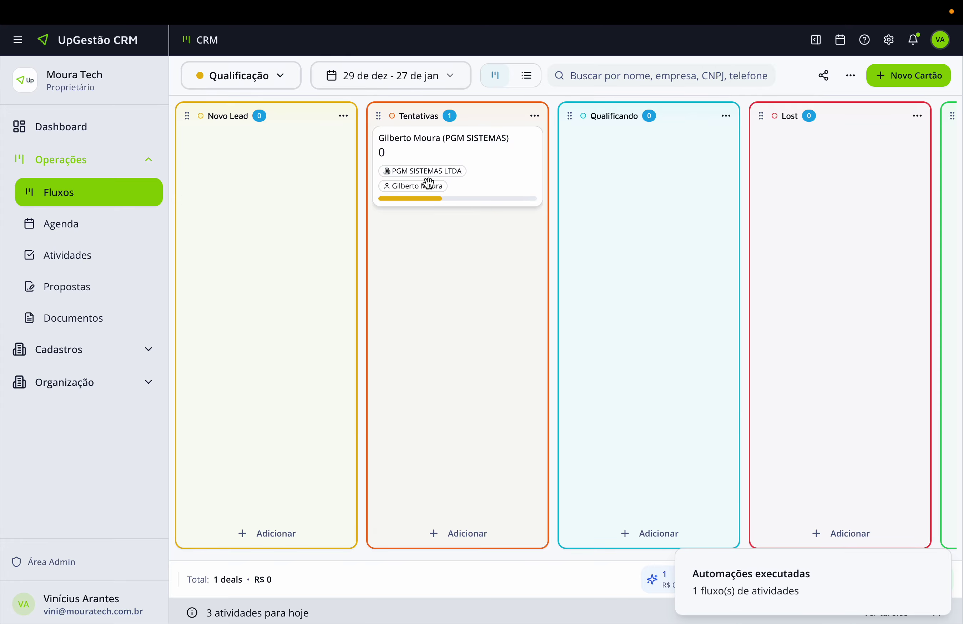
{"action": "left_click", "coordinate": [424, 144]}
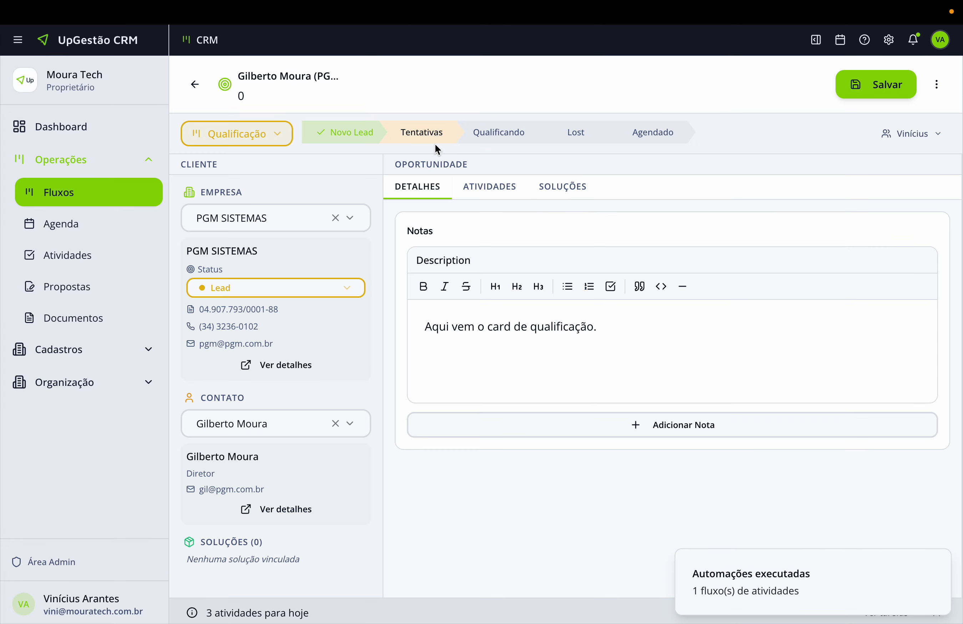
End the WhatsApp activity's description with '…e já estou qualificando.', save it, and mark it completed.
{"action": "left_click", "coordinate": [500, 190]}
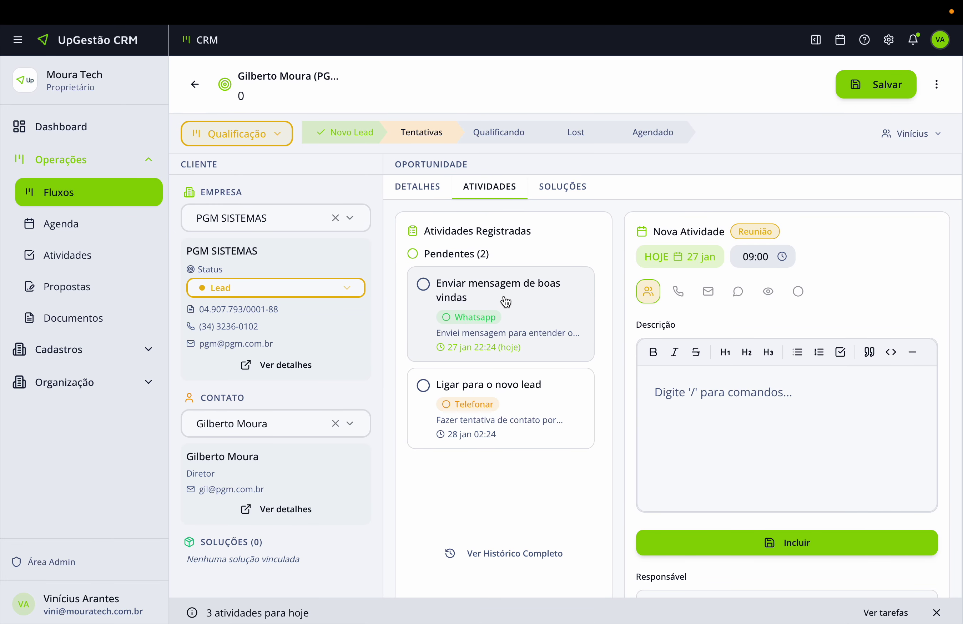
{"action": "left_click", "coordinate": [506, 303]}
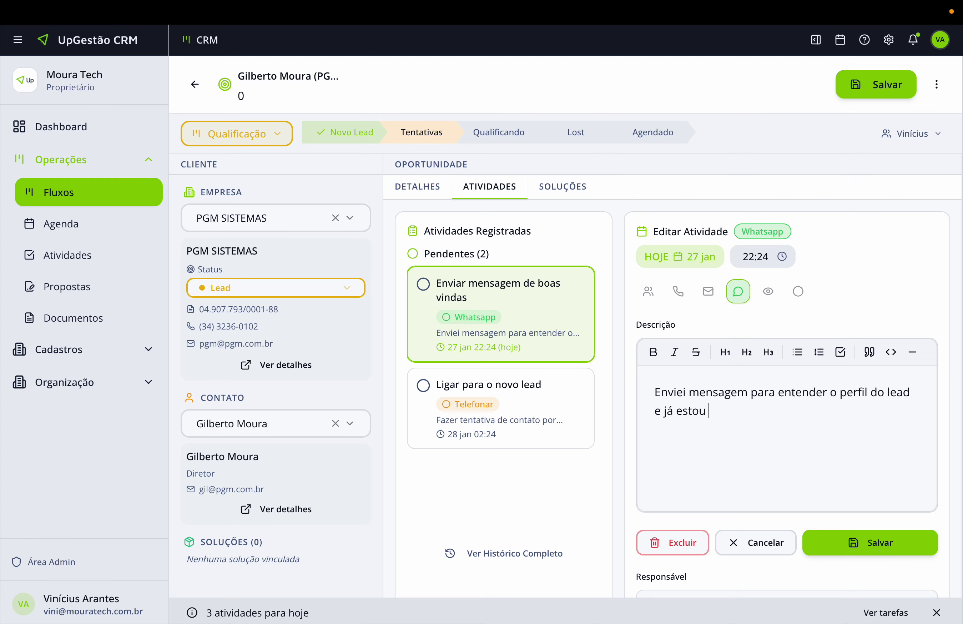
{"action": "type", "text": "qualificando."}
{"action": "left_click", "coordinate": [856, 540]}
{"action": "left_click", "coordinate": [424, 285]}
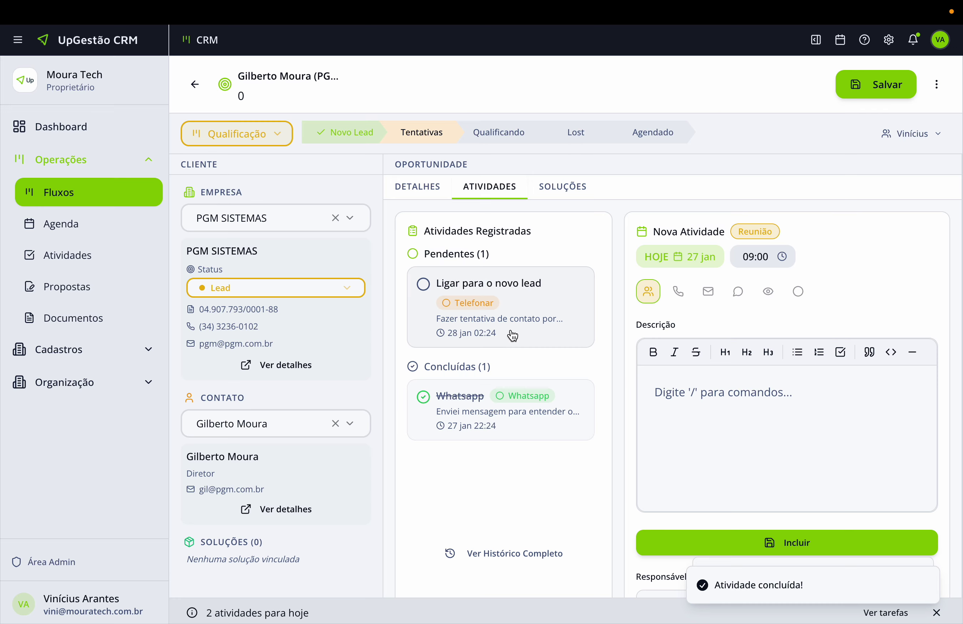
Start a Monitorar activity described 'Terminar de fazer a qualificação com os dados que o lead ficou de pa…'.
{"action": "left_click", "coordinate": [698, 406]}
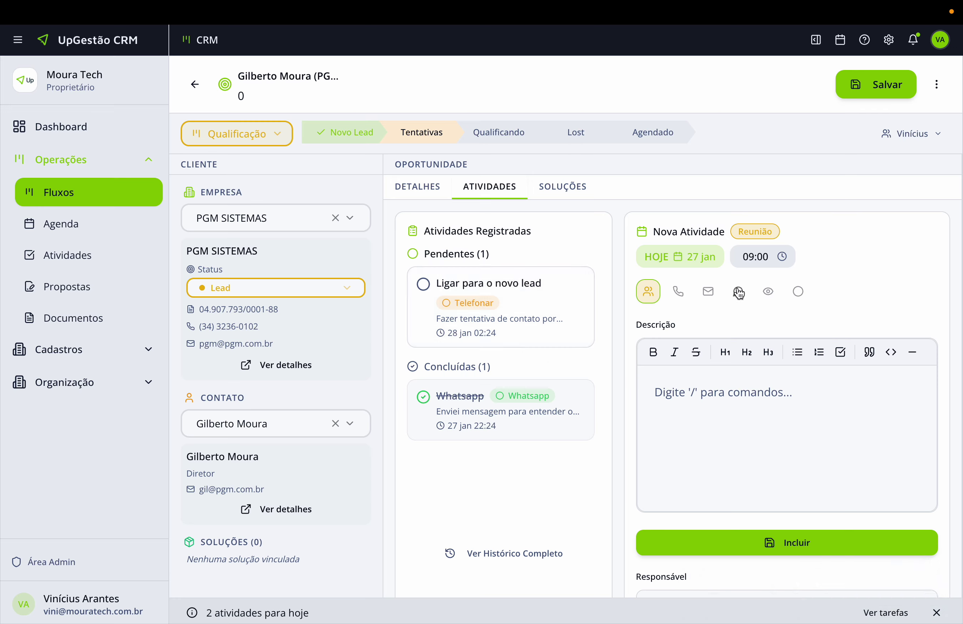
{"action": "left_click", "coordinate": [769, 292]}
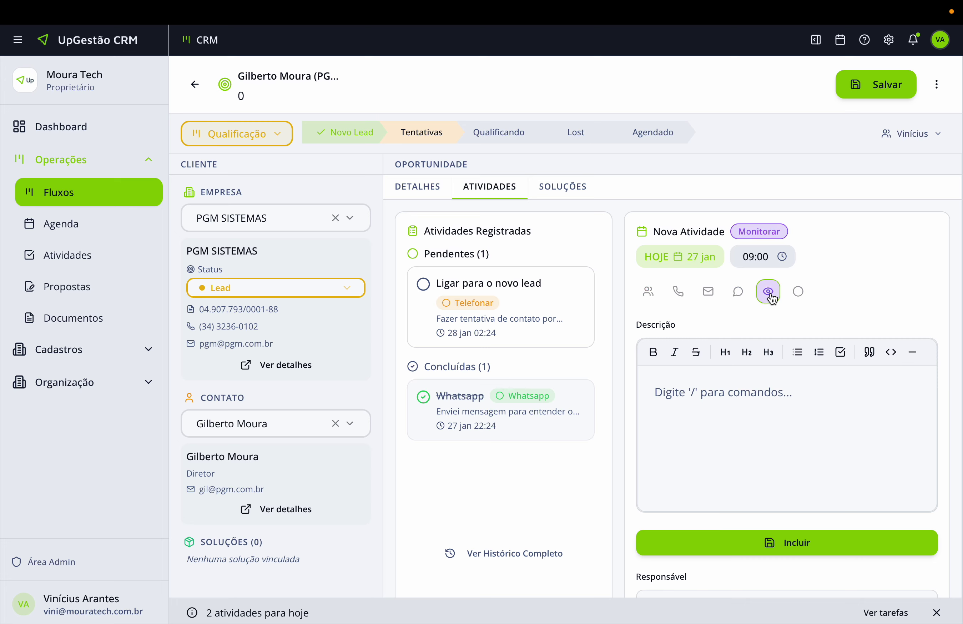
{"action": "left_click", "coordinate": [702, 377]}
{"action": "type", "text": "Tentar"}
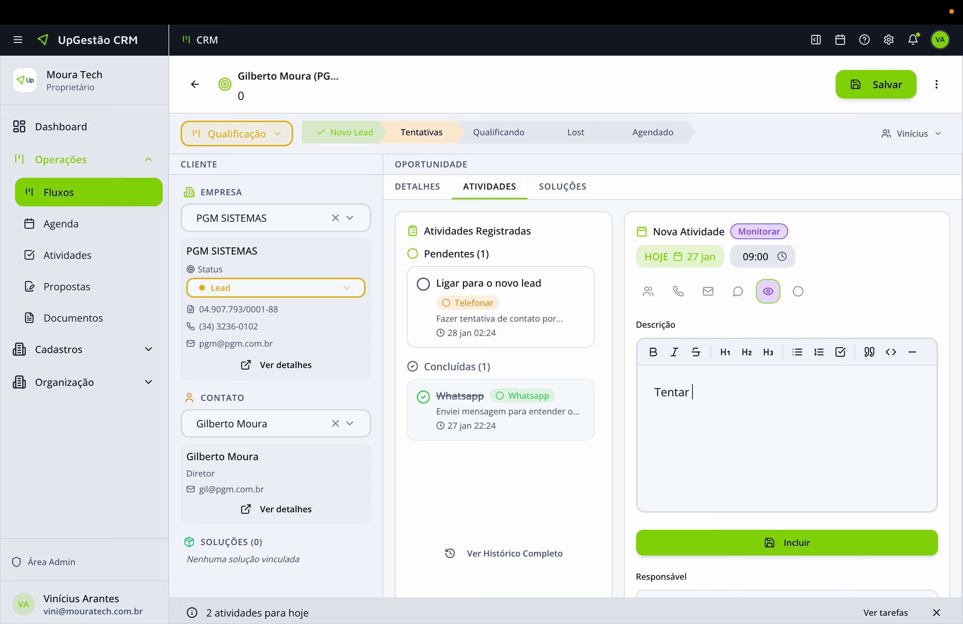
{"action": "key", "text": "ctrl+a"}
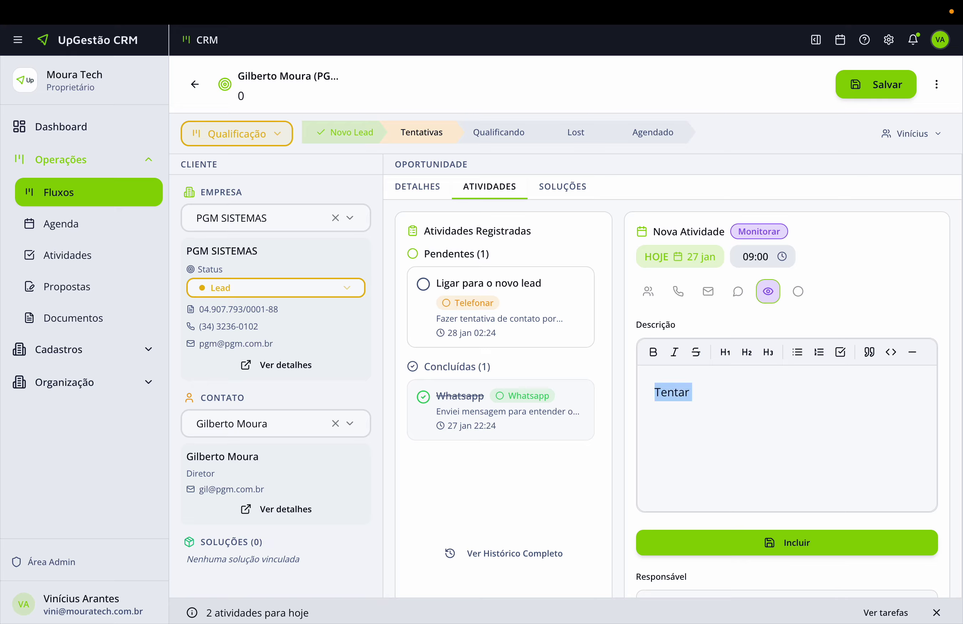
{"action": "type", "text": "TErmna"}
{"action": "key", "text": "ctrl+a"}
{"action": "type", "text": "Terminar de "}
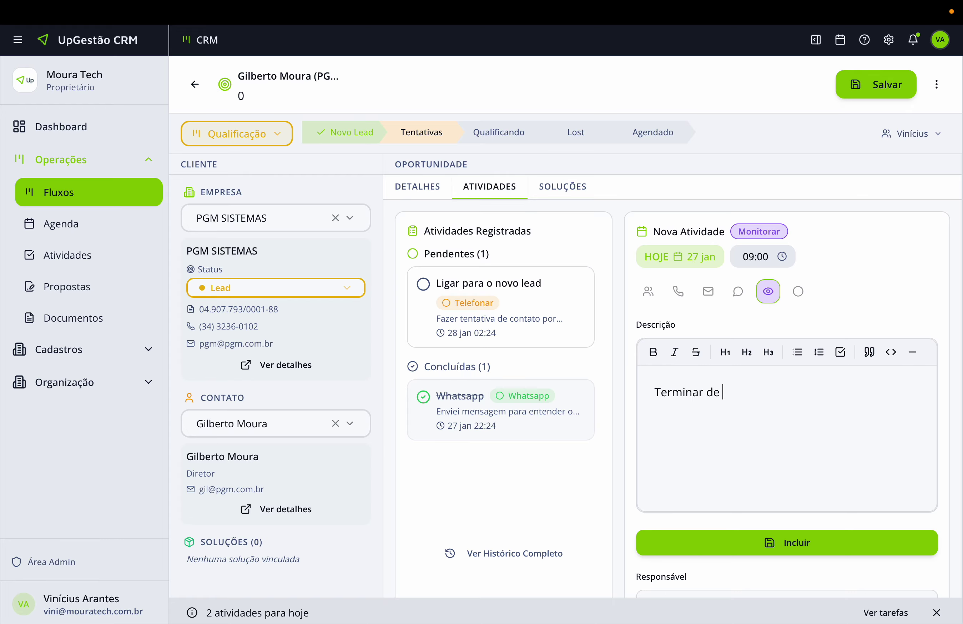
{"action": "type", "text": "fazer a qualificação com"}
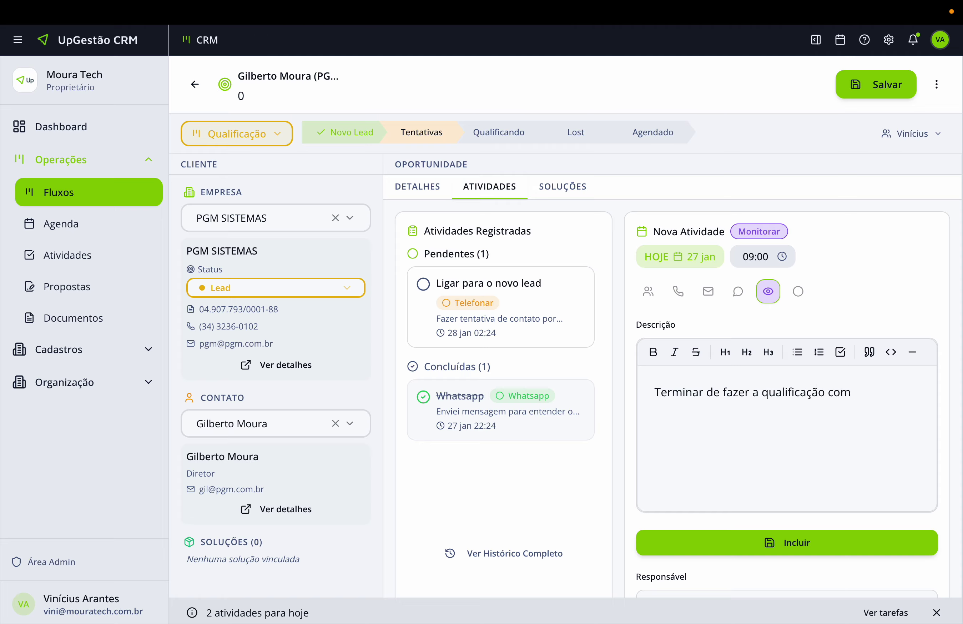
{"action": "type", "text": " os dados que o lead ficou d"}
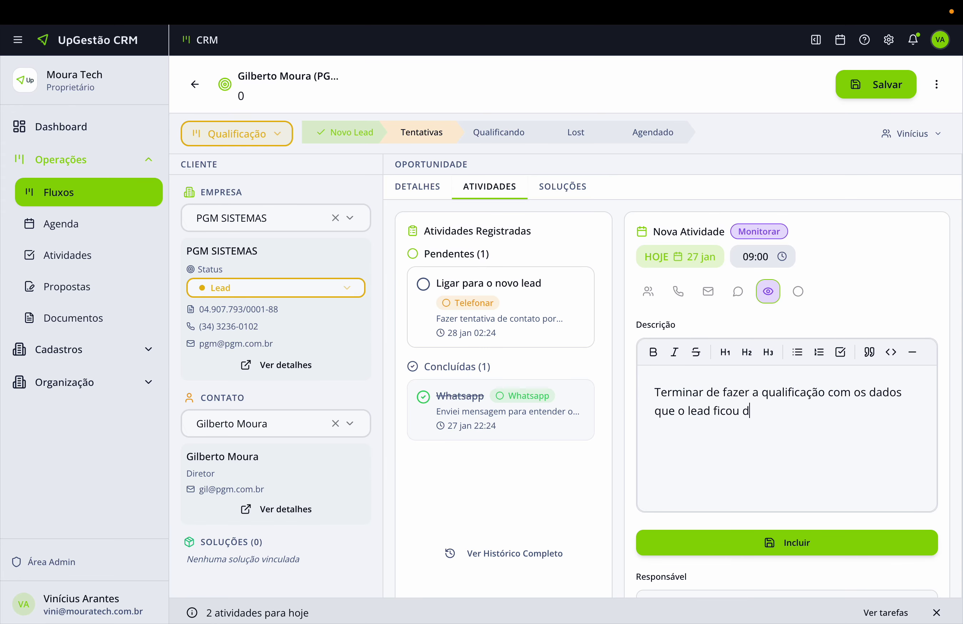
{"action": "type", "text": "e passar."}
Schedule the Monitorar activity for 28 January at 10:00 and add it.
{"action": "left_click", "coordinate": [771, 260]}
{"action": "scroll", "coordinate": [734, 348], "scroll_direction": "down", "scroll_amount": 3}
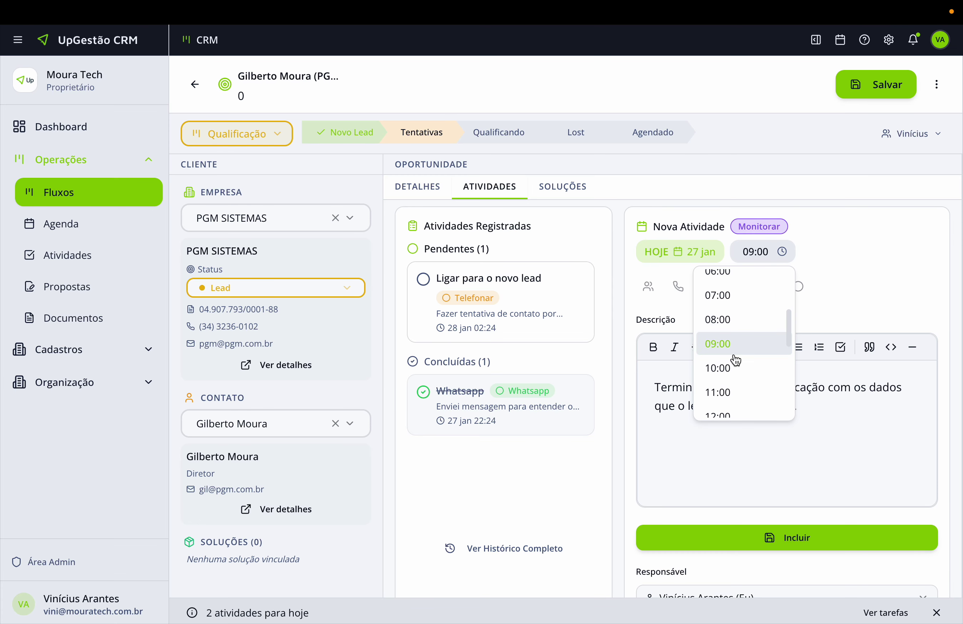
{"action": "left_click", "coordinate": [736, 360]}
{"action": "left_click", "coordinate": [695, 255]}
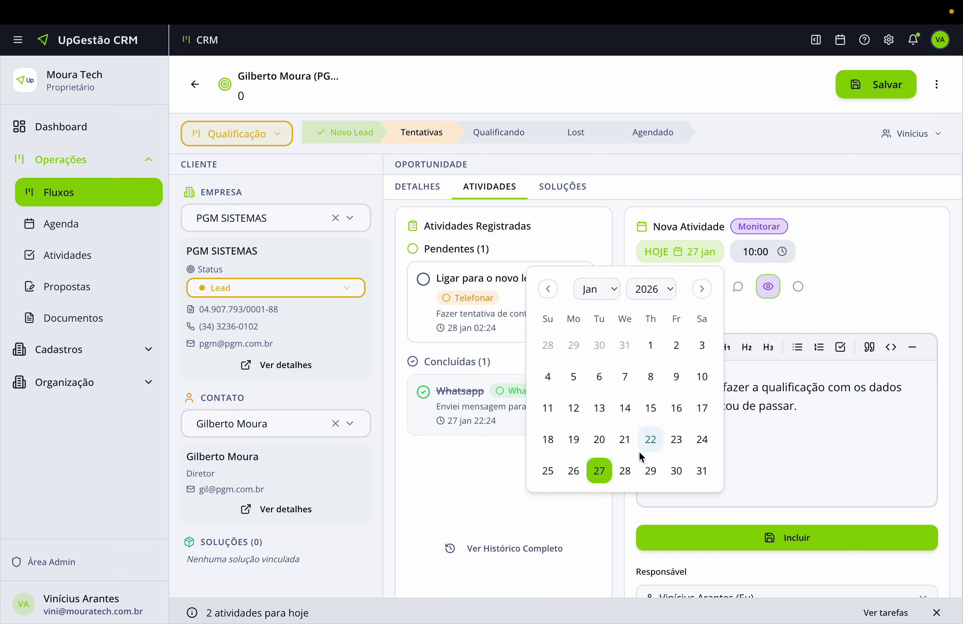
{"action": "left_click", "coordinate": [625, 471]}
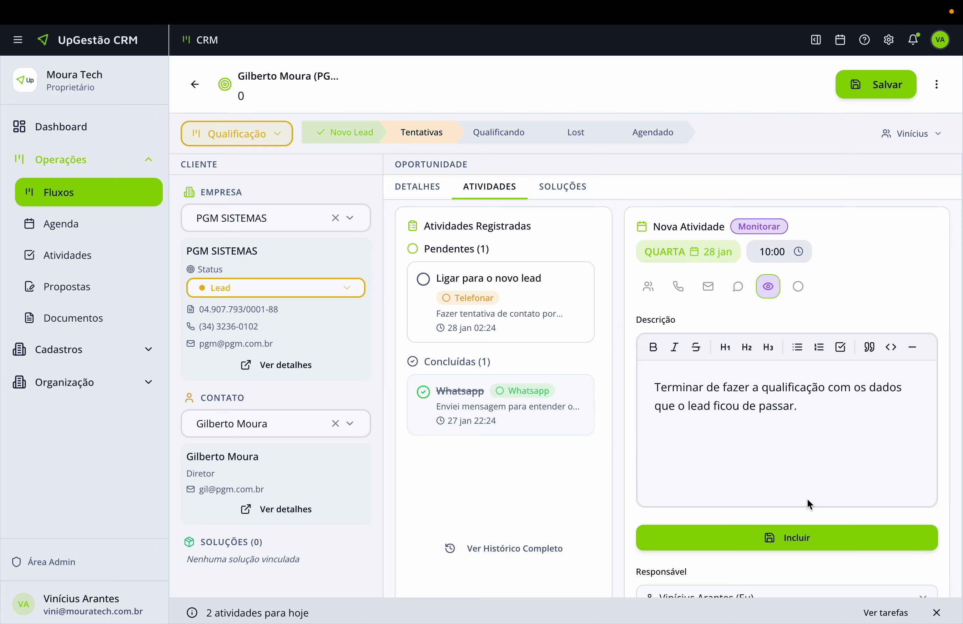
{"action": "left_click", "coordinate": [794, 534]}
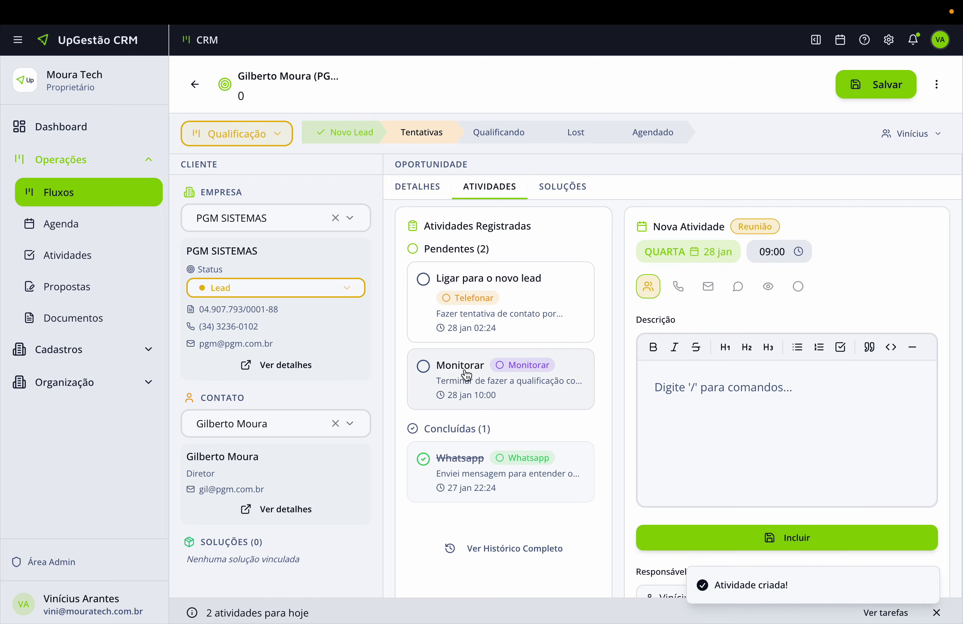
Delete the pending call-the-new-lead activity and save the opportunity.
{"action": "left_click", "coordinate": [528, 285]}
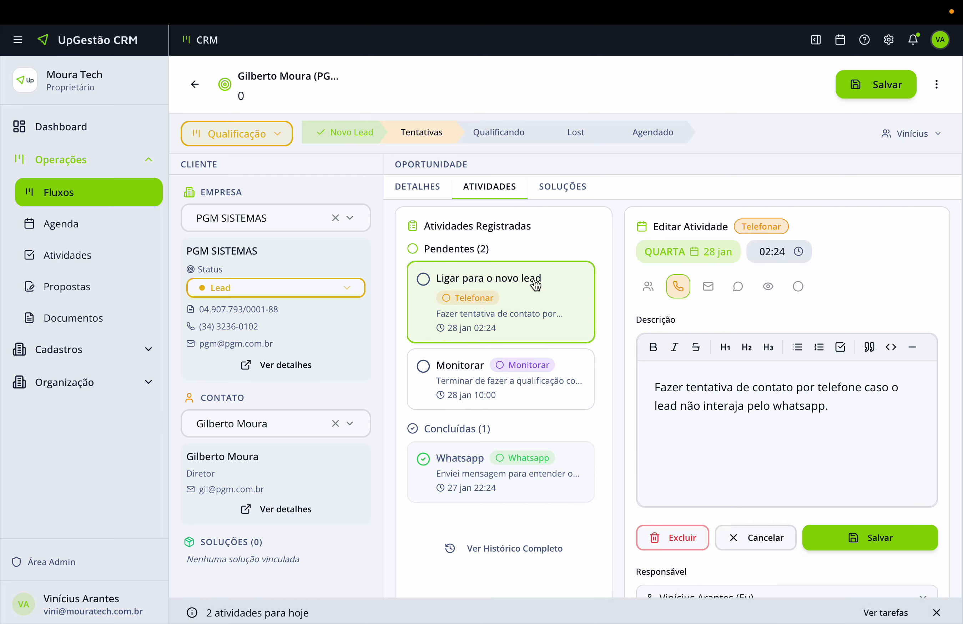
{"action": "left_click", "coordinate": [682, 543]}
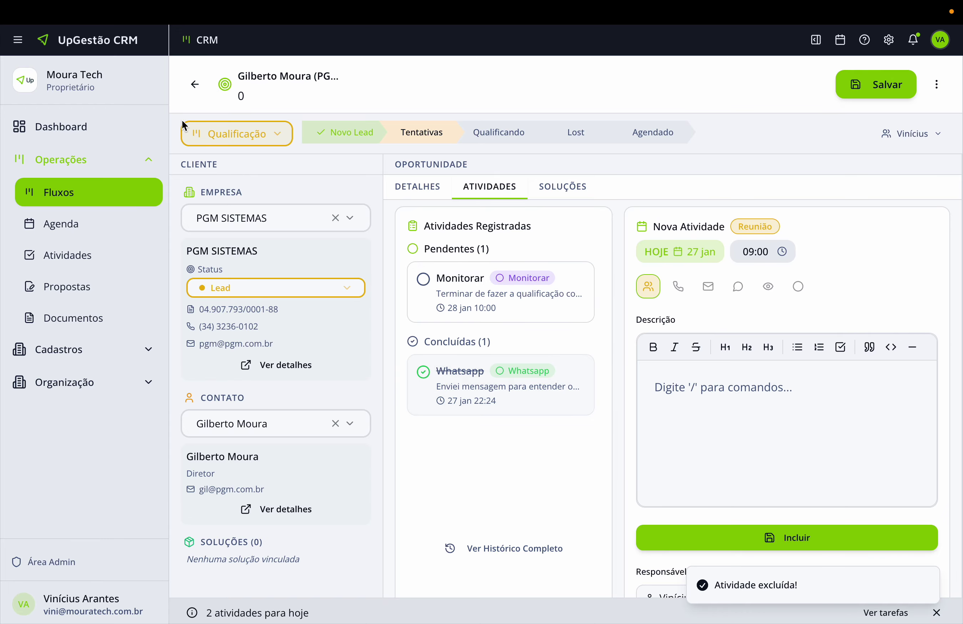
{"action": "left_click", "coordinate": [876, 85]}
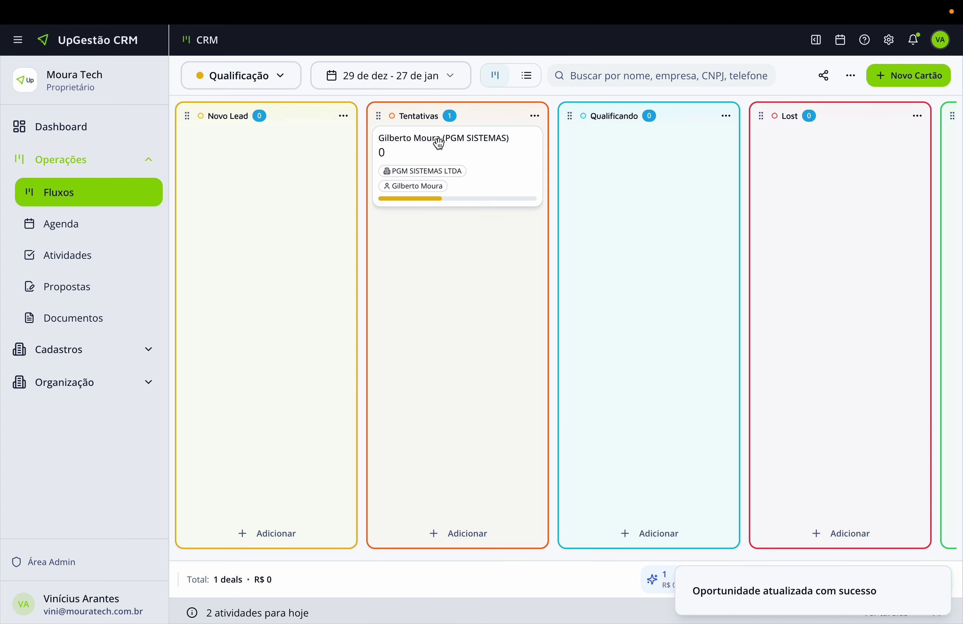
Move the PGM SISTEMAS card into the Qualificando stage.
{"action": "left_click_drag", "start_coordinate": [423, 143], "coordinate": [633, 161]}
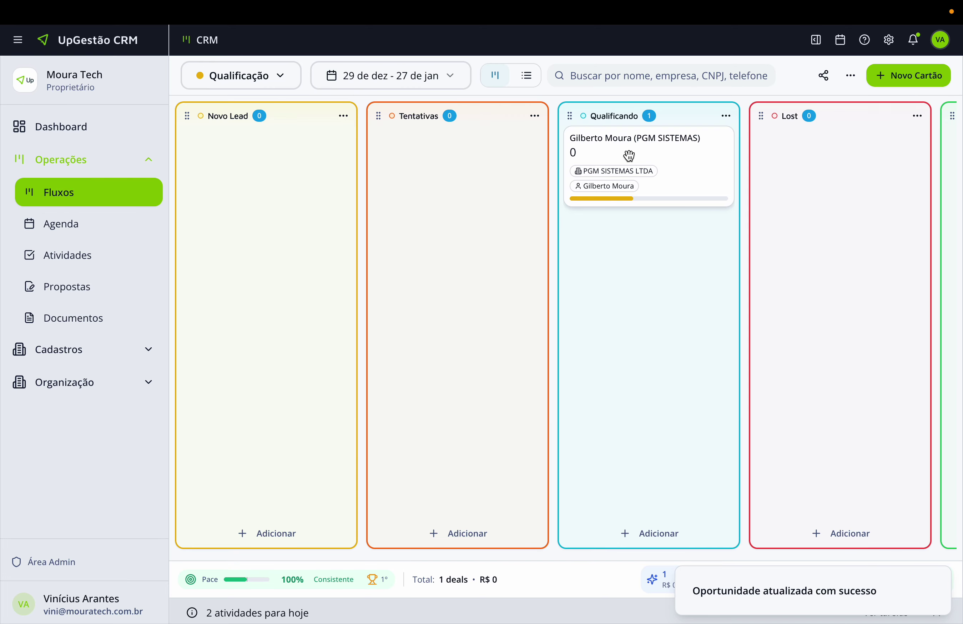
{"action": "scroll", "coordinate": [634, 157], "scroll_direction": "right", "scroll_amount": 5}
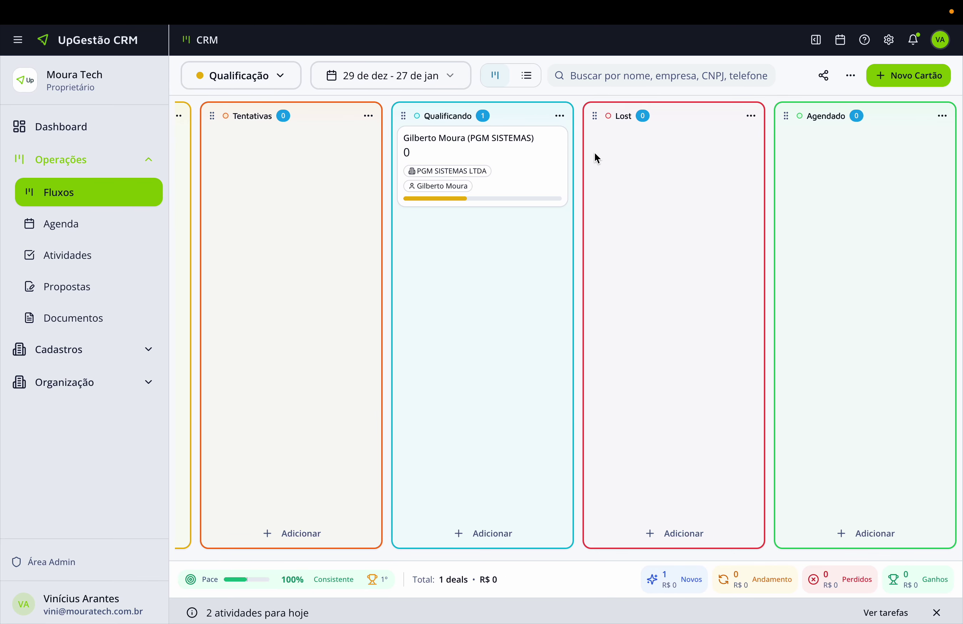
{"action": "left_click", "coordinate": [940, 117]}
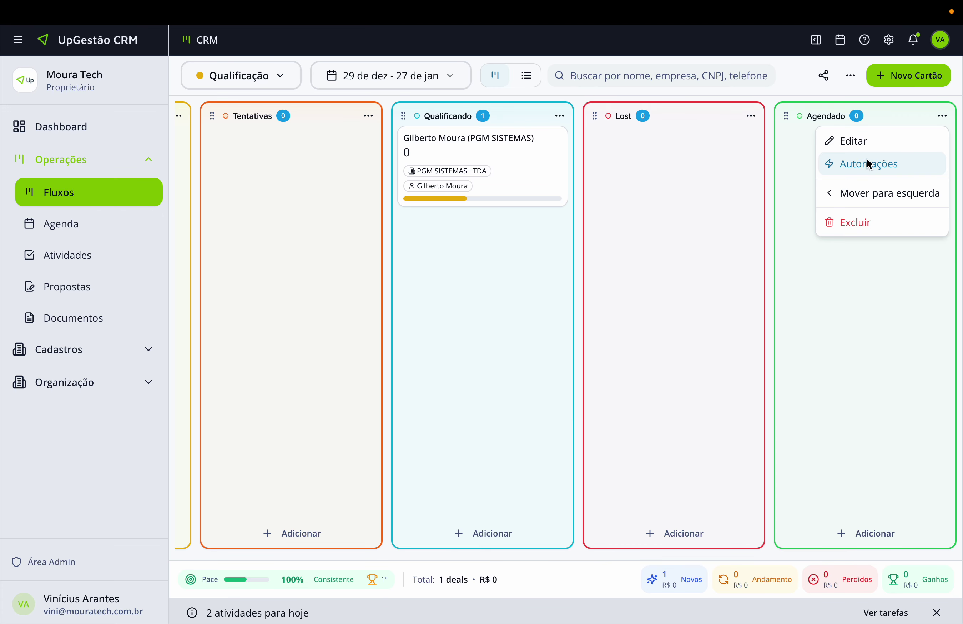
Give the Agendado stage the Vitória sound and Fogos fireworks animation on card entry, and save.
{"action": "left_click", "coordinate": [872, 143]}
{"action": "left_click", "coordinate": [527, 226]}
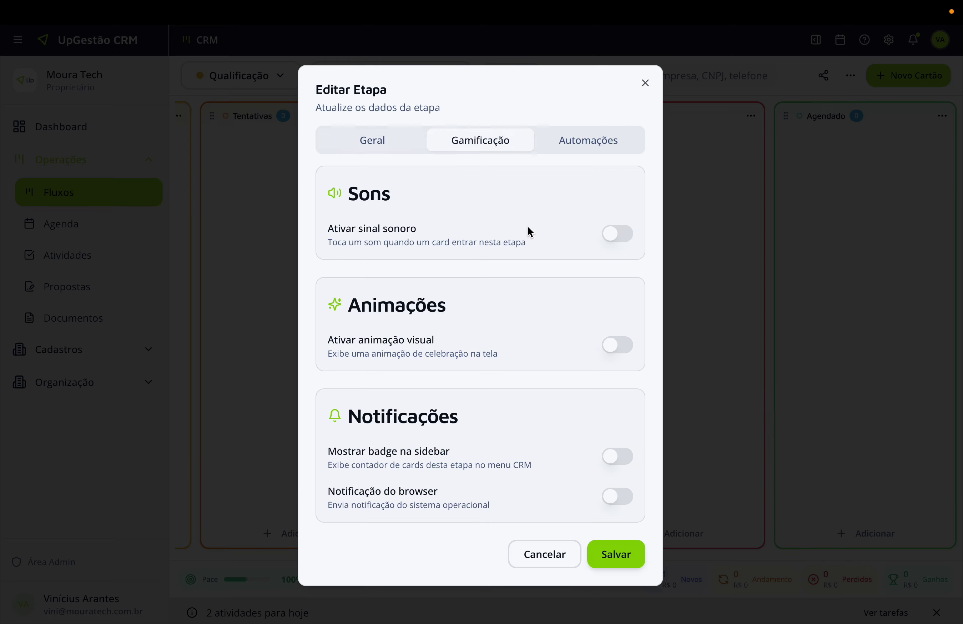
{"action": "left_click", "coordinate": [624, 232]}
{"action": "left_click", "coordinate": [537, 284]}
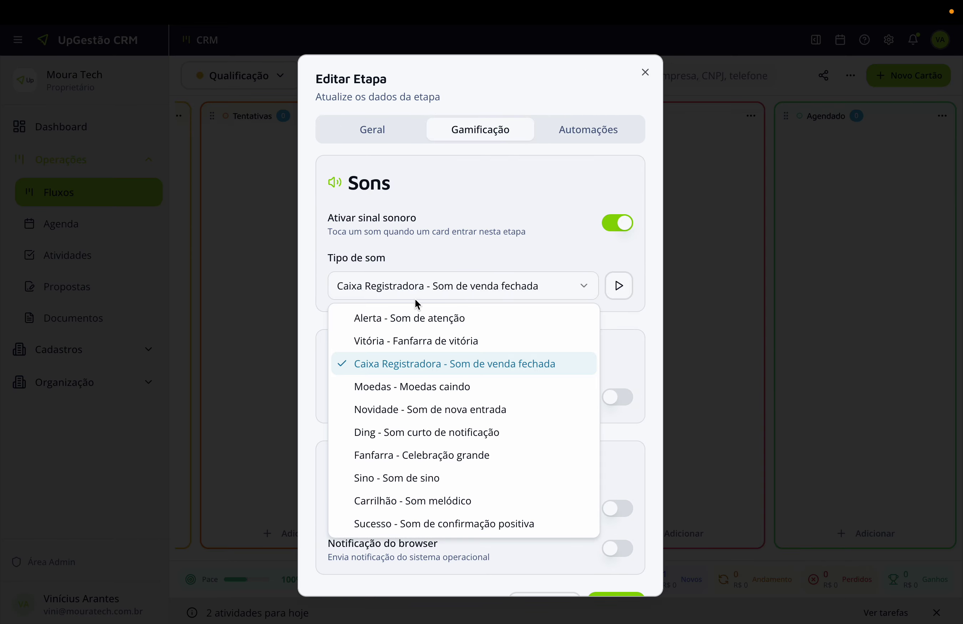
{"action": "left_click", "coordinate": [420, 345]}
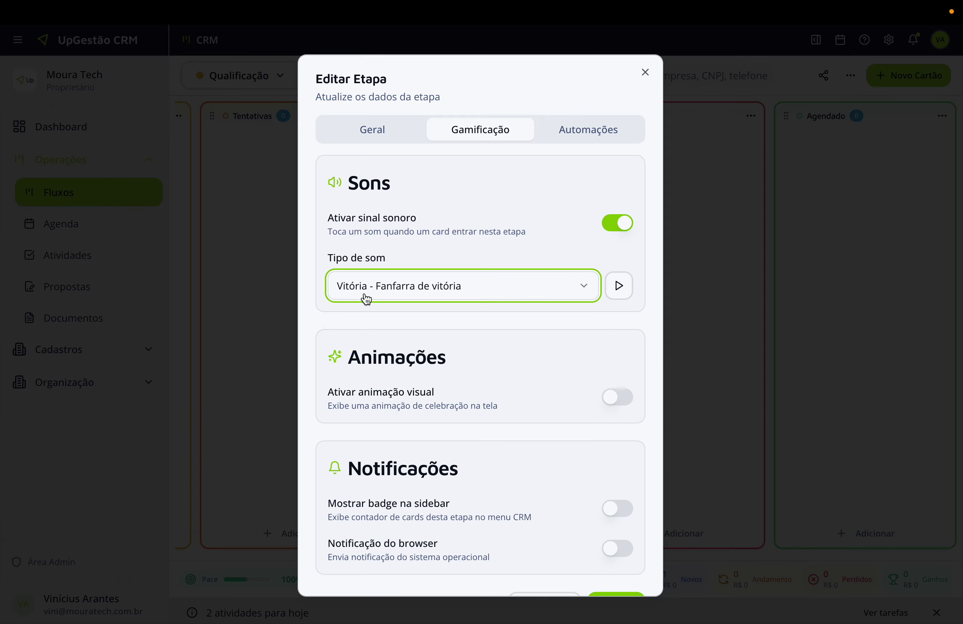
{"action": "left_click", "coordinate": [623, 292]}
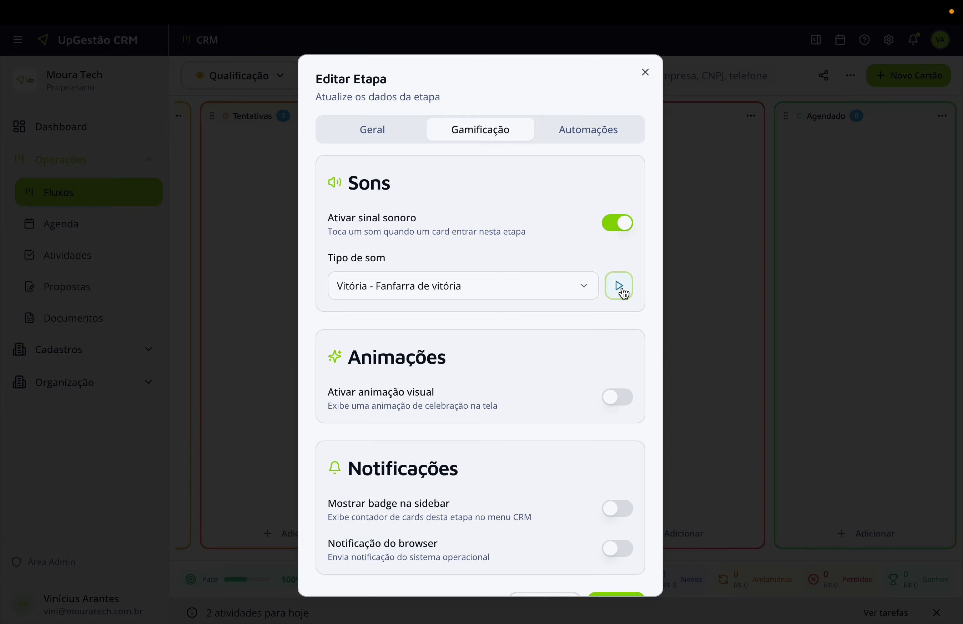
{"action": "left_click", "coordinate": [618, 399]}
{"action": "left_click", "coordinate": [415, 461]}
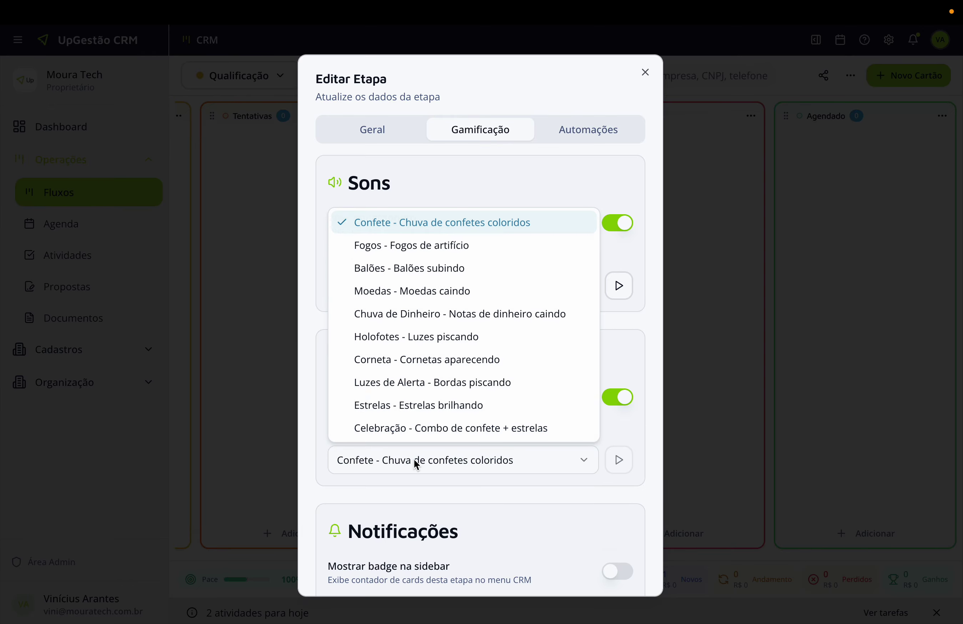
{"action": "left_click", "coordinate": [417, 246]}
{"action": "scroll", "coordinate": [515, 382], "scroll_direction": "down", "scroll_amount": 3}
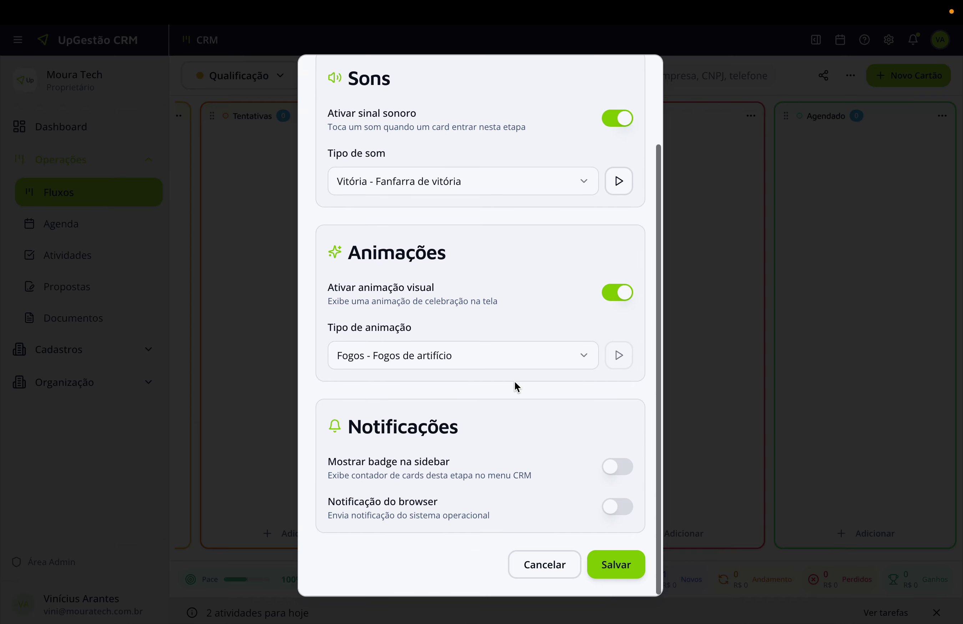
{"action": "left_click", "coordinate": [615, 563]}
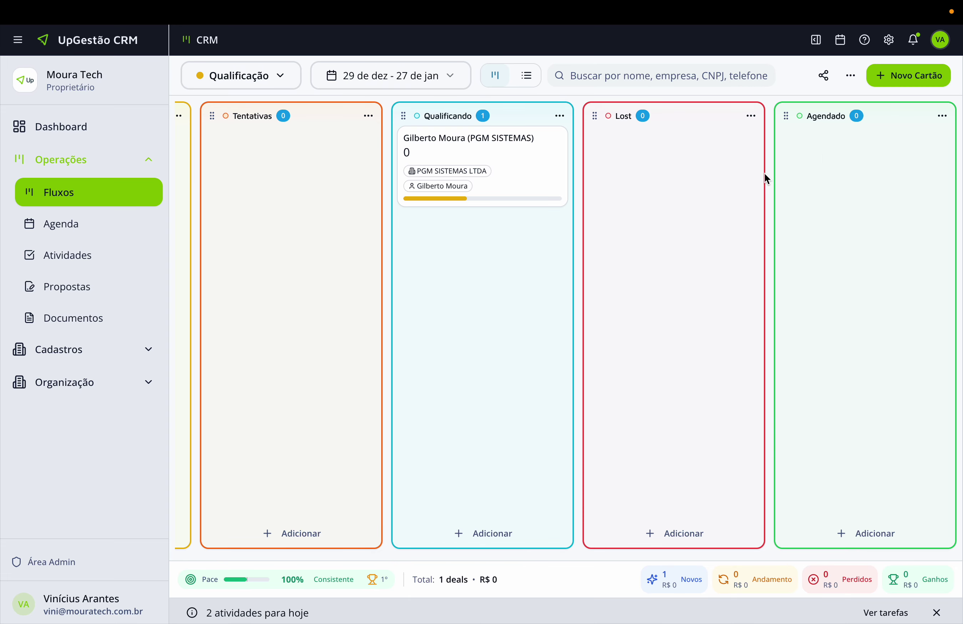
{"action": "left_click", "coordinate": [279, 77]}
Check the planned Comercial stage order in the TextEdit notes, marking Agendamento next, then return to the CRM.
{"action": "left_click", "coordinate": [234, 127]}
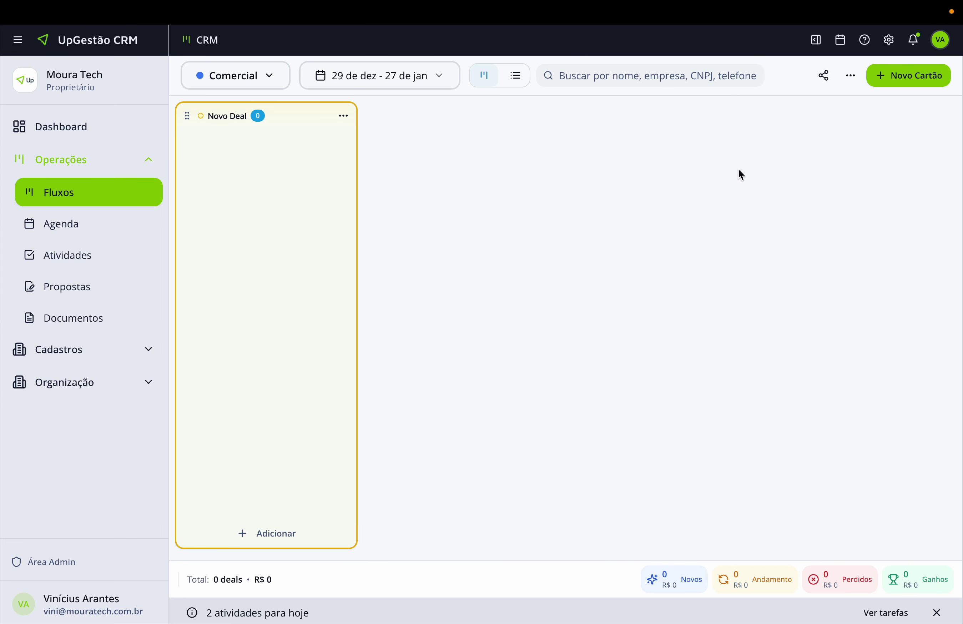
{"action": "key", "text": "ctrl+Left"}
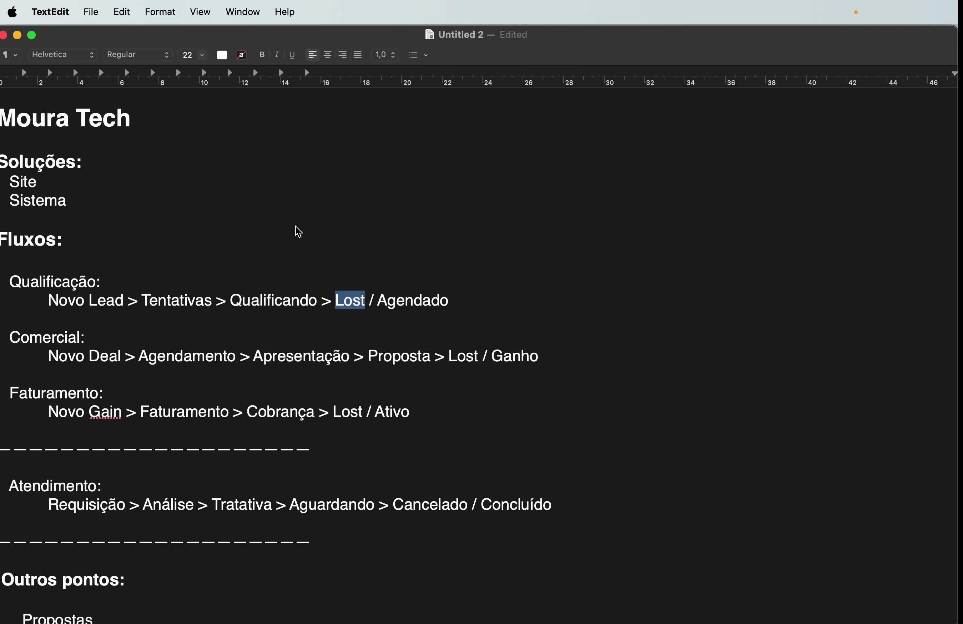
{"action": "left_click", "coordinate": [106, 356]}
{"action": "left_click", "coordinate": [162, 357]}
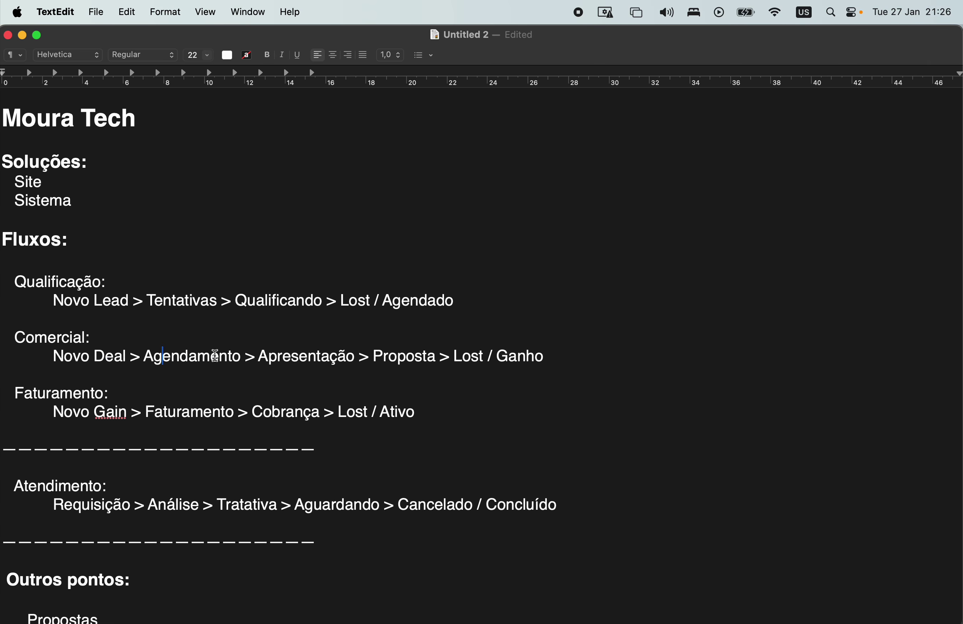
{"action": "key", "text": "ctrl+Right"}
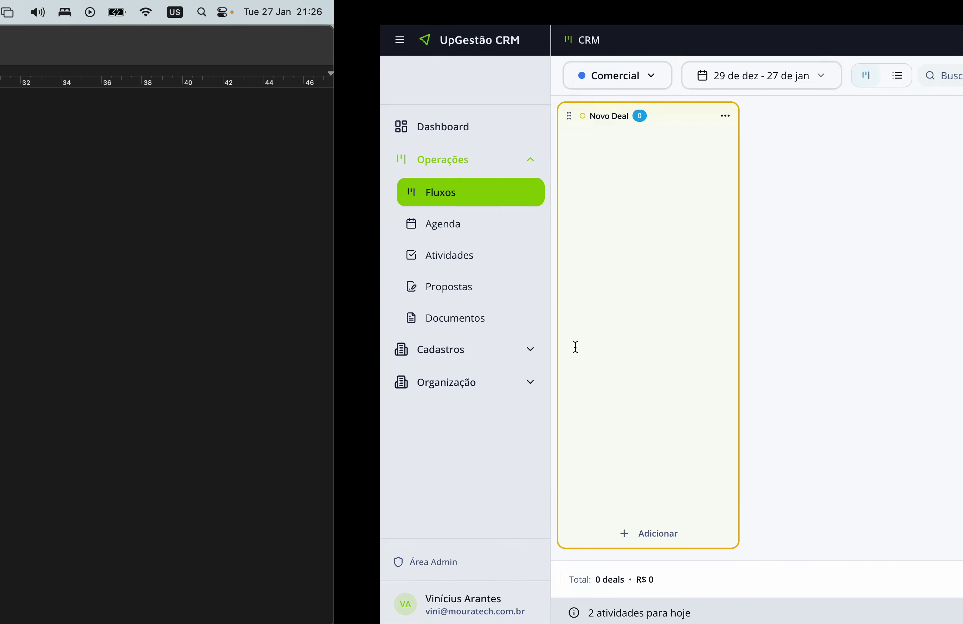
Create a pink Agendamento stage in the Comercial pipeline.
{"action": "left_click", "coordinate": [851, 76]}
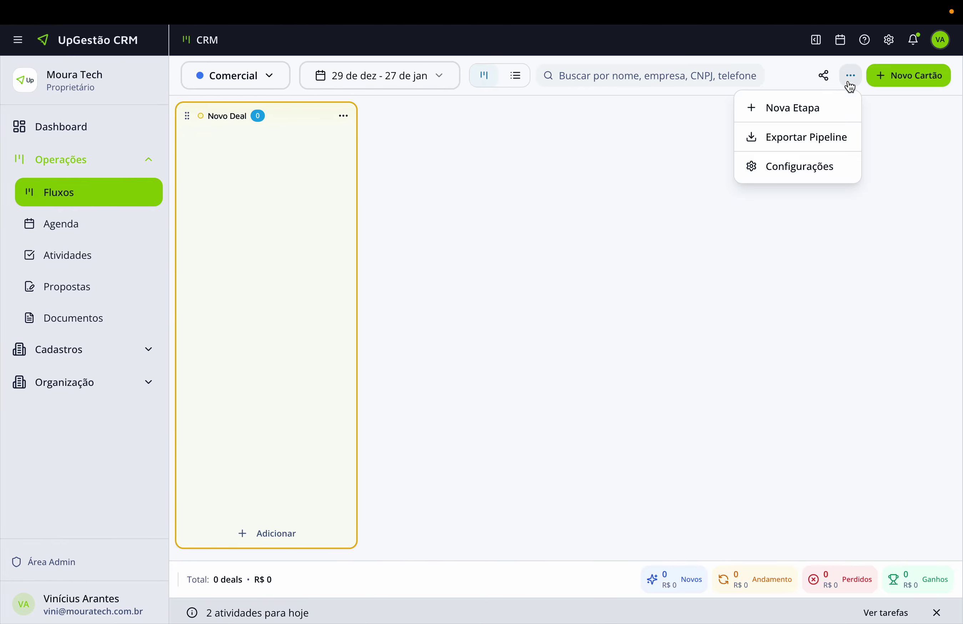
{"action": "left_click", "coordinate": [819, 108]}
{"action": "type", "text": "Agendamento"}
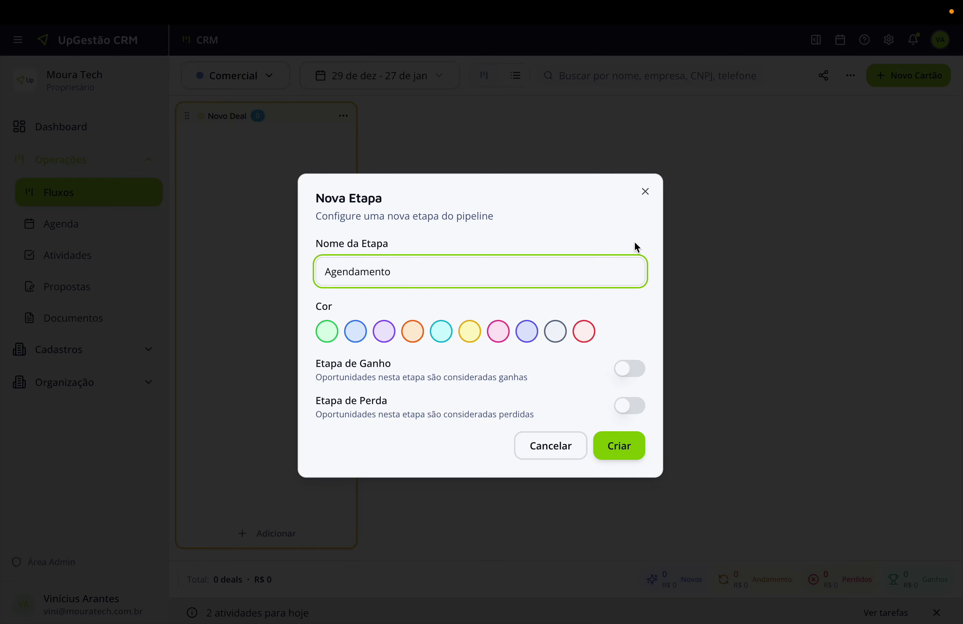
{"action": "left_click", "coordinate": [470, 333]}
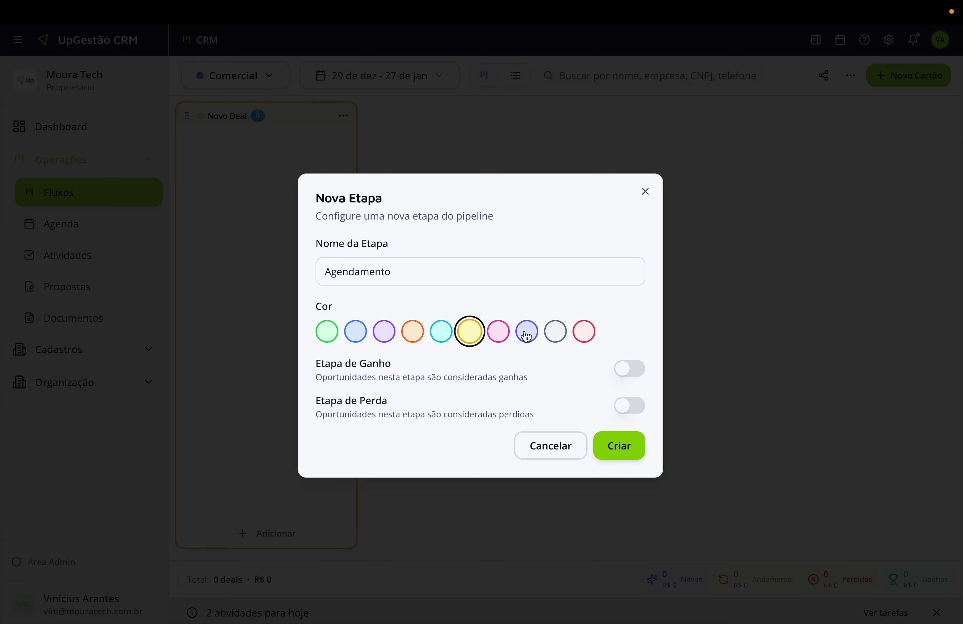
{"action": "left_click", "coordinate": [499, 332]}
{"action": "left_click", "coordinate": [613, 447]}
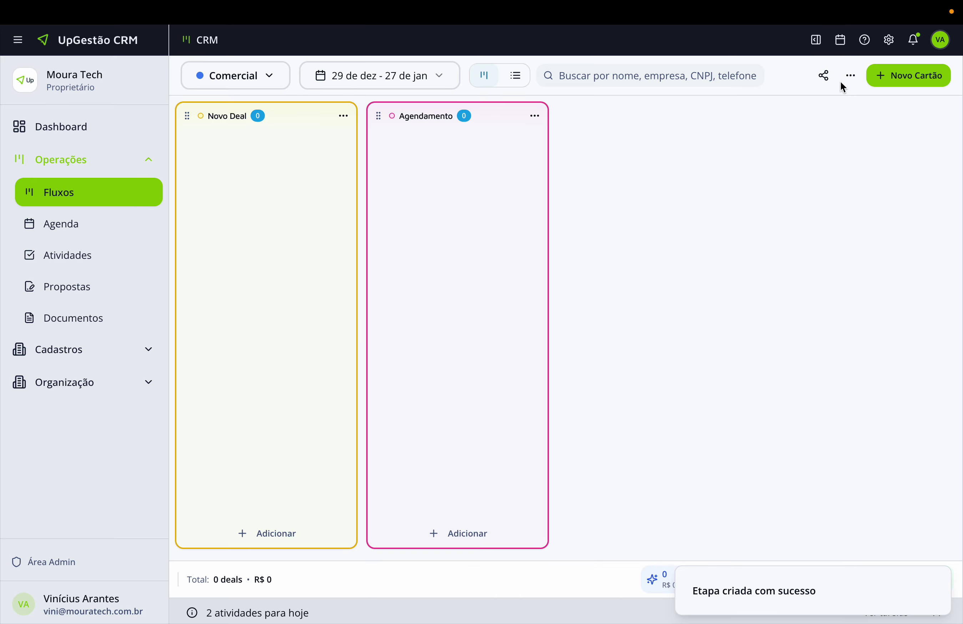
Create an orange Apresentação stage.
{"action": "left_click", "coordinate": [851, 75]}
{"action": "left_click", "coordinate": [771, 111]}
{"action": "type", "text": "Apre"}
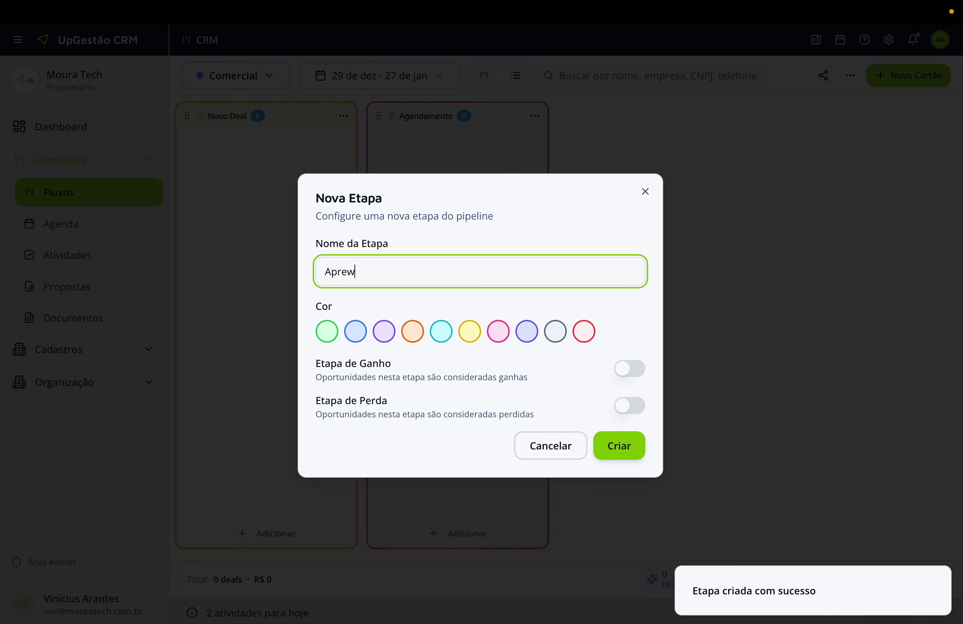
{"action": "type", "text": "sentação"}
{"action": "left_click", "coordinate": [383, 332]}
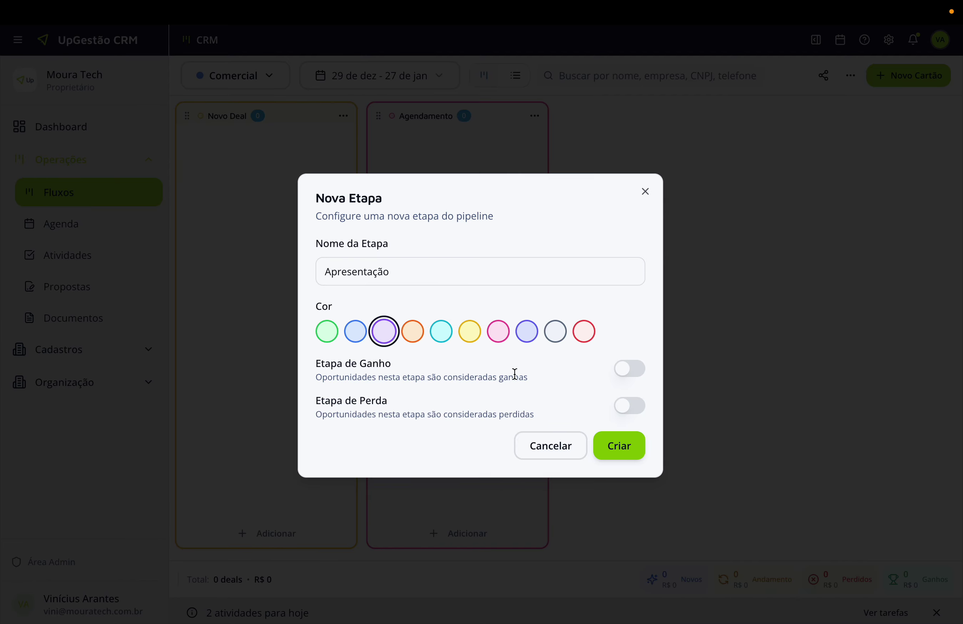
{"action": "left_click", "coordinate": [413, 331]}
{"action": "left_click", "coordinate": [614, 450]}
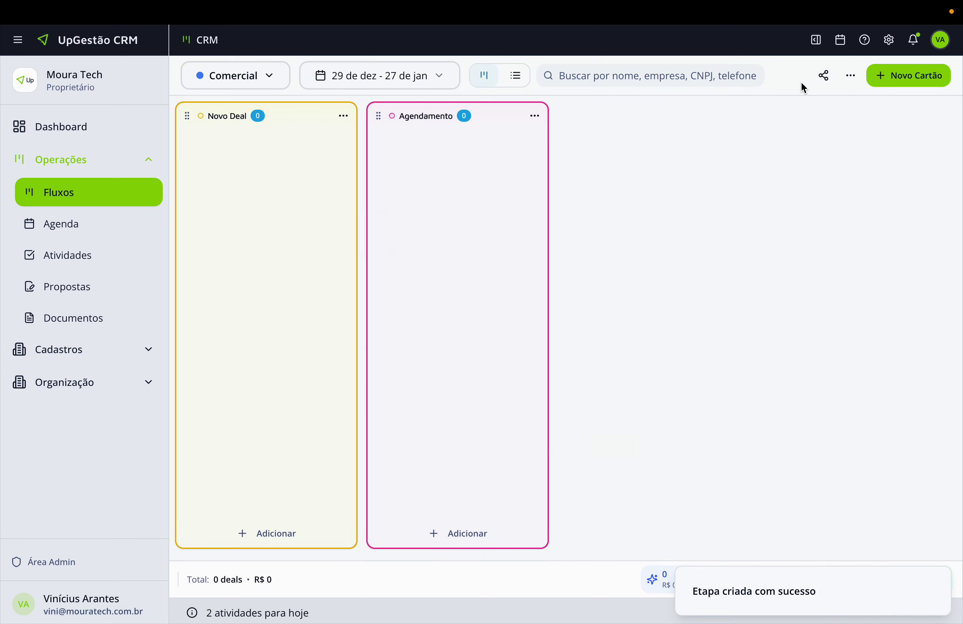
Create a blue Proposta stage.
{"action": "left_click", "coordinate": [851, 77]}
{"action": "left_click", "coordinate": [792, 109]}
{"action": "type", "text": "Propo"}
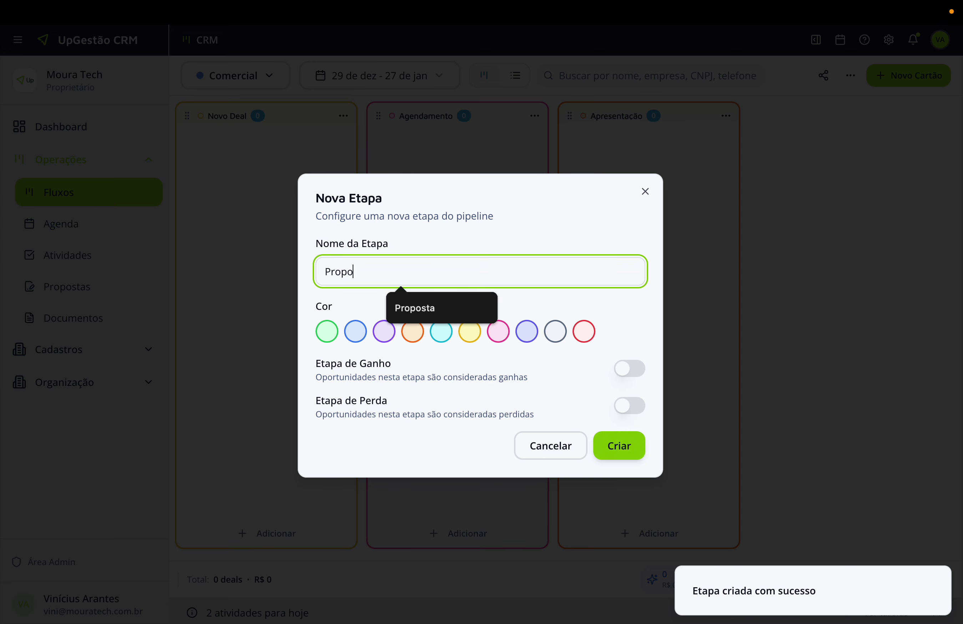
{"action": "type", "text": "sta"}
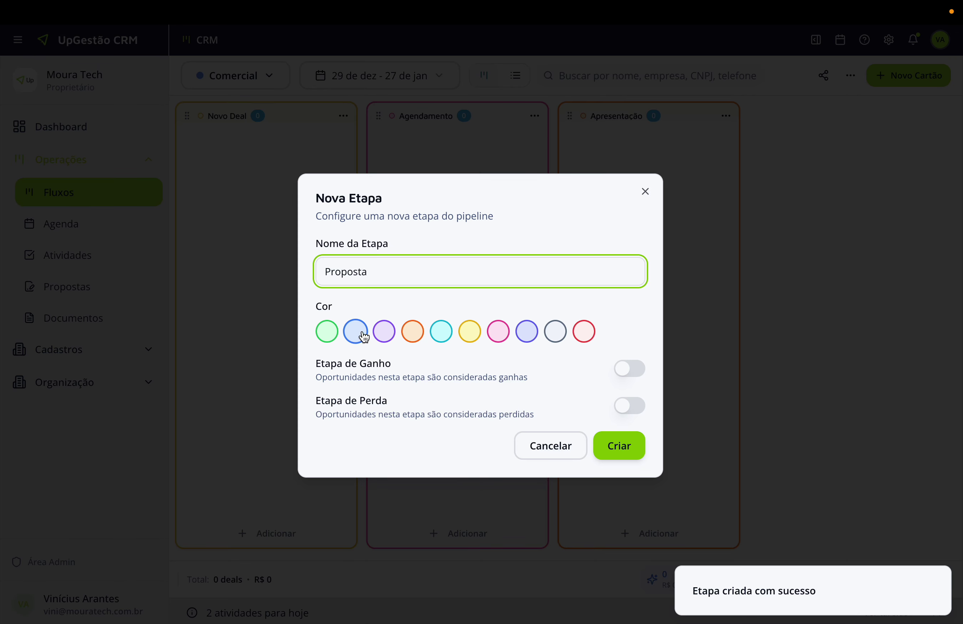
{"action": "left_click", "coordinate": [356, 332]}
{"action": "left_click", "coordinate": [608, 443]}
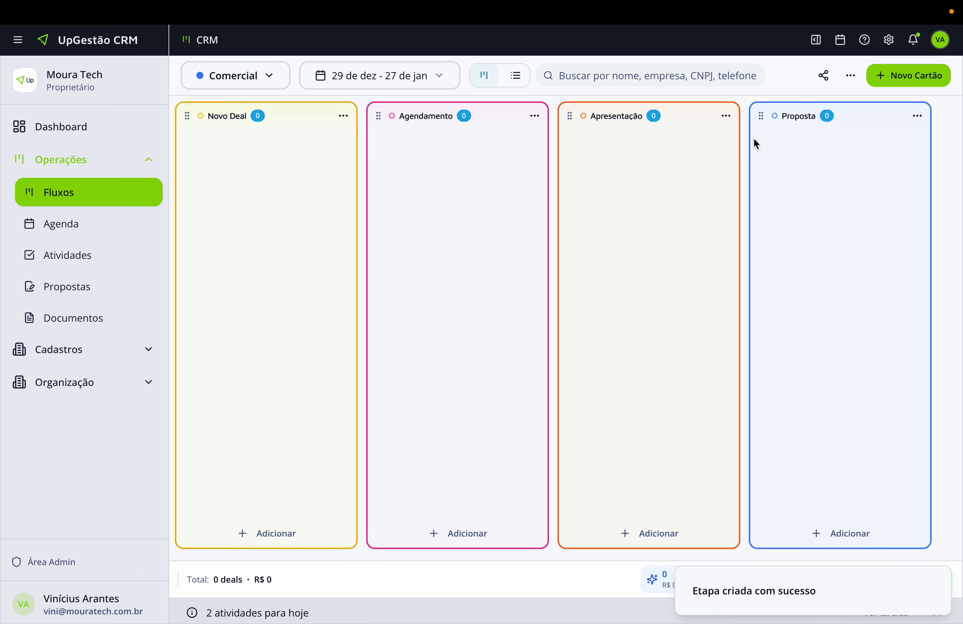
Create a red Lost stage marked as the loss stage.
{"action": "left_click", "coordinate": [851, 75]}
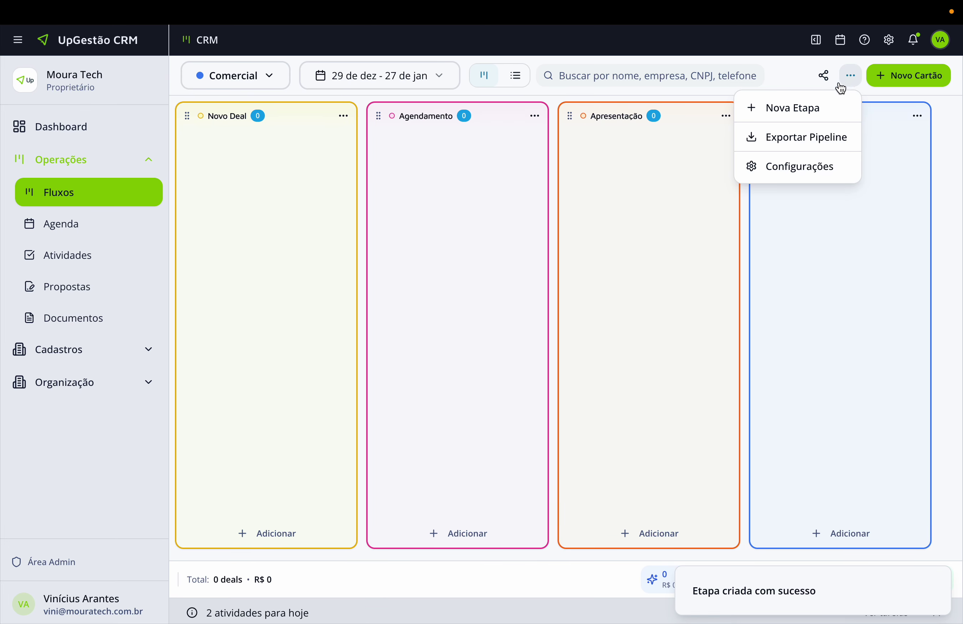
{"action": "key", "text": "ctrl+Left"}
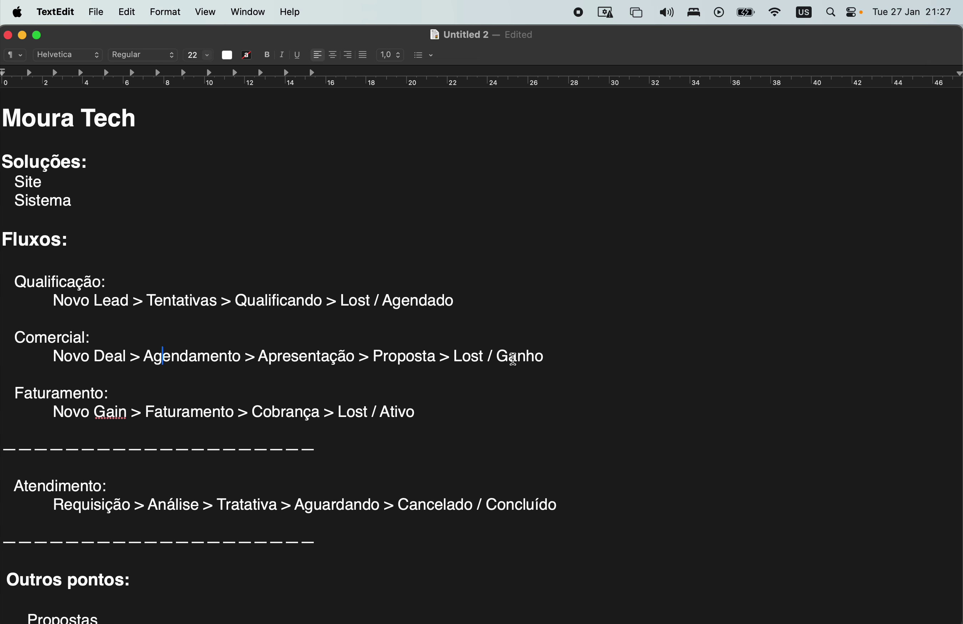
{"action": "key", "text": "ctrl+Right"}
{"action": "left_click", "coordinate": [784, 114]}
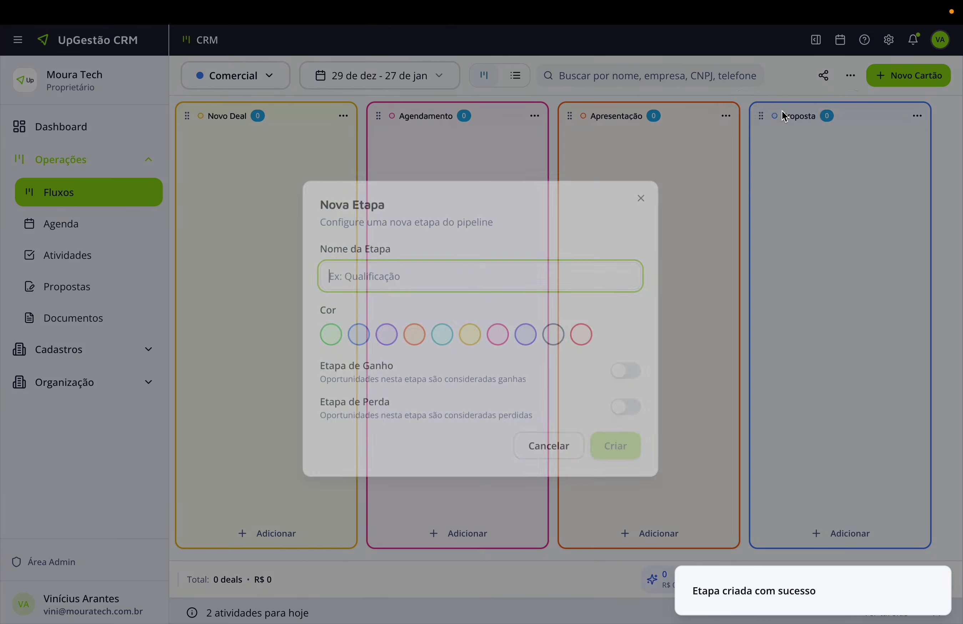
{"action": "type", "text": "L"}
{"action": "key", "text": "BackSpace"}
{"action": "type", "text": "L"}
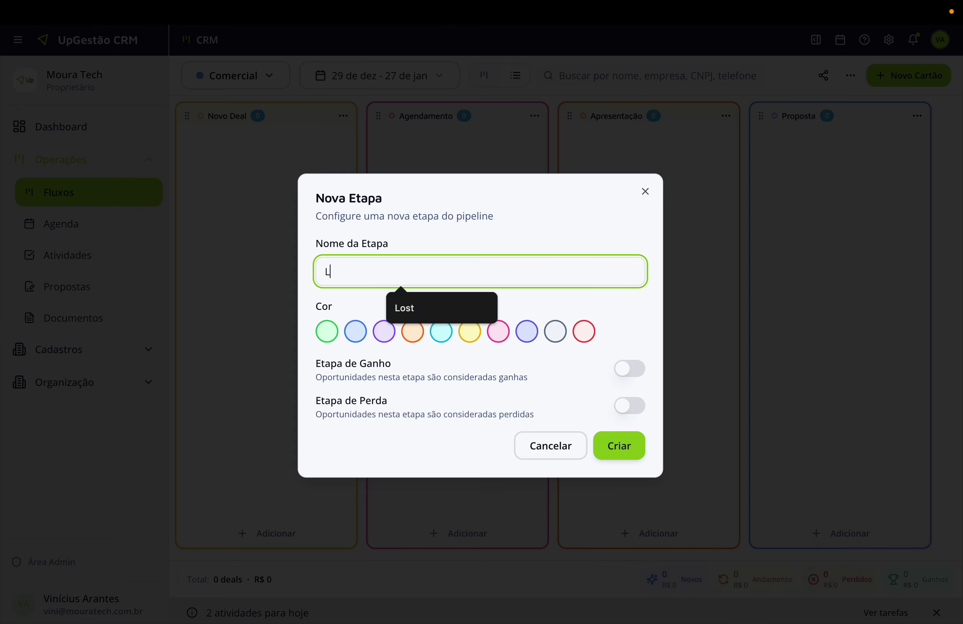
{"action": "type", "text": "ost"}
{"action": "left_click", "coordinate": [584, 332]}
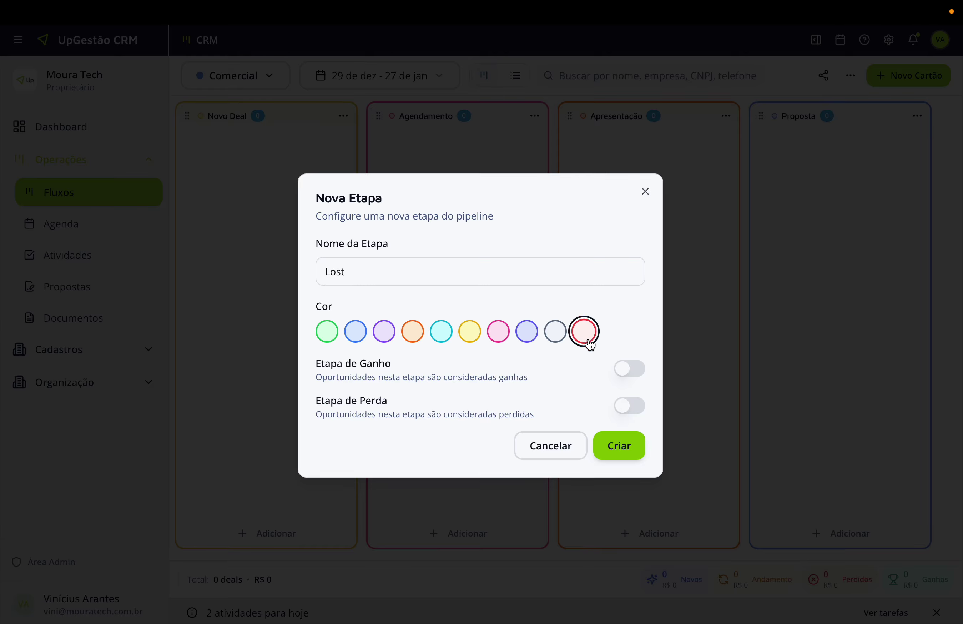
{"action": "left_click", "coordinate": [630, 407]}
{"action": "left_click", "coordinate": [634, 451]}
Create a green Gain stage marked as the win stage.
{"action": "left_click", "coordinate": [851, 76]}
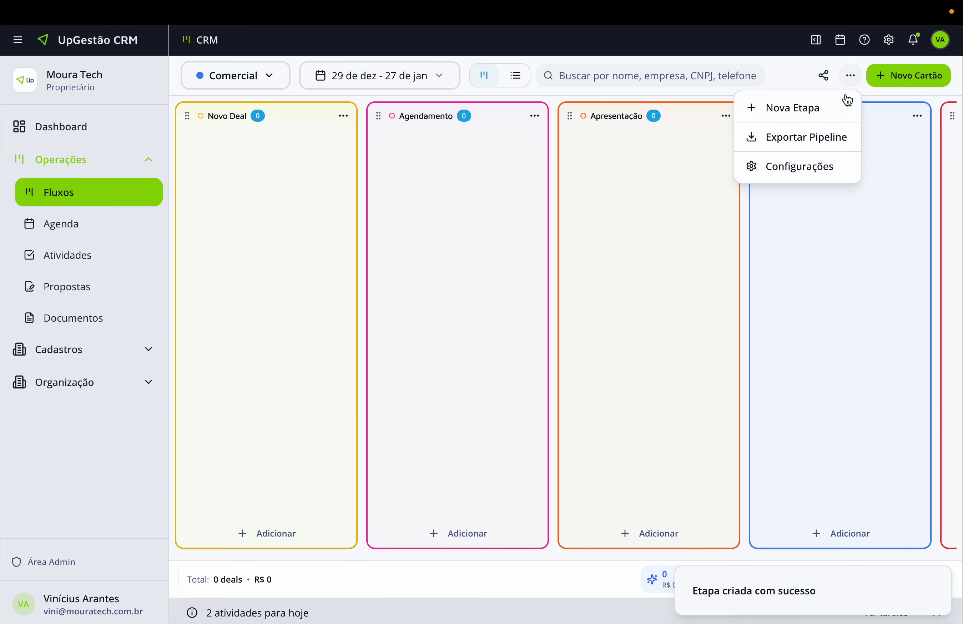
{"action": "left_click", "coordinate": [839, 102]}
{"action": "type", "text": "Gai"}
{"action": "key", "text": "BackSpace"}
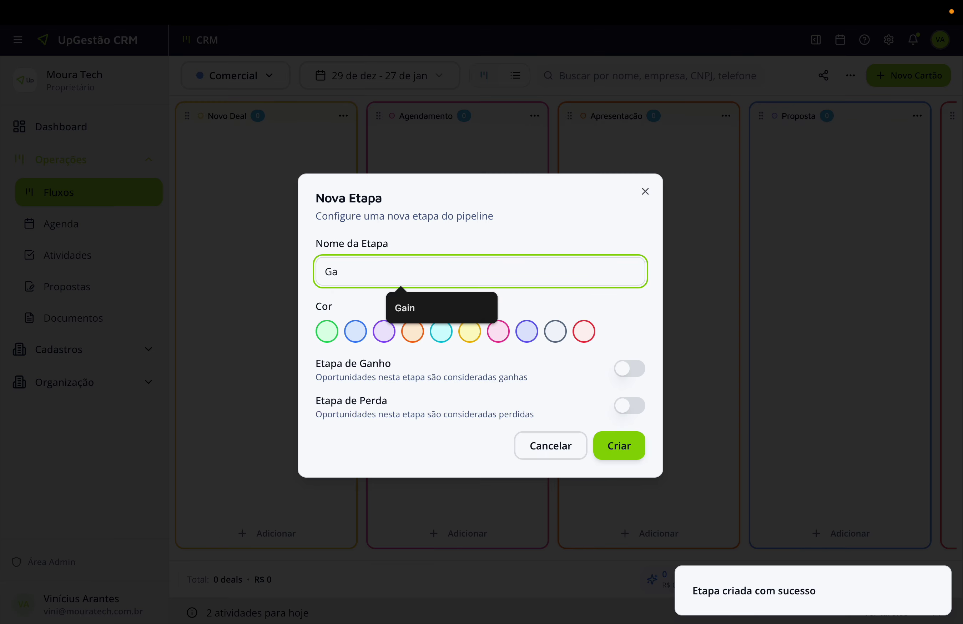
{"action": "left_click", "coordinate": [326, 332]}
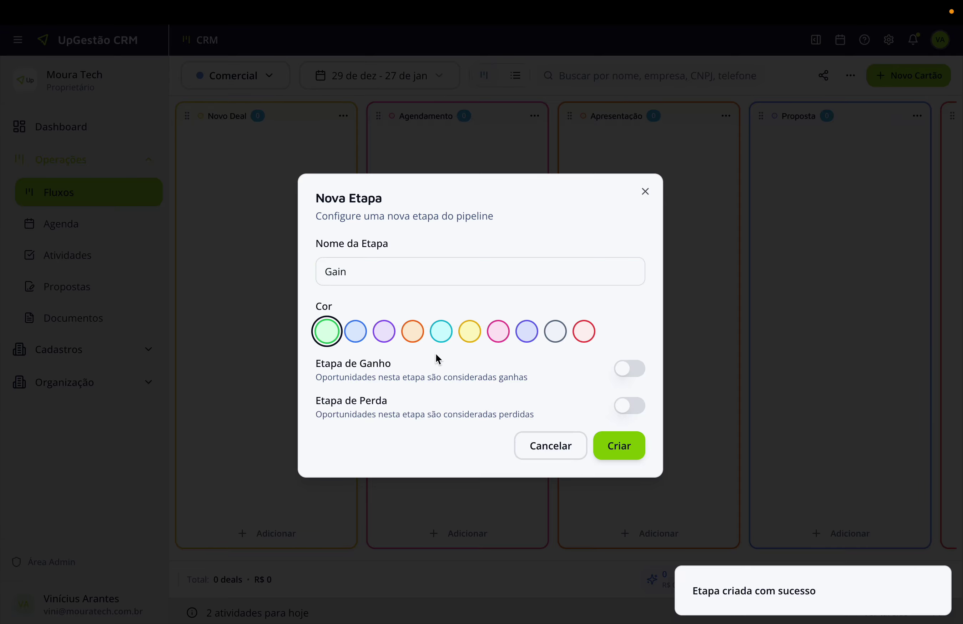
{"action": "left_click", "coordinate": [632, 369]}
{"action": "left_click", "coordinate": [622, 449]}
{"action": "scroll", "coordinate": [631, 274], "scroll_direction": "right", "scroll_amount": 6}
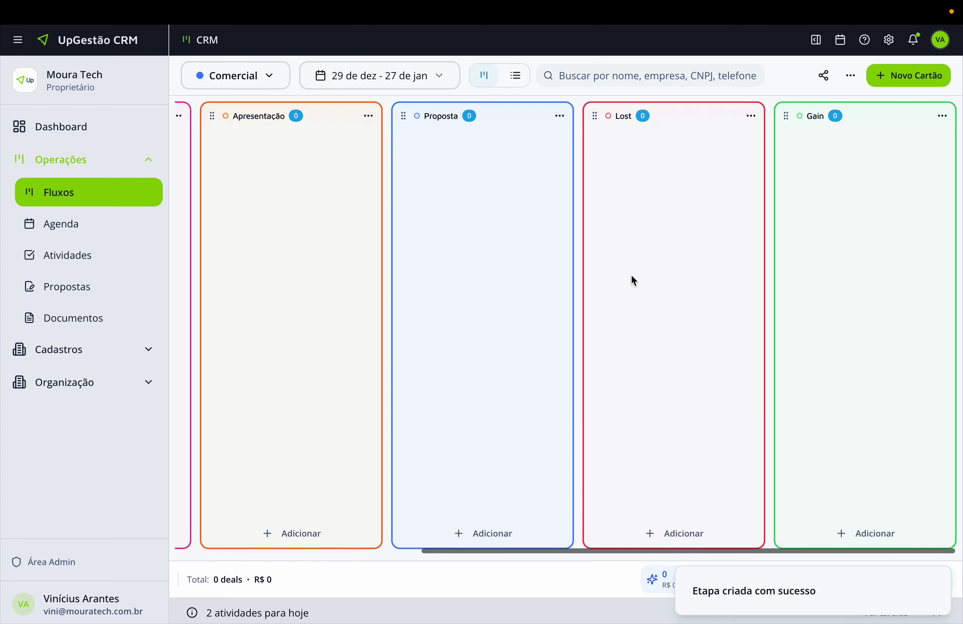
{"action": "scroll", "coordinate": [785, 243], "scroll_direction": "left", "scroll_amount": 6}
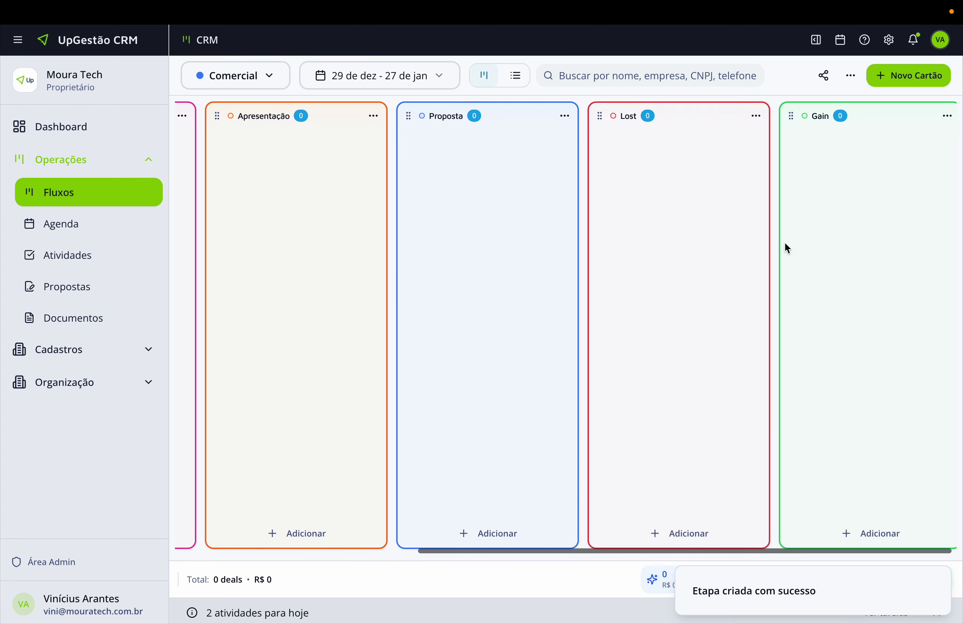
Switch the board to the Qualificação pipeline.
{"action": "left_click", "coordinate": [253, 80]}
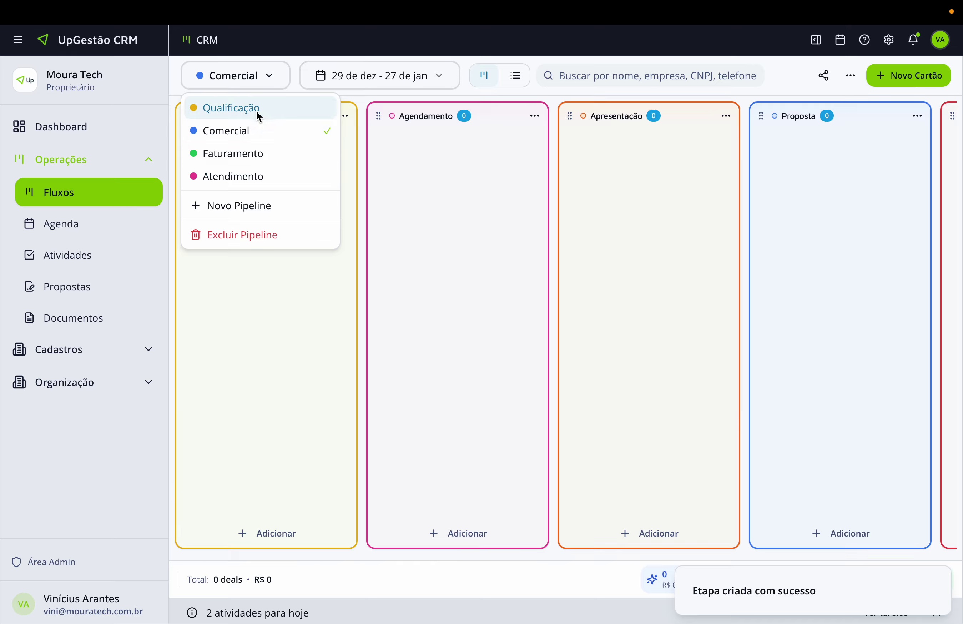
{"action": "left_click", "coordinate": [257, 112]}
{"action": "scroll", "coordinate": [563, 218], "scroll_direction": "right", "scroll_amount": 3}
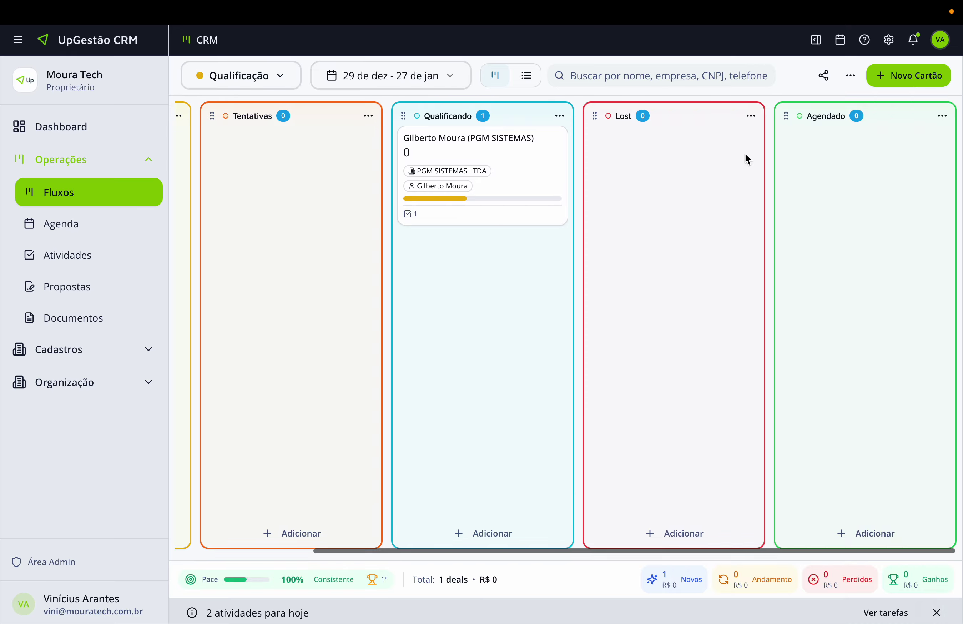
Look at Agendado's automation settings and begin a new automation, then dismiss the dialogs.
{"action": "left_click", "coordinate": [943, 116]}
{"action": "left_click", "coordinate": [862, 166]}
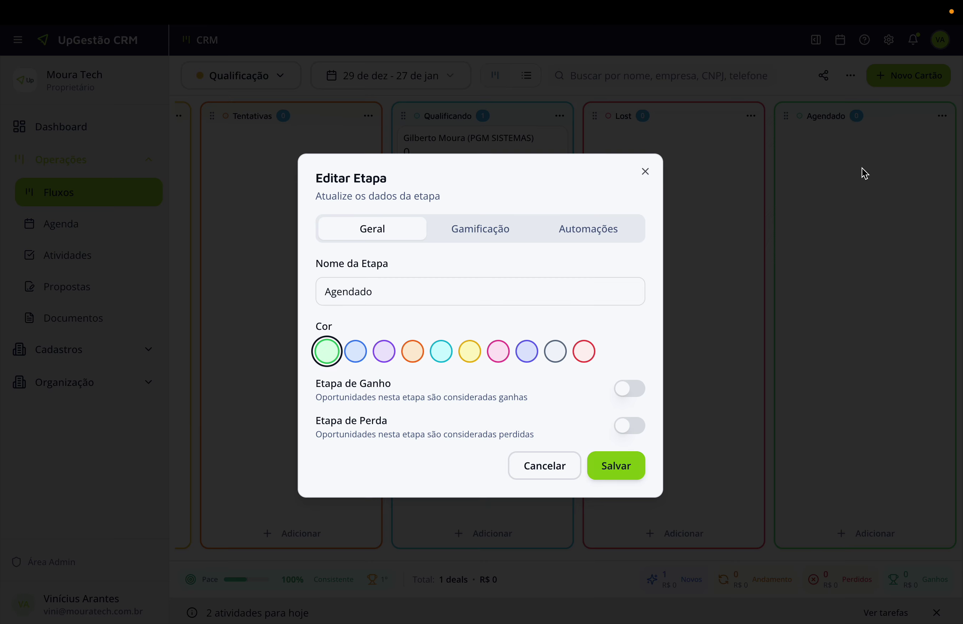
{"action": "left_click", "coordinate": [588, 229]}
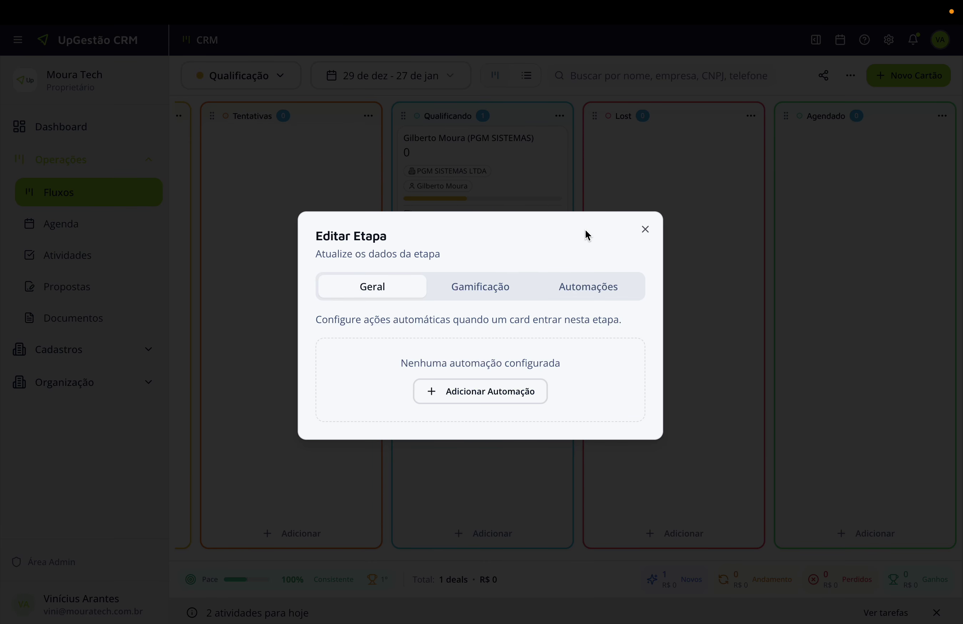
{"action": "left_click", "coordinate": [479, 394]}
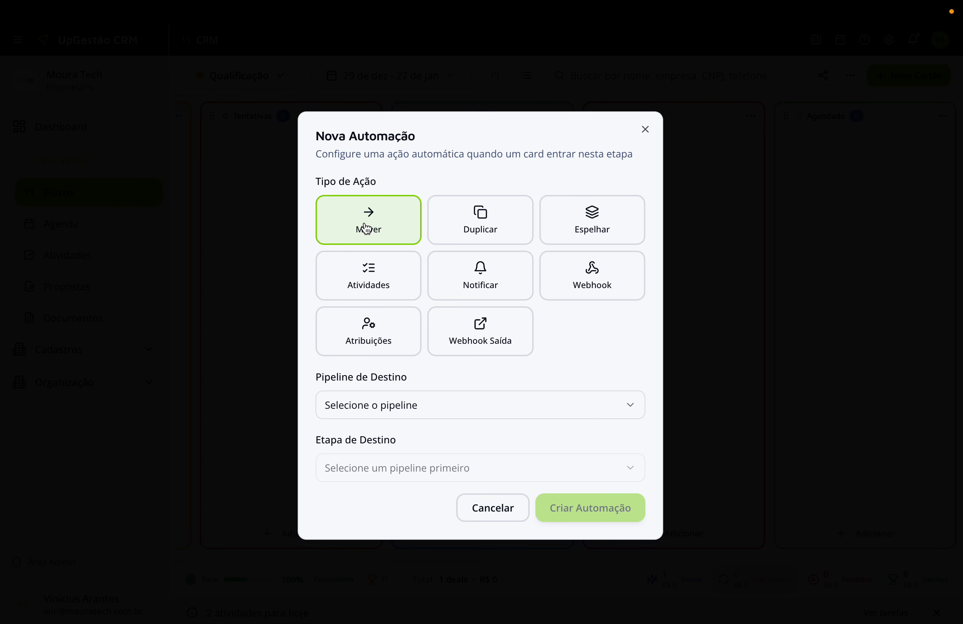
{"action": "left_click", "coordinate": [250, 240]}
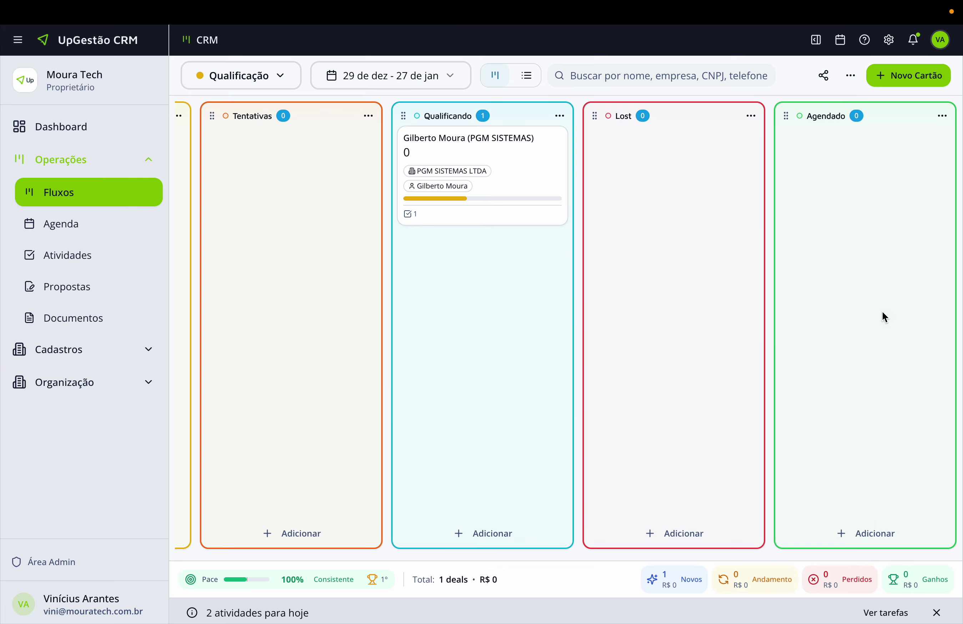
{"action": "left_click", "coordinate": [259, 76]}
{"action": "left_click", "coordinate": [237, 128]}
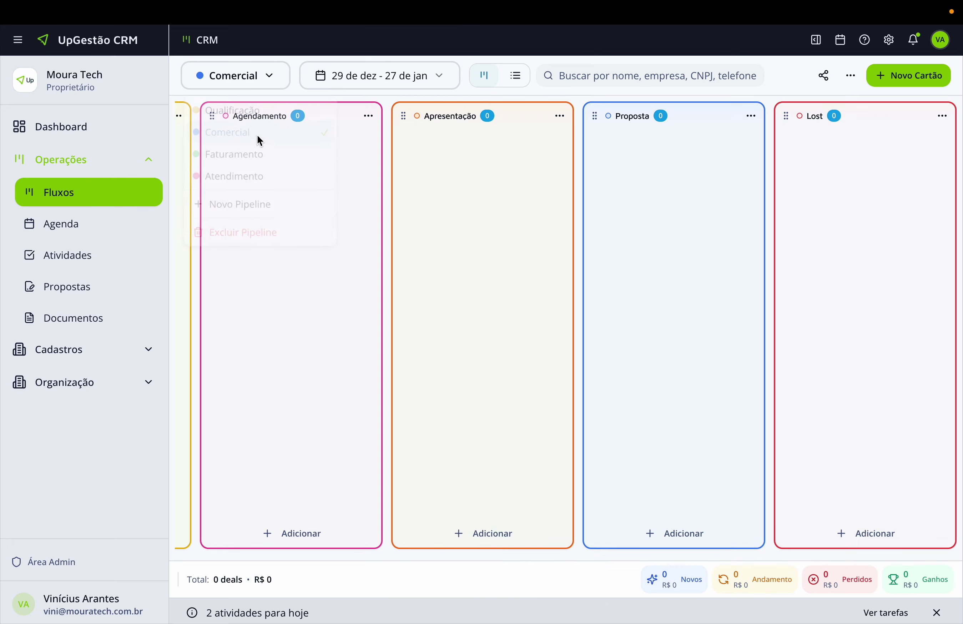
{"action": "scroll", "coordinate": [309, 142], "scroll_direction": "left", "scroll_amount": 5}
{"action": "left_click", "coordinate": [277, 86]}
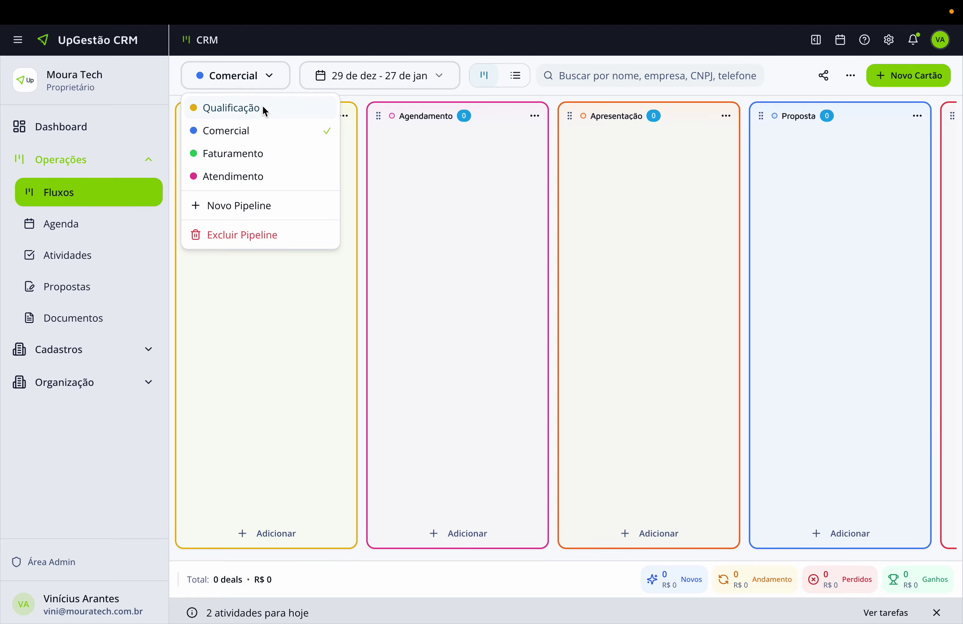
{"action": "left_click", "coordinate": [263, 106]}
{"action": "scroll", "coordinate": [523, 165], "scroll_direction": "right", "scroll_amount": 5}
{"action": "left_click", "coordinate": [432, 84]}
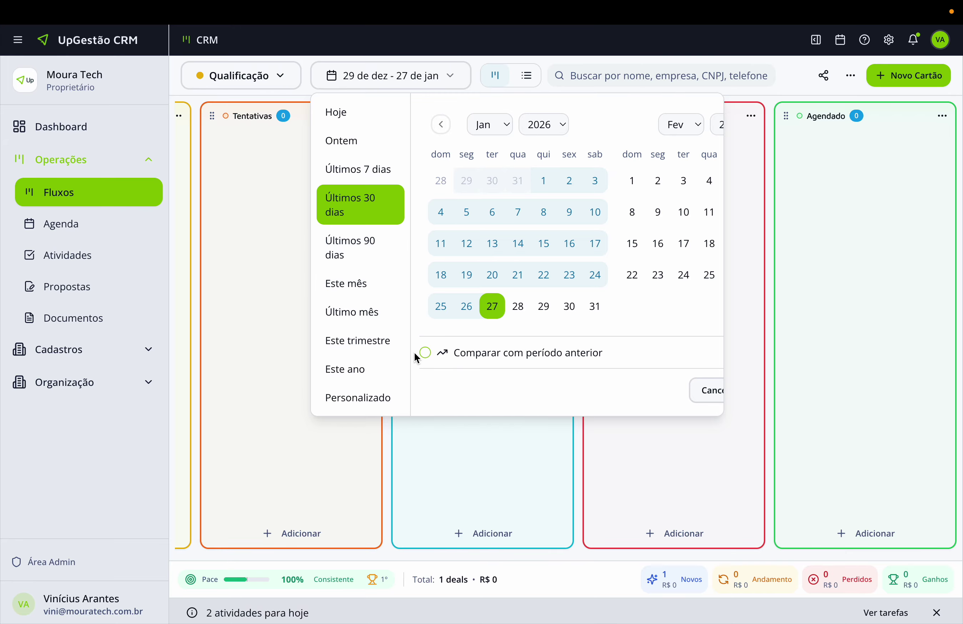
{"action": "left_click", "coordinate": [798, 342]}
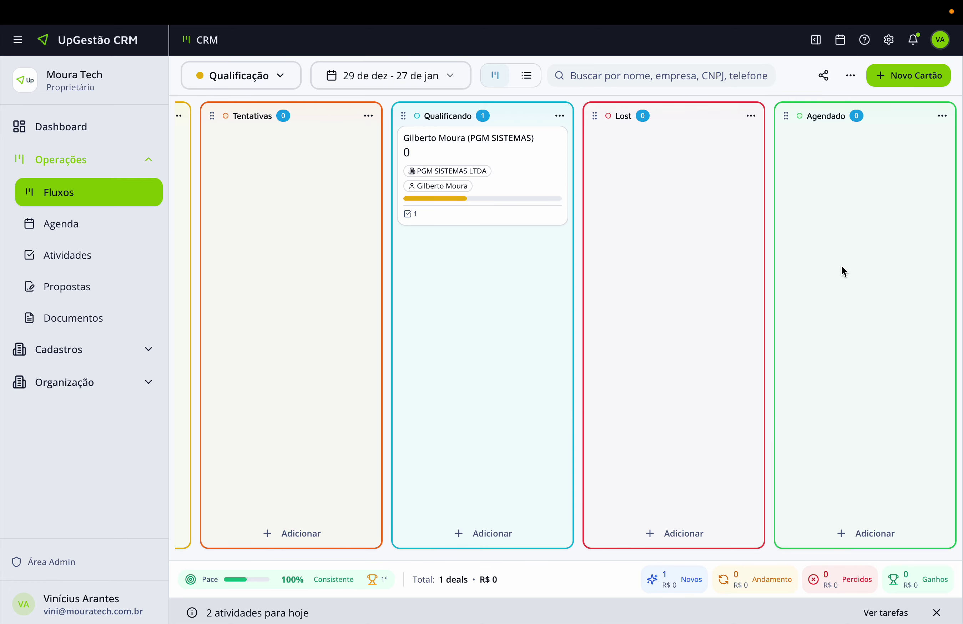
{"action": "scroll", "coordinate": [842, 266], "scroll_direction": "left", "scroll_amount": 1}
{"action": "scroll", "coordinate": [840, 263], "scroll_direction": "right", "scroll_amount": 1}
Start a Duplicar automation on the Agendado stage.
{"action": "left_click", "coordinate": [943, 116]}
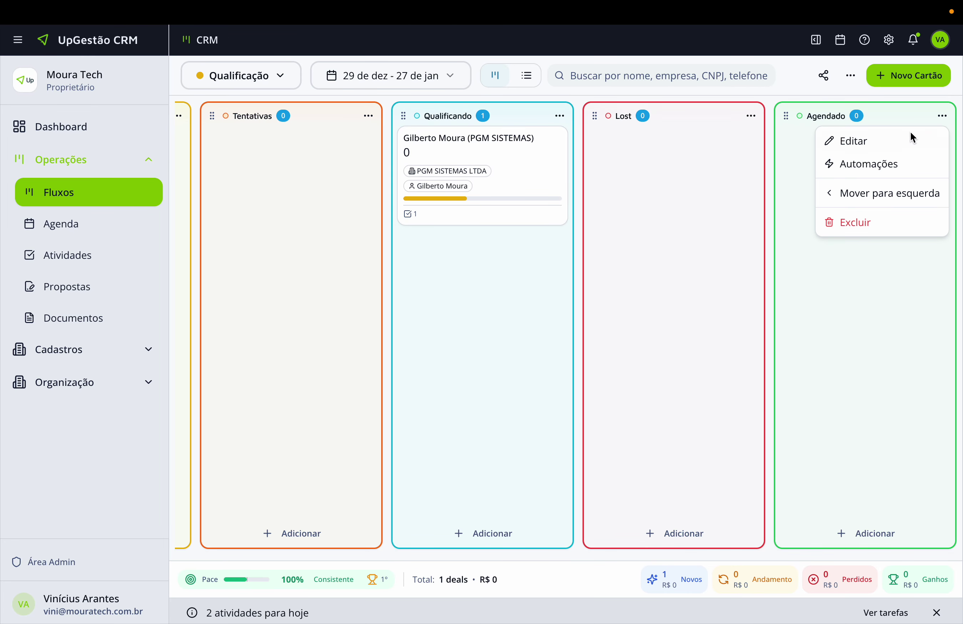
{"action": "left_click", "coordinate": [862, 166]}
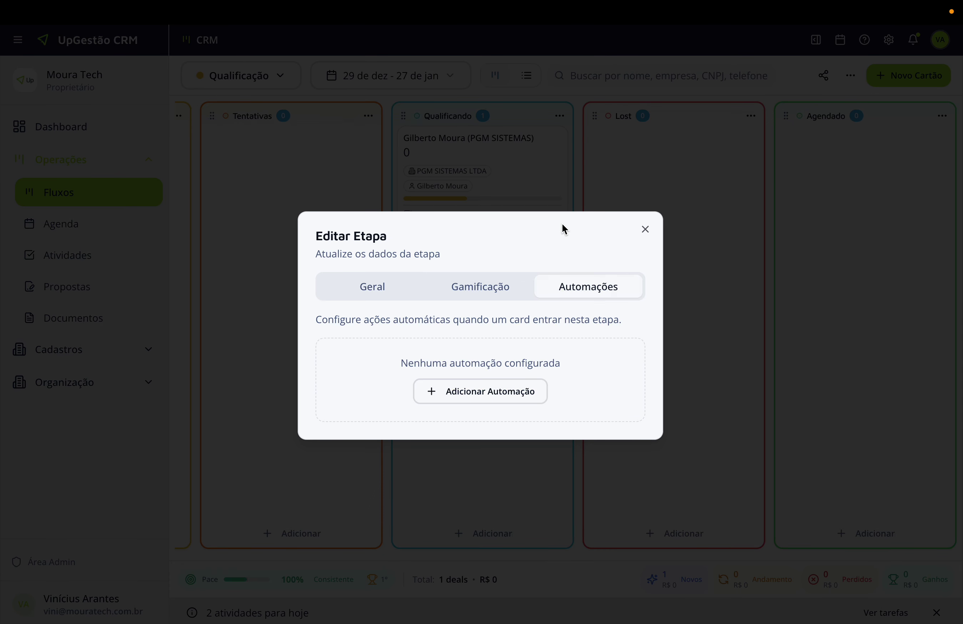
{"action": "left_click", "coordinate": [512, 383]}
{"action": "left_click", "coordinate": [479, 218]}
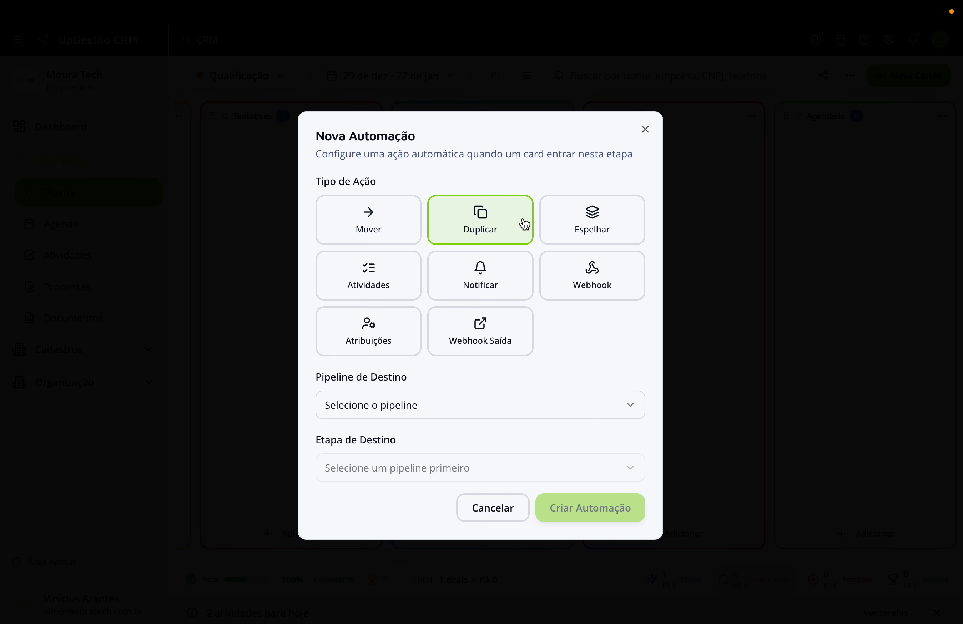
Cancel the automation, close the stage settings, and open the PGM SISTEMAS card.
{"action": "left_click", "coordinate": [645, 129]}
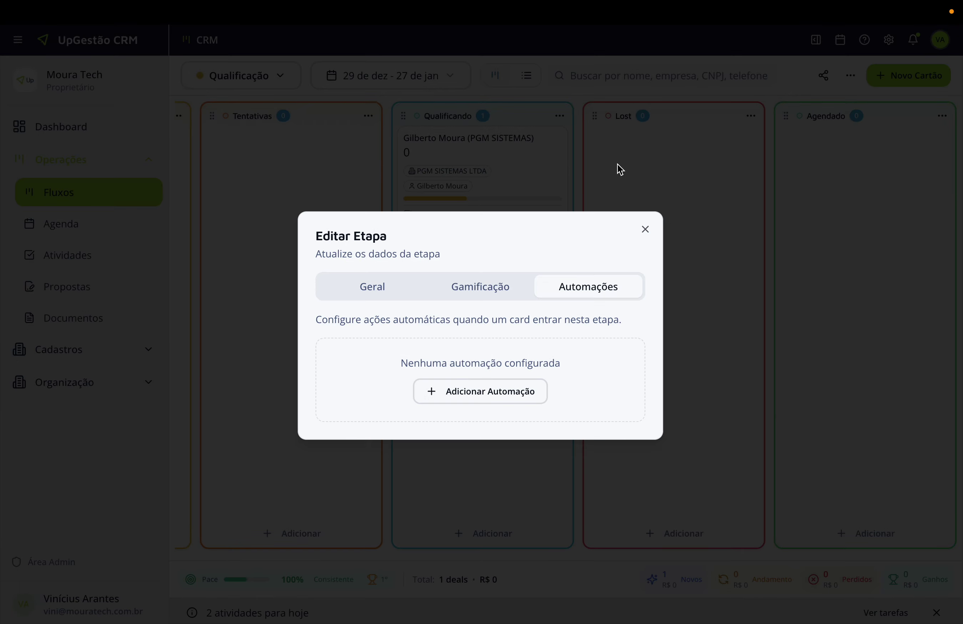
{"action": "left_click", "coordinate": [646, 228]}
{"action": "left_click", "coordinate": [477, 165]}
Replace the note with 'Lead bem interessado e quer assistir a uma reunião', market years and faster processes; save.
{"action": "left_click_drag", "start_coordinate": [633, 324], "coordinate": [428, 312]}
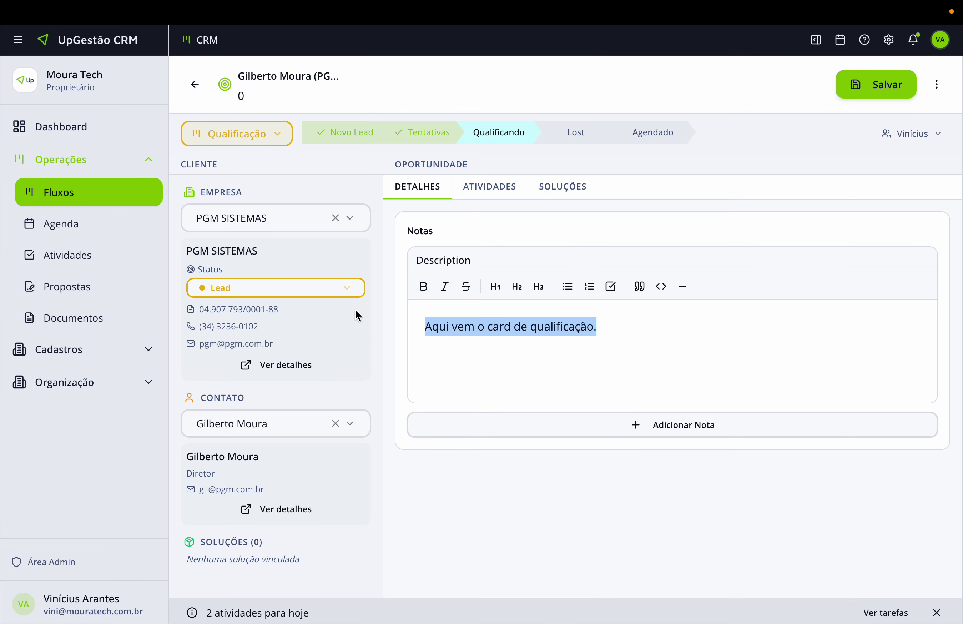
{"action": "key", "text": "BackSpace"}
{"action": "type", "text": "Lea"}
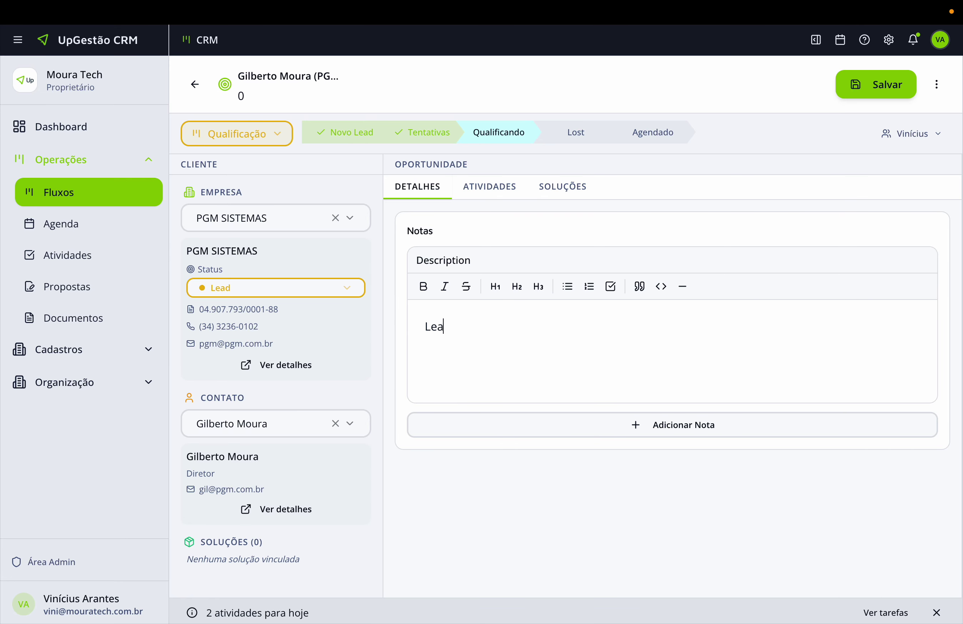
{"action": "type", "text": "d bem interessado e quer "}
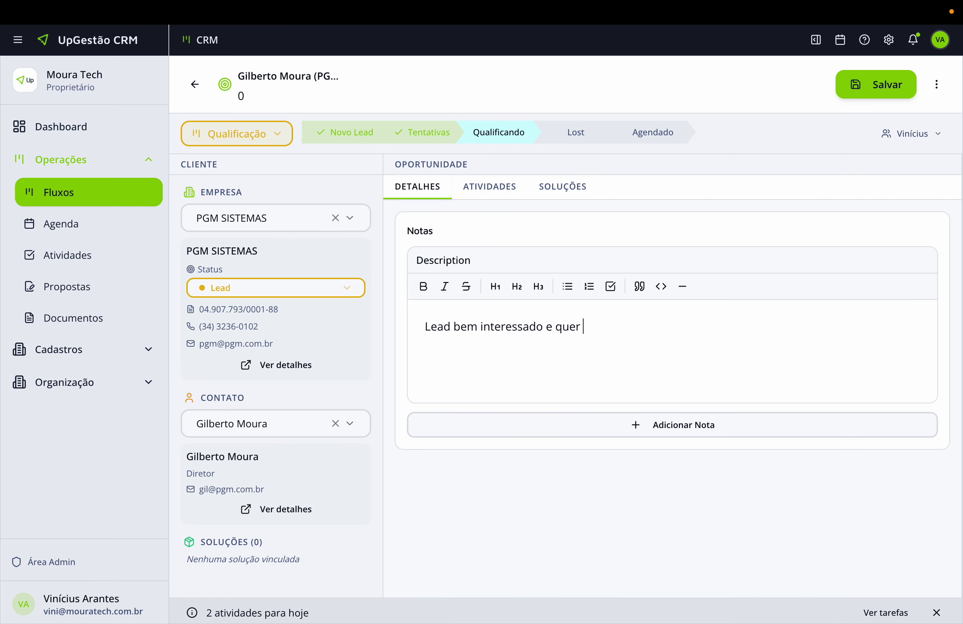
{"action": "type", "text": "assi"}
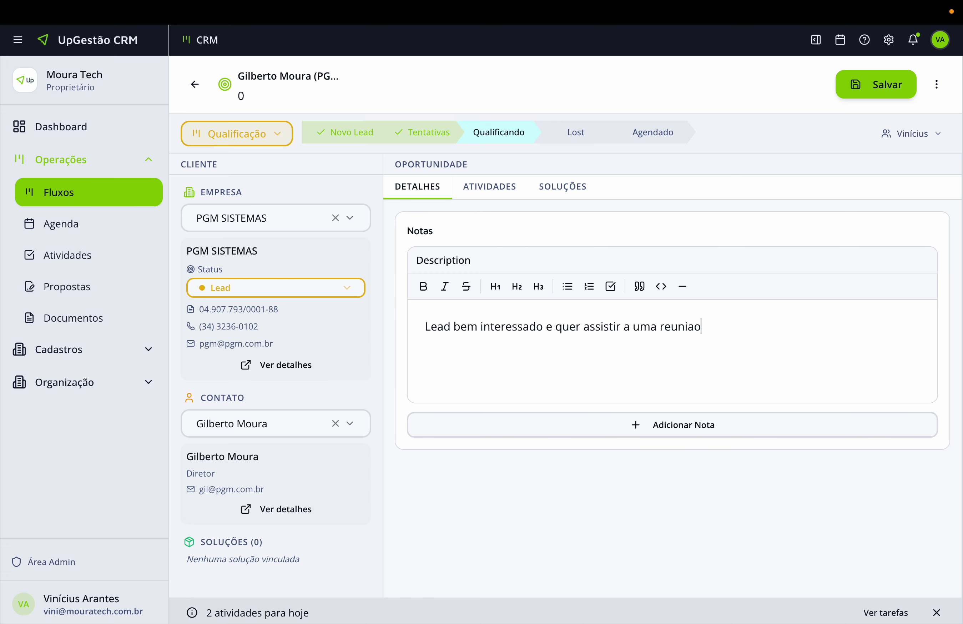
{"action": "type", "text": "stir a uma reunião."}
{"action": "type", "text": "nos no merc"}
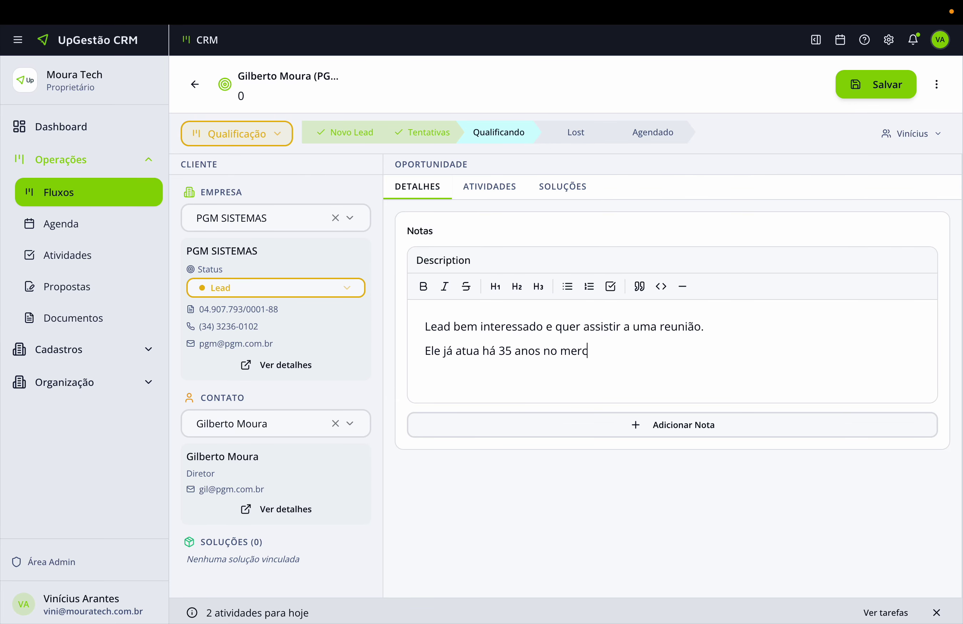
{"action": "type", "text": "ado e precisa de agilizar"}
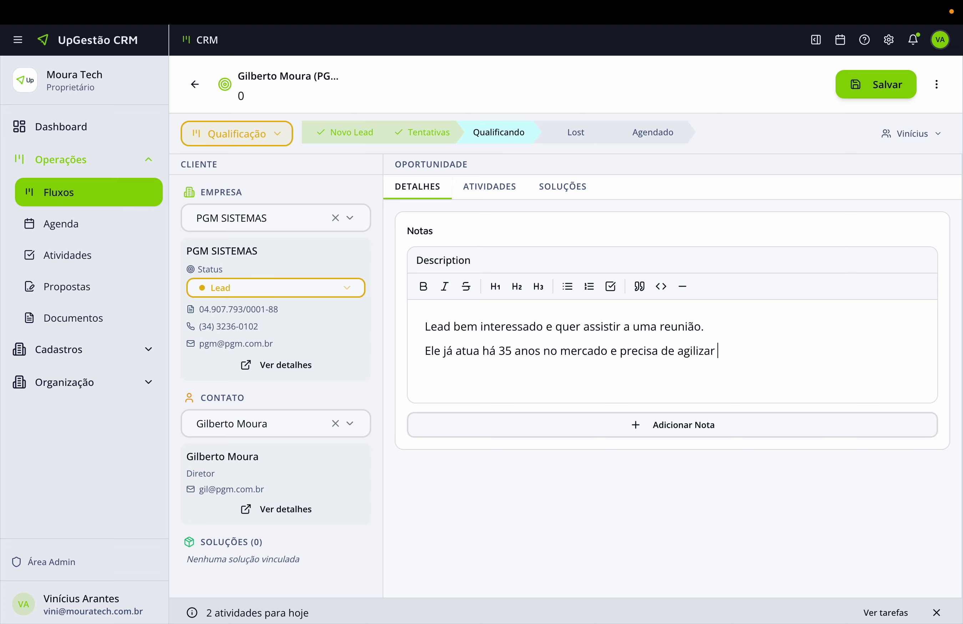
{"action": "type", "text": " sueus processos."}
{"action": "left_click", "coordinate": [855, 86]}
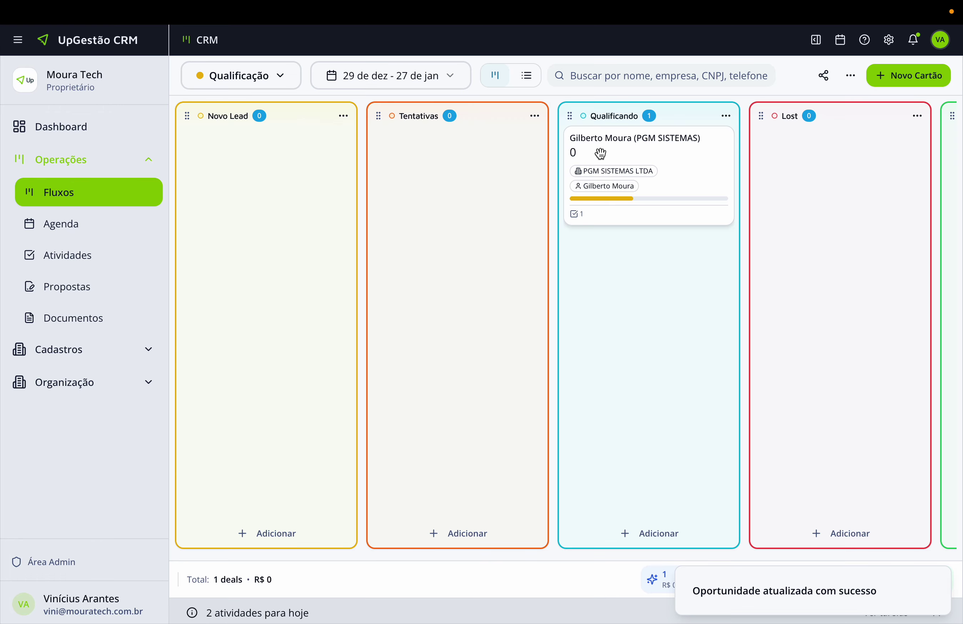
{"action": "left_click", "coordinate": [620, 147]}
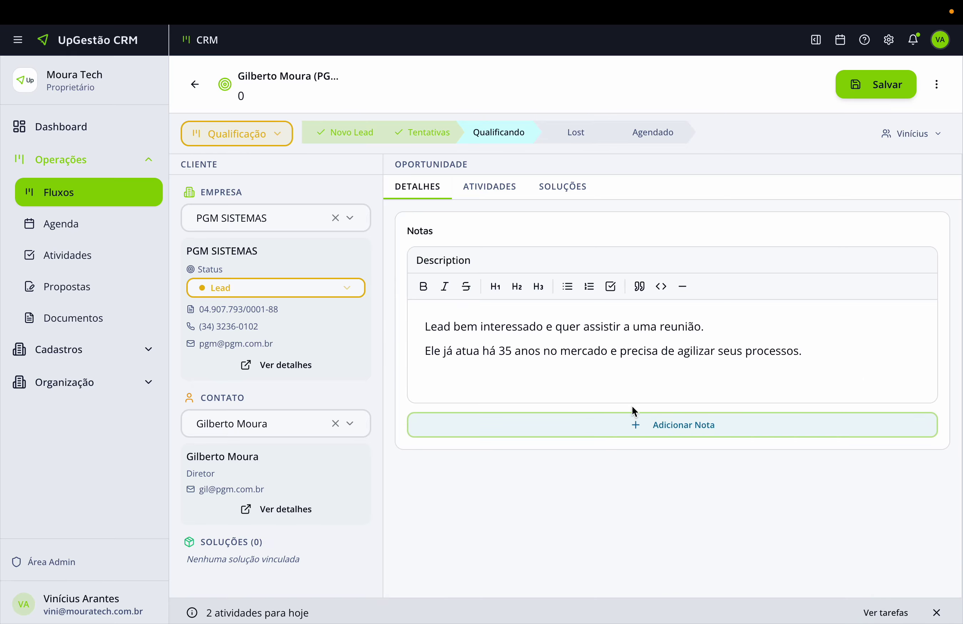
{"action": "left_click", "coordinate": [671, 426]}
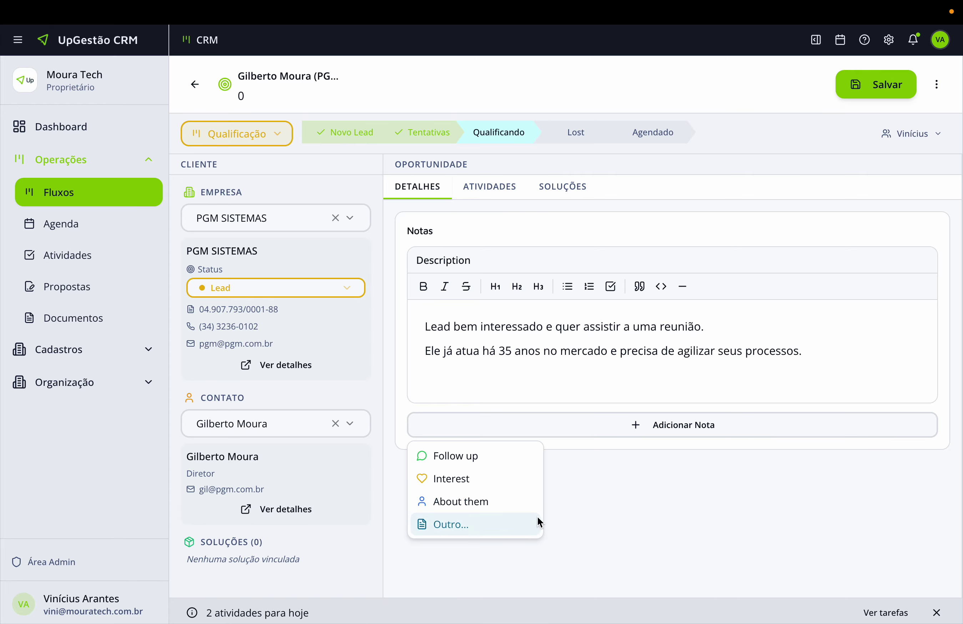
{"action": "left_click", "coordinate": [613, 523]}
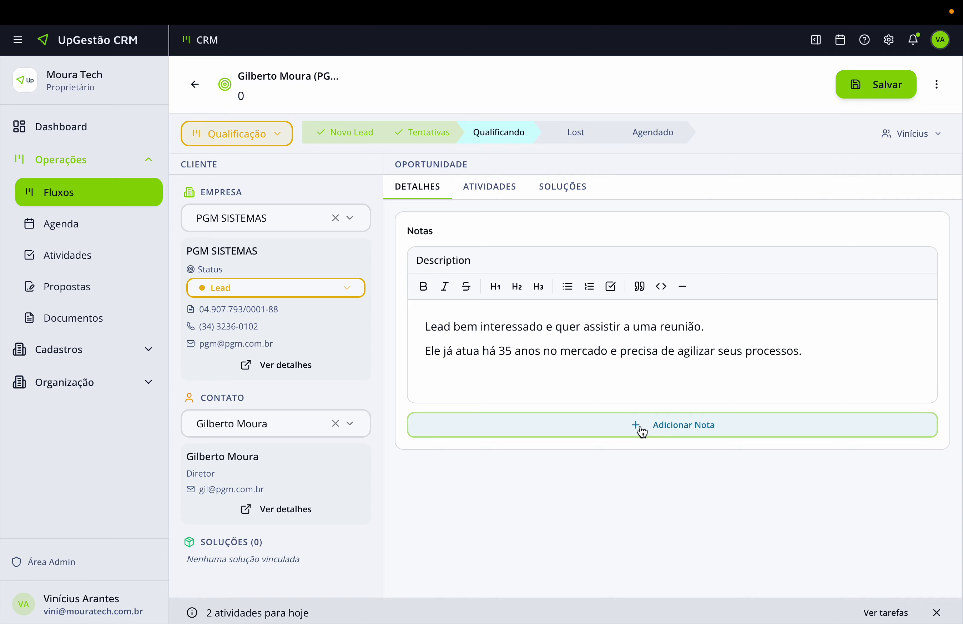
{"action": "mouse_move", "coordinate": [857, 336]}
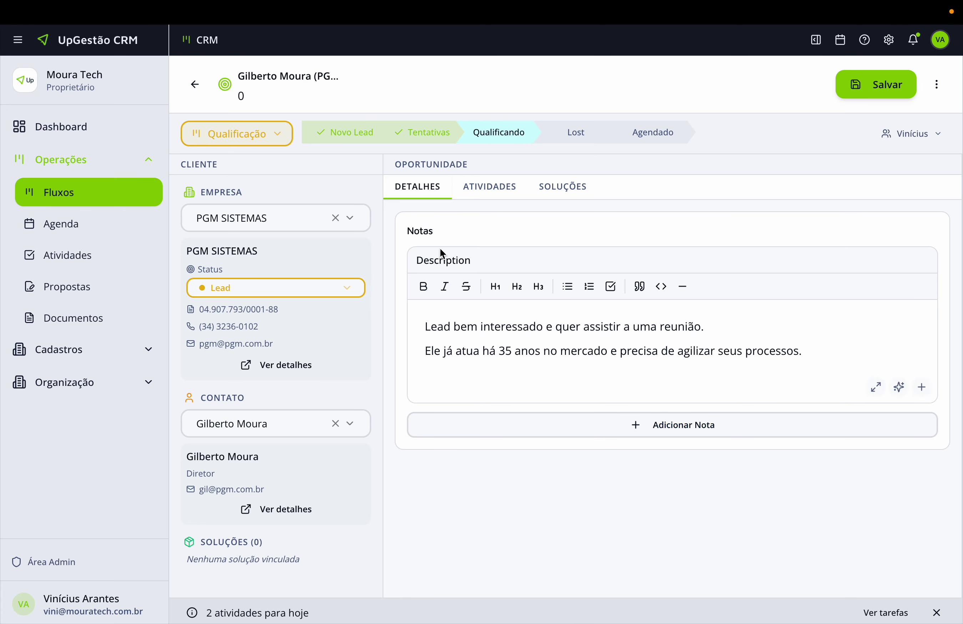
{"action": "left_click", "coordinate": [838, 85]}
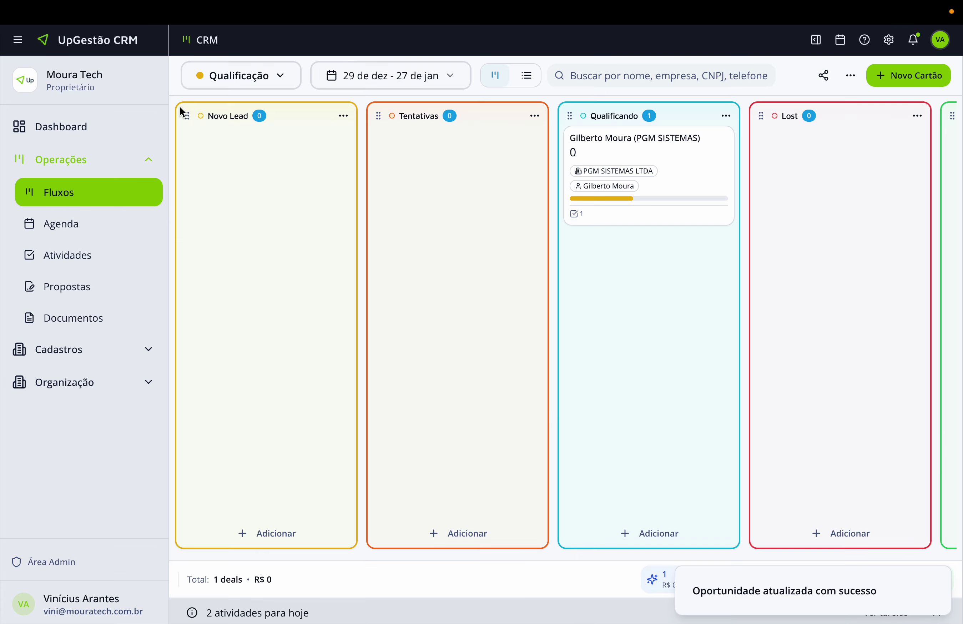
Open the Agendado stage editor's automation settings and begin a new automation.
{"action": "scroll", "coordinate": [660, 175], "scroll_direction": "right", "scroll_amount": 4}
{"action": "left_click", "coordinate": [942, 116]}
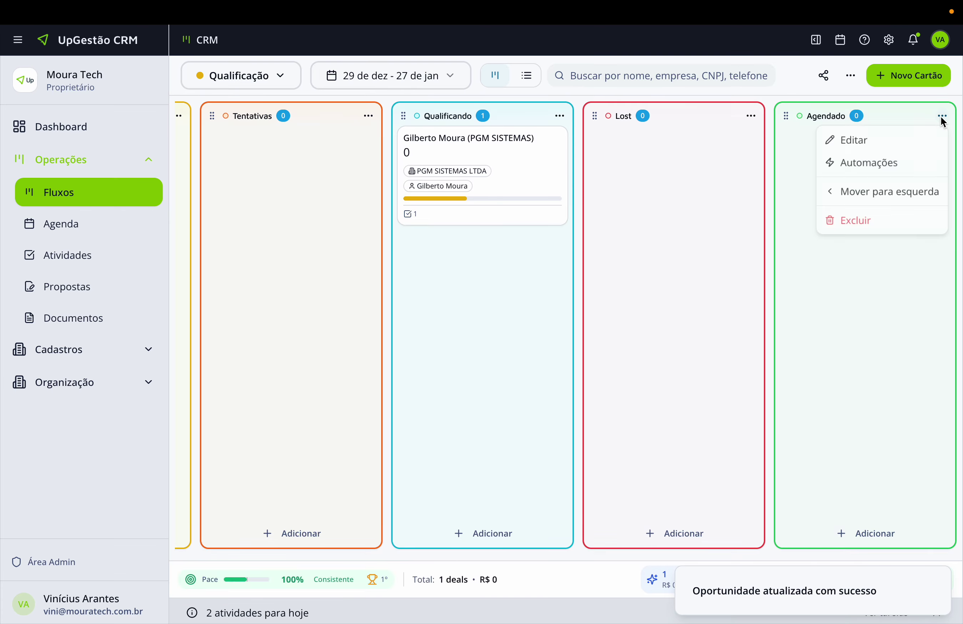
{"action": "left_click", "coordinate": [855, 139]}
{"action": "left_click", "coordinate": [557, 231]}
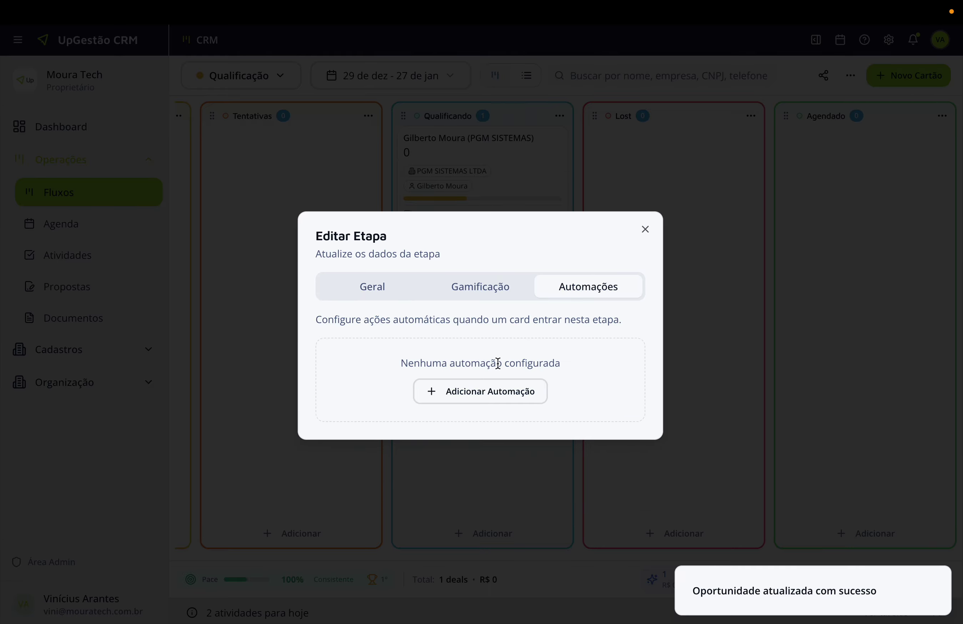
{"action": "left_click", "coordinate": [482, 391]}
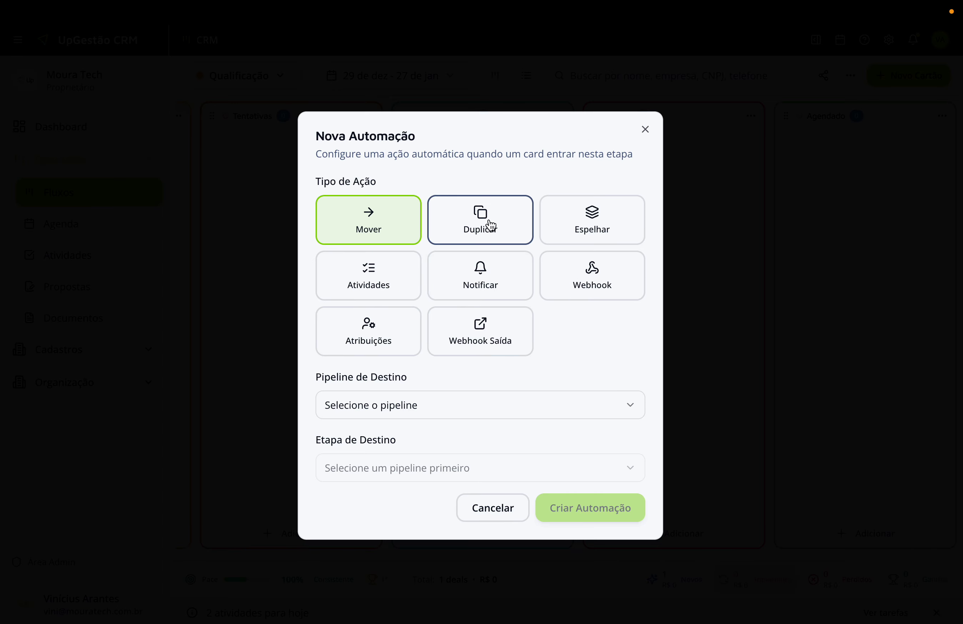
Create an Espelhar automation targeting Comercial → Novo Deal and close the stage editor.
{"action": "left_click", "coordinate": [582, 223]}
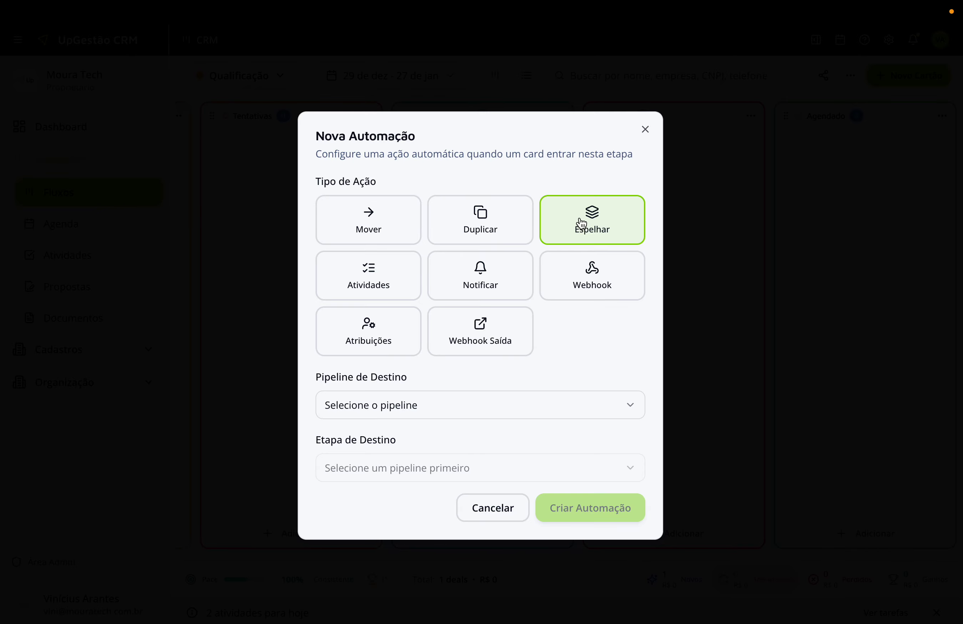
{"action": "left_click", "coordinate": [505, 409]}
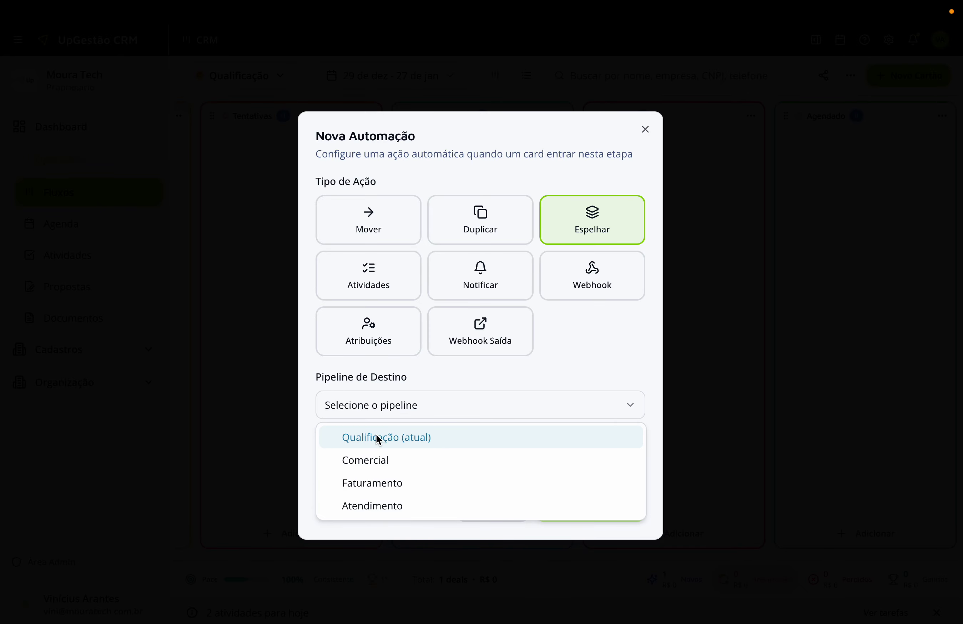
{"action": "left_click", "coordinate": [372, 461]}
{"action": "left_click", "coordinate": [373, 466]}
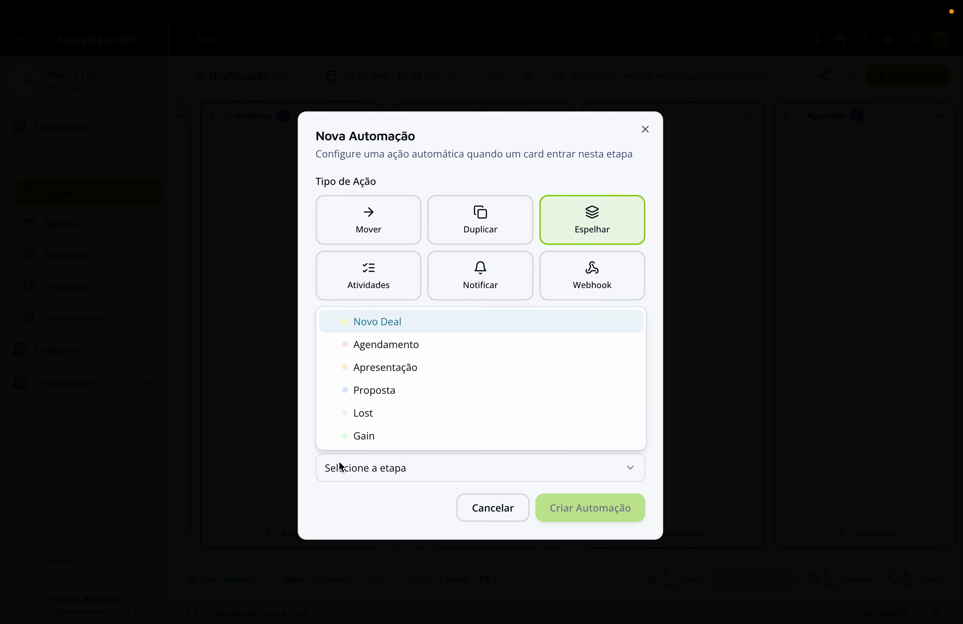
{"action": "left_click", "coordinate": [398, 328]}
{"action": "left_click", "coordinate": [580, 537]}
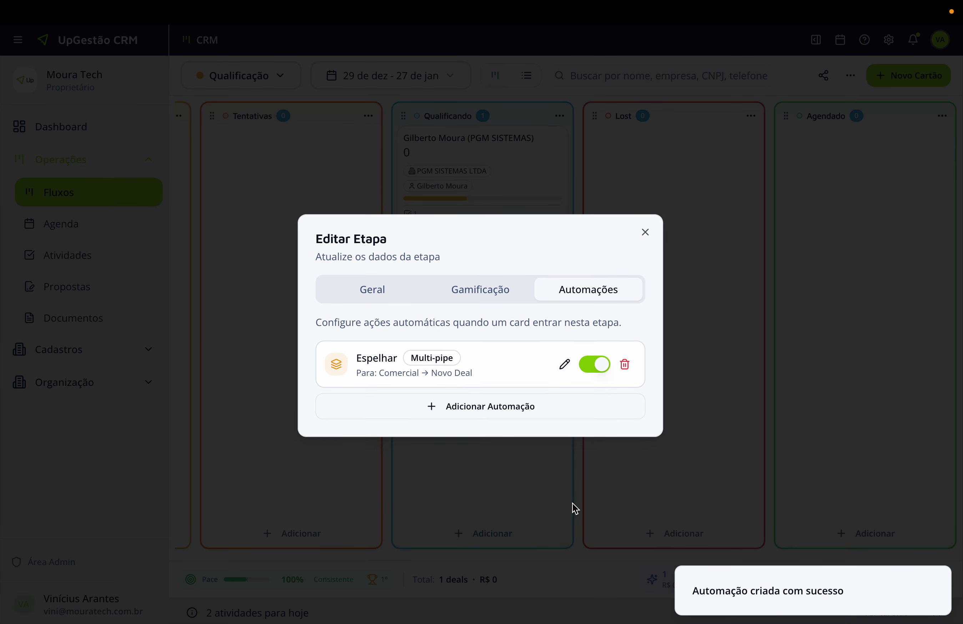
{"action": "left_click", "coordinate": [645, 234]}
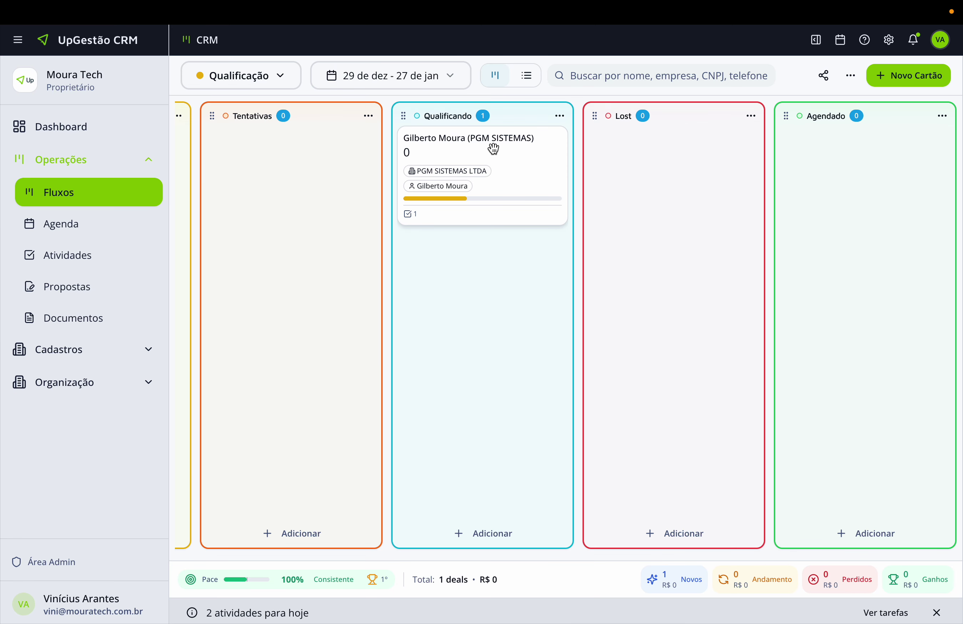
Drag the PGM SISTEMAS card from Qualificando into the Agendado column.
{"action": "left_click", "coordinate": [283, 82]}
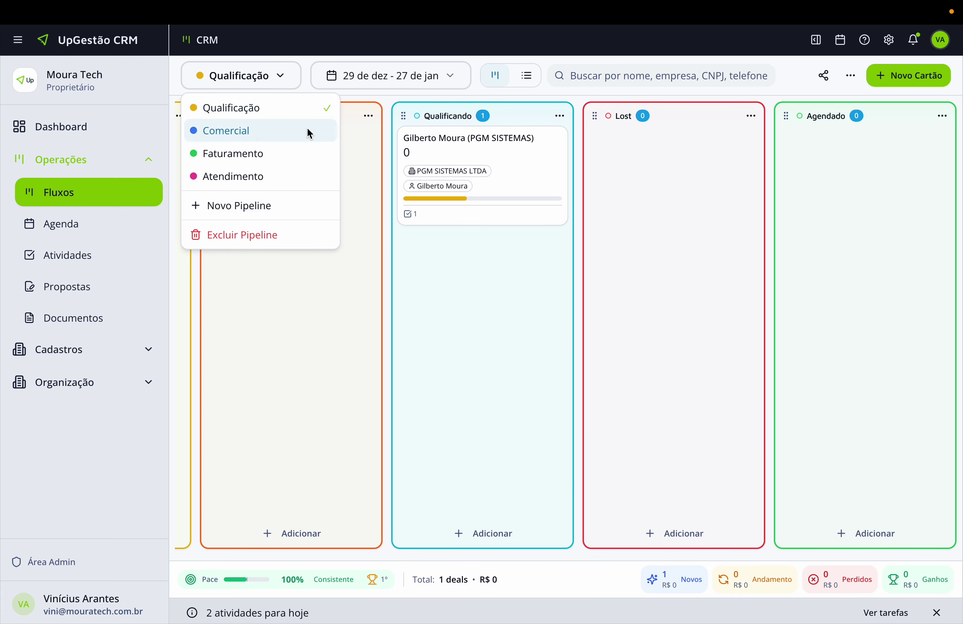
{"action": "left_click", "coordinate": [480, 147]}
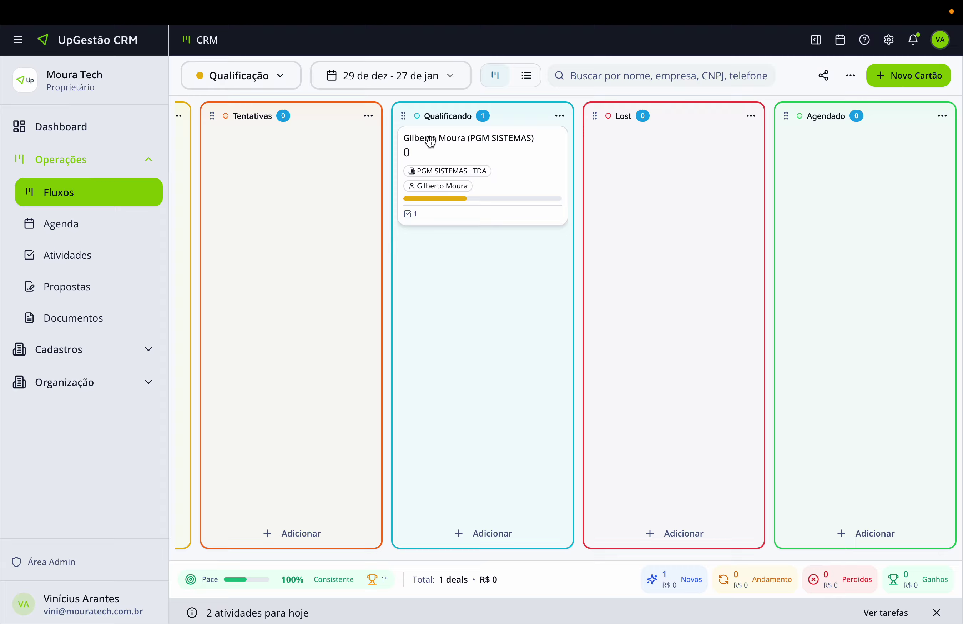
{"action": "left_click_drag", "start_coordinate": [428, 141], "coordinate": [800, 165]}
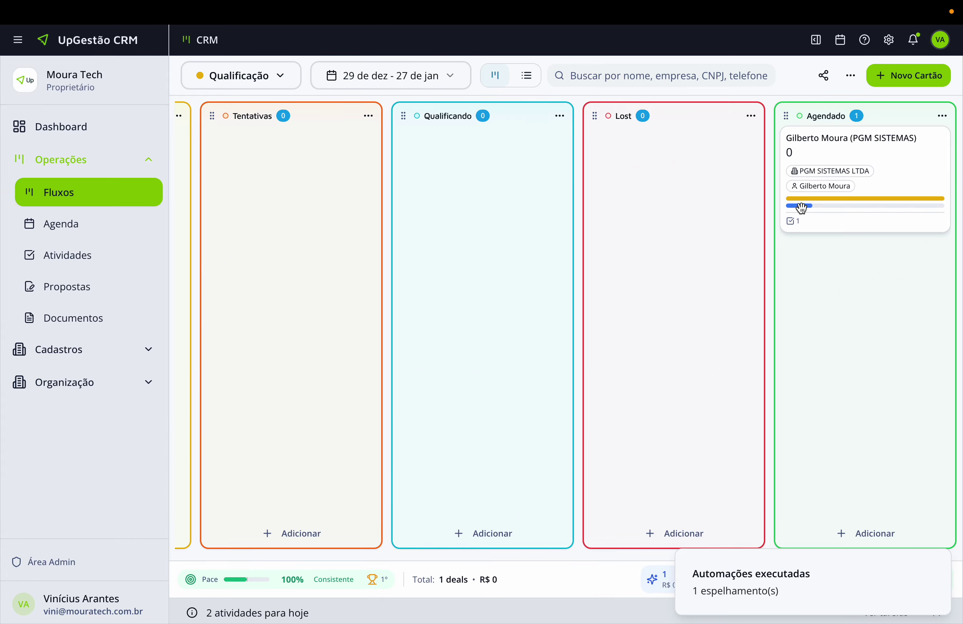
{"action": "mouse_move", "coordinate": [834, 205]}
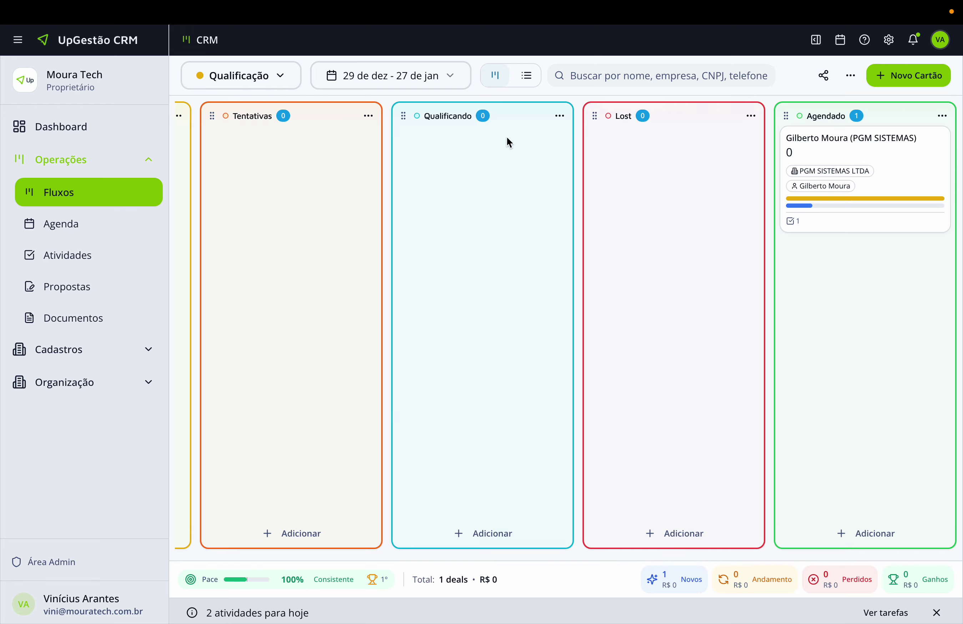
Switch to the Comercial board, verify the mirrored PGM SISTEMAS card in Novo Deal, and open Agendamento's options.
{"action": "left_click", "coordinate": [267, 76]}
{"action": "left_click", "coordinate": [251, 129]}
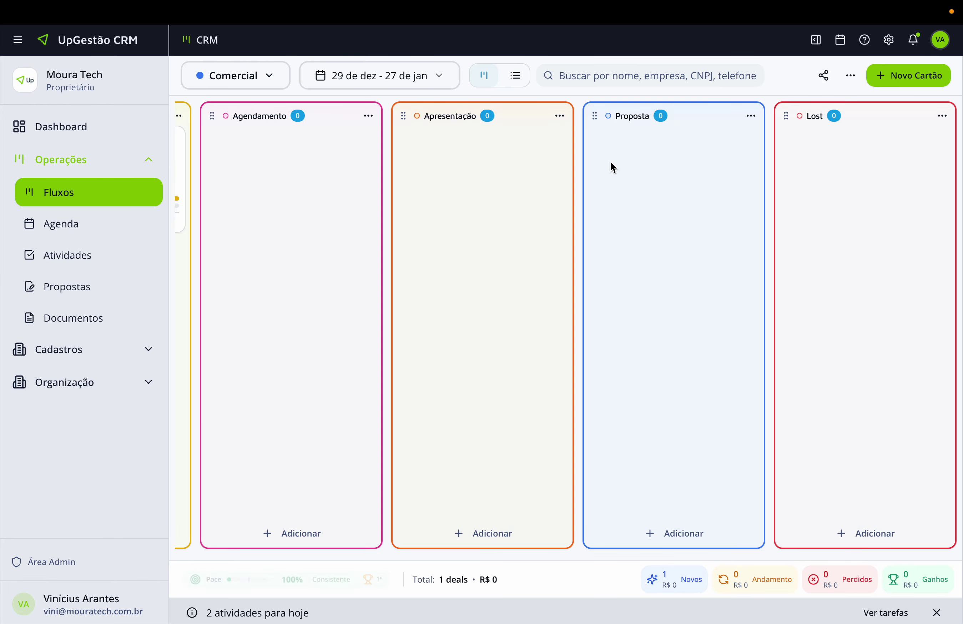
{"action": "scroll", "coordinate": [779, 189], "scroll_direction": "right", "scroll_amount": 5}
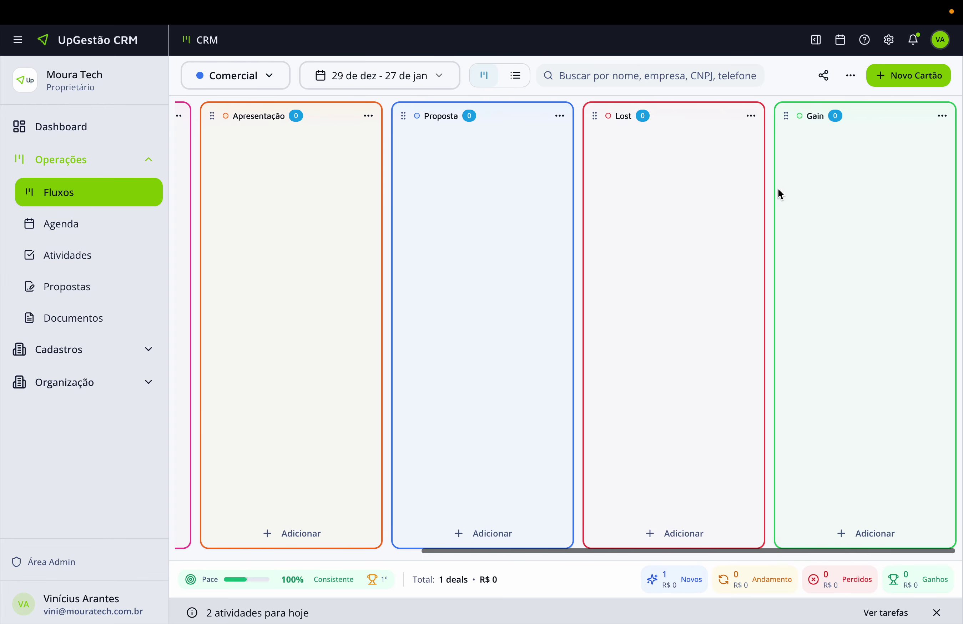
{"action": "left_click", "coordinate": [277, 85]}
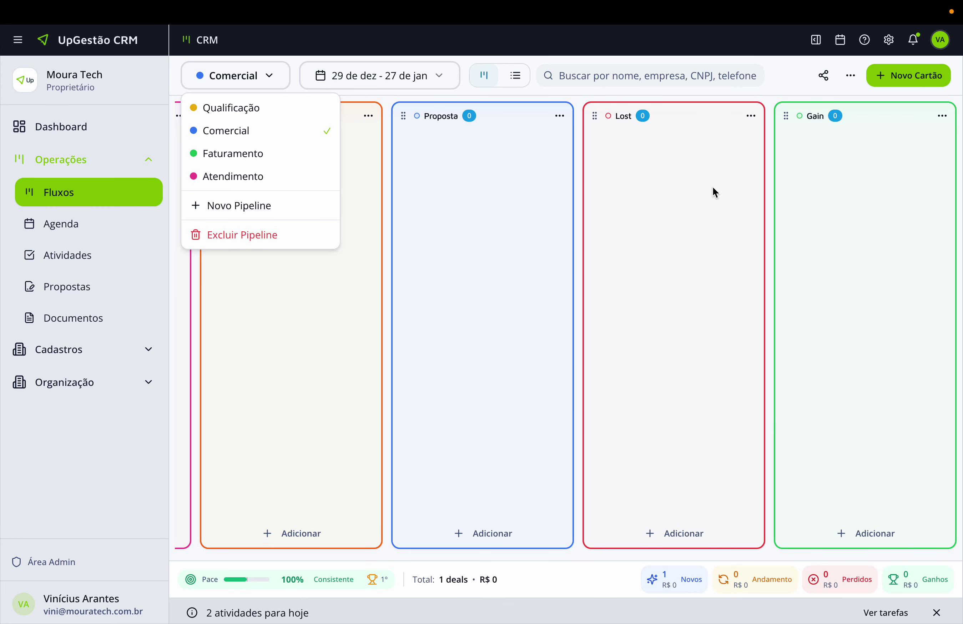
{"action": "left_click", "coordinate": [715, 187]}
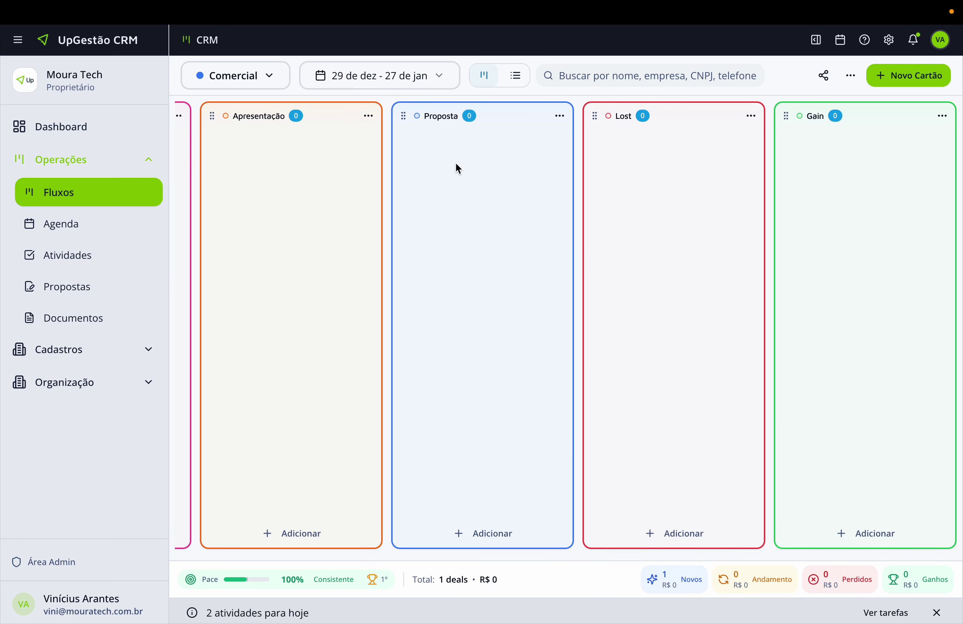
{"action": "scroll", "coordinate": [456, 164], "scroll_direction": "left", "scroll_amount": 10}
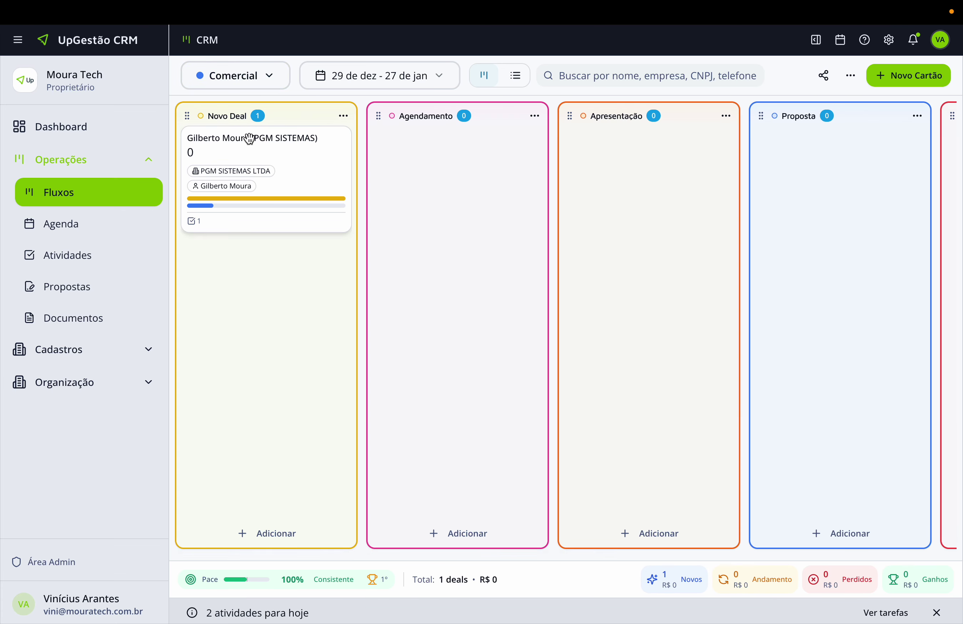
{"action": "left_click", "coordinate": [267, 83]}
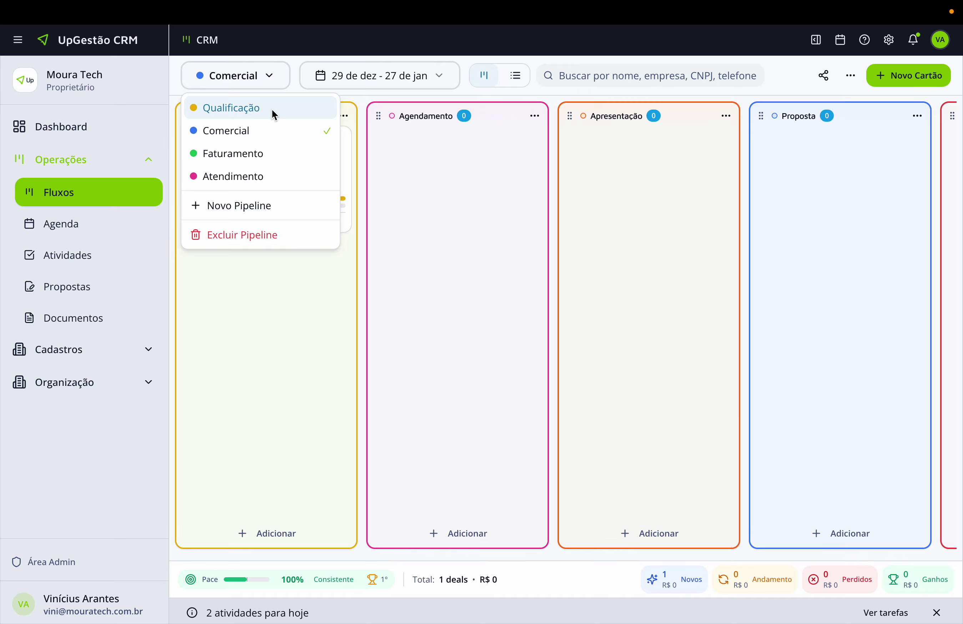
{"action": "left_click", "coordinate": [482, 189]}
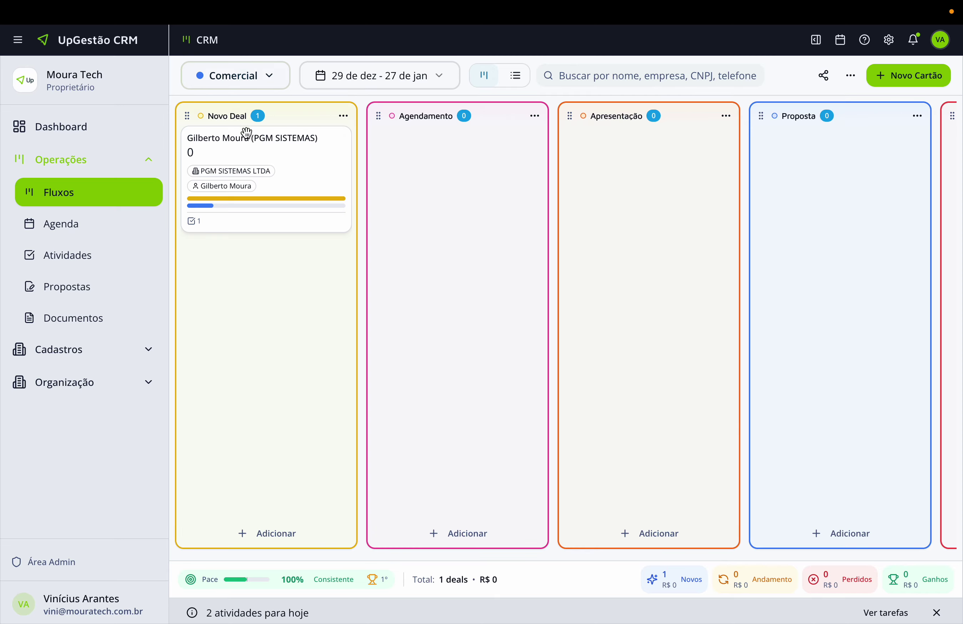
{"action": "left_click", "coordinate": [277, 84]}
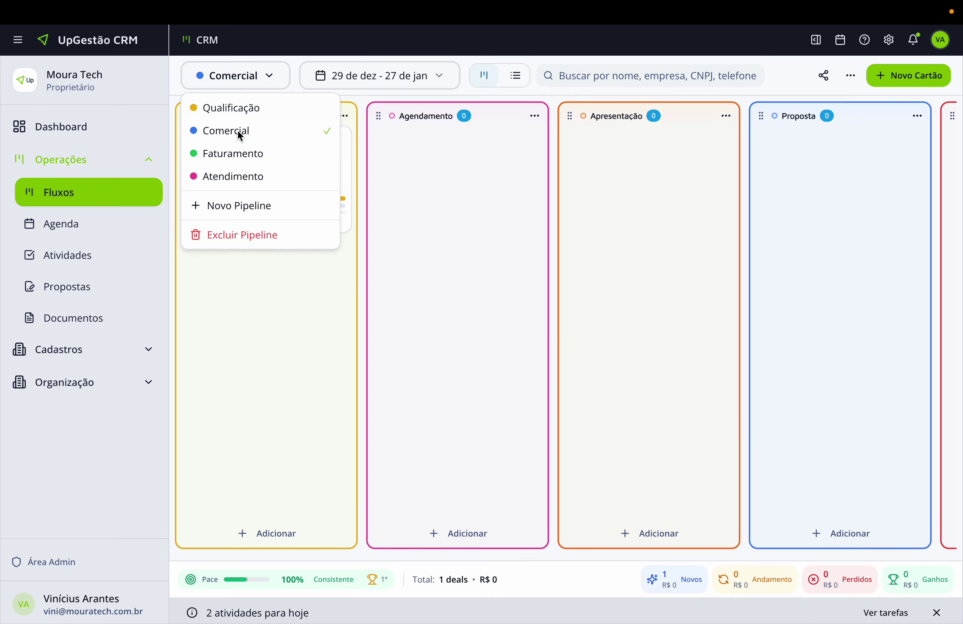
{"action": "left_click", "coordinate": [412, 157]}
{"action": "left_click", "coordinate": [534, 116]}
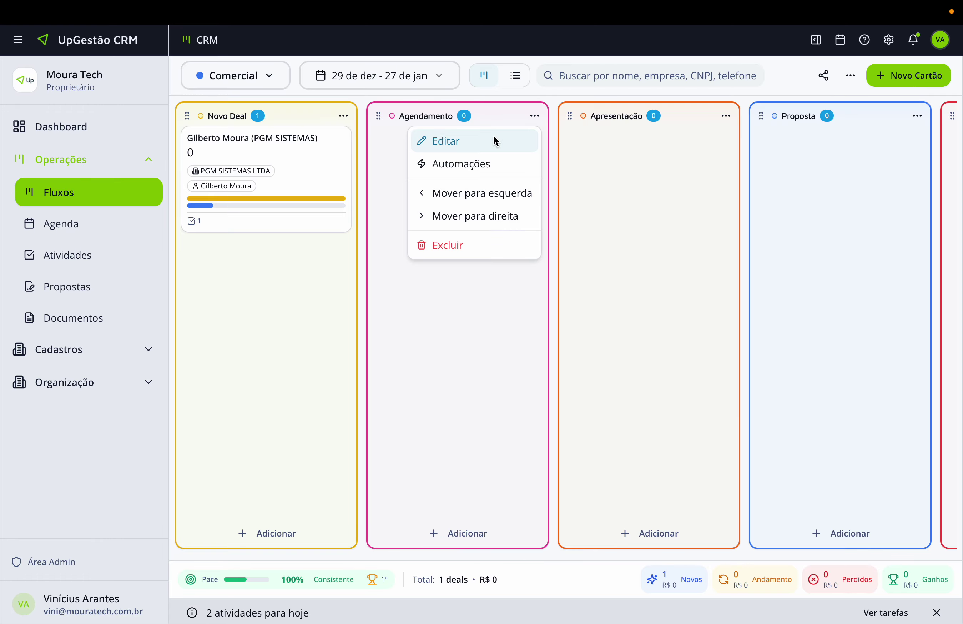
Begin an Agendamento automation and try the create-activities action without picking a flow.
{"action": "left_click", "coordinate": [468, 166]}
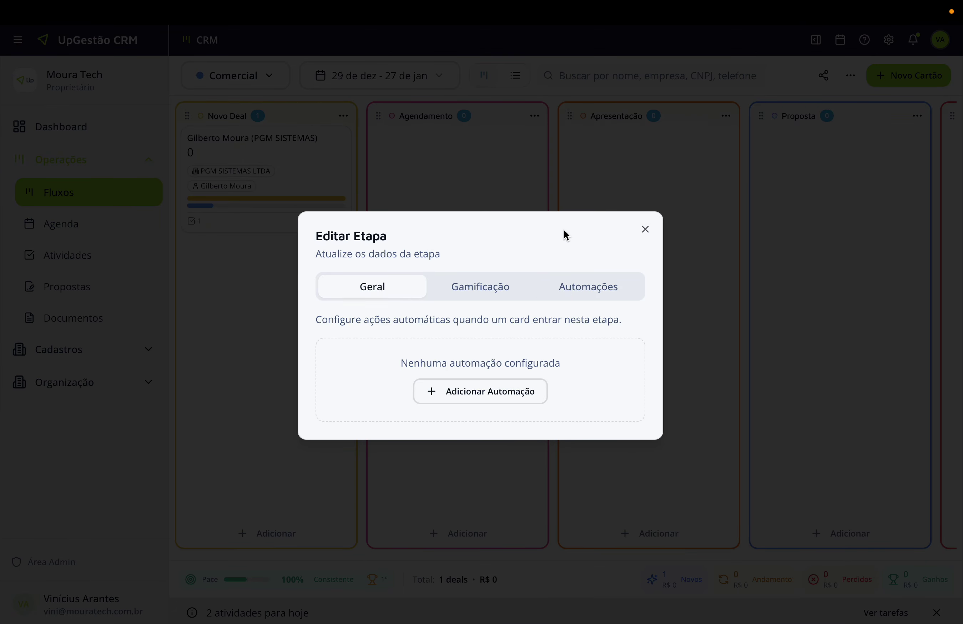
{"action": "left_click", "coordinate": [486, 392]}
{"action": "left_click", "coordinate": [399, 403]}
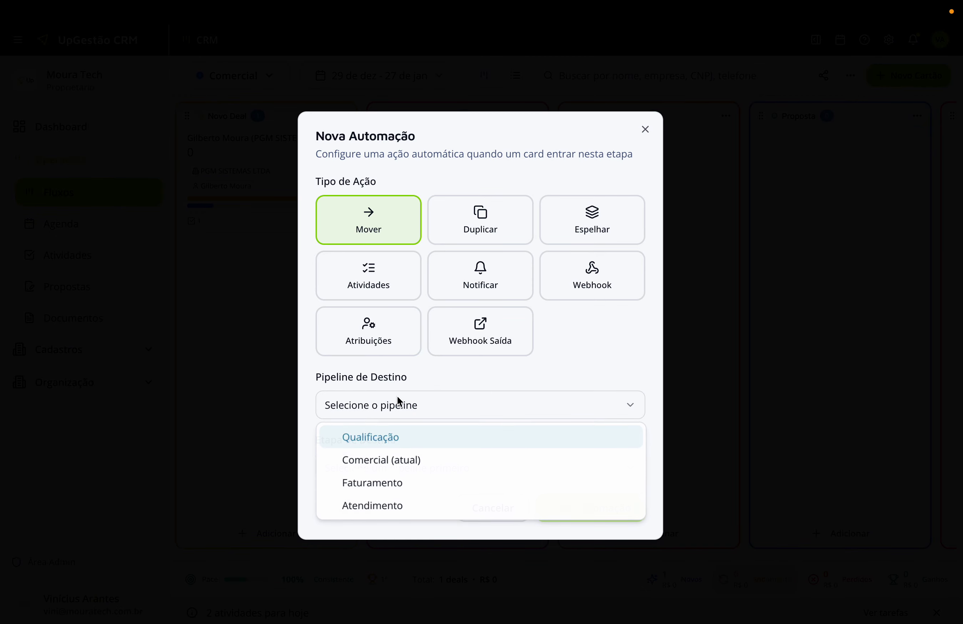
{"action": "left_click", "coordinate": [411, 378]}
{"action": "left_click", "coordinate": [387, 280]}
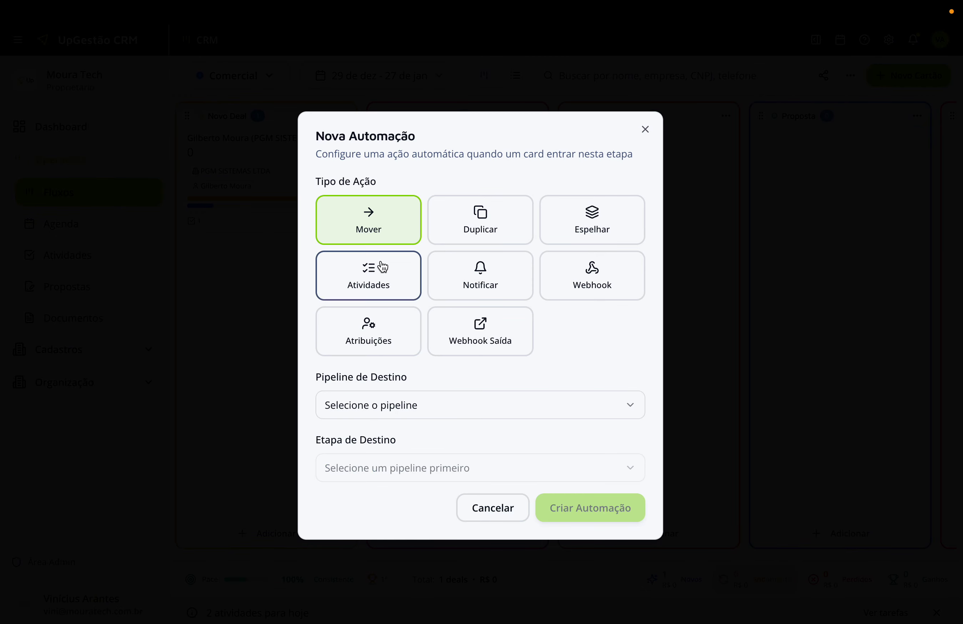
{"action": "left_click", "coordinate": [407, 442]}
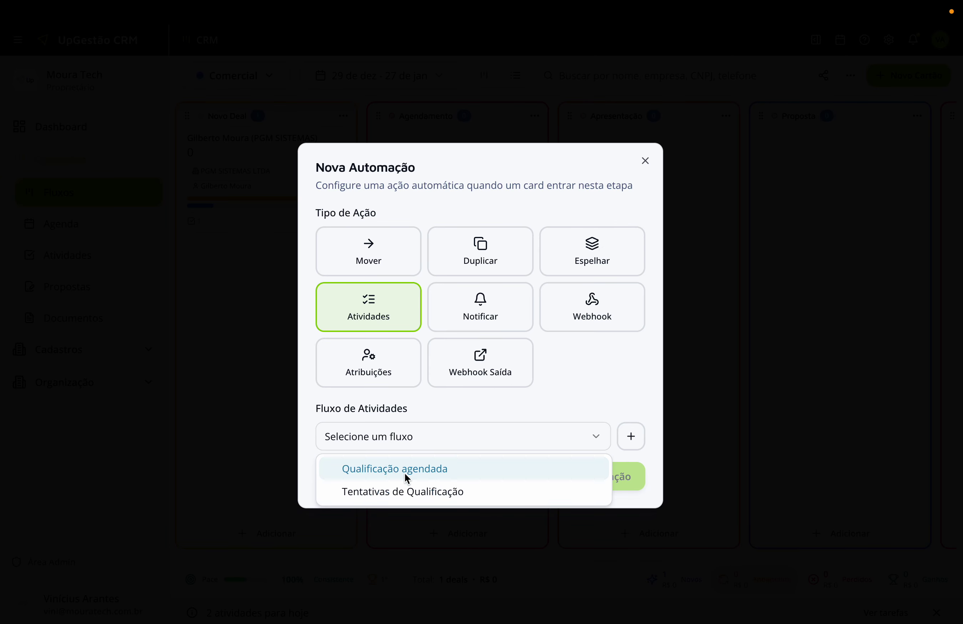
{"action": "left_click", "coordinate": [395, 436]}
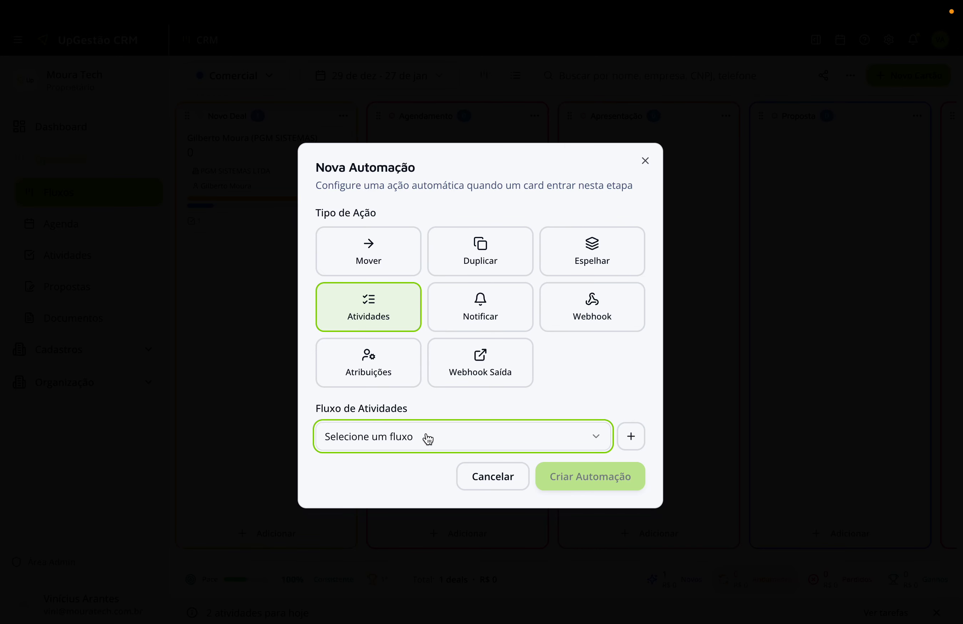
{"action": "left_click", "coordinate": [424, 446]}
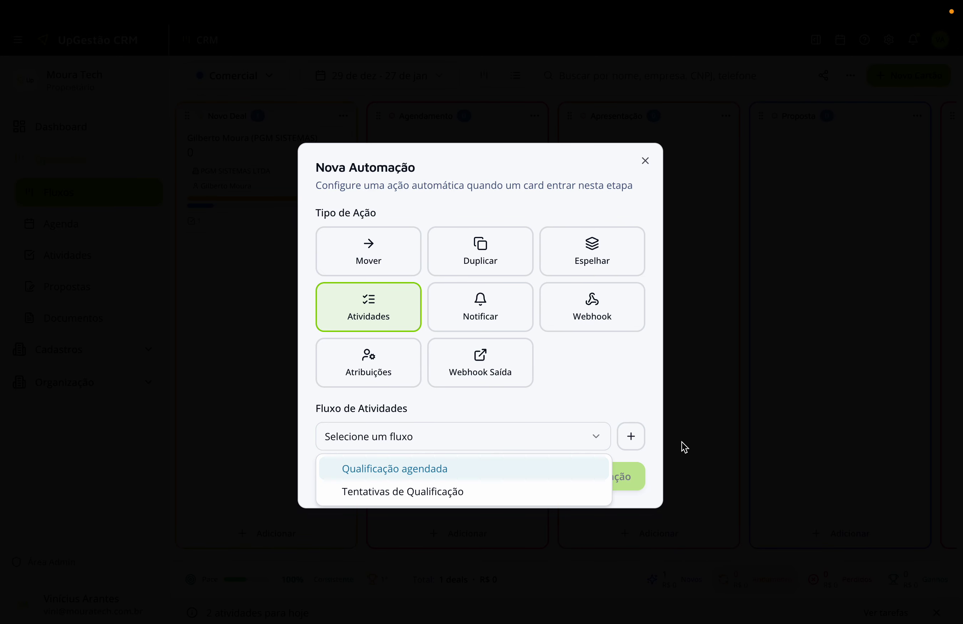
{"action": "left_click", "coordinate": [611, 392]}
{"action": "left_click_drag", "start_coordinate": [609, 388], "coordinate": [580, 389]}
{"action": "left_click", "coordinate": [581, 389]}
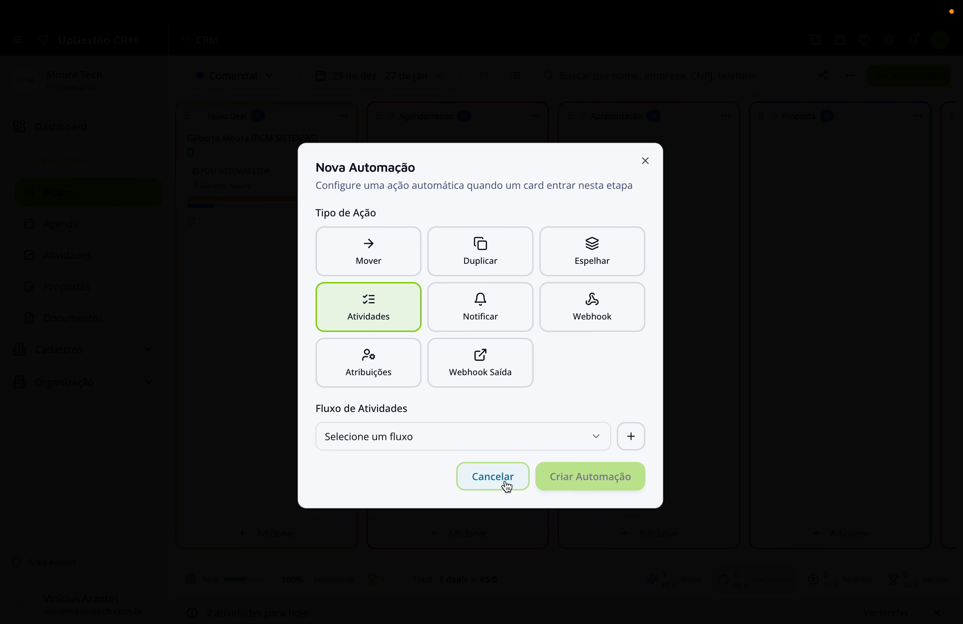
Switch the action to Notificar, view the channels, then escape without saving.
{"action": "left_click", "coordinate": [488, 315]}
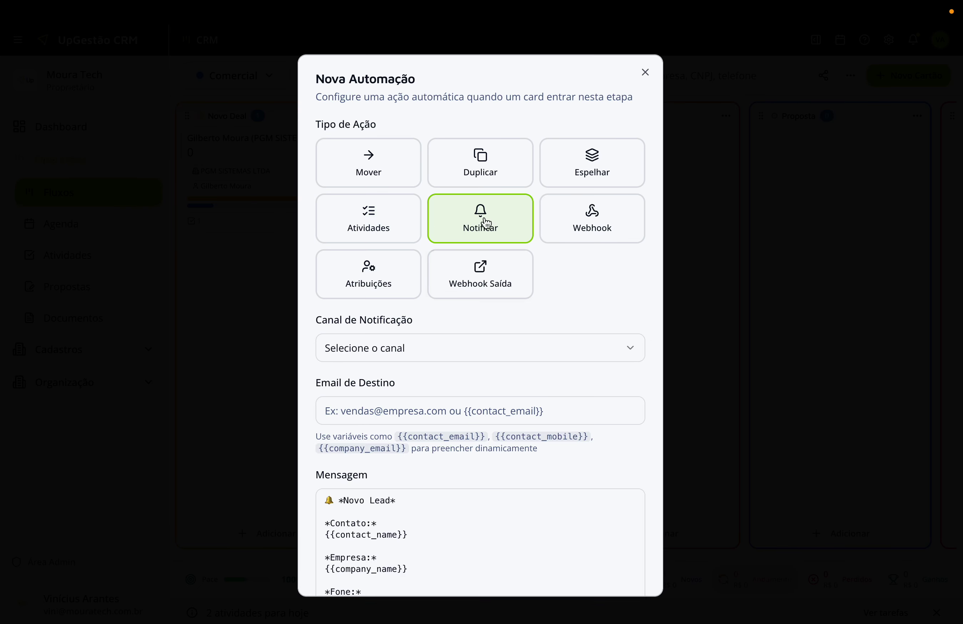
{"action": "left_click", "coordinate": [427, 354]}
{"action": "key", "text": "Escape"}
{"action": "key", "text": "Escape"}
{"action": "key", "text": "Escape"}
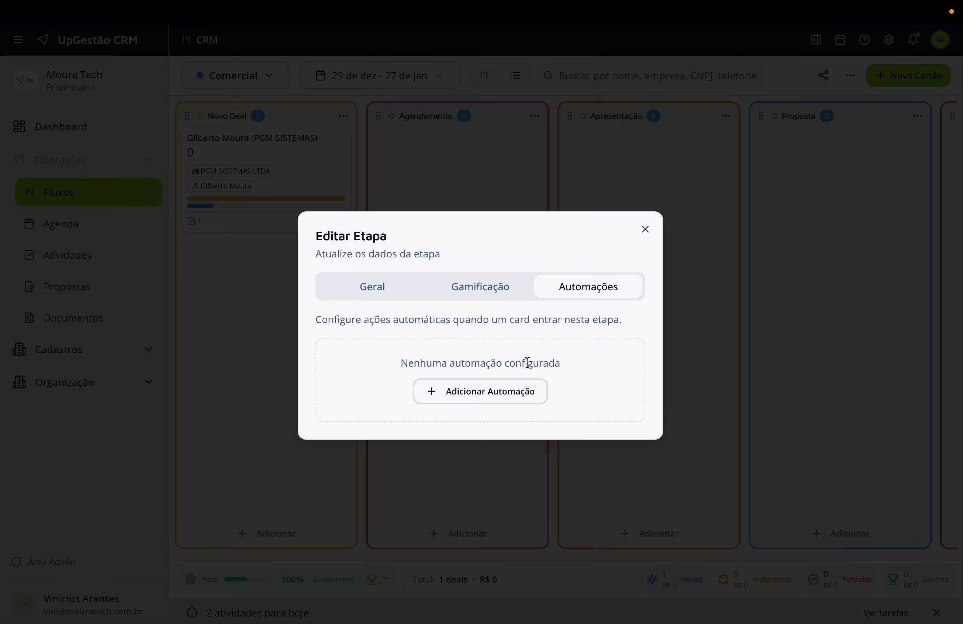
{"action": "scroll", "coordinate": [675, 219], "scroll_direction": "right", "scroll_amount": 5}
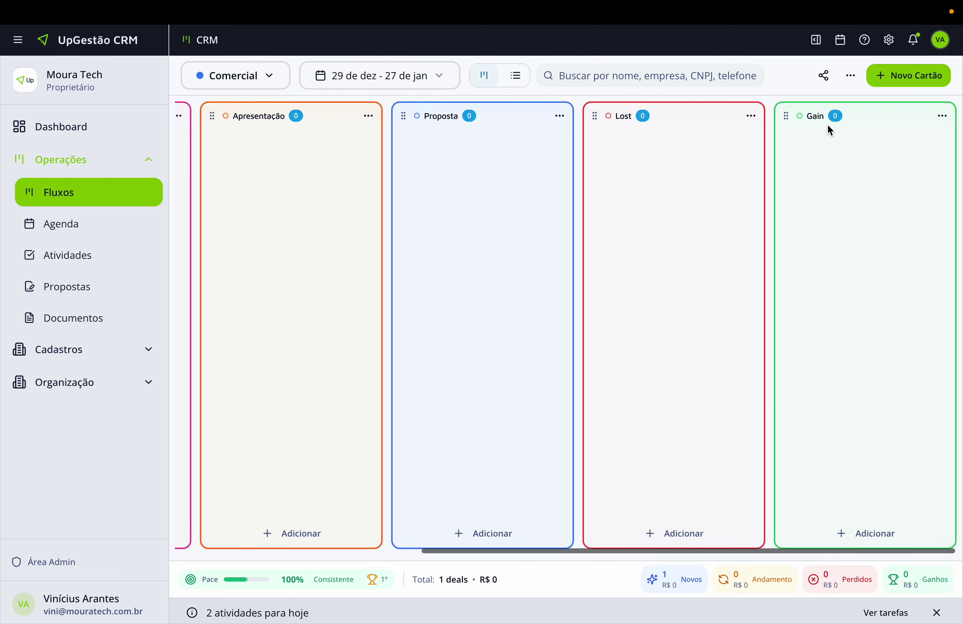
Start a Gain automation that notifies via Whatsapp Geral and enter the recipient's phone number.
{"action": "left_click", "coordinate": [943, 116]}
{"action": "left_click", "coordinate": [863, 162]}
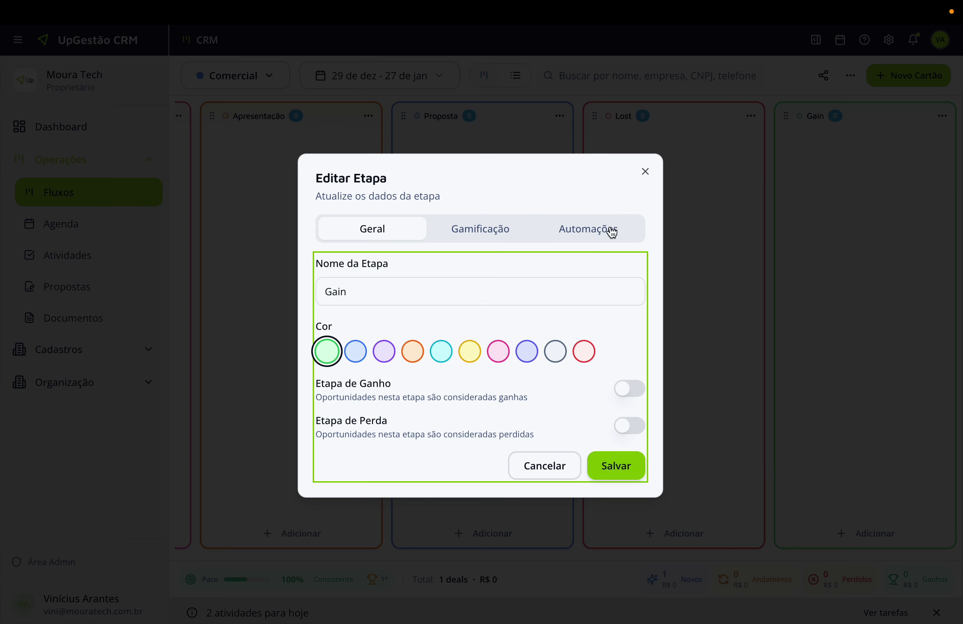
{"action": "left_click", "coordinate": [611, 230]}
{"action": "left_click", "coordinate": [513, 396]}
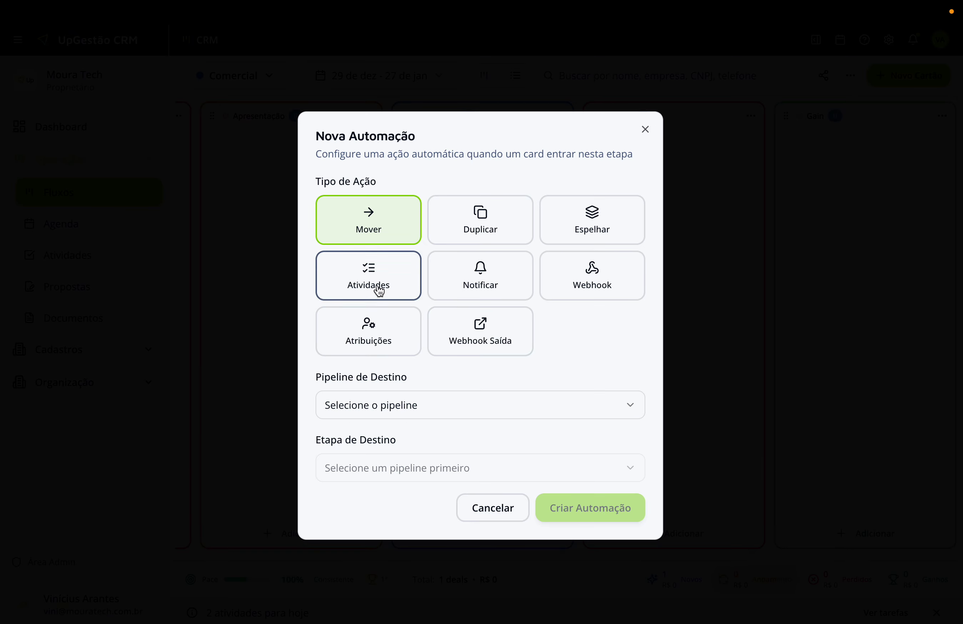
{"action": "left_click", "coordinate": [480, 277]}
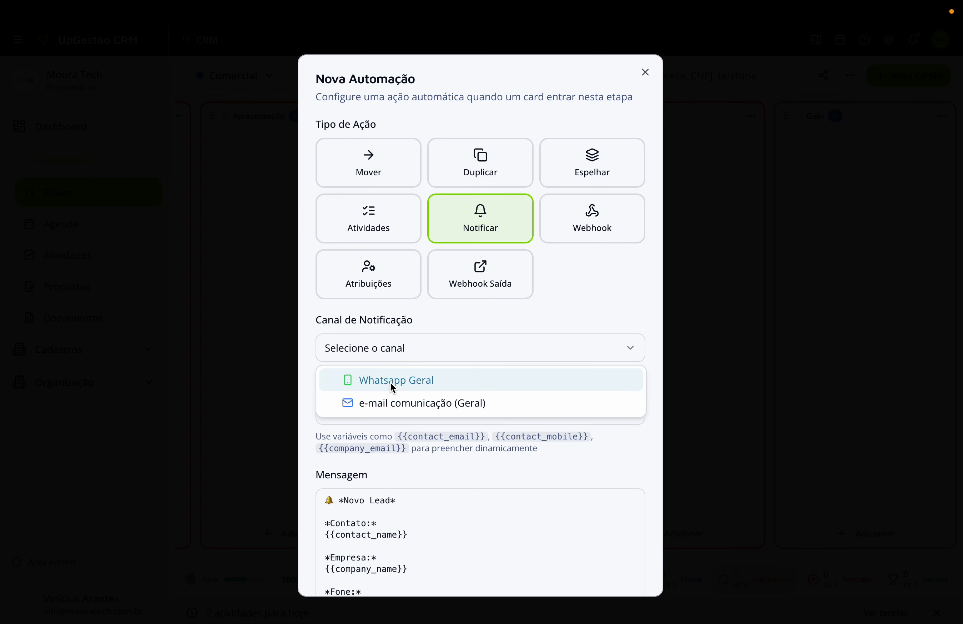
{"action": "left_click", "coordinate": [393, 381]}
{"action": "left_click", "coordinate": [397, 412]}
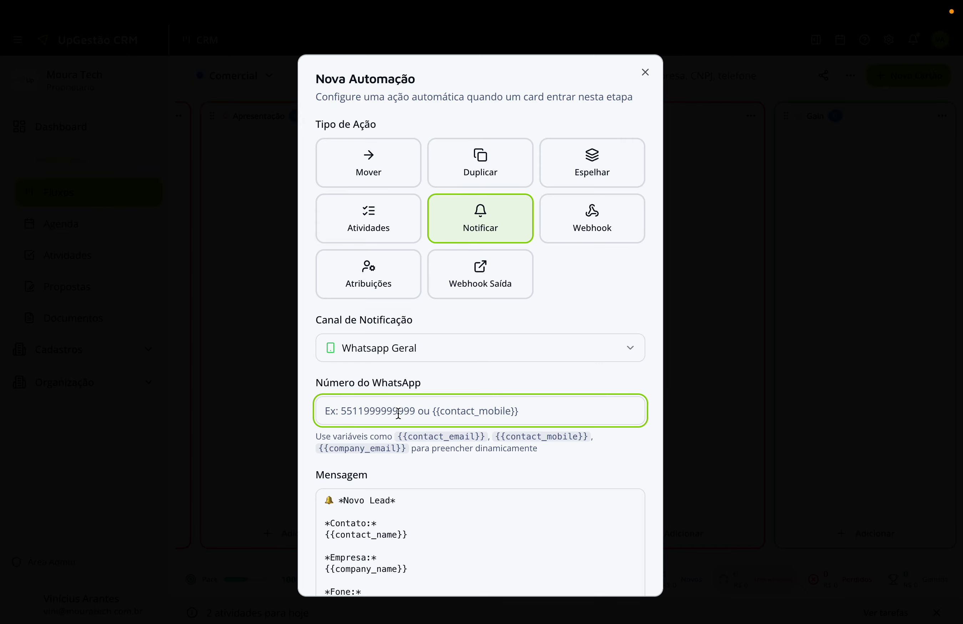
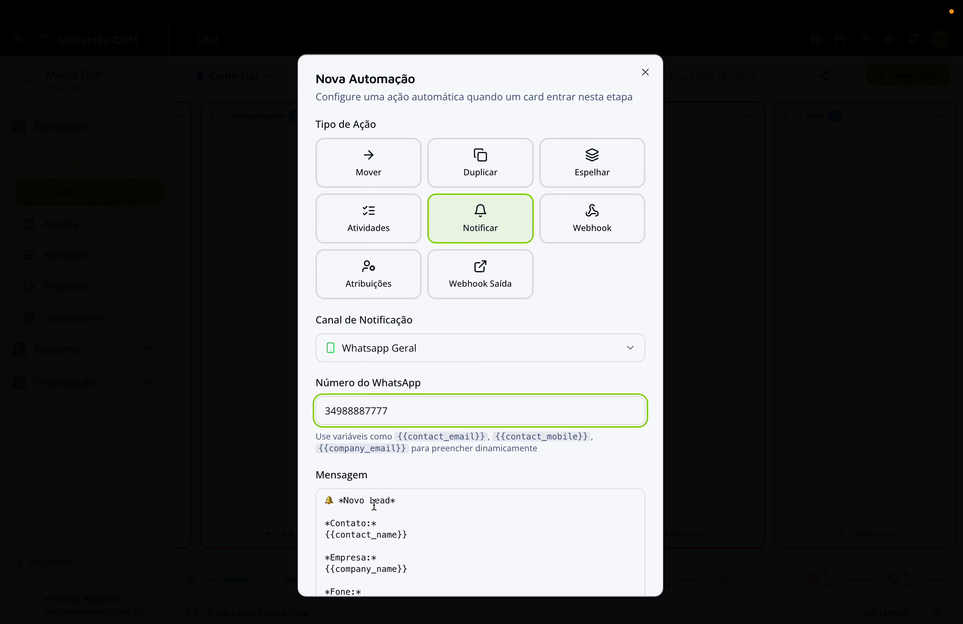
{"action": "scroll", "coordinate": [374, 504], "scroll_direction": "down", "scroll_amount": 3}
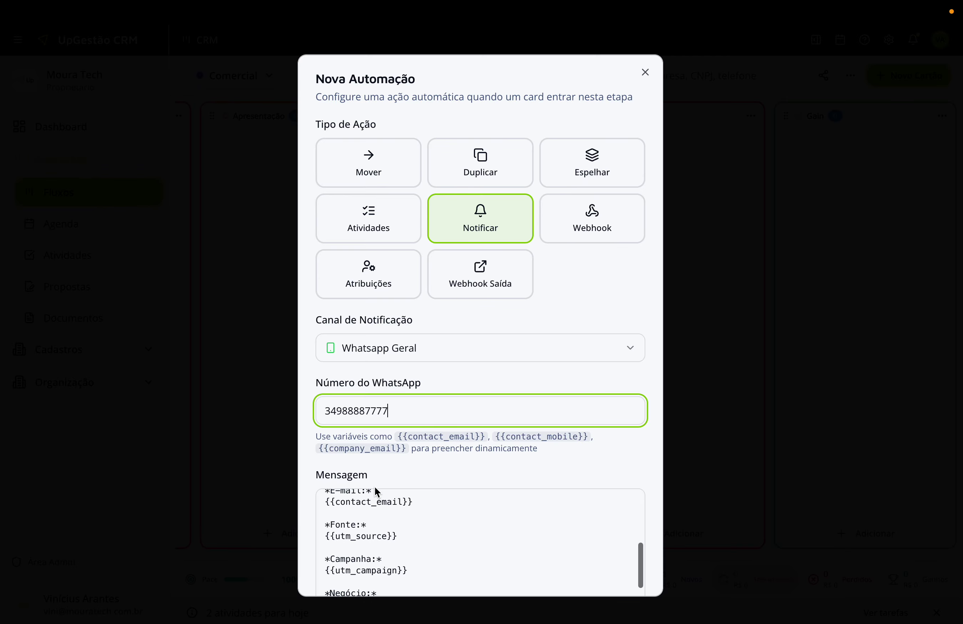
{"action": "scroll", "coordinate": [338, 493], "scroll_direction": "up", "scroll_amount": 3}
{"action": "scroll", "coordinate": [312, 463], "scroll_direction": "down", "scroll_amount": 3}
{"action": "scroll", "coordinate": [391, 389], "scroll_direction": "up", "scroll_amount": 1}
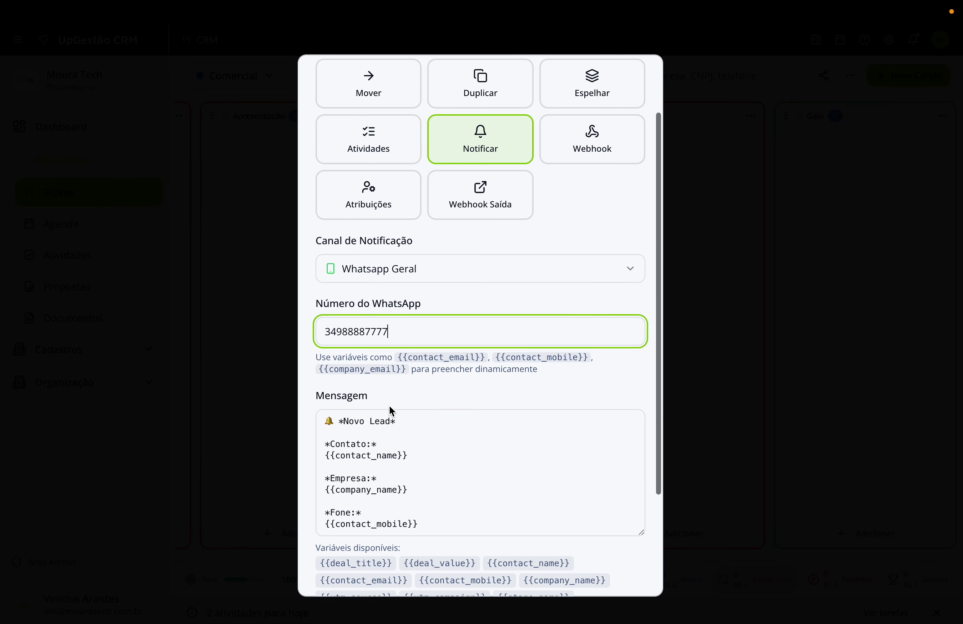
Edit the message template, changing Lead to Deal in the title, and create the automation.
{"action": "double_click", "coordinate": [386, 424]}
{"action": "type", "text": "Deal"}
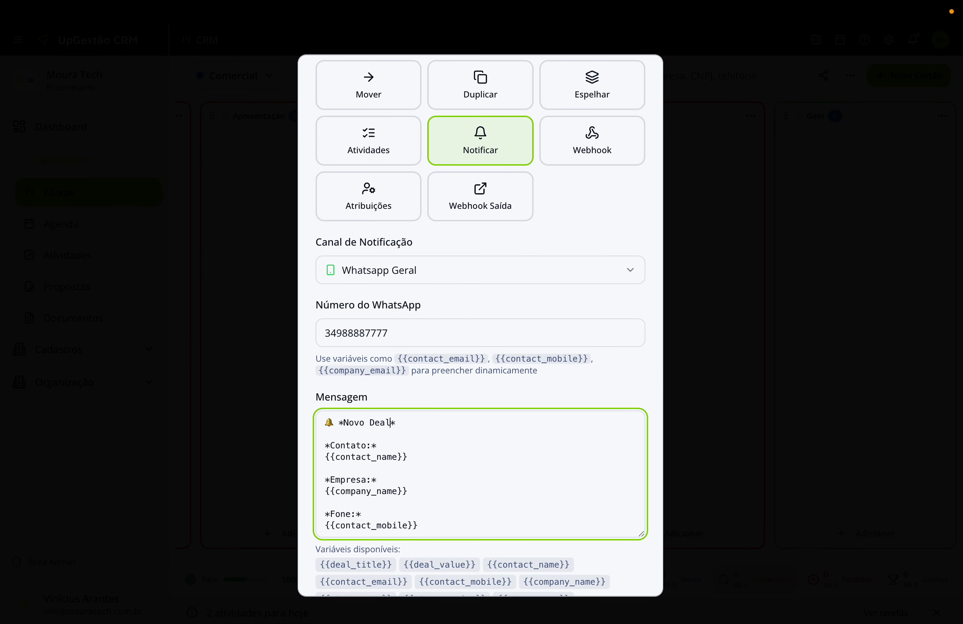
{"action": "double_click", "coordinate": [374, 425]}
{"action": "type", "text": "Gain"}
{"action": "scroll", "coordinate": [361, 471], "scroll_direction": "down", "scroll_amount": 8}
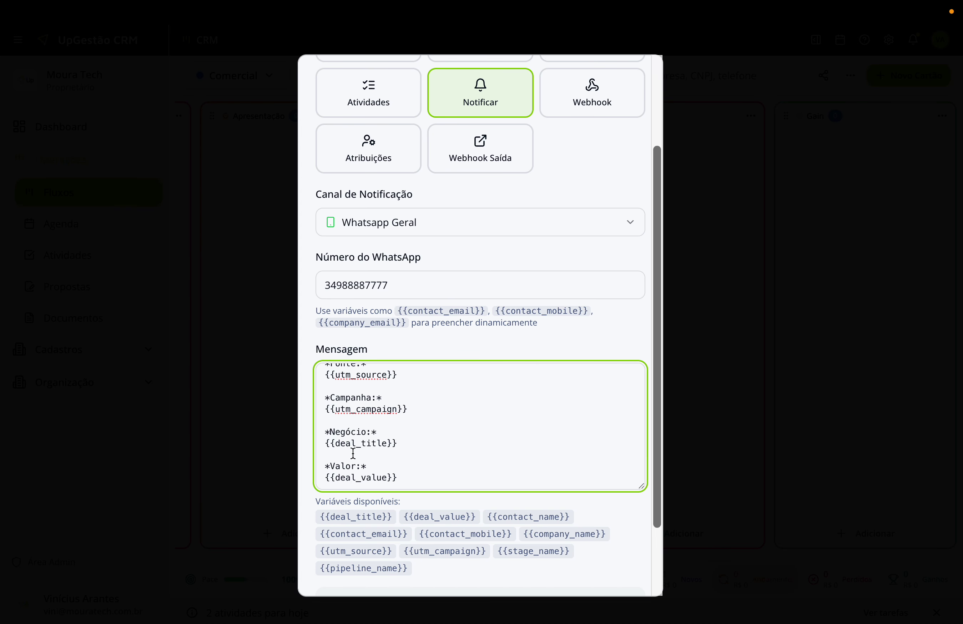
{"action": "double_click", "coordinate": [347, 467]}
{"action": "left_click", "coordinate": [406, 469]}
{"action": "scroll", "coordinate": [373, 497], "scroll_direction": "up", "scroll_amount": 3}
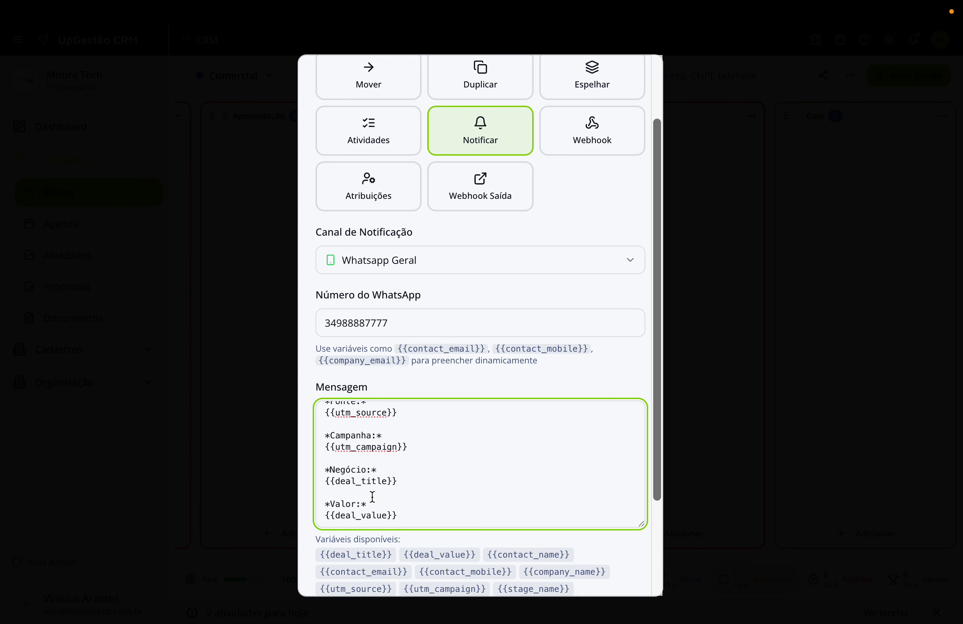
{"action": "scroll", "coordinate": [384, 486], "scroll_direction": "down", "scroll_amount": 5}
{"action": "left_click", "coordinate": [585, 572]}
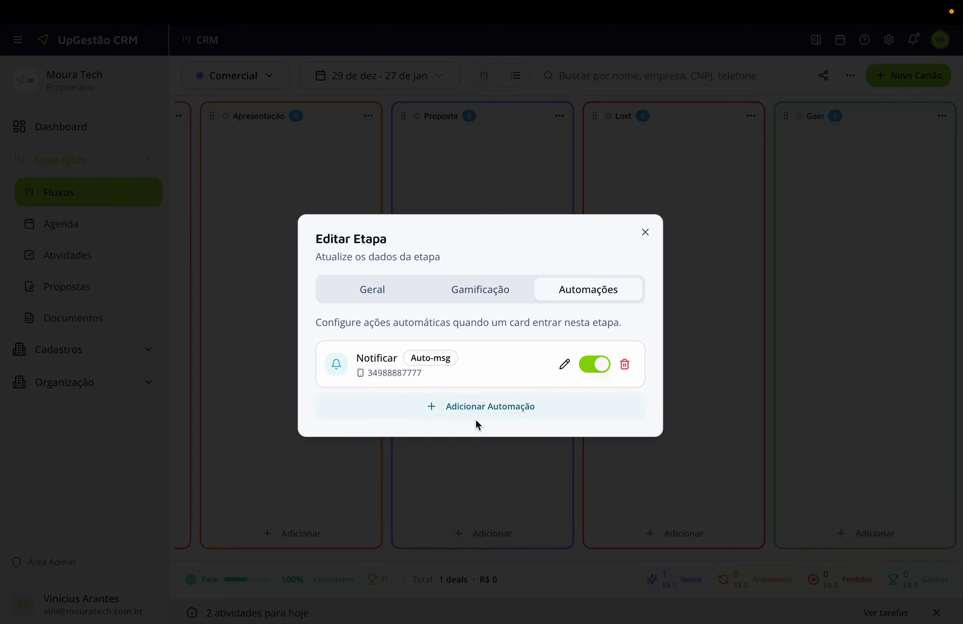
{"action": "left_click", "coordinate": [499, 407]}
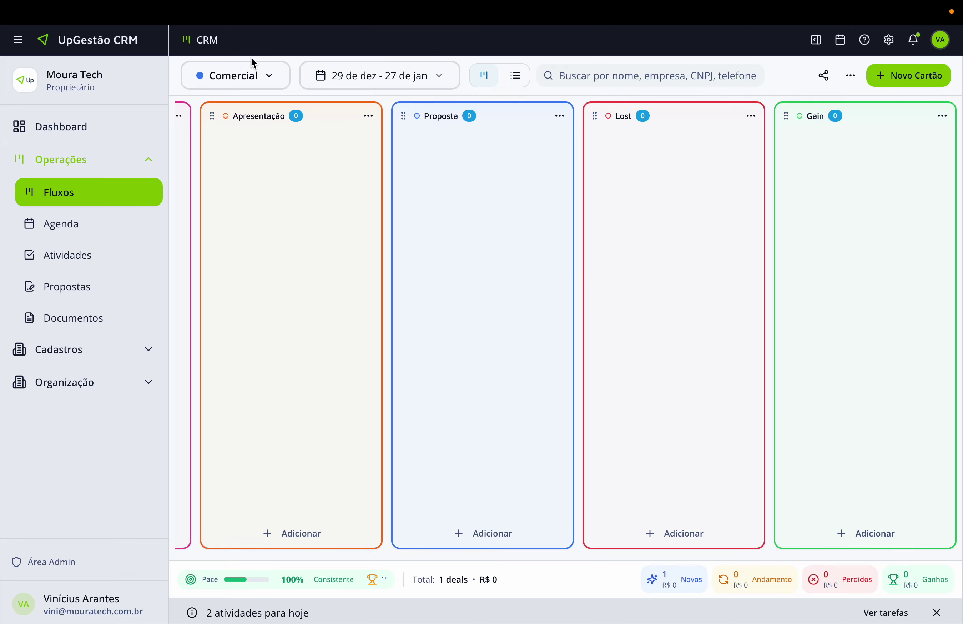
Switch to the Qualificação pipeline and open the Novo Lead stage's automations.
{"action": "left_click", "coordinate": [250, 73]}
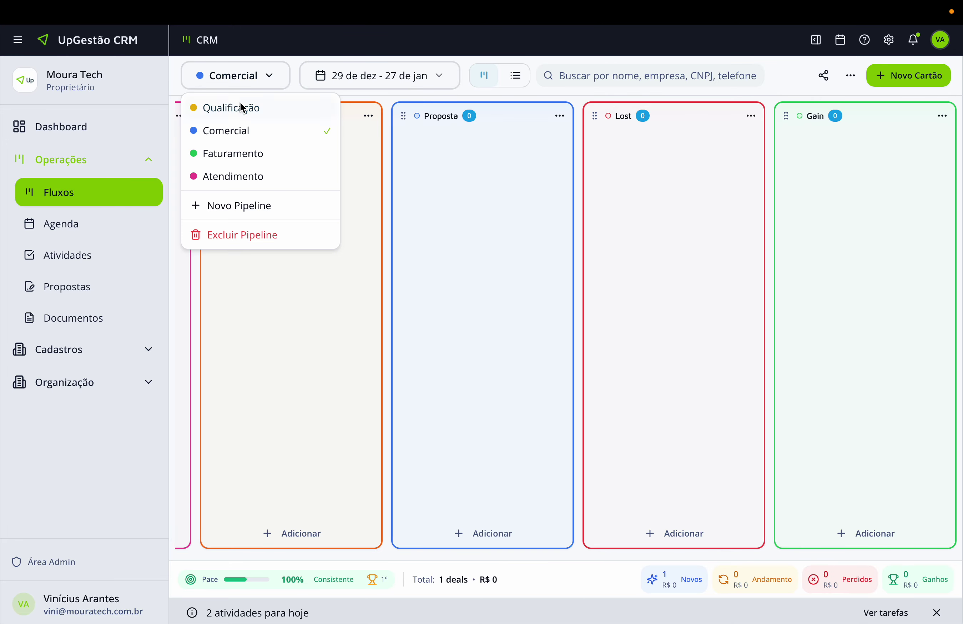
{"action": "left_click", "coordinate": [241, 106]}
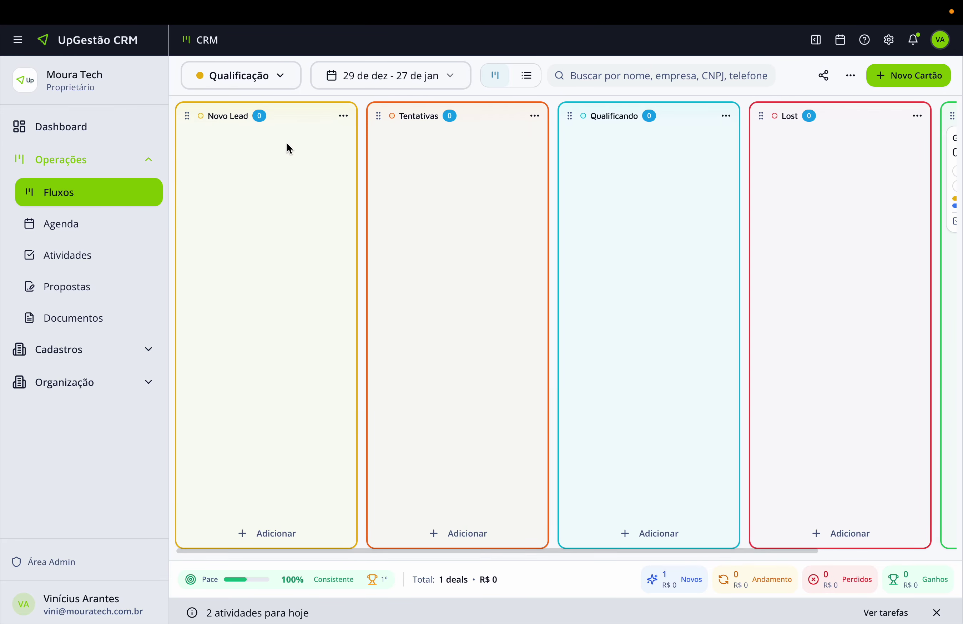
{"action": "left_click", "coordinate": [345, 119]}
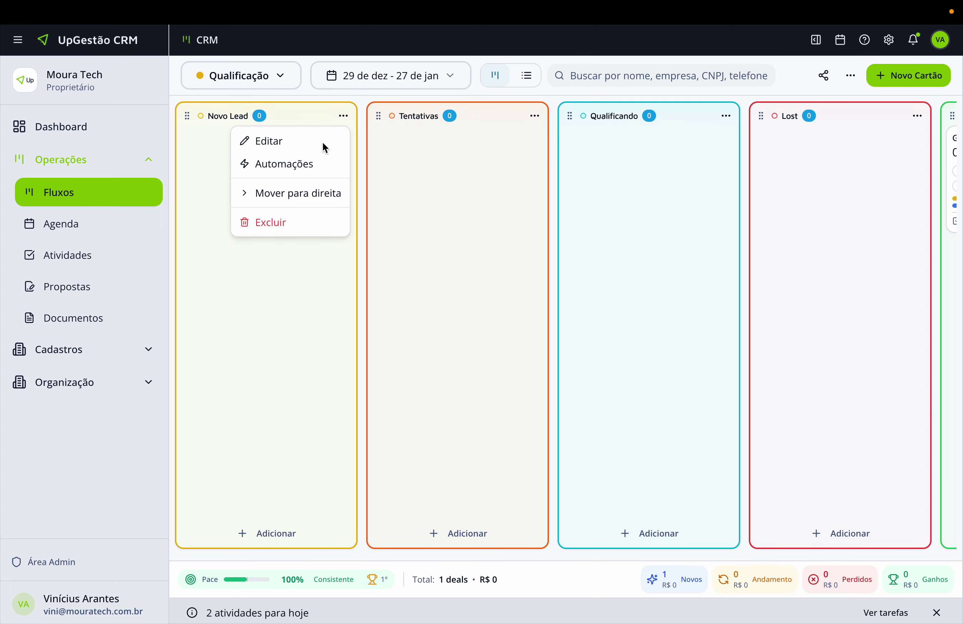
{"action": "left_click", "coordinate": [300, 166]}
{"action": "left_click", "coordinate": [603, 228]}
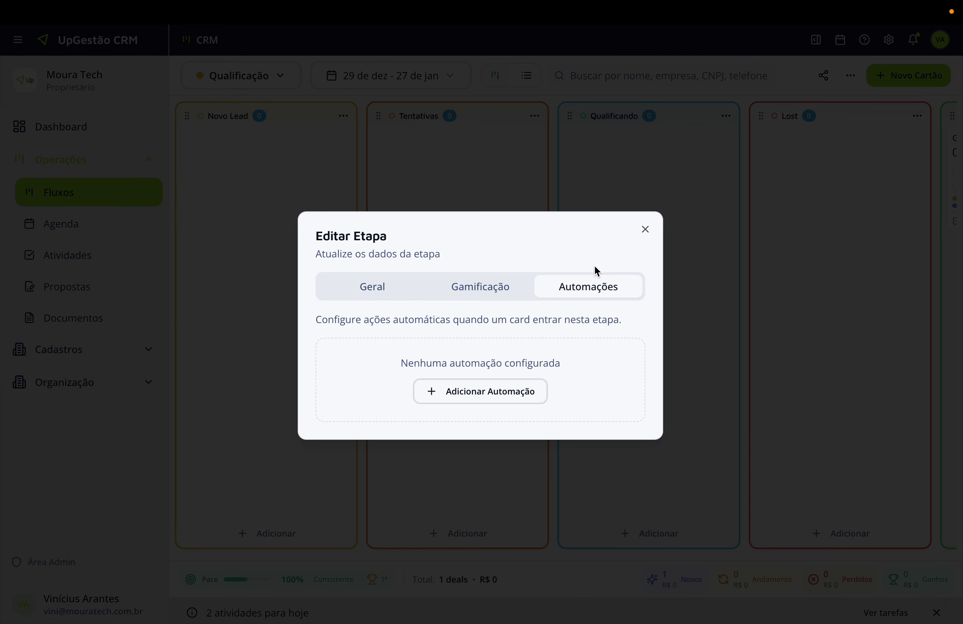
Create a Webhook automation named 'Lead vindo do site' and show its integration code.
{"action": "left_click", "coordinate": [501, 396]}
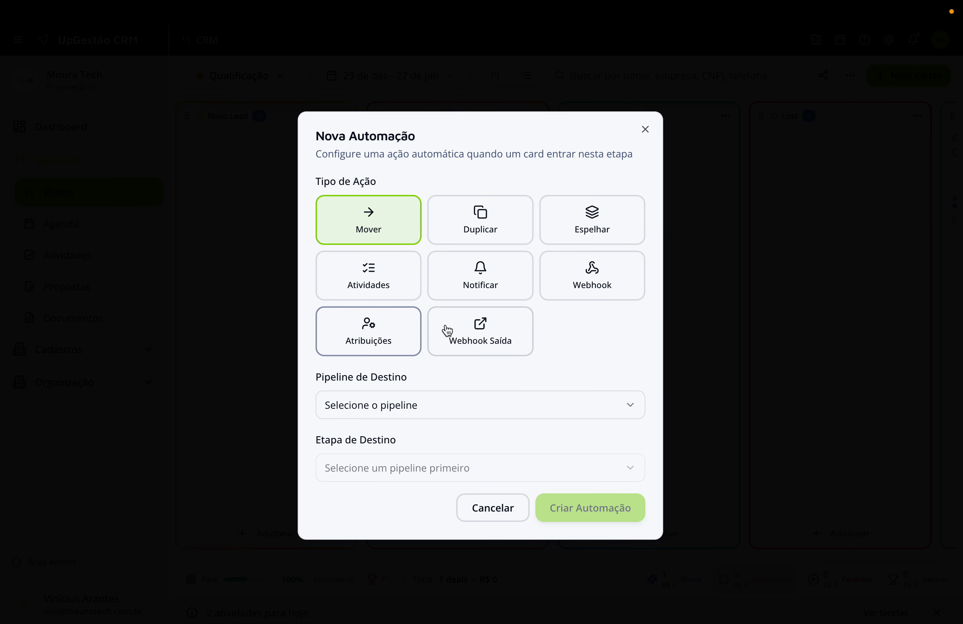
{"action": "left_click", "coordinate": [594, 280]}
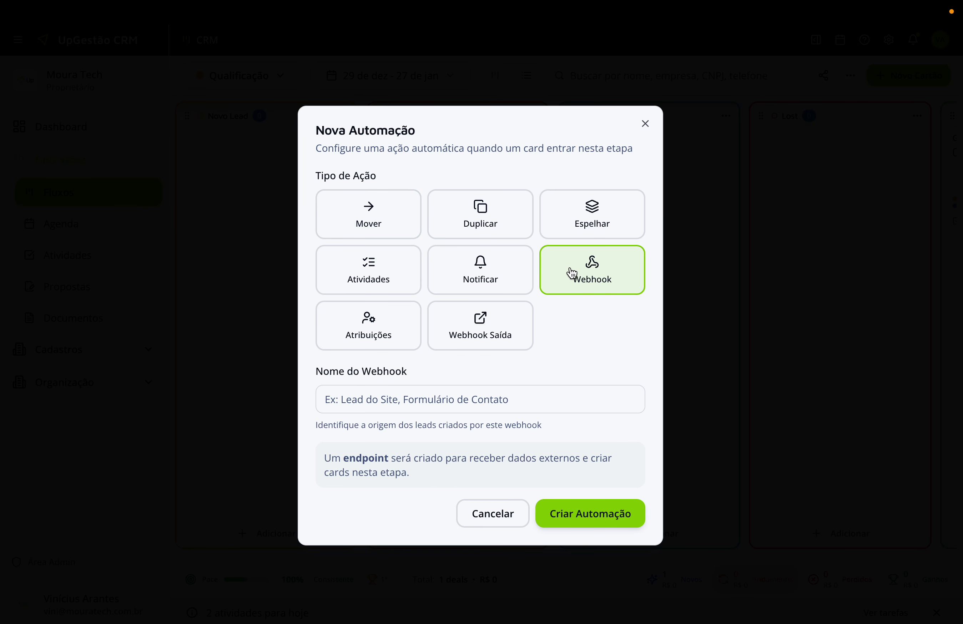
{"action": "left_click", "coordinate": [429, 404]}
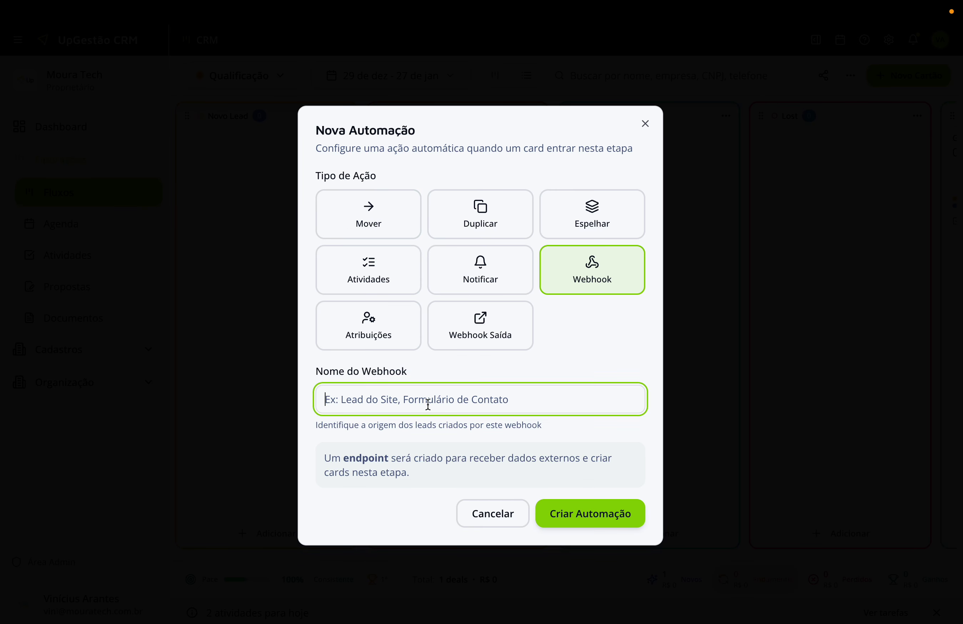
{"action": "type", "text": "LE"}
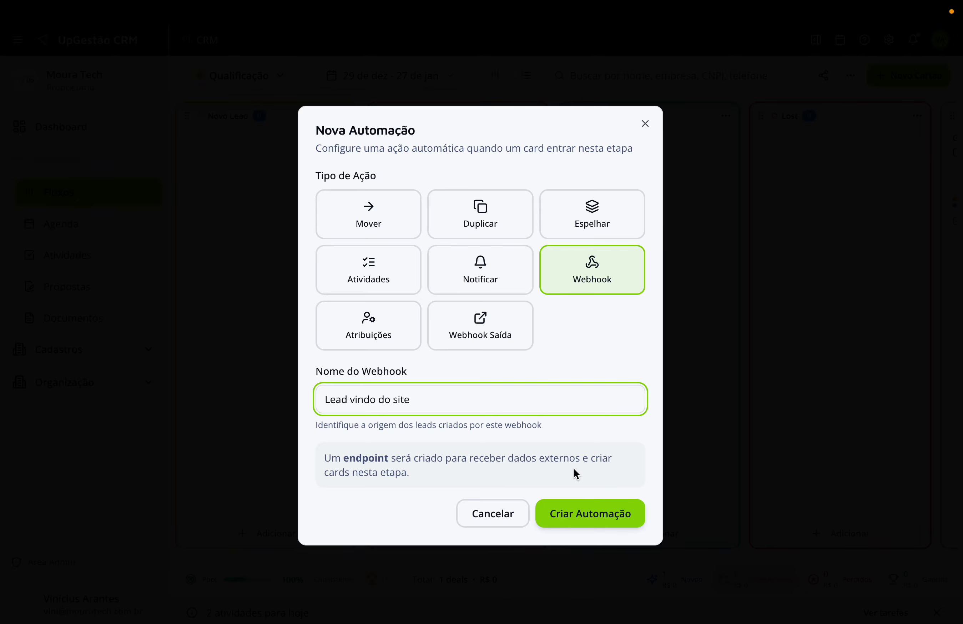
{"action": "left_click", "coordinate": [574, 513]}
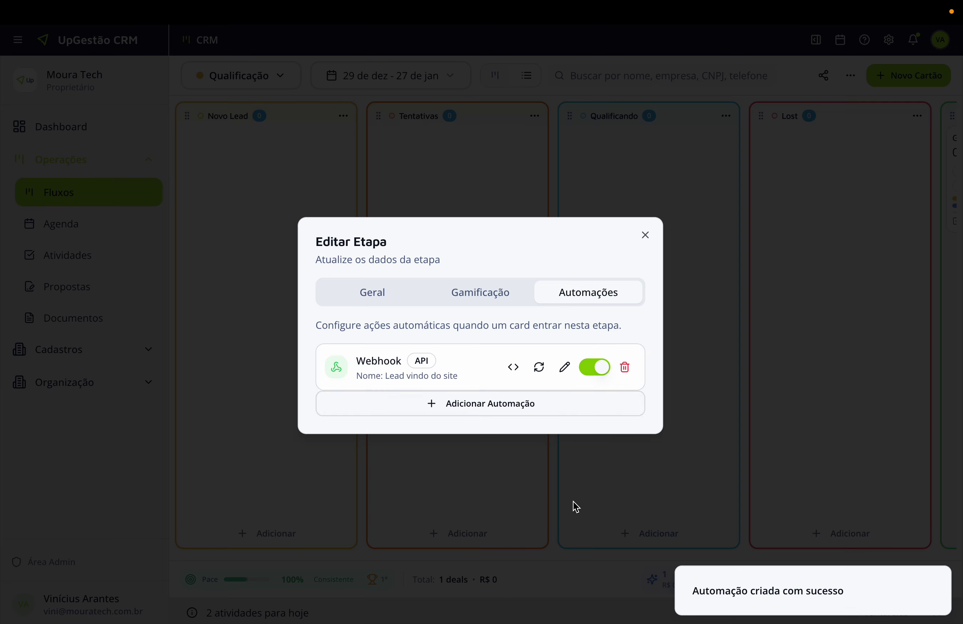
{"action": "left_click", "coordinate": [518, 366]}
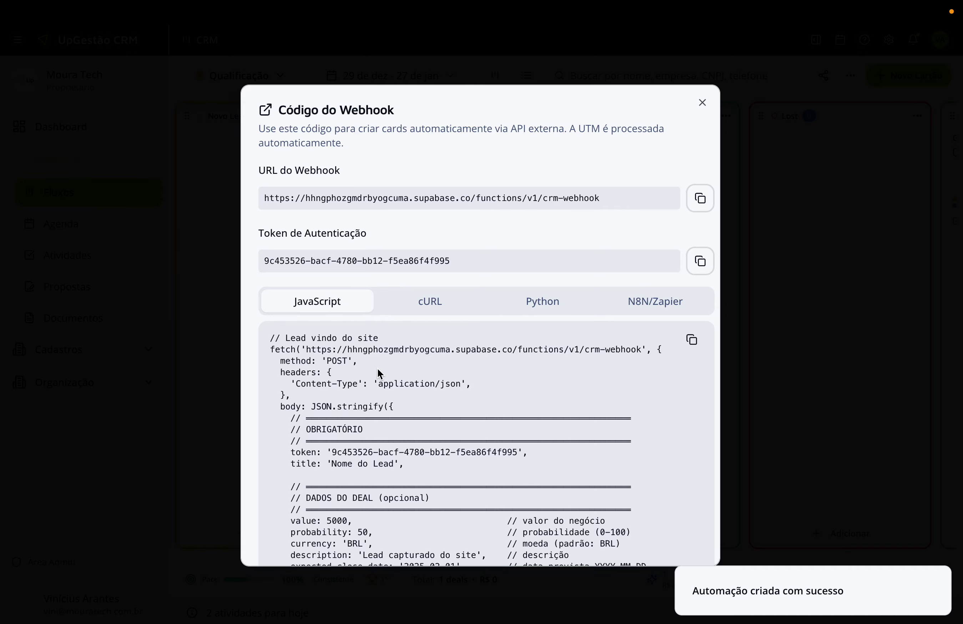
Read through the webhook code sample, highlighting the analytics section heading, then close it.
{"action": "scroll", "coordinate": [460, 253], "scroll_direction": "down", "scroll_amount": 9}
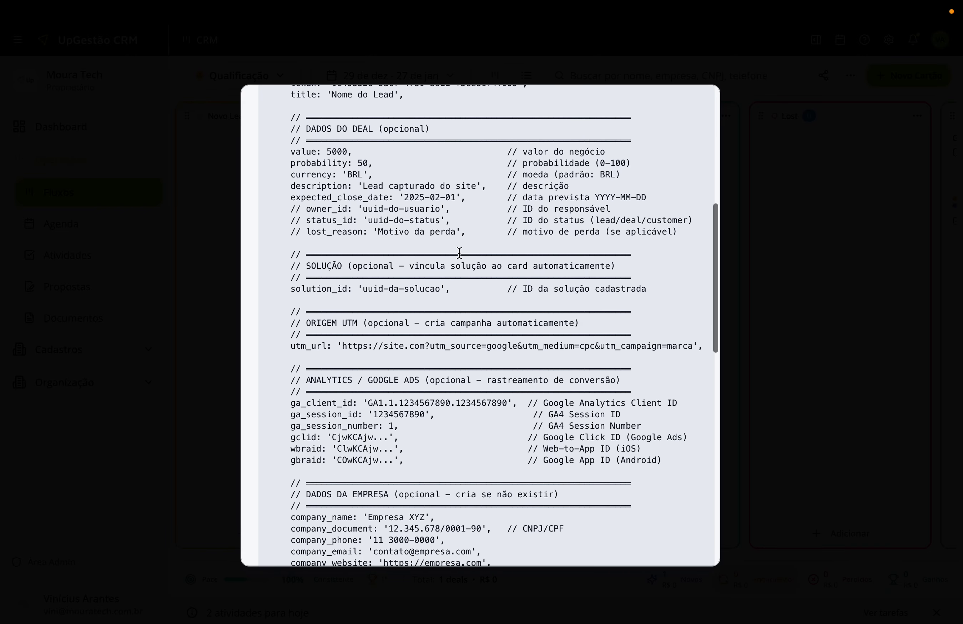
{"action": "scroll", "coordinate": [391, 318], "scroll_direction": "down", "scroll_amount": 3}
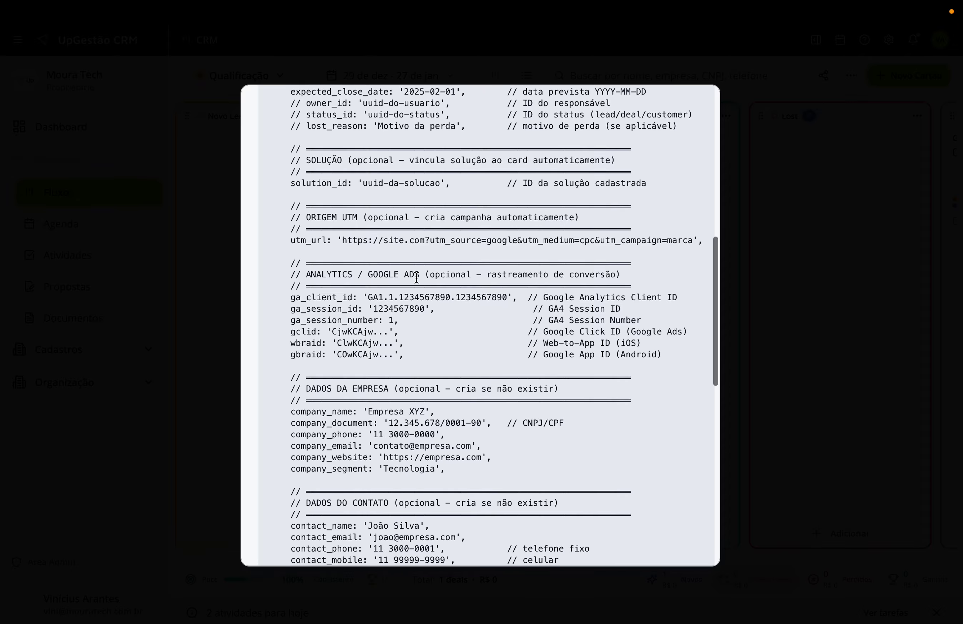
{"action": "scroll", "coordinate": [355, 337], "scroll_direction": "down", "scroll_amount": 2}
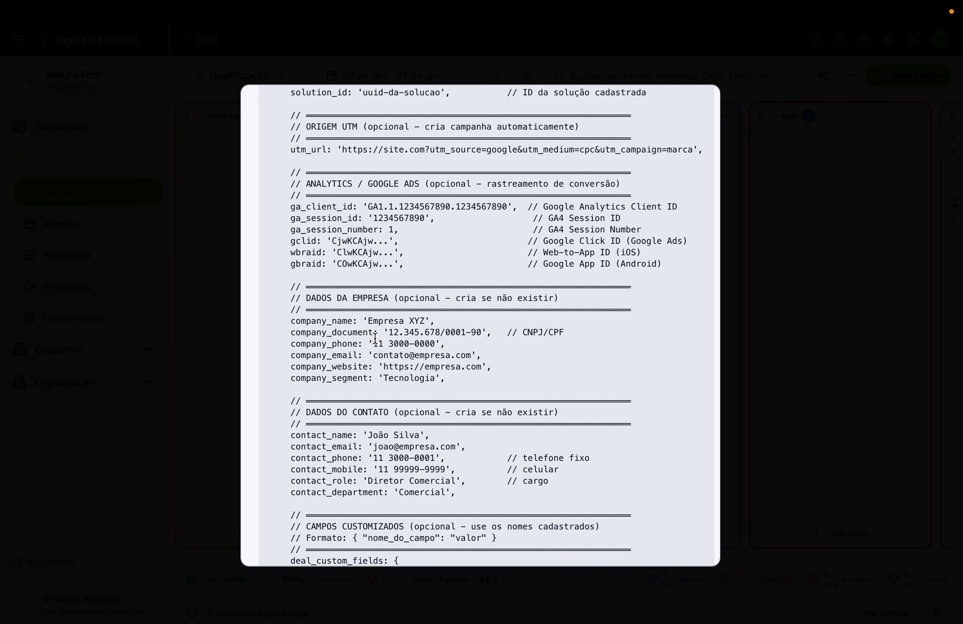
{"action": "scroll", "coordinate": [376, 338], "scroll_direction": "down", "scroll_amount": 2}
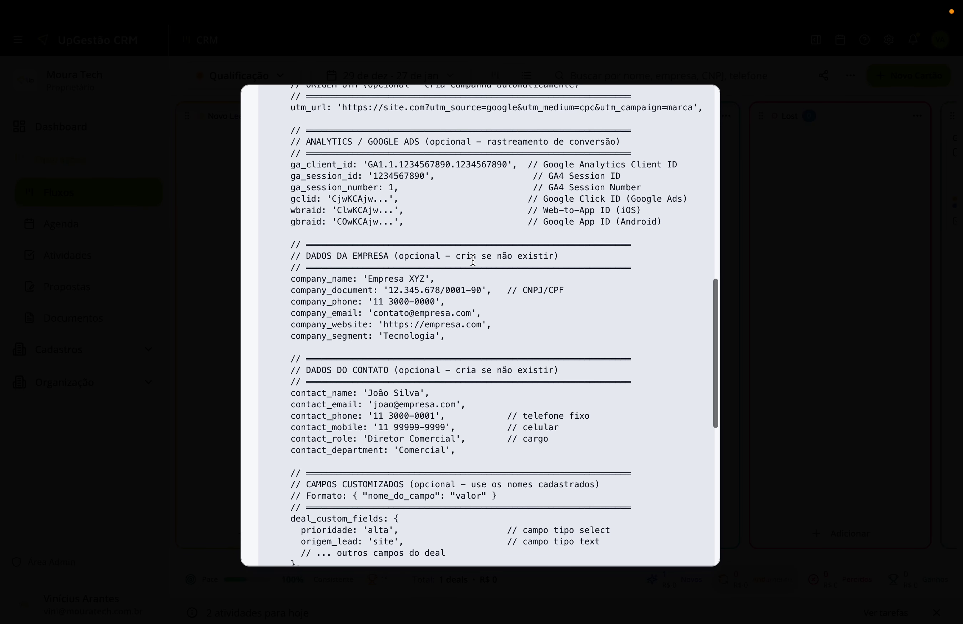
{"action": "scroll", "coordinate": [400, 306], "scroll_direction": "down", "scroll_amount": 7}
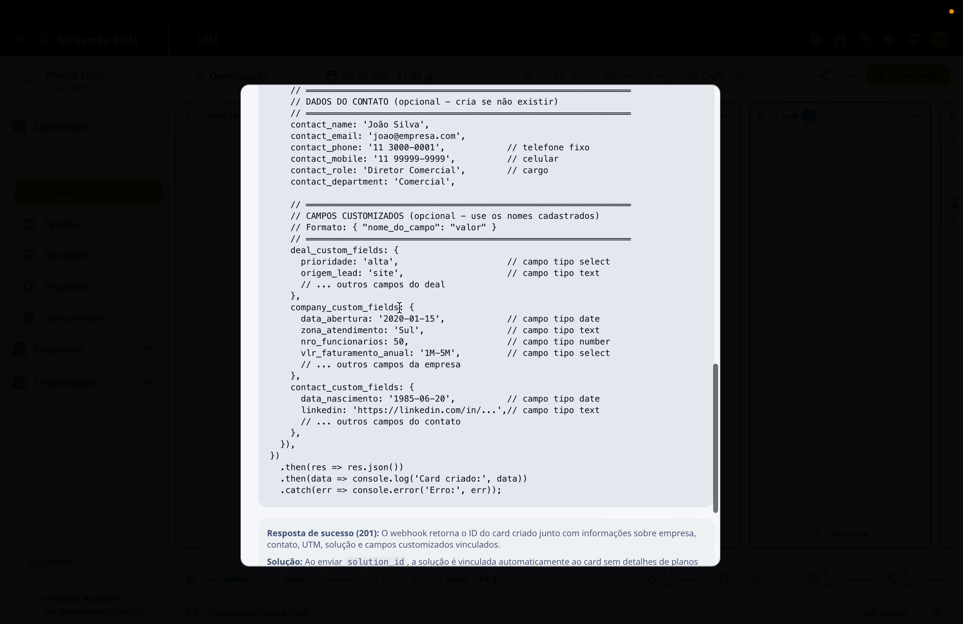
{"action": "scroll", "coordinate": [555, 247], "scroll_direction": "down", "scroll_amount": 3}
{"action": "scroll", "coordinate": [555, 249], "scroll_direction": "up", "scroll_amount": 15}
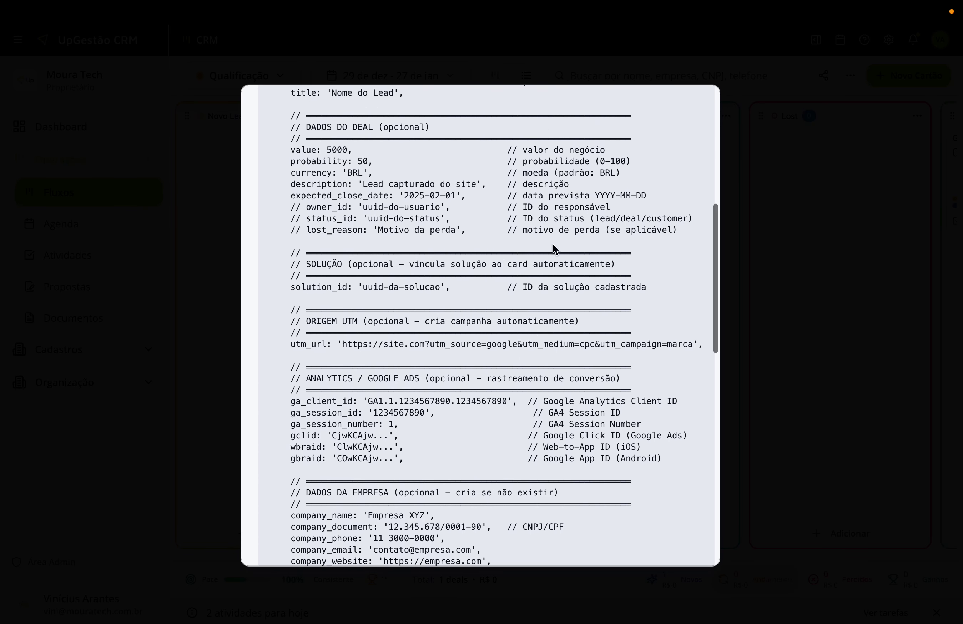
{"action": "scroll", "coordinate": [555, 248], "scroll_direction": "up", "scroll_amount": 1}
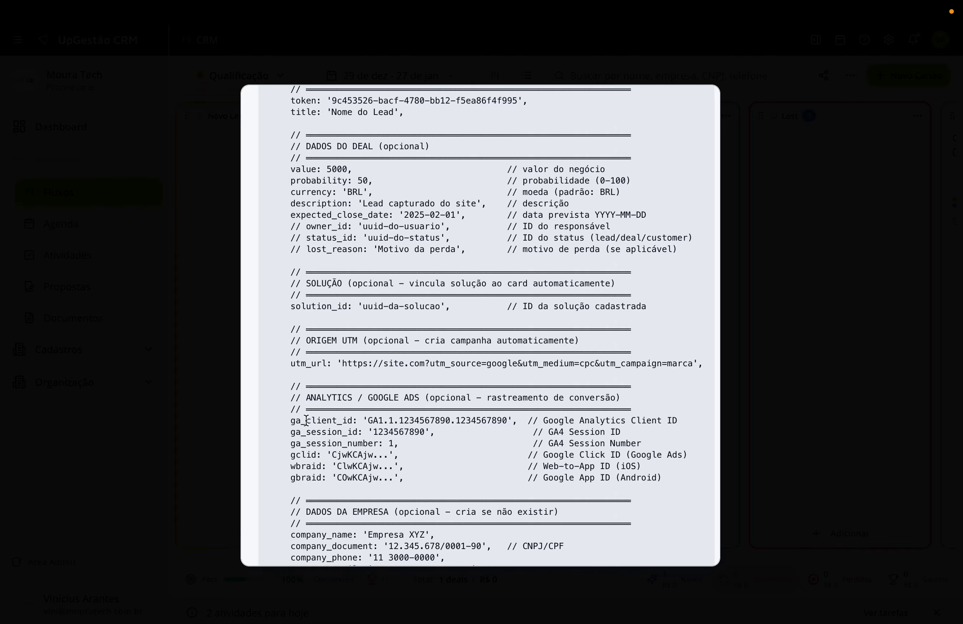
{"action": "left_click_drag", "start_coordinate": [321, 397], "coordinate": [486, 398]}
{"action": "left_click", "coordinate": [427, 346]}
{"action": "left_click", "coordinate": [744, 220]}
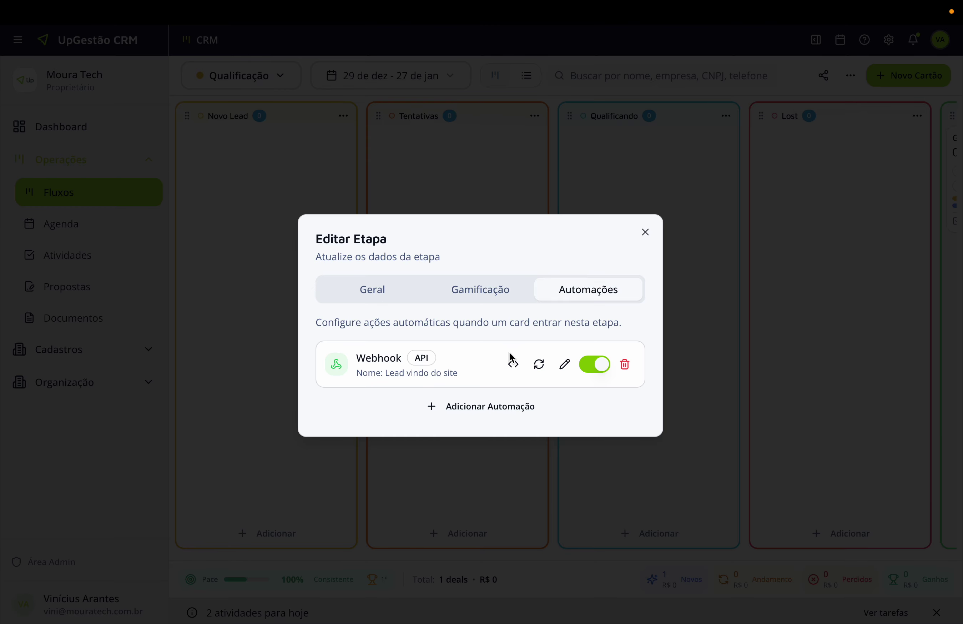
Compare the cURL, Python, N8N/Zapier and JavaScript samples, then close the code and stage settings.
{"action": "left_click", "coordinate": [515, 366]}
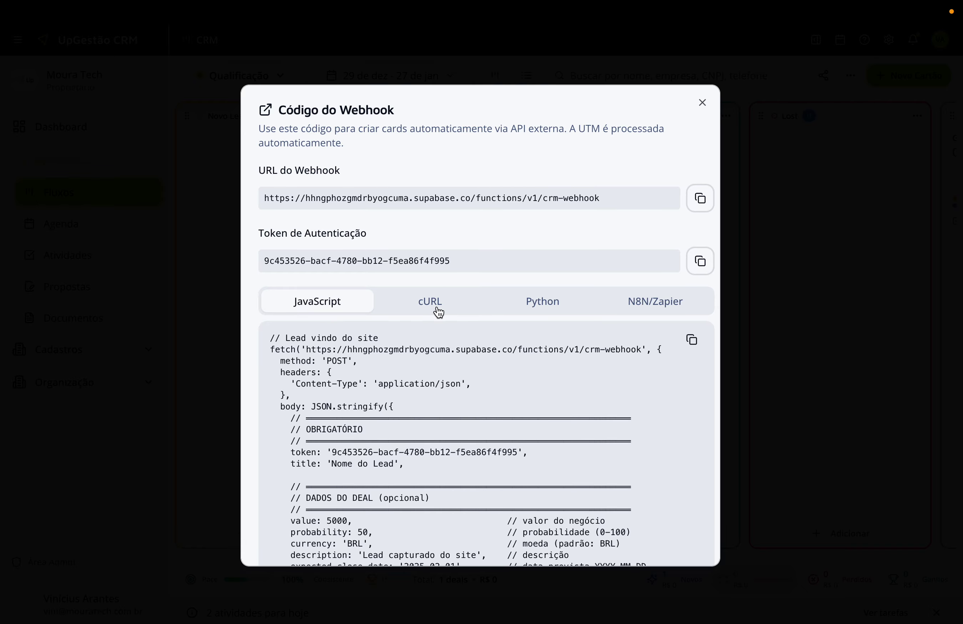
{"action": "left_click", "coordinate": [437, 309]}
{"action": "left_click", "coordinate": [528, 308]}
{"action": "scroll", "coordinate": [620, 309], "scroll_direction": "right", "scroll_amount": 1}
{"action": "left_click", "coordinate": [622, 309]}
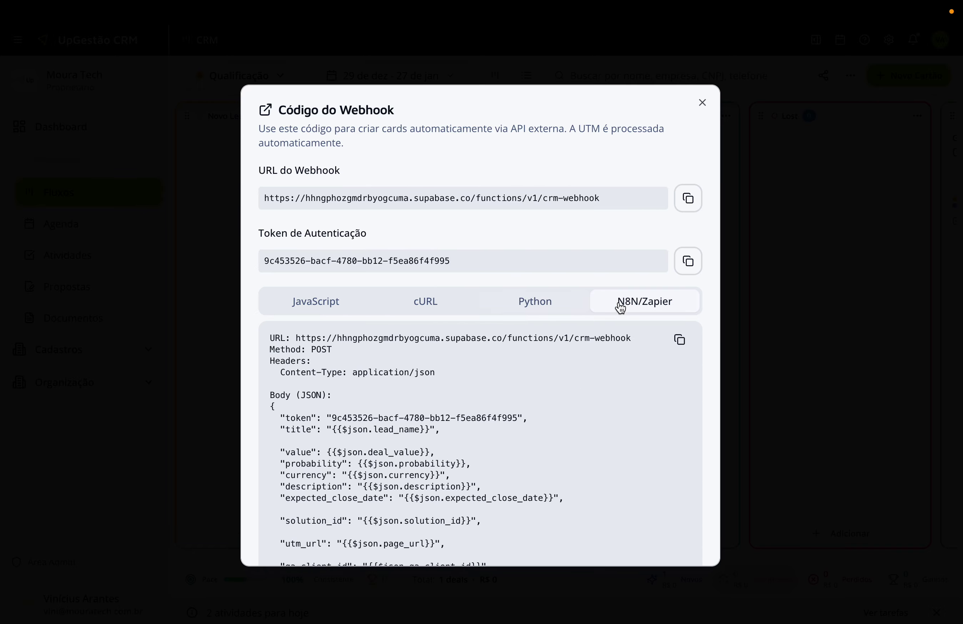
{"action": "left_click", "coordinate": [290, 314]}
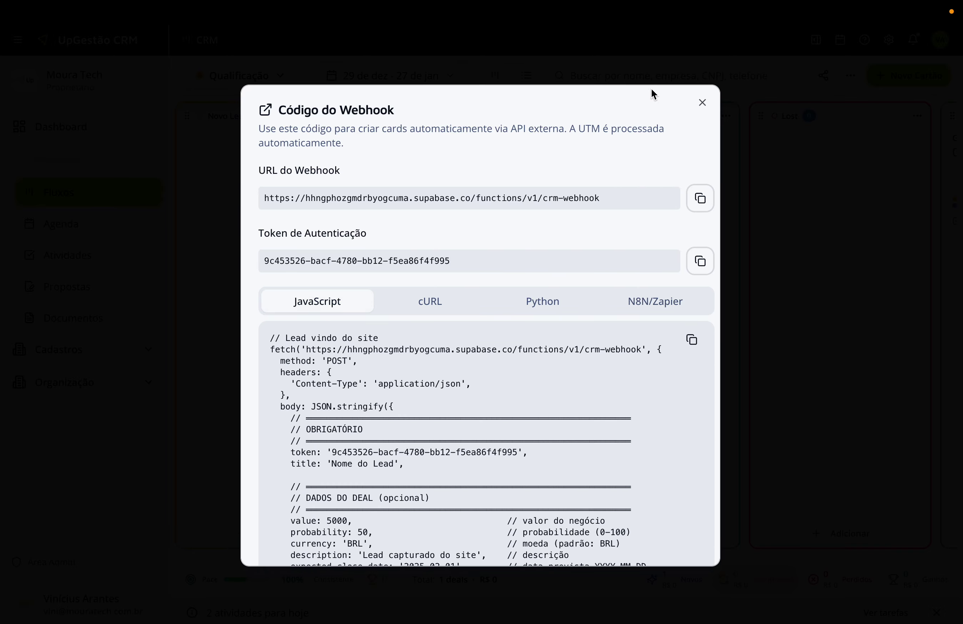
{"action": "left_click", "coordinate": [704, 103]}
{"action": "left_click", "coordinate": [791, 168]}
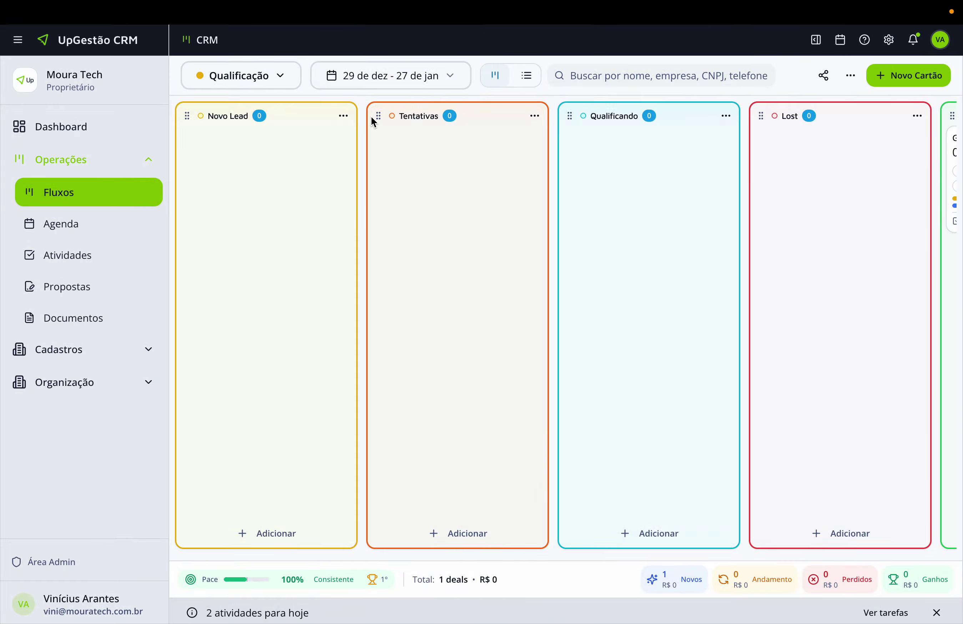
Revisit the Novo Lead stage's automations, cancelling a new automation without saving it.
{"action": "left_click", "coordinate": [343, 116]}
{"action": "left_click", "coordinate": [308, 164]}
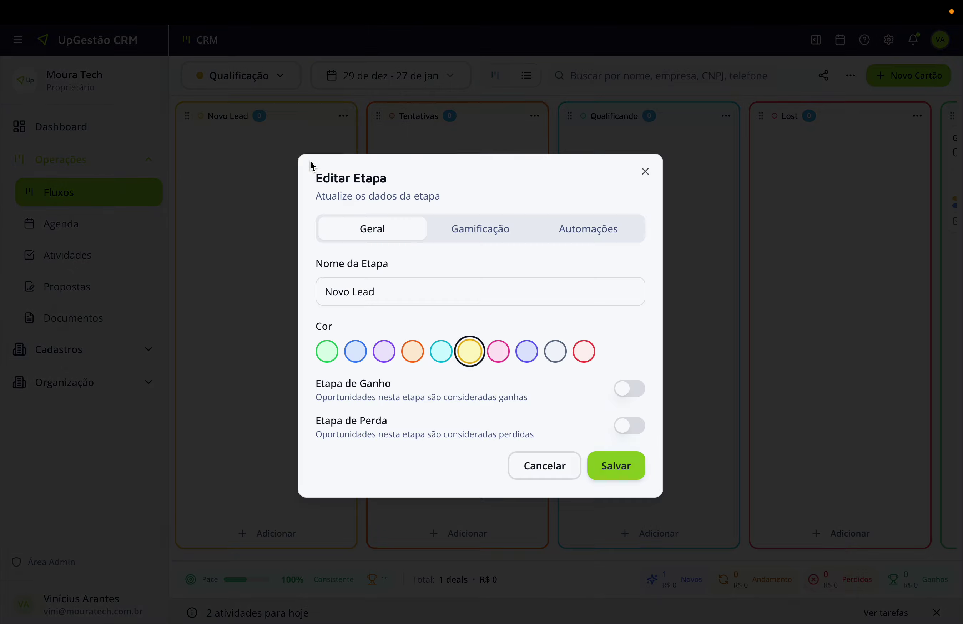
{"action": "left_click", "coordinate": [569, 228]}
{"action": "left_click", "coordinate": [502, 401]}
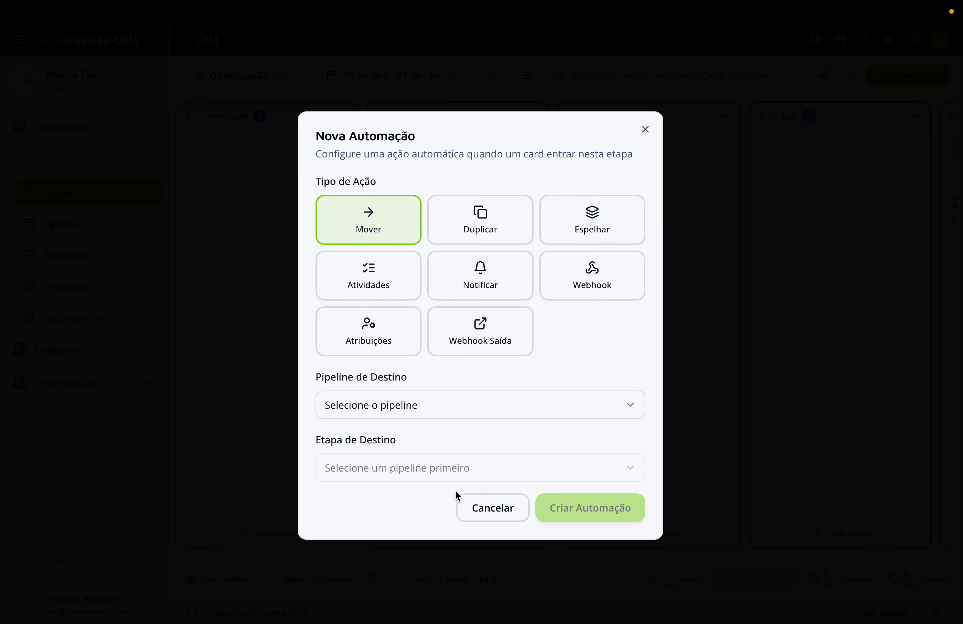
{"action": "left_click", "coordinate": [466, 506]}
{"action": "left_click", "coordinate": [646, 232]}
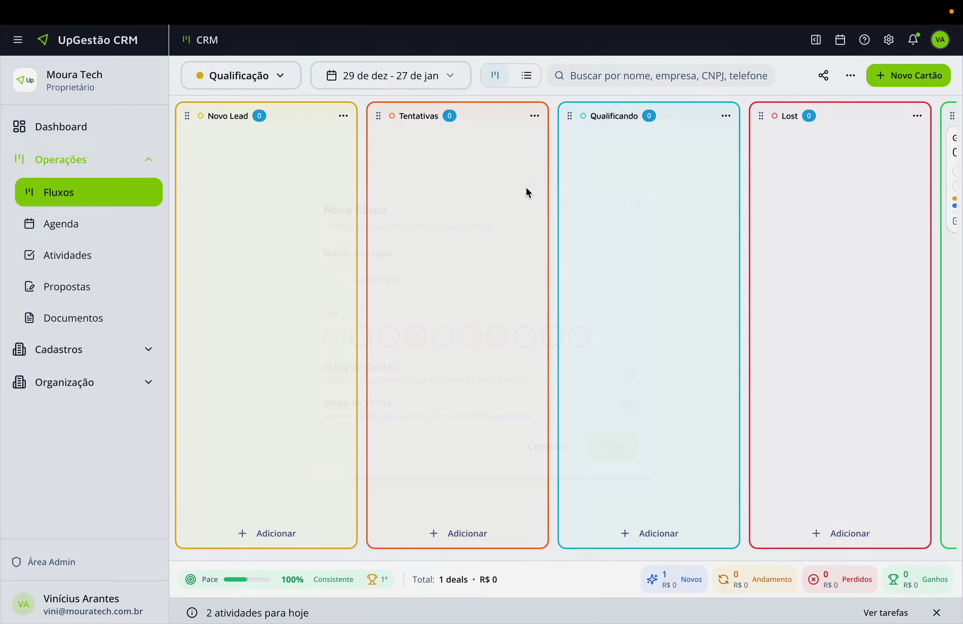
Switch to the Comercial pipeline and open the Novo Deal stage settings.
{"action": "left_click", "coordinate": [291, 84]}
{"action": "left_click", "coordinate": [243, 132]}
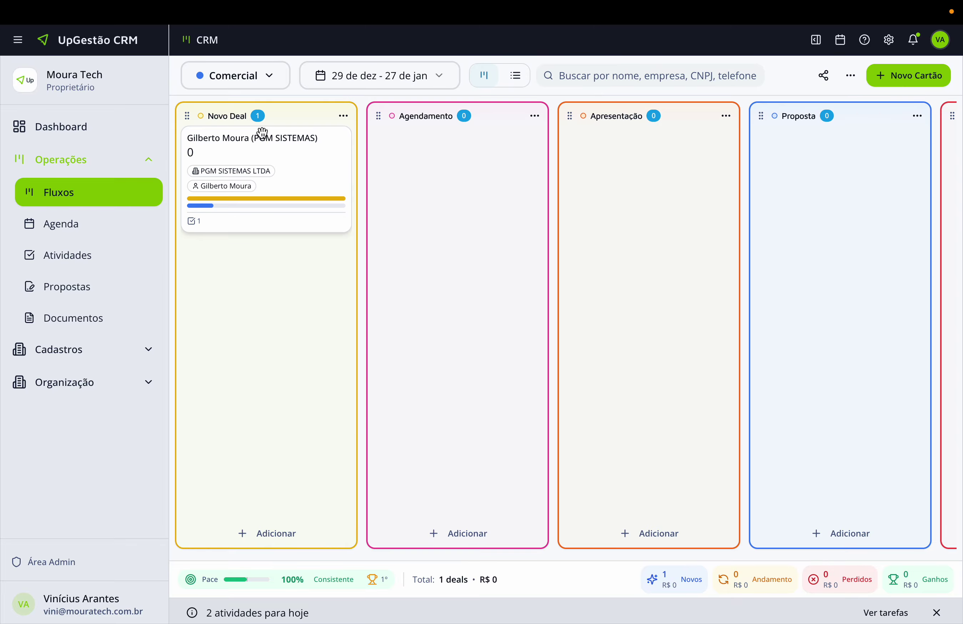
{"action": "left_click", "coordinate": [343, 117]}
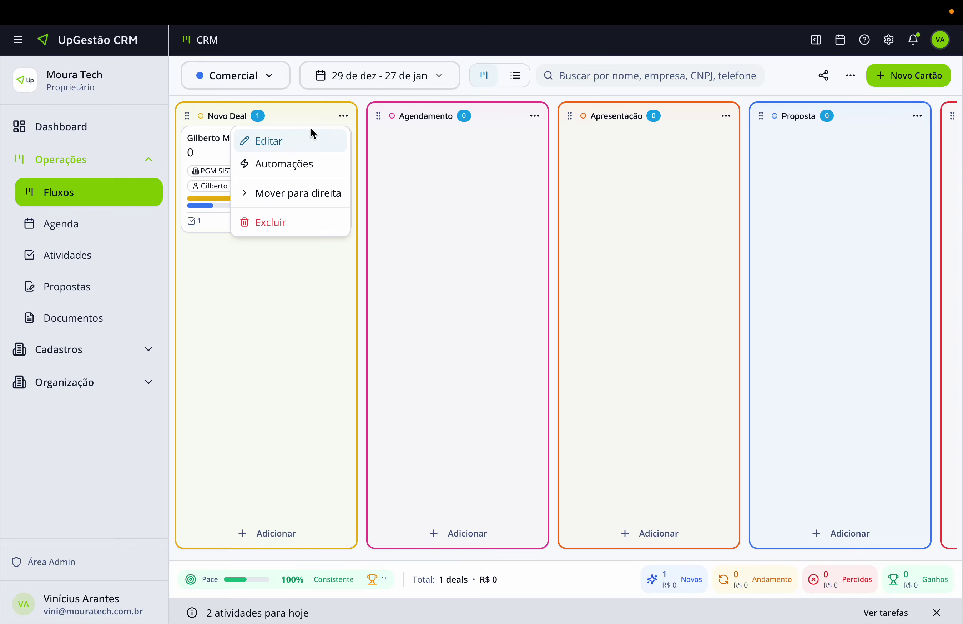
{"action": "left_click", "coordinate": [286, 165]}
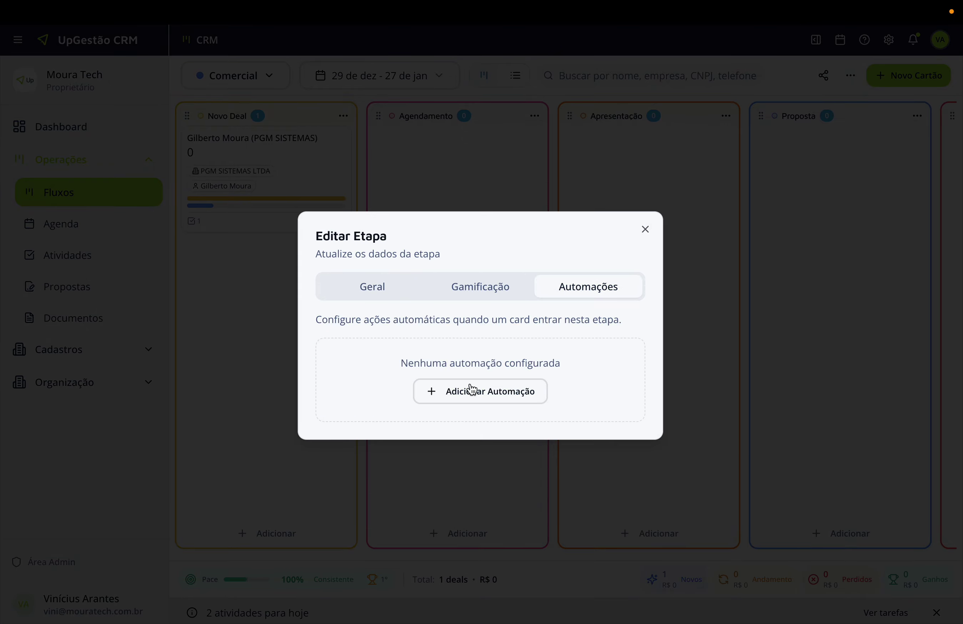
Add an Atribuições automation with Atribuir Responsável via the Crescimento department queue.
{"action": "left_click", "coordinate": [469, 389]}
{"action": "left_click", "coordinate": [379, 326]}
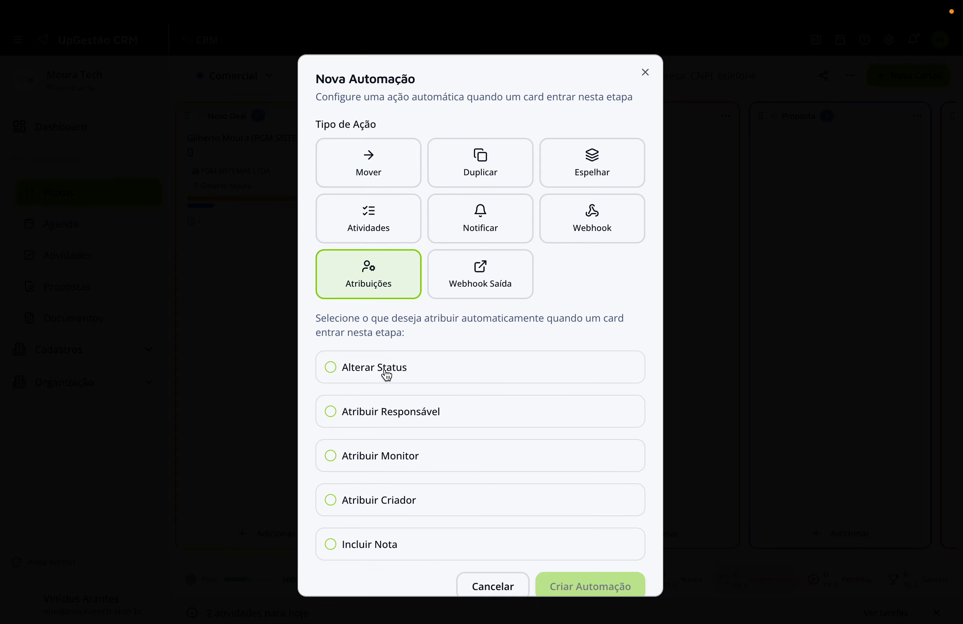
{"action": "left_click", "coordinate": [329, 413]}
{"action": "scroll", "coordinate": [356, 409], "scroll_direction": "down", "scroll_amount": 2}
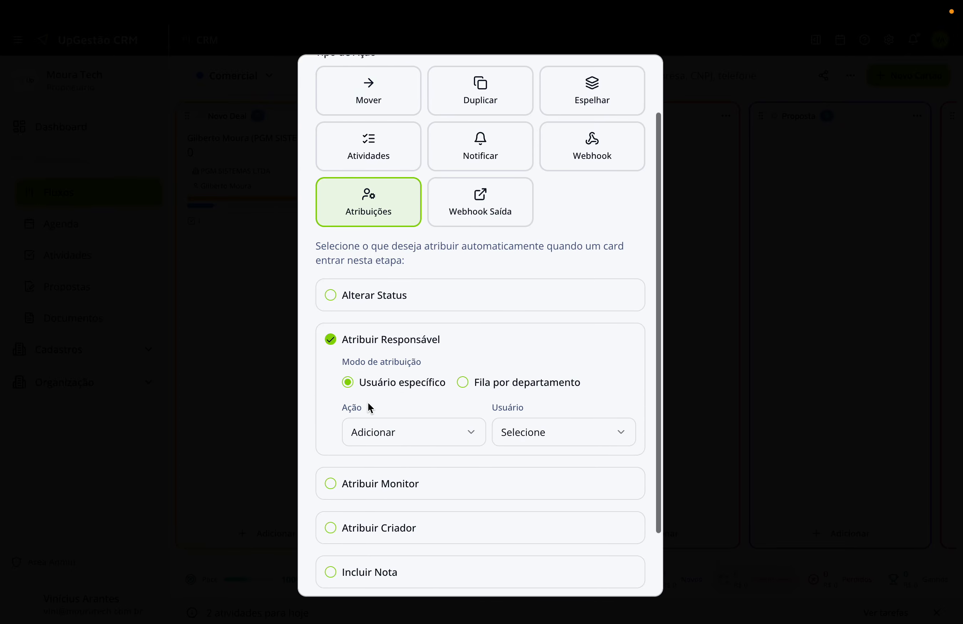
{"action": "left_click", "coordinate": [467, 386]}
{"action": "left_click", "coordinate": [428, 440]}
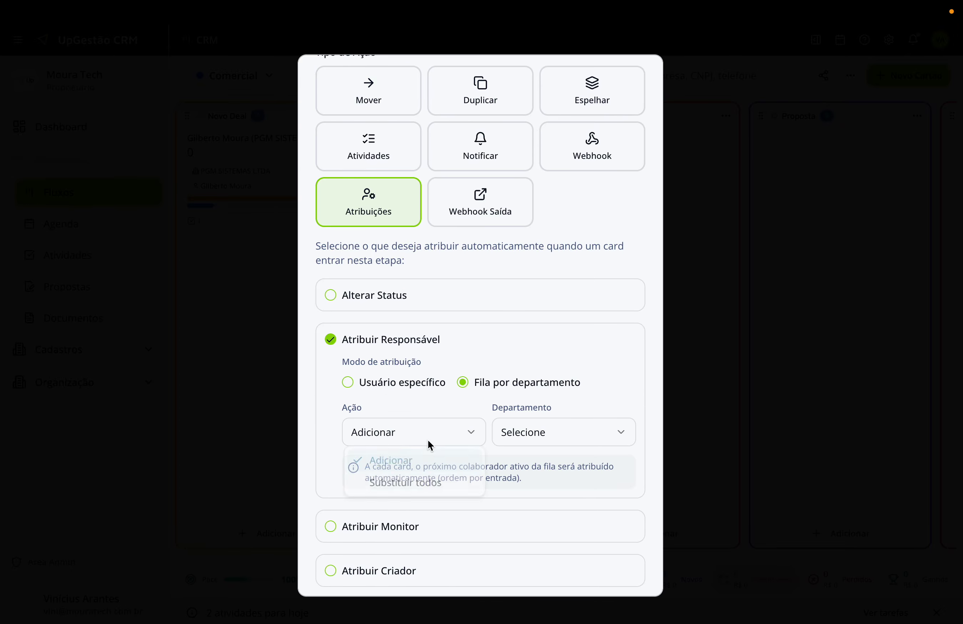
{"action": "left_click", "coordinate": [433, 456]}
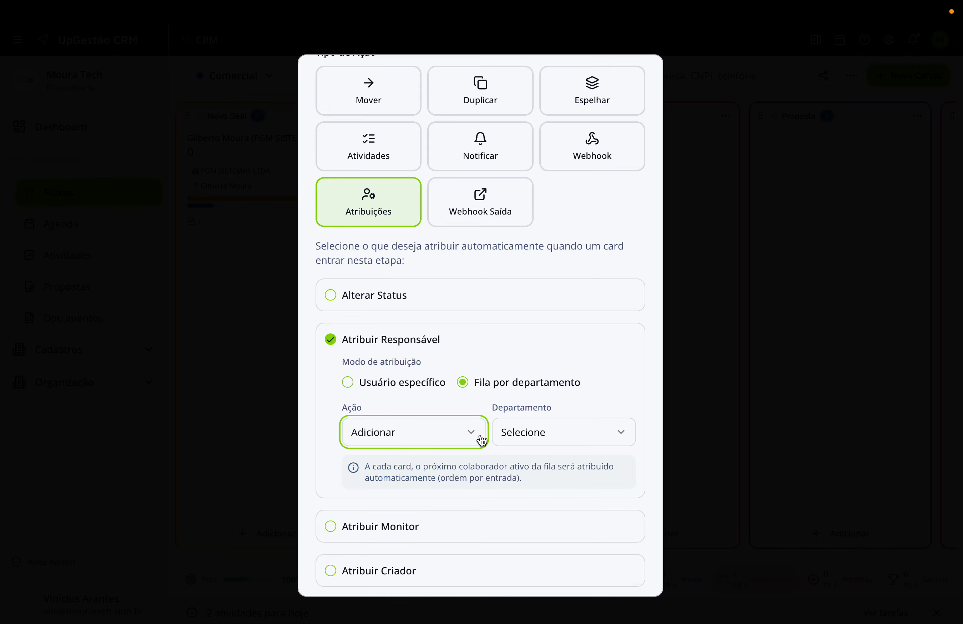
{"action": "left_click", "coordinate": [523, 440]}
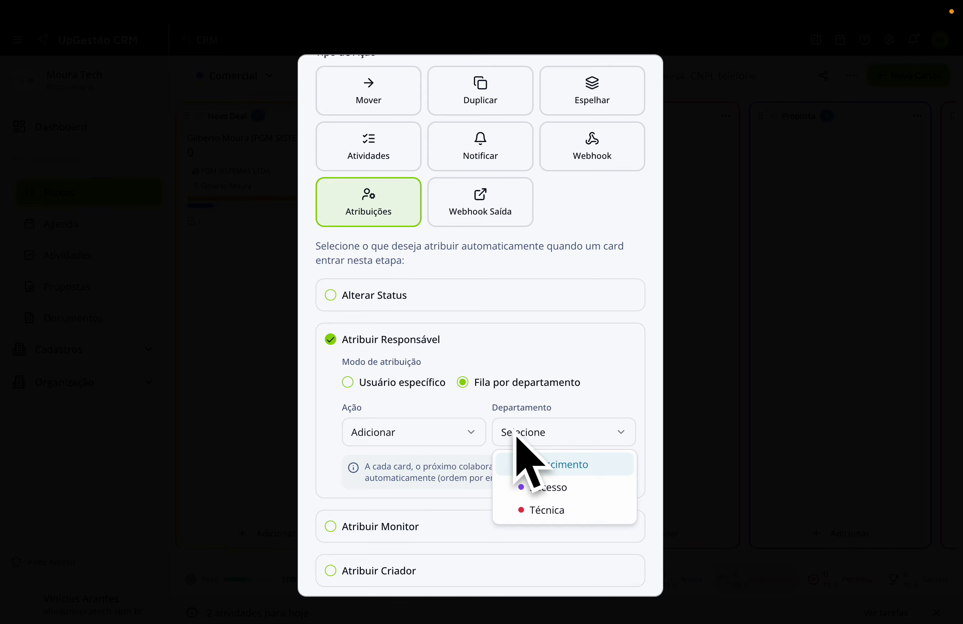
{"action": "left_click", "coordinate": [526, 474]}
{"action": "scroll", "coordinate": [495, 474], "scroll_direction": "down", "scroll_amount": 3}
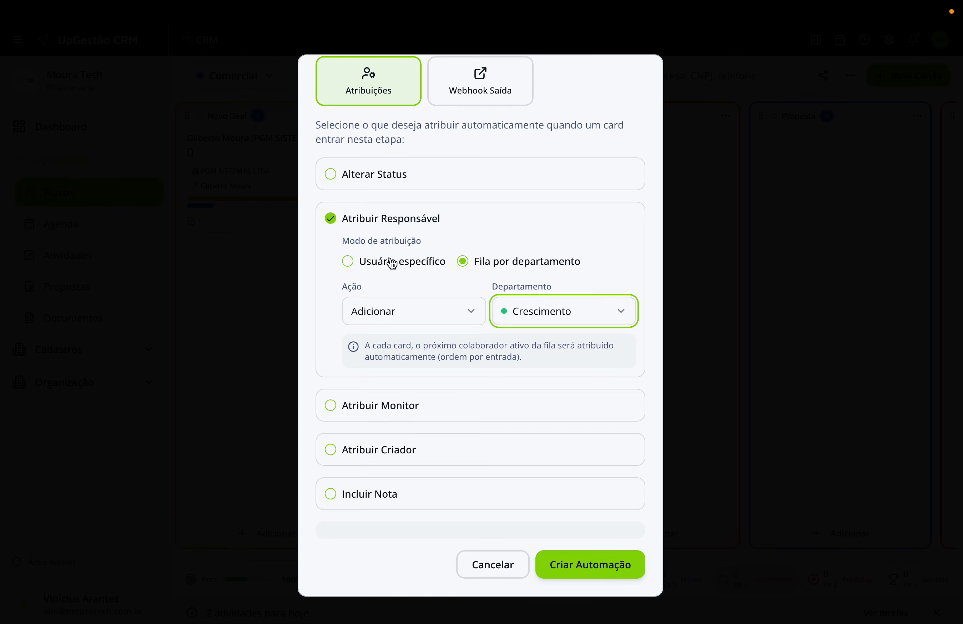
{"action": "left_click", "coordinate": [599, 570]}
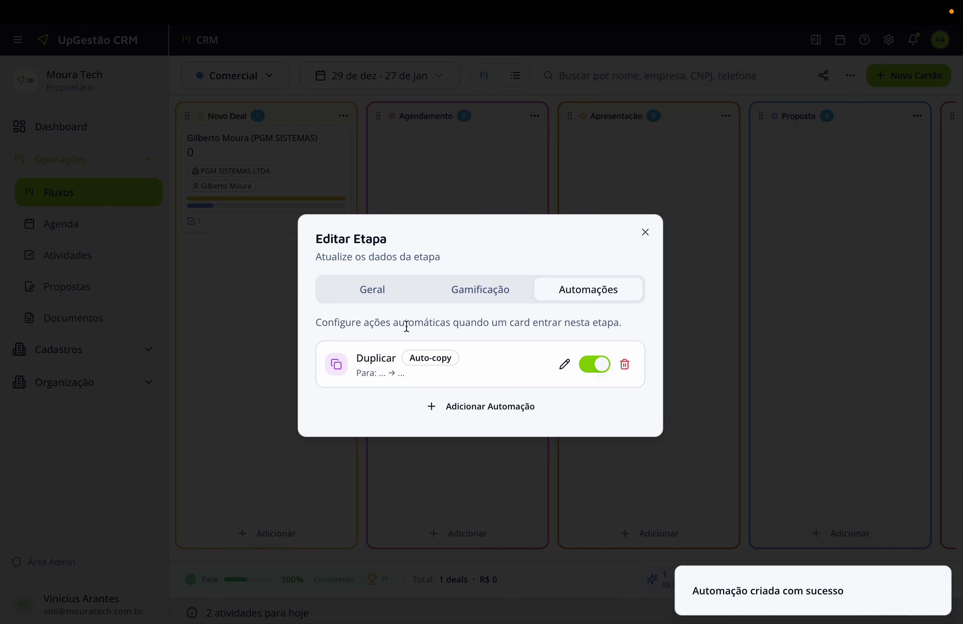
Add an Atribuições automation with Incluir Nota, type Follow up, content 'Fazer card comercial.'.
{"action": "left_click", "coordinate": [486, 407]}
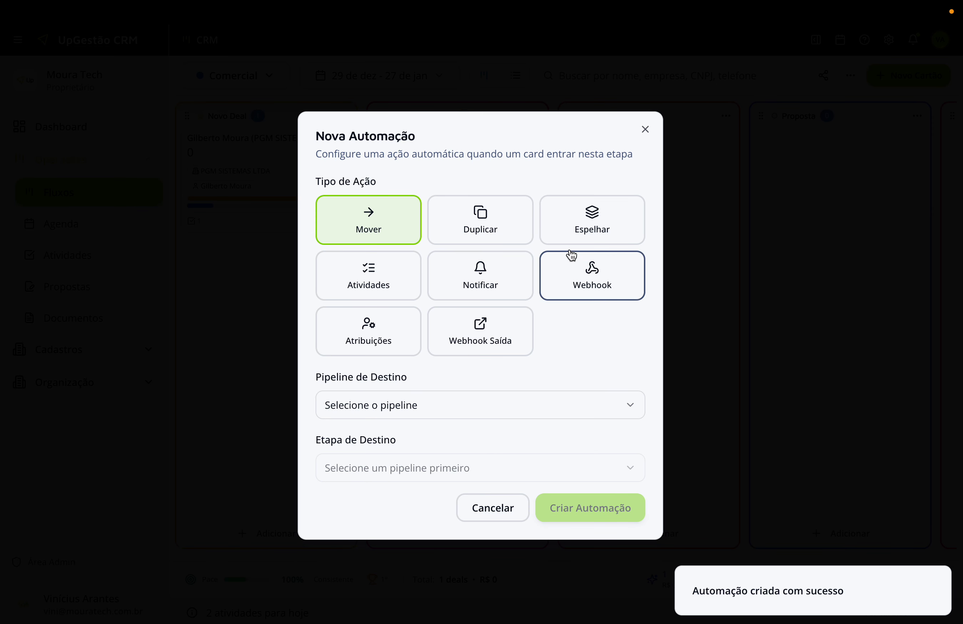
{"action": "left_click", "coordinate": [387, 330]}
{"action": "scroll", "coordinate": [364, 478], "scroll_direction": "down", "scroll_amount": 1}
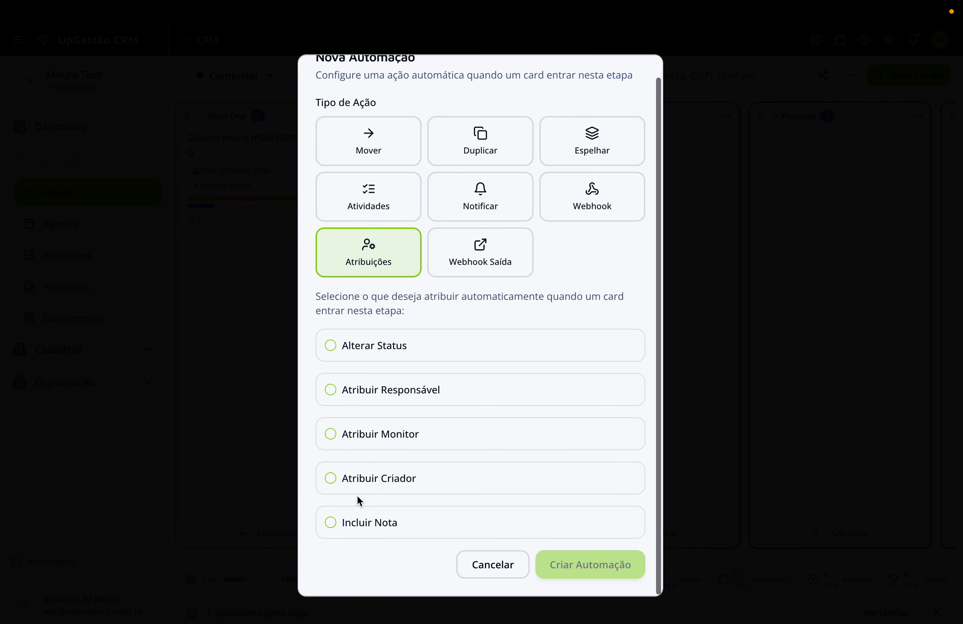
{"action": "left_click", "coordinate": [332, 523]}
{"action": "scroll", "coordinate": [345, 519], "scroll_direction": "down", "scroll_amount": 4}
{"action": "left_click", "coordinate": [454, 417]}
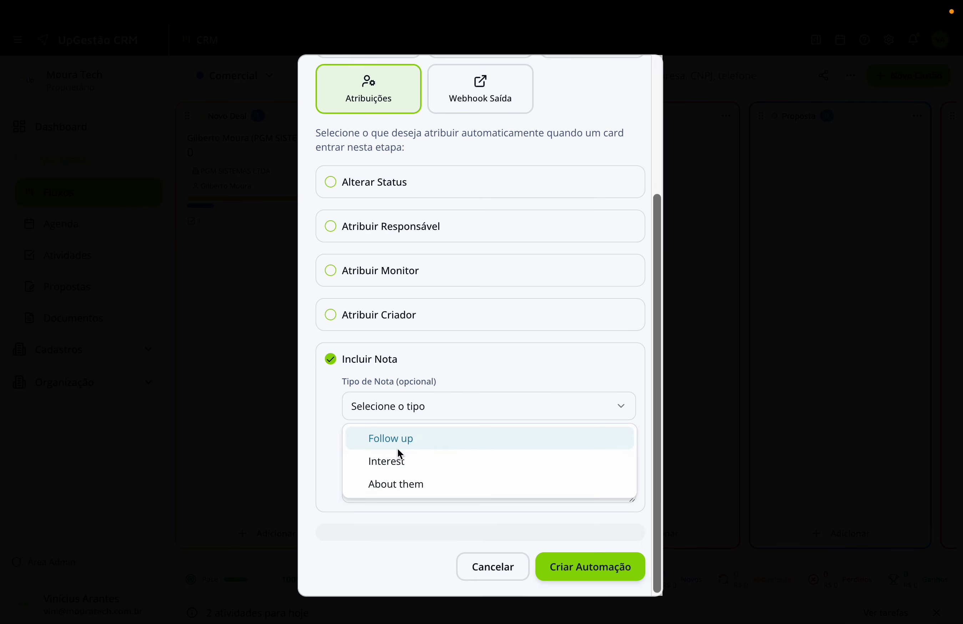
{"action": "left_click", "coordinate": [395, 439]}
{"action": "left_click", "coordinate": [401, 462]}
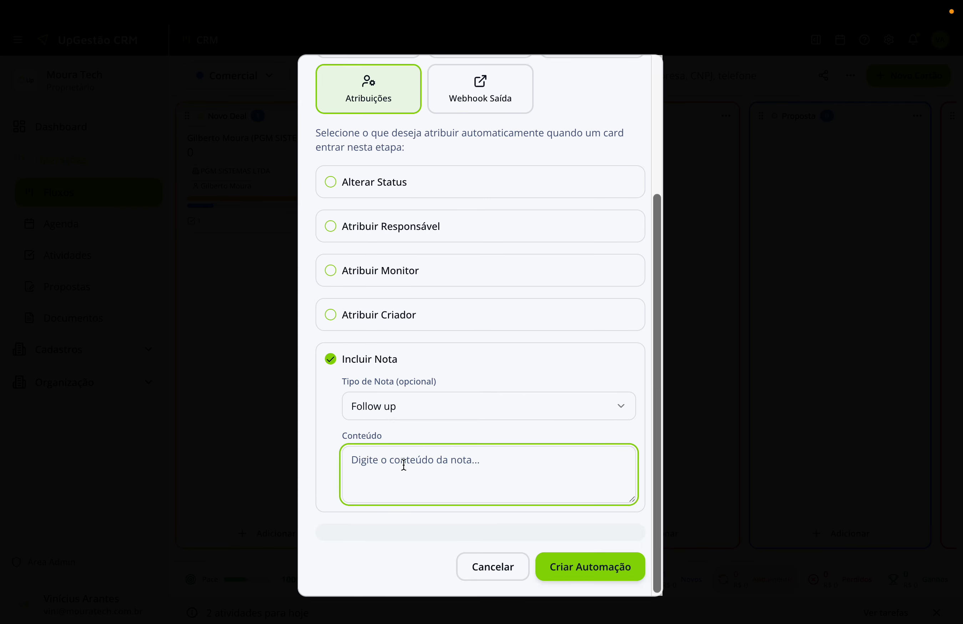
{"action": "type", "text": "Fazer card comercial."}
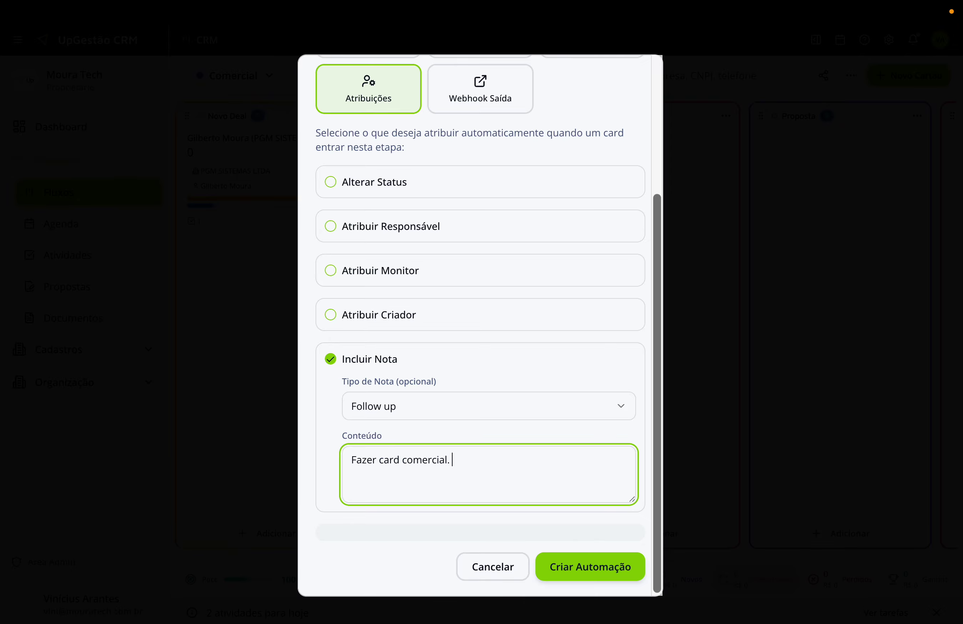
{"action": "left_click", "coordinate": [591, 566]}
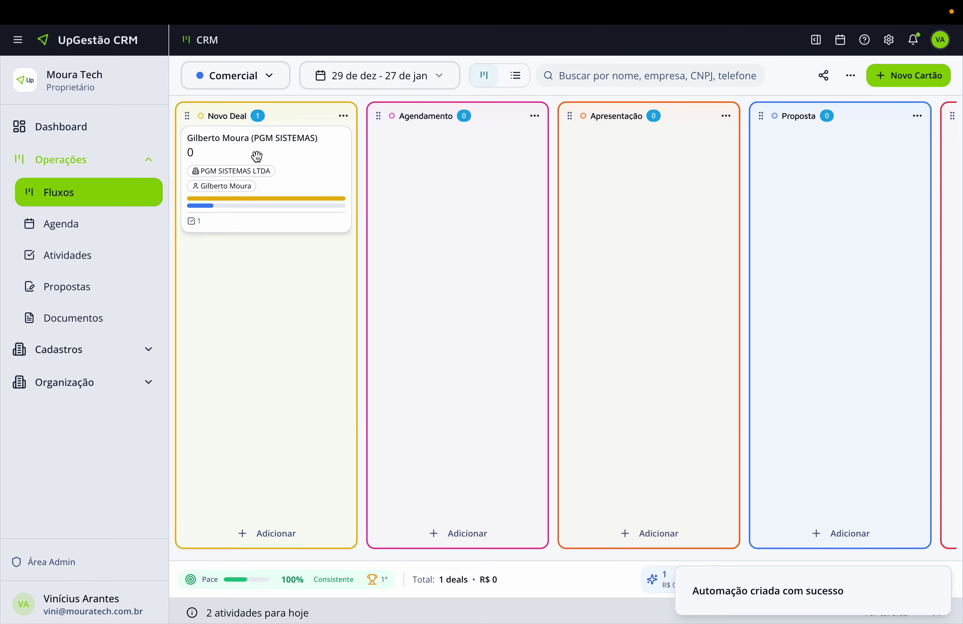
Move the PGM SISTEMAS deal back into Novo Deal, open it and add a Follow up note.
{"action": "left_click_drag", "start_coordinate": [280, 156], "coordinate": [260, 237]}
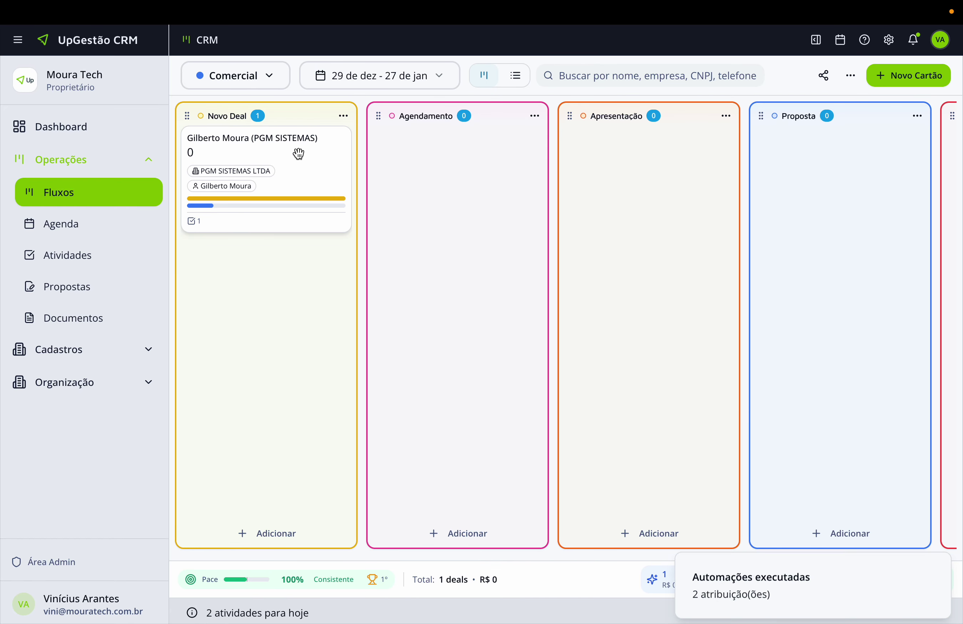
{"action": "left_click", "coordinate": [218, 155]}
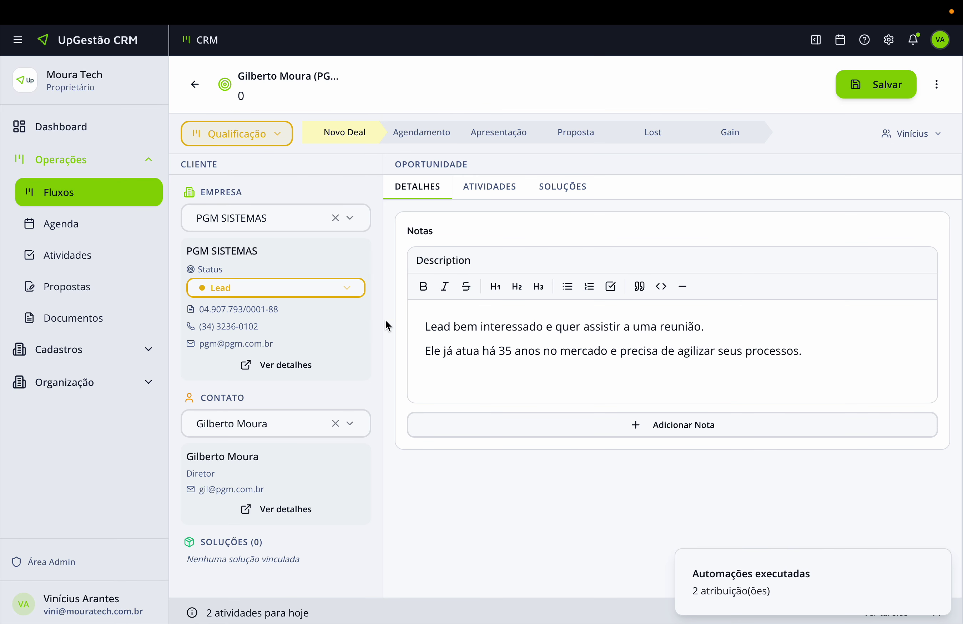
{"action": "left_click", "coordinate": [570, 424]}
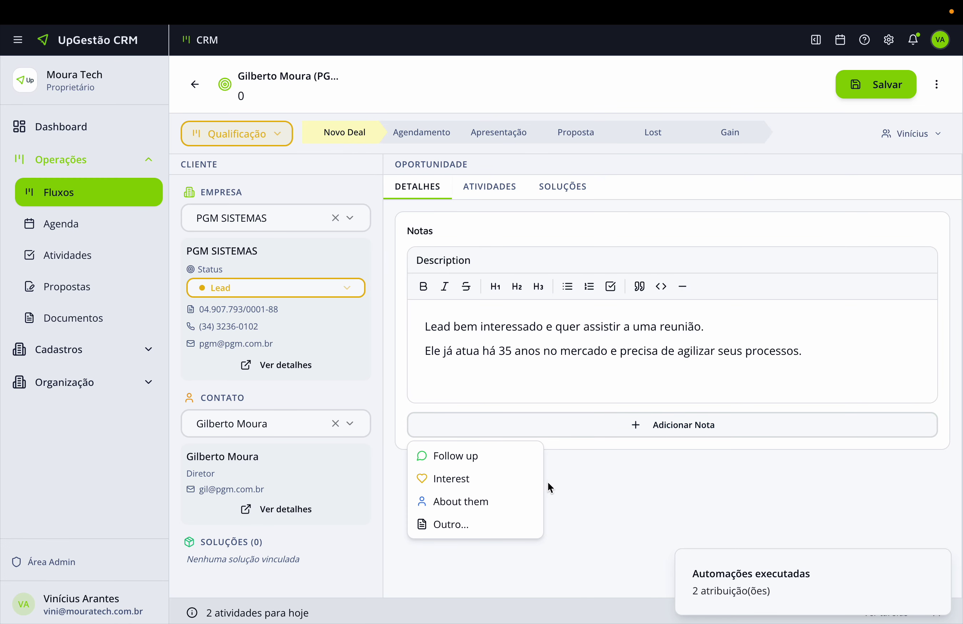
{"action": "left_click", "coordinate": [490, 460]}
Check the deal's notes for 'Fazer card comercial.' and return to the Comercial board.
{"action": "scroll", "coordinate": [536, 492], "scroll_direction": "down", "scroll_amount": 2}
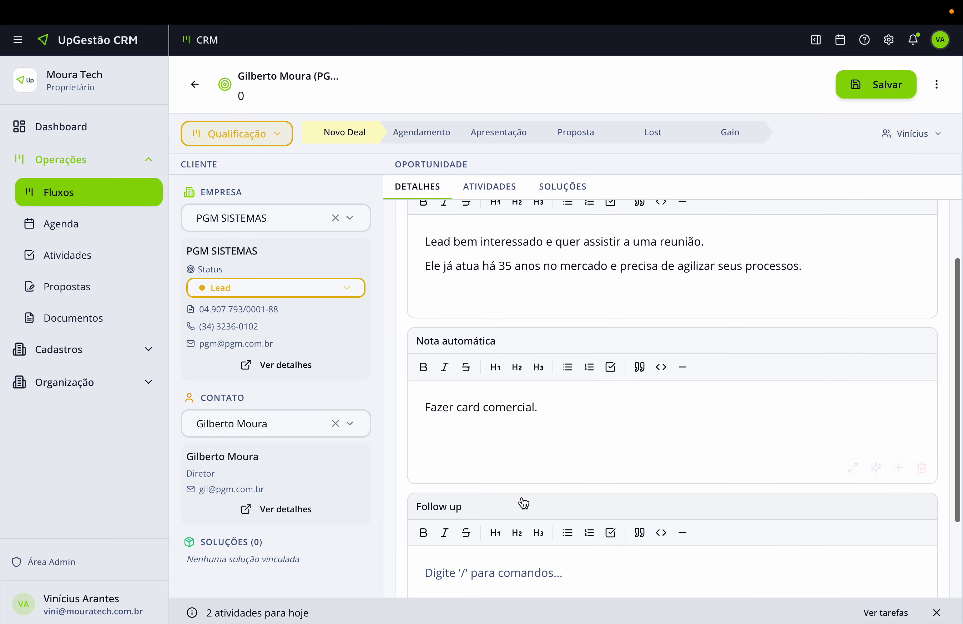
{"action": "scroll", "coordinate": [483, 408], "scroll_direction": "down", "scroll_amount": 3}
{"action": "scroll", "coordinate": [478, 338], "scroll_direction": "up", "scroll_amount": 3}
{"action": "scroll", "coordinate": [478, 351], "scroll_direction": "down", "scroll_amount": 3}
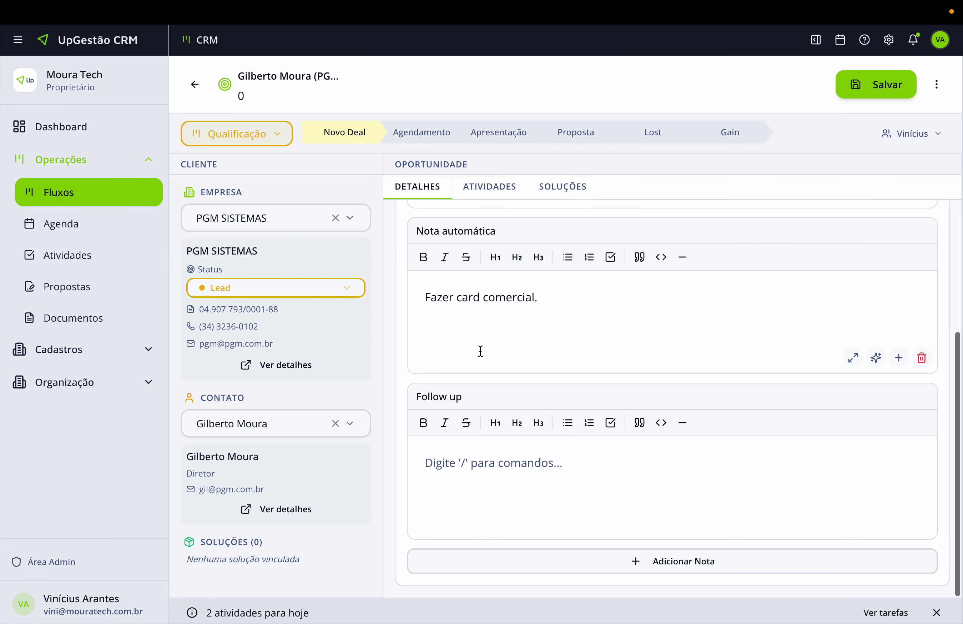
{"action": "scroll", "coordinate": [470, 377], "scroll_direction": "up", "scroll_amount": 3}
{"action": "scroll", "coordinate": [475, 349], "scroll_direction": "down", "scroll_amount": 3}
{"action": "scroll", "coordinate": [437, 284], "scroll_direction": "up", "scroll_amount": 3}
{"action": "left_click", "coordinate": [196, 85]}
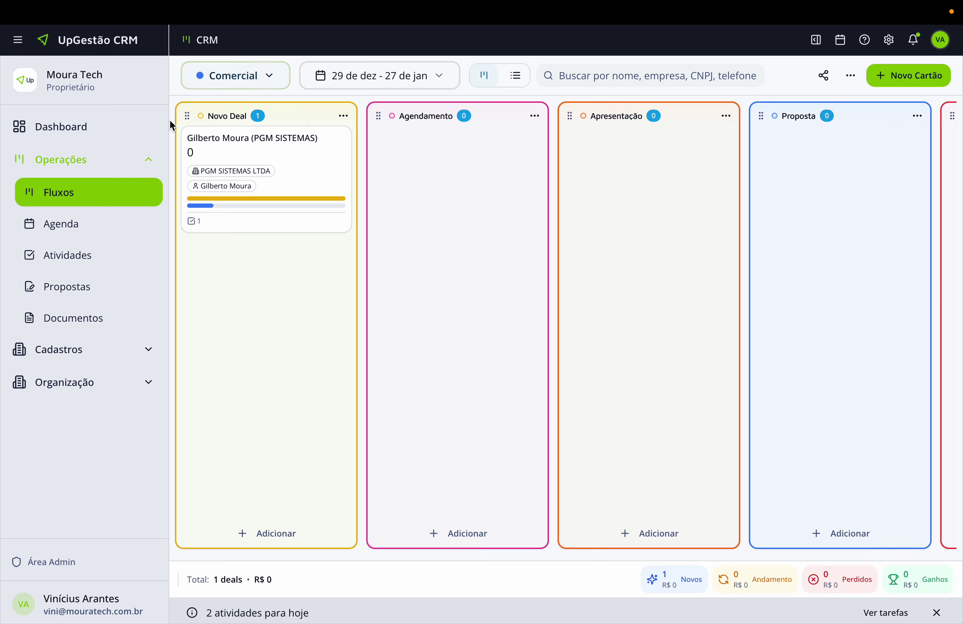
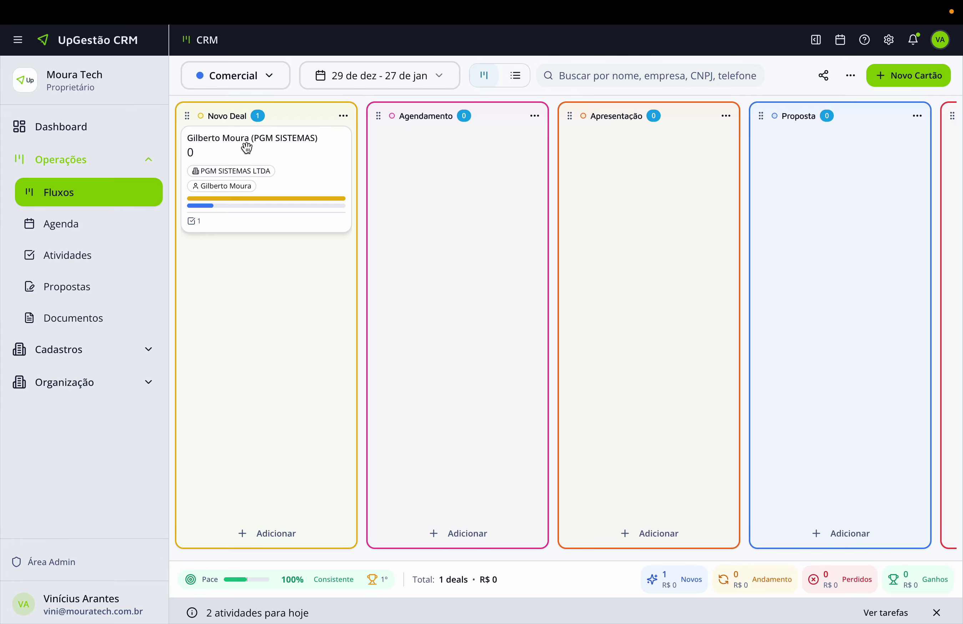
Drag the PGM SISTEMAS card from Novo Deal through Agendamento and Apresentação to Proposta, then open it.
{"action": "left_click_drag", "start_coordinate": [247, 144], "coordinate": [416, 164]}
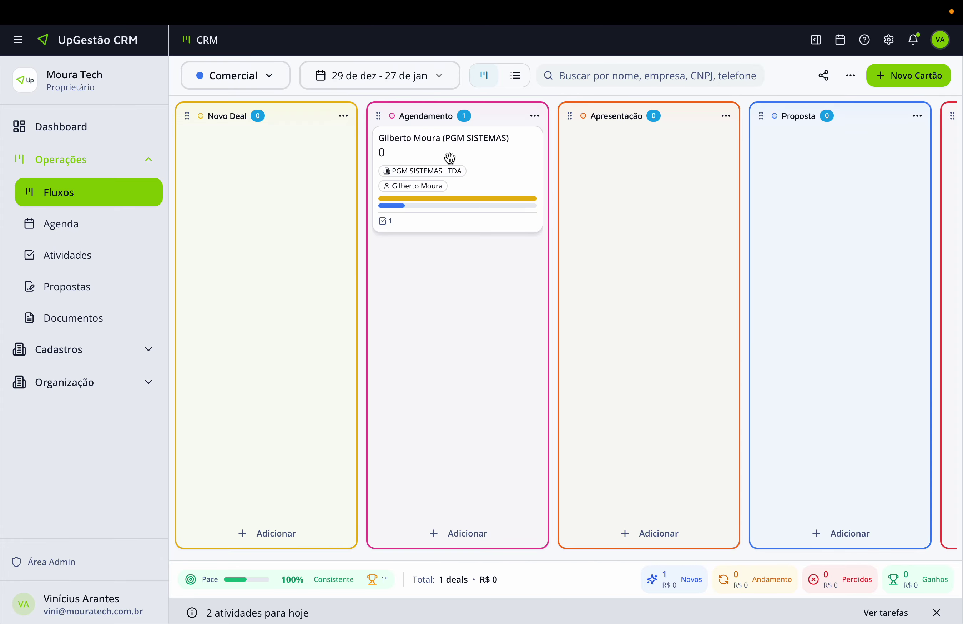
{"action": "scroll", "coordinate": [409, 162], "scroll_direction": "right", "scroll_amount": 5}
{"action": "scroll", "coordinate": [409, 162], "scroll_direction": "left", "scroll_amount": 2}
{"action": "left_click_drag", "start_coordinate": [268, 146], "coordinate": [433, 172]}
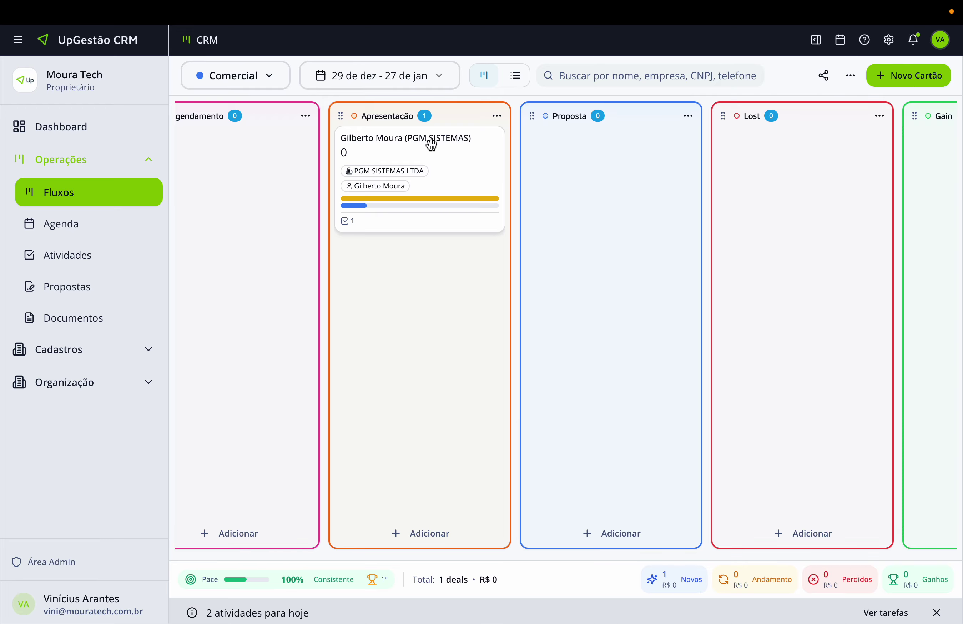
{"action": "left_click_drag", "start_coordinate": [433, 144], "coordinate": [596, 164]}
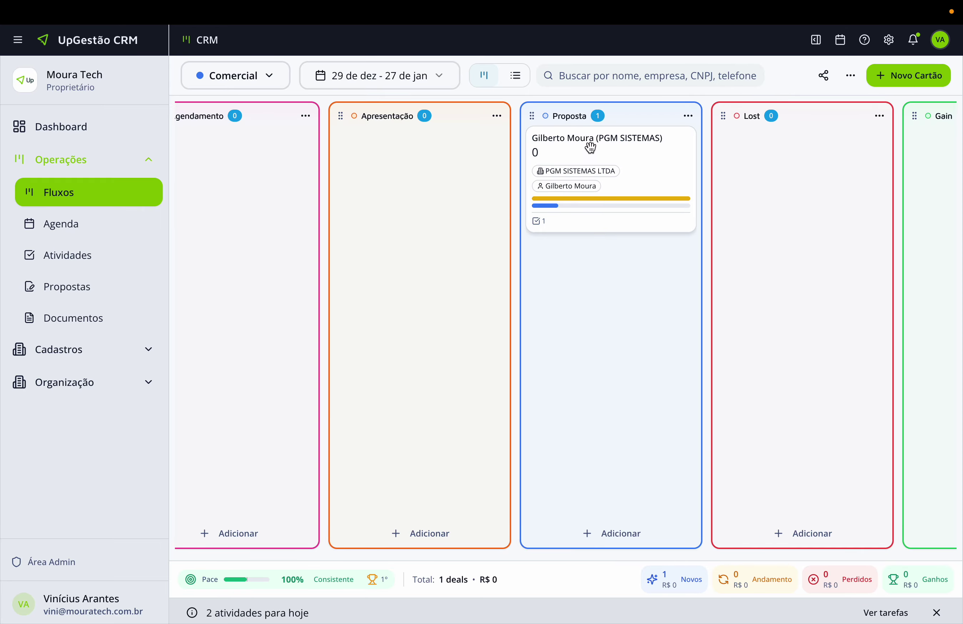
{"action": "left_click", "coordinate": [593, 147]}
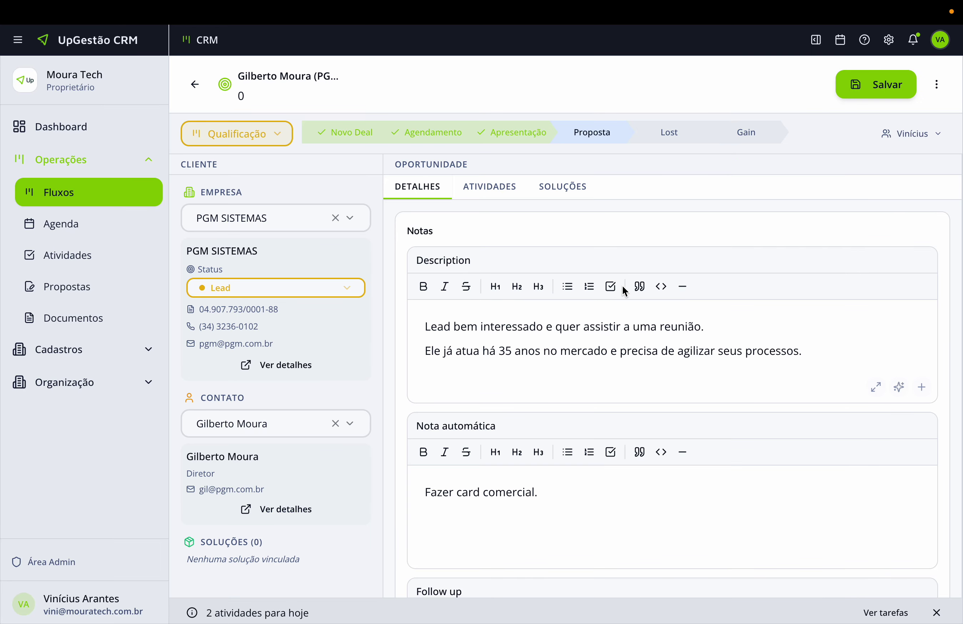
From the deal's Soluções tab, start a new proposal named 'Proposta comercial'.
{"action": "scroll", "coordinate": [629, 324], "scroll_direction": "down", "scroll_amount": 1}
{"action": "scroll", "coordinate": [620, 324], "scroll_direction": "up", "scroll_amount": 1}
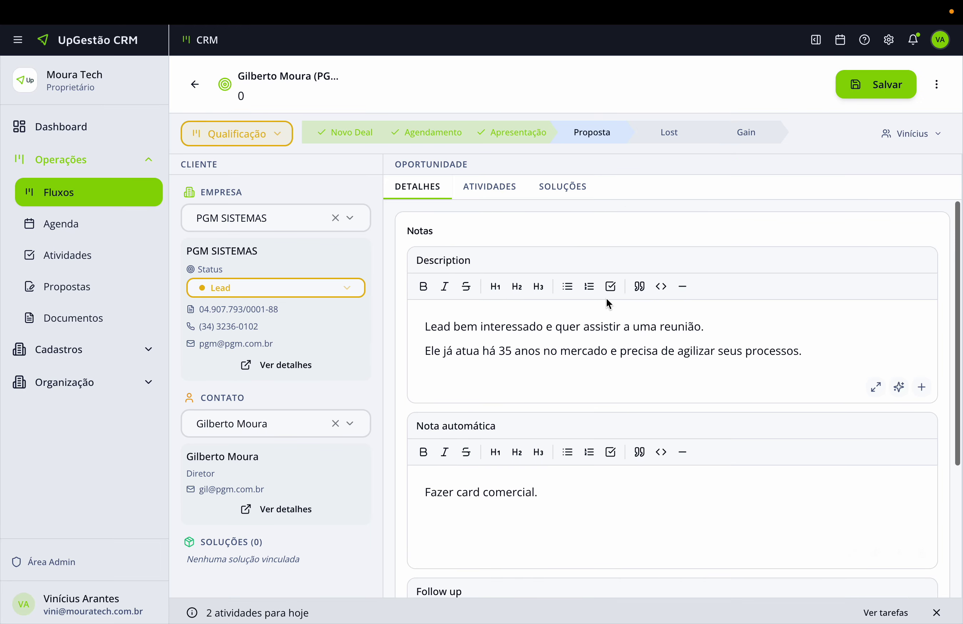
{"action": "left_click", "coordinate": [508, 189]}
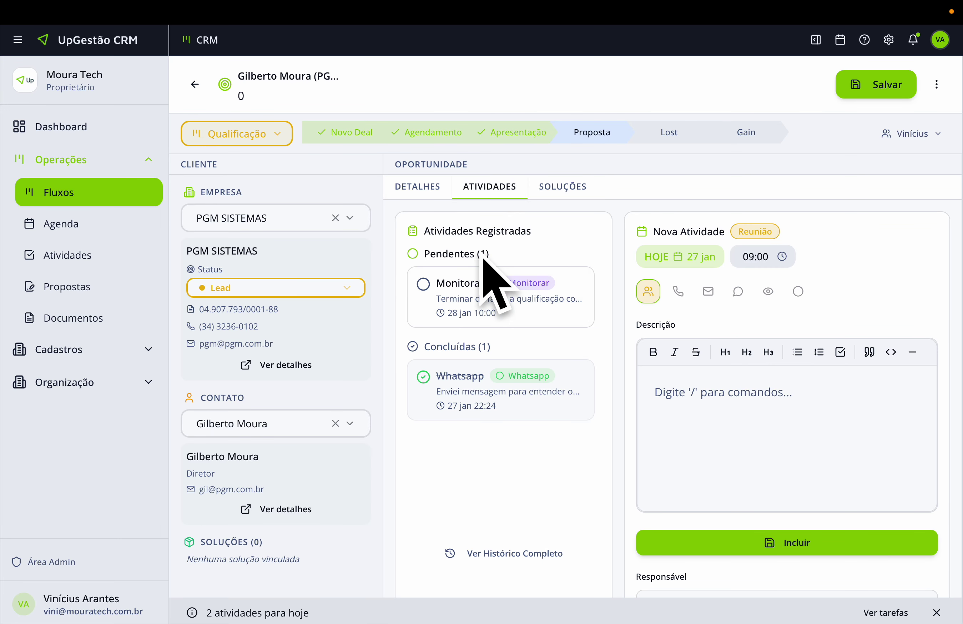
{"action": "left_click", "coordinate": [563, 193]}
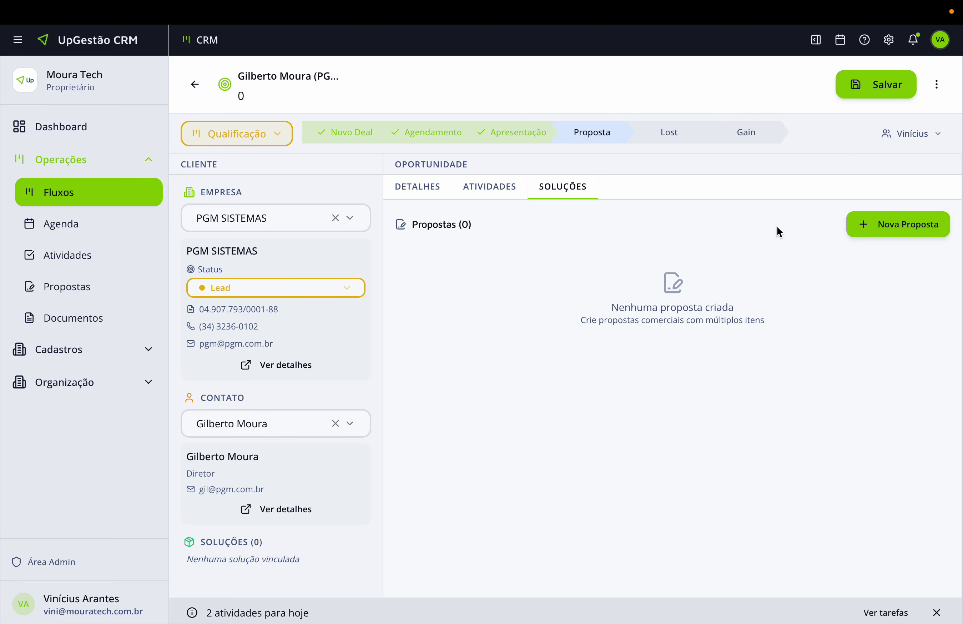
{"action": "left_click", "coordinate": [898, 222]}
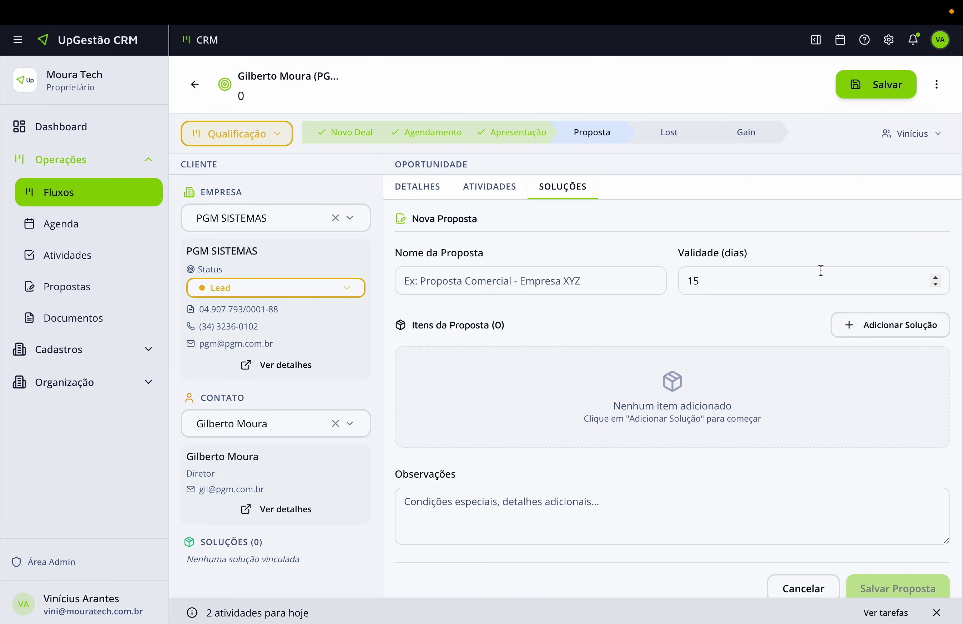
{"action": "left_click", "coordinate": [560, 279]}
{"action": "type", "text": "Prop"}
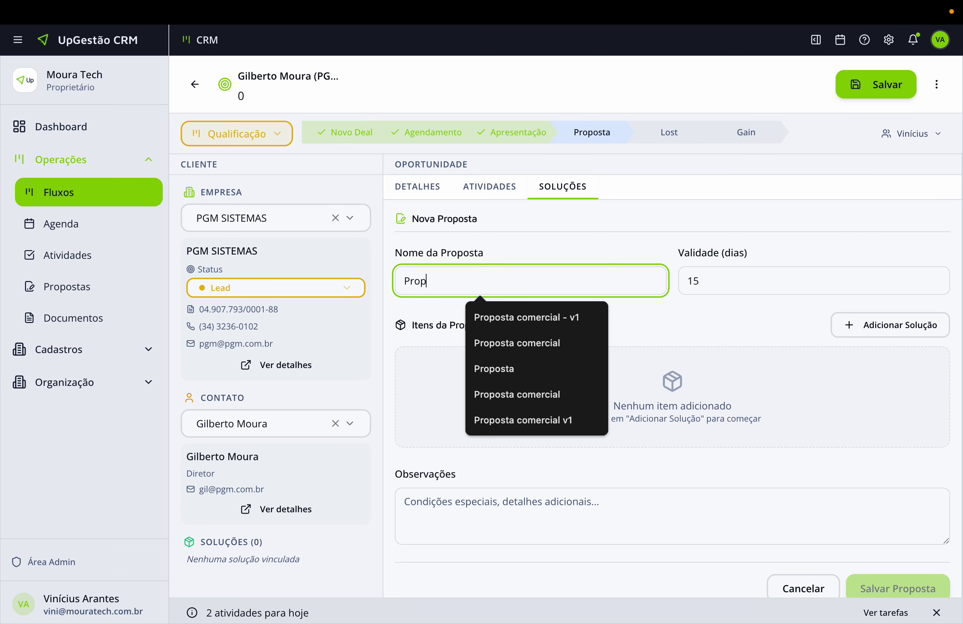
{"action": "type", "text": "osta comercial"}
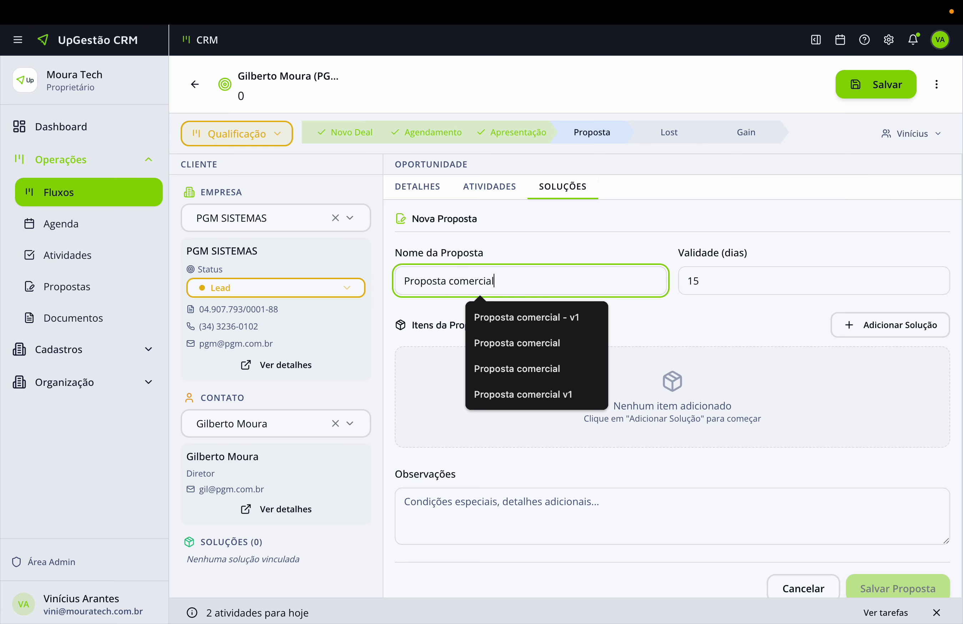
Add a solution to the proposal: Sistema ABC on the Plus plan.
{"action": "left_click", "coordinate": [864, 326]}
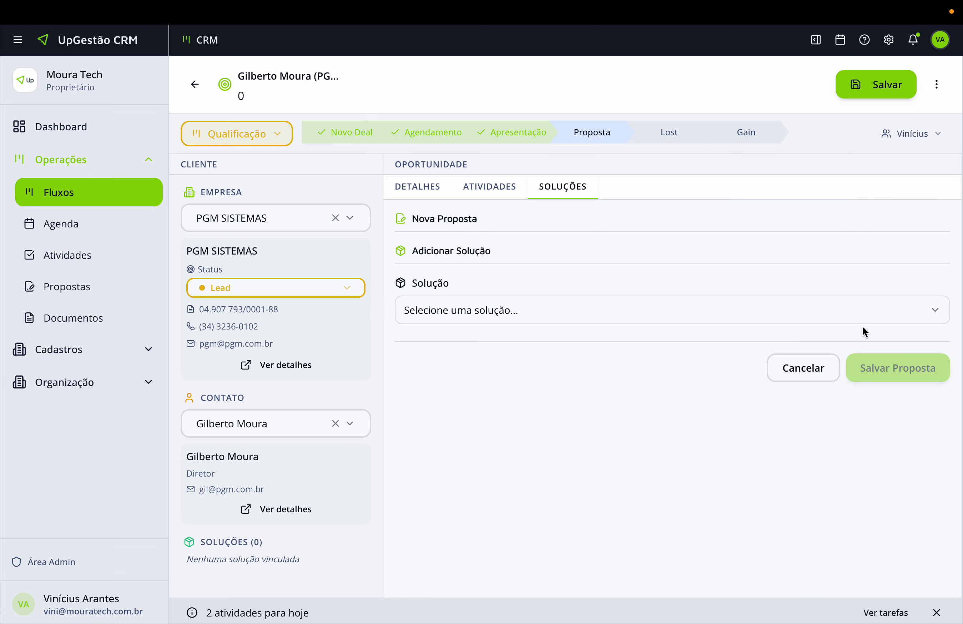
{"action": "left_click", "coordinate": [844, 315]}
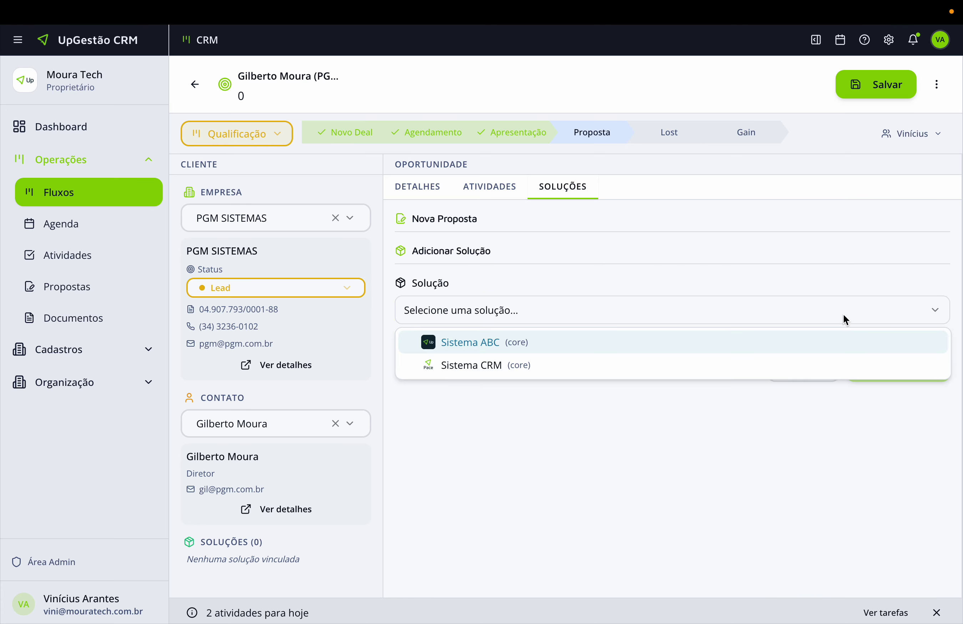
{"action": "left_click", "coordinate": [490, 351]}
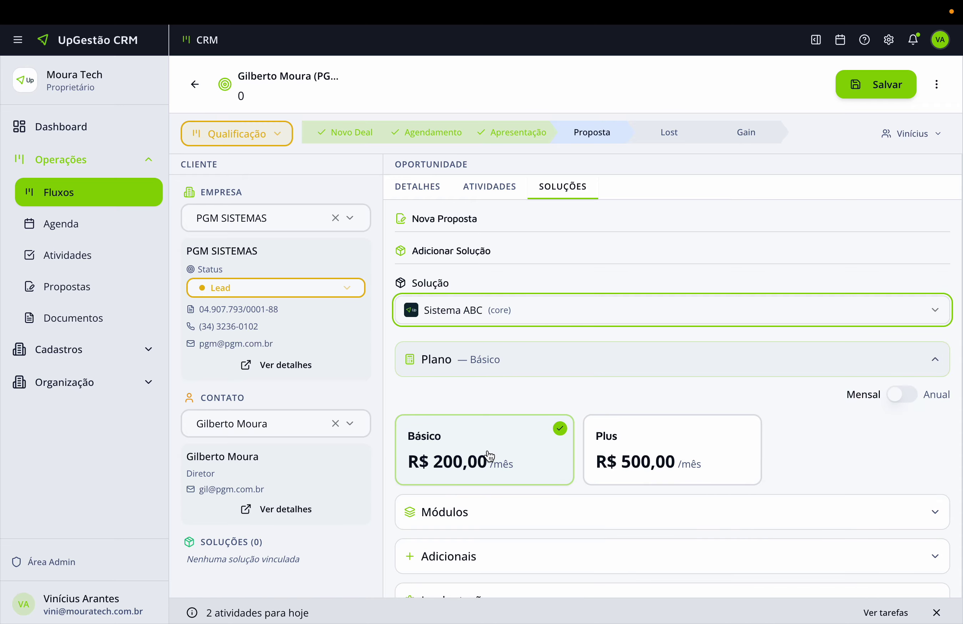
{"action": "left_click", "coordinate": [656, 458]}
Include the Integração bancária module with a 10% discount.
{"action": "scroll", "coordinate": [472, 409], "scroll_direction": "down", "scroll_amount": 3}
{"action": "left_click", "coordinate": [468, 392]}
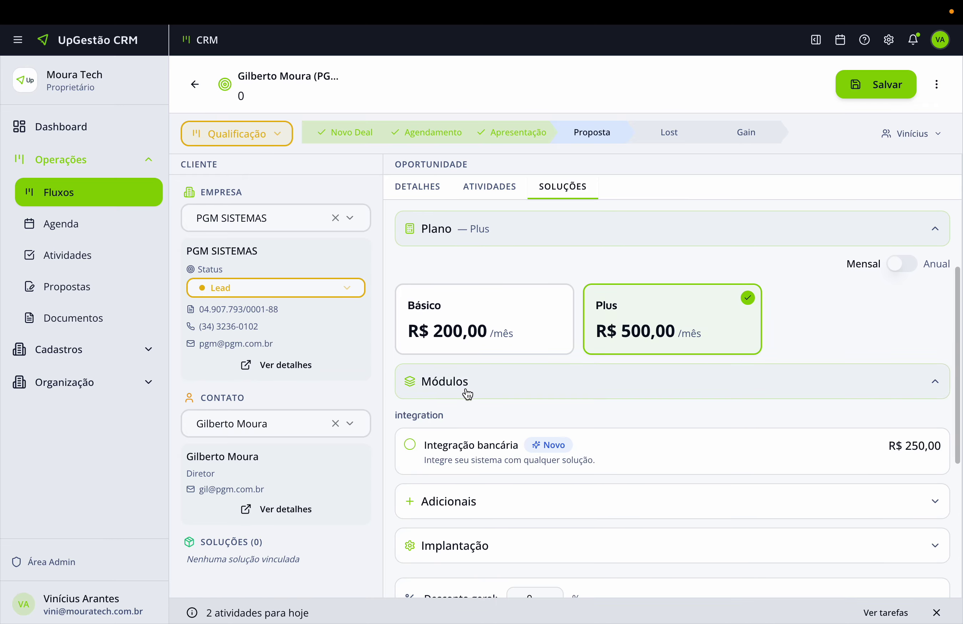
{"action": "scroll", "coordinate": [432, 429], "scroll_direction": "down", "scroll_amount": 1}
{"action": "left_click", "coordinate": [411, 421]}
{"action": "scroll", "coordinate": [467, 351], "scroll_direction": "down", "scroll_amount": 3}
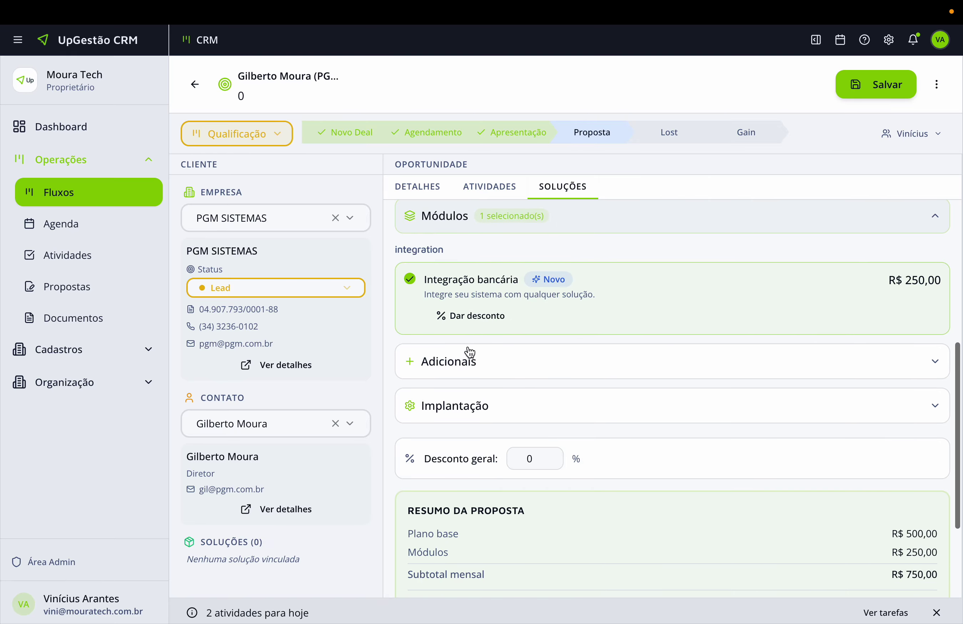
{"action": "left_click", "coordinate": [478, 317]}
{"action": "left_click", "coordinate": [508, 373]}
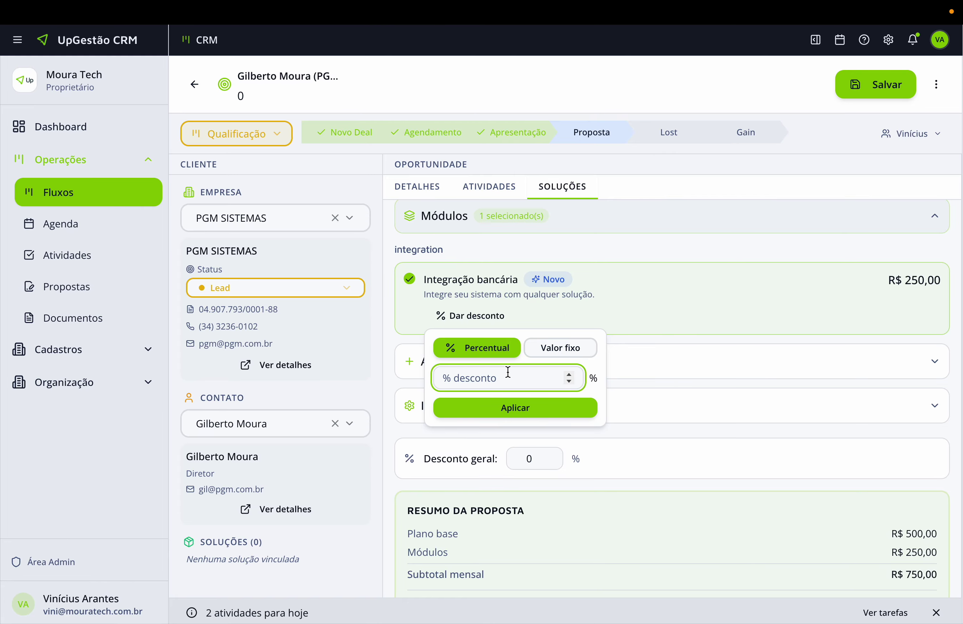
{"action": "type", "text": "10"}
{"action": "left_click", "coordinate": [506, 404]}
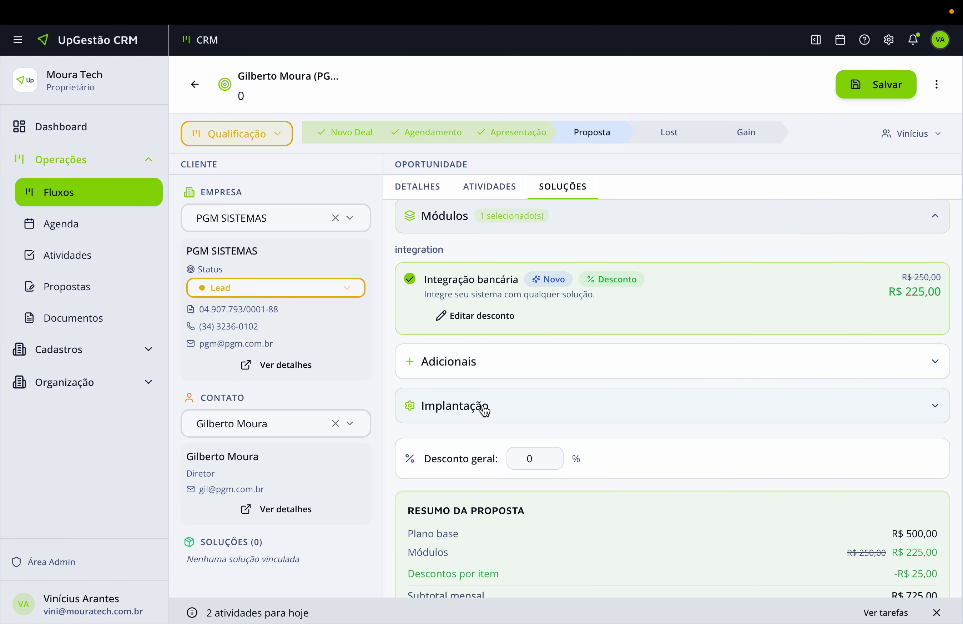
Add the WhatsApp integration add-on with quantity 3.
{"action": "left_click", "coordinate": [469, 369]}
{"action": "left_click", "coordinate": [410, 405]}
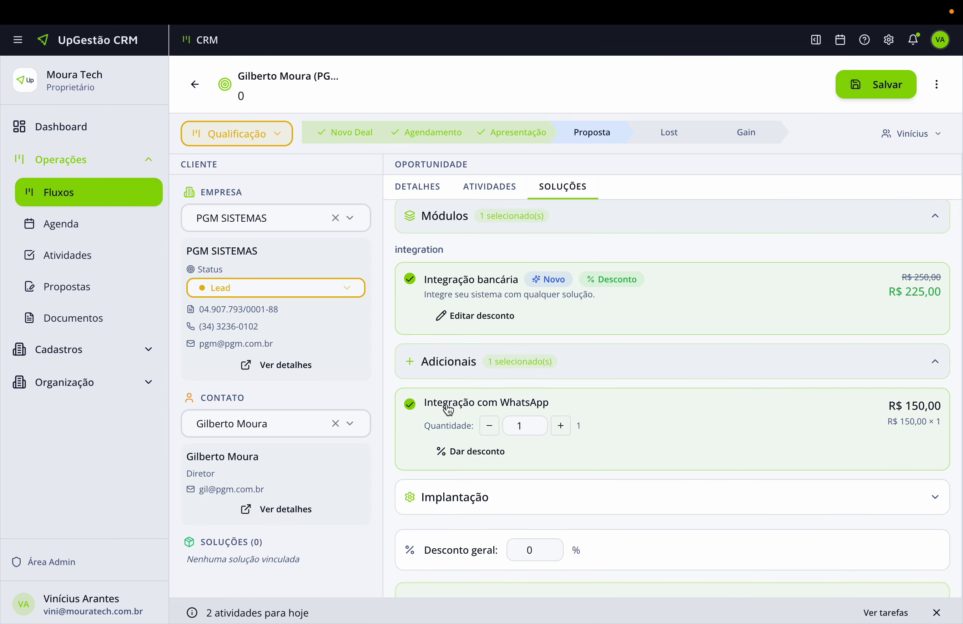
{"action": "scroll", "coordinate": [483, 402], "scroll_direction": "down", "scroll_amount": 2}
{"action": "left_click", "coordinate": [561, 373]}
{"action": "left_click", "coordinate": [561, 372]}
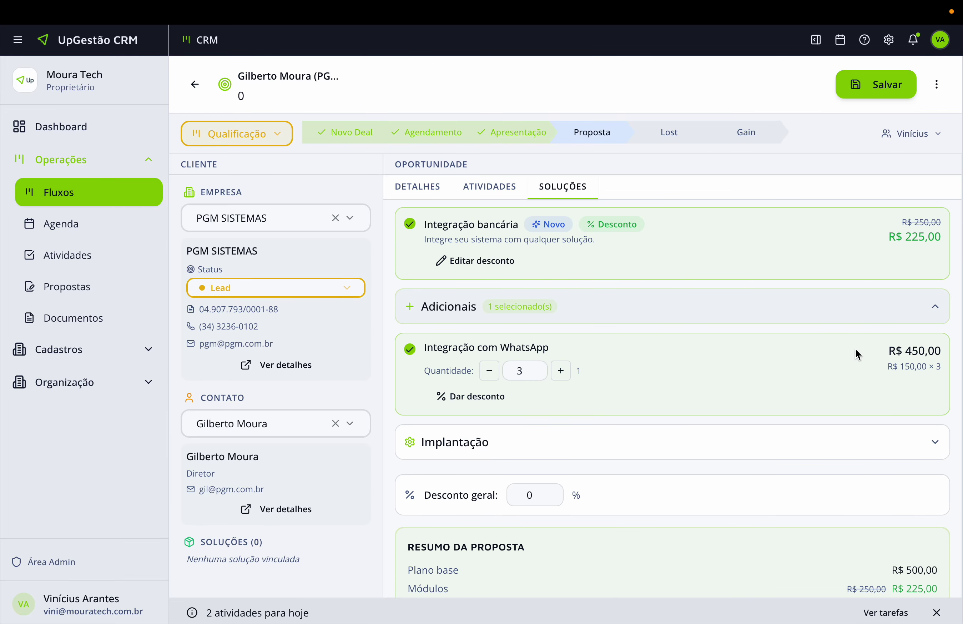
Choose Setup Básico implementation and apply a 5% overall discount.
{"action": "left_click", "coordinate": [423, 446]}
{"action": "scroll", "coordinate": [491, 474], "scroll_direction": "down", "scroll_amount": 4}
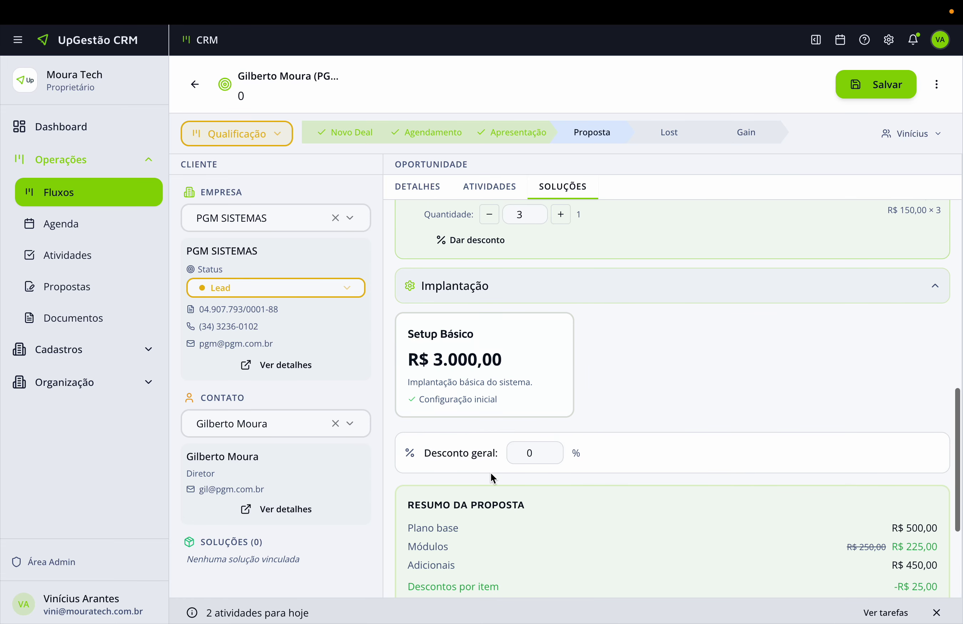
{"action": "left_click", "coordinate": [463, 376]}
{"action": "left_click", "coordinate": [522, 452]}
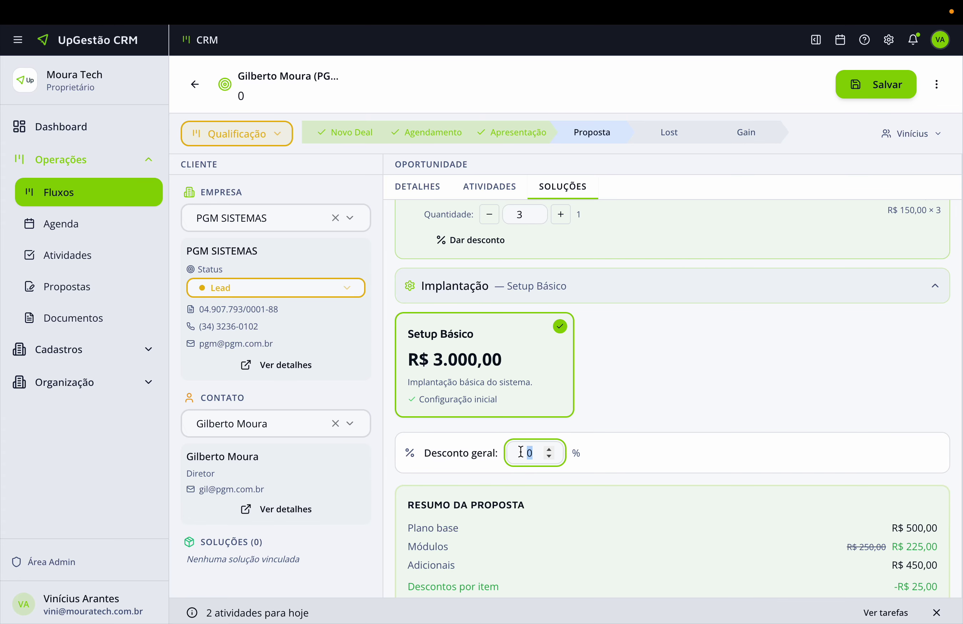
{"action": "type", "text": "5"}
{"action": "left_click", "coordinate": [670, 505]}
Review the discount, monthly, setup and first-payment totals, then save the Sistema ABC solution.
{"action": "scroll", "coordinate": [668, 502], "scroll_direction": "down", "scroll_amount": 5}
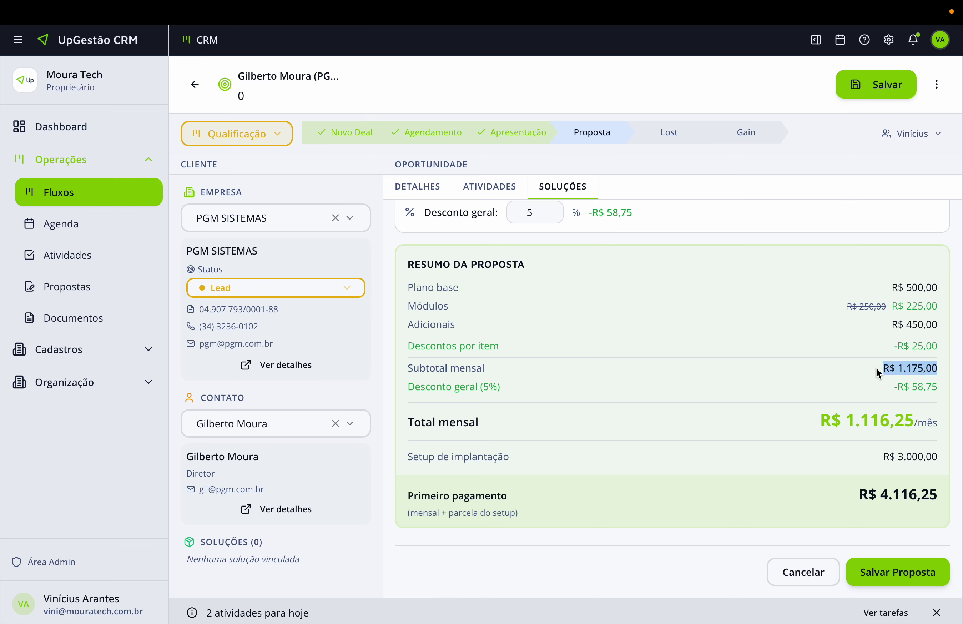
{"action": "triple_click", "coordinate": [931, 388]}
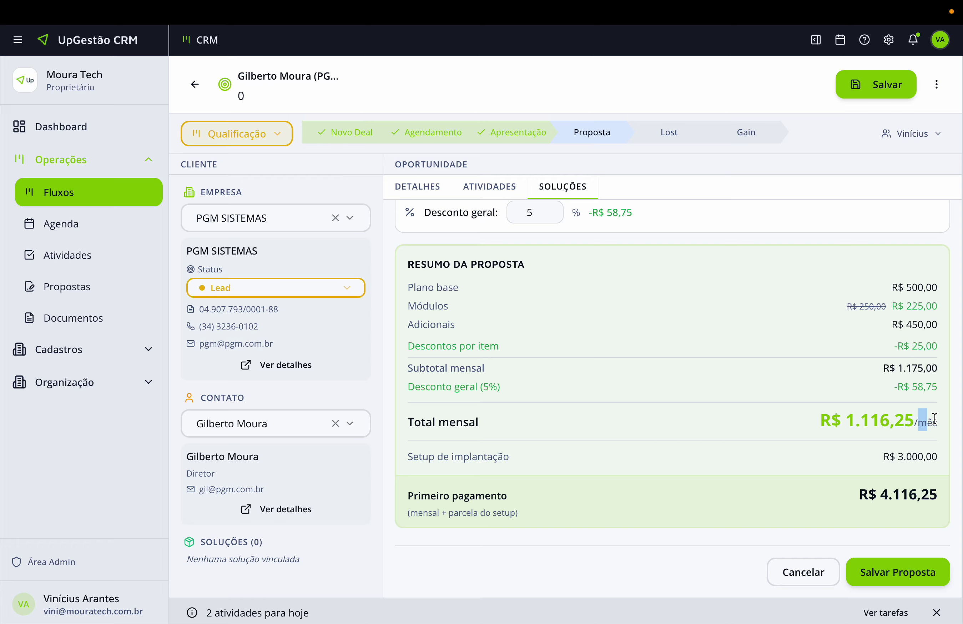
{"action": "left_click_drag", "start_coordinate": [935, 419], "coordinate": [776, 411]}
{"action": "left_click_drag", "start_coordinate": [898, 456], "coordinate": [922, 454]}
{"action": "left_click", "coordinate": [932, 490]}
{"action": "left_click_drag", "start_coordinate": [913, 492], "coordinate": [873, 491]}
{"action": "left_click", "coordinate": [871, 487]}
{"action": "left_click", "coordinate": [901, 573]}
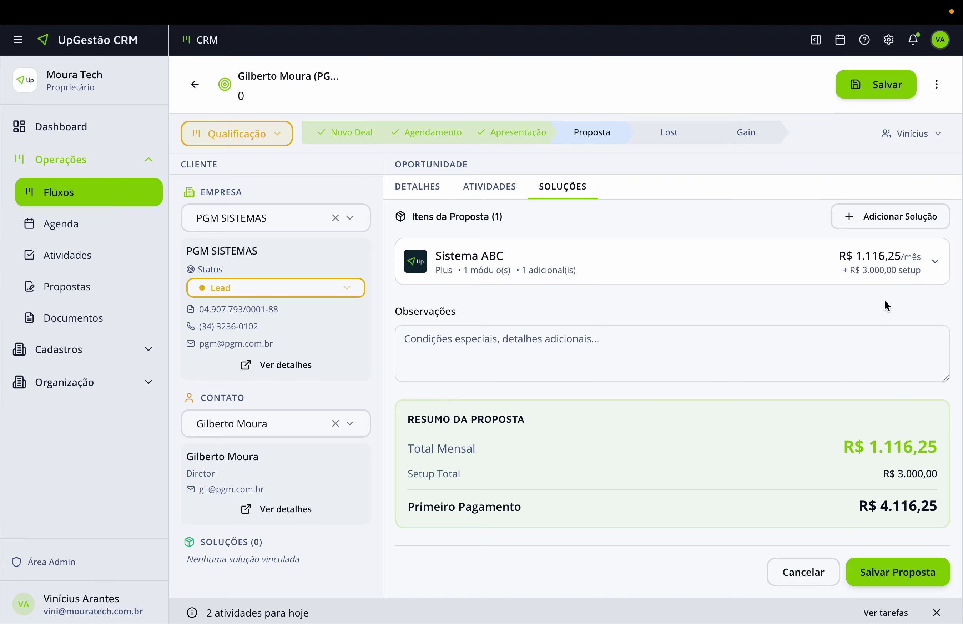
{"action": "left_click", "coordinate": [878, 217]}
Add Sistema CRM on the Pro plan with implantação, making the monthly total R$ 2.116,25.
{"action": "left_click", "coordinate": [530, 318]}
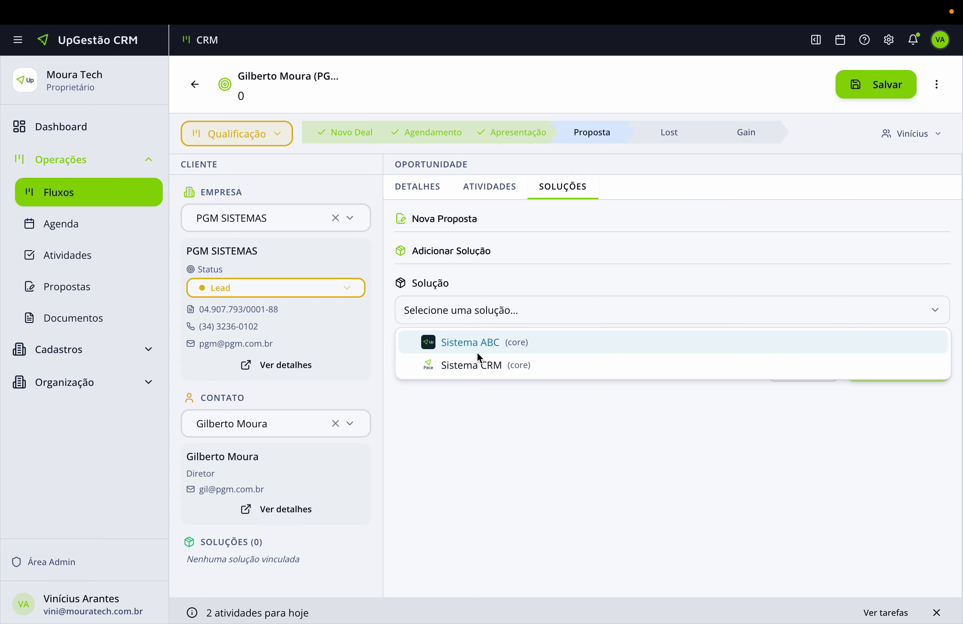
{"action": "left_click", "coordinate": [472, 366]}
{"action": "left_click", "coordinate": [652, 458]}
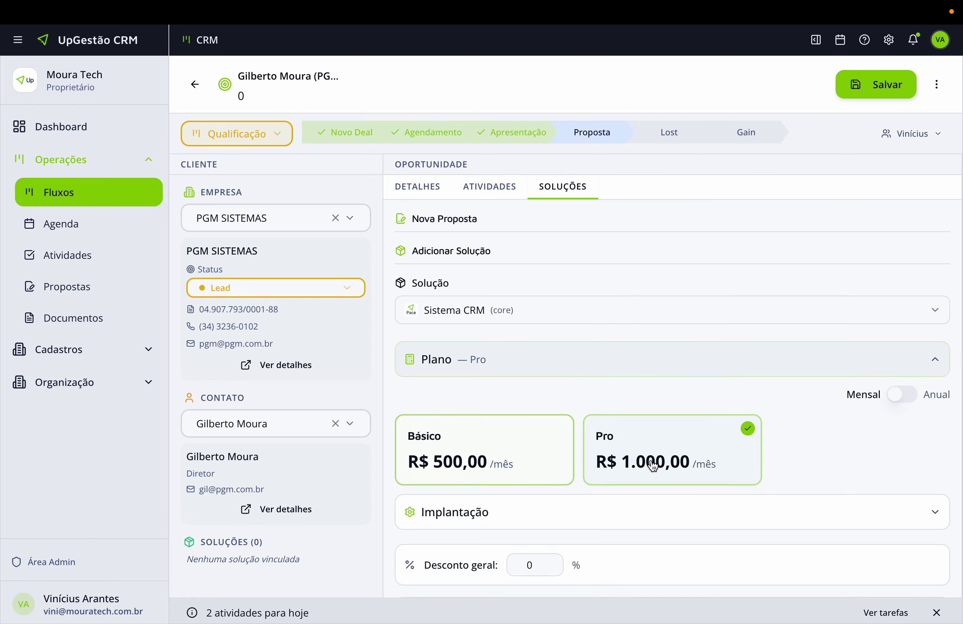
{"action": "scroll", "coordinate": [613, 424], "scroll_direction": "down", "scroll_amount": 3}
{"action": "left_click", "coordinate": [568, 376]}
{"action": "left_click", "coordinate": [544, 421]}
{"action": "scroll", "coordinate": [725, 509], "scroll_direction": "down", "scroll_amount": 5}
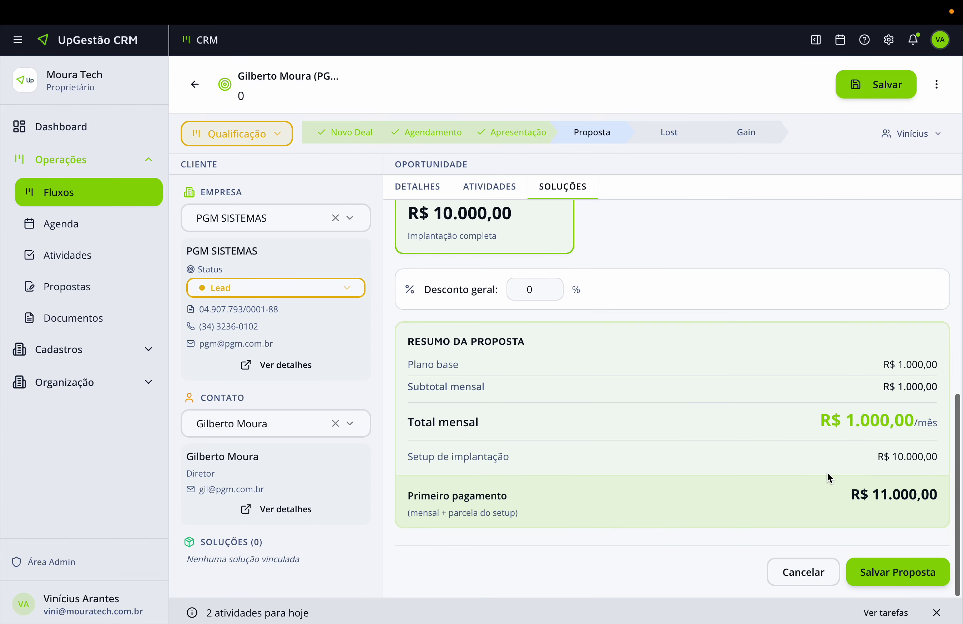
{"action": "left_click", "coordinate": [924, 572]}
{"action": "scroll", "coordinate": [778, 322], "scroll_direction": "up", "scroll_amount": 3}
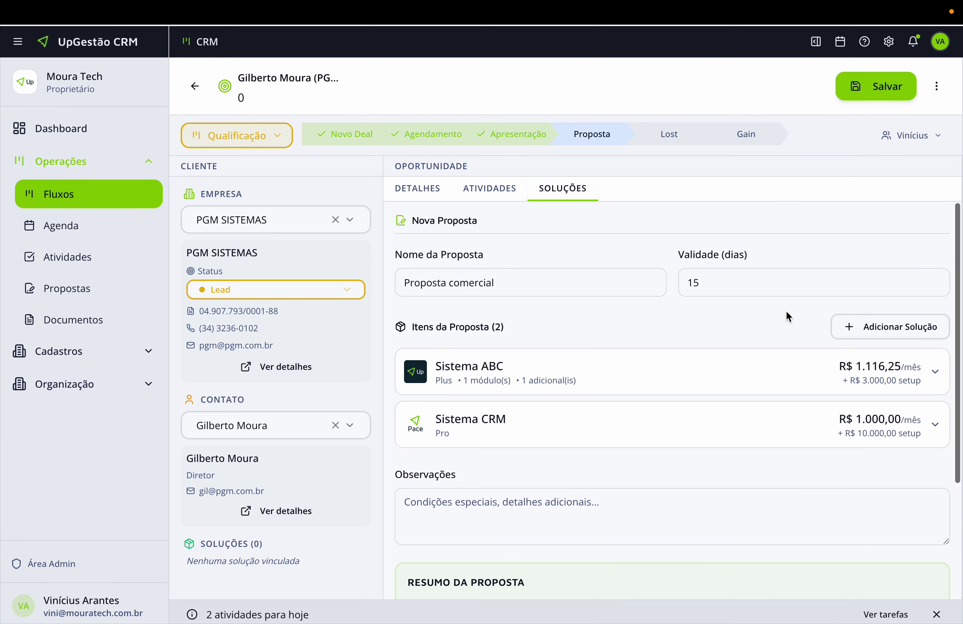
{"action": "scroll", "coordinate": [795, 360], "scroll_direction": "down", "scroll_amount": 3}
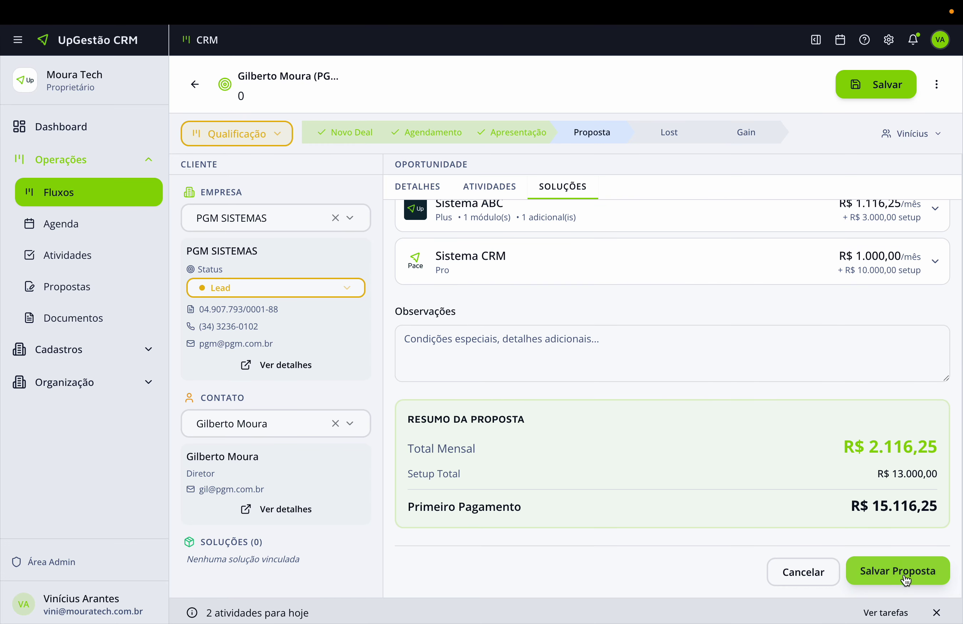
Save the proposal and open its Compartilhar link in a new tab.
{"action": "left_click", "coordinate": [895, 571]}
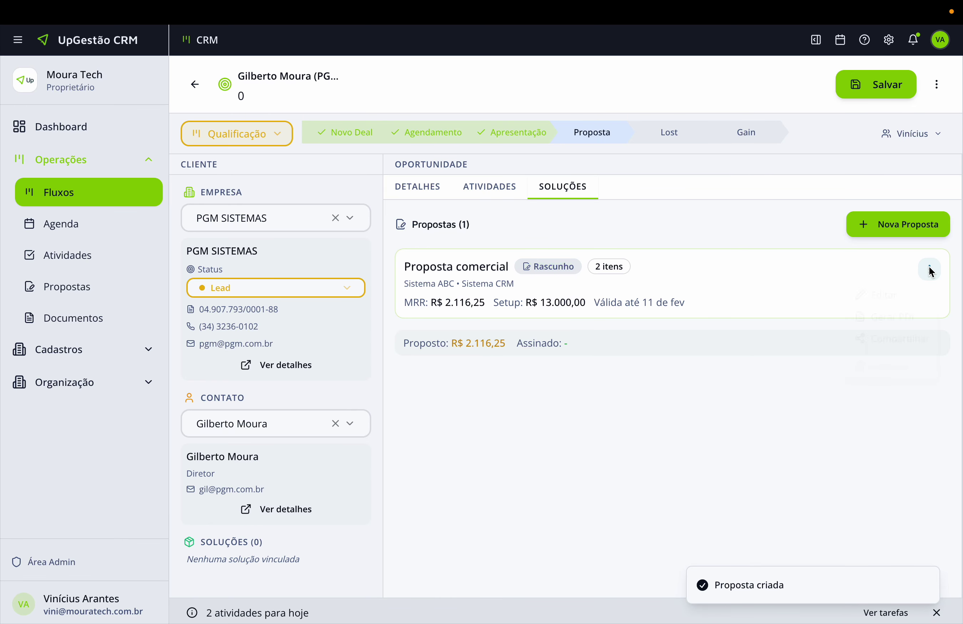
{"action": "left_click", "coordinate": [930, 269]}
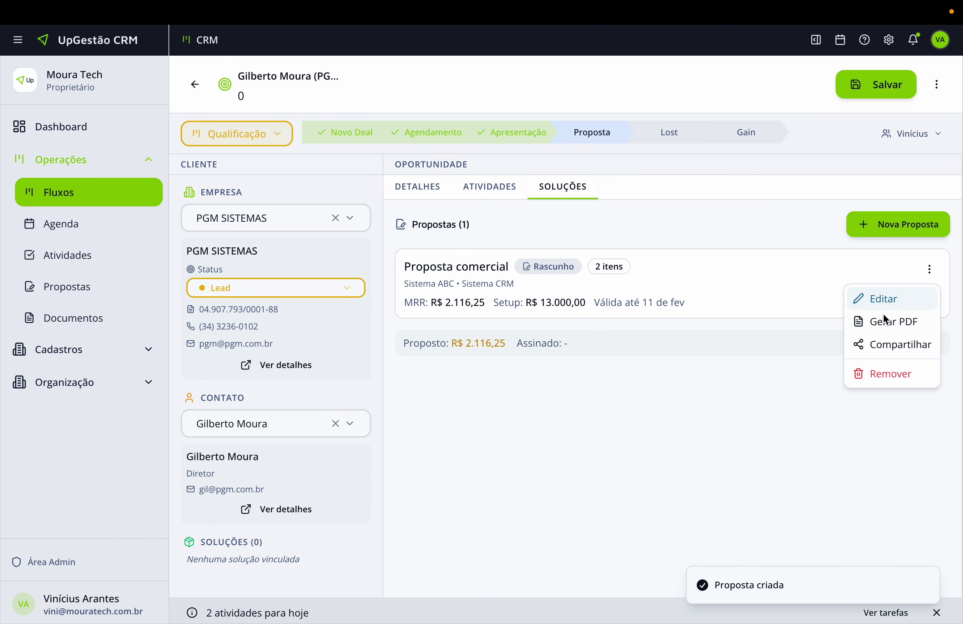
{"action": "left_click", "coordinate": [879, 345]}
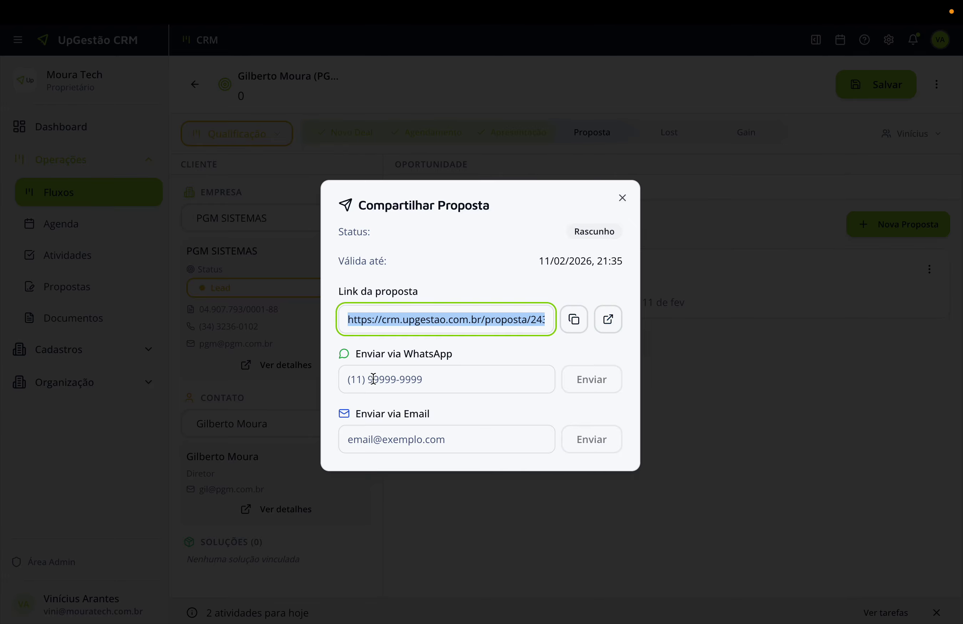
{"action": "left_click", "coordinate": [610, 320]}
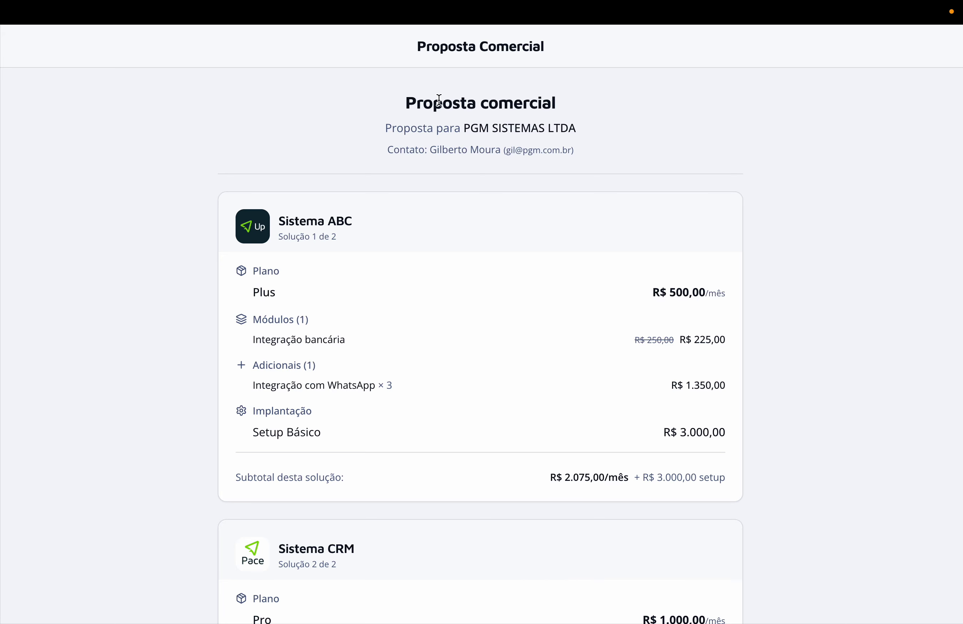
On the proposal's public page, enter the signer's full name and e-mail.
{"action": "scroll", "coordinate": [405, 113], "scroll_direction": "down", "scroll_amount": 2}
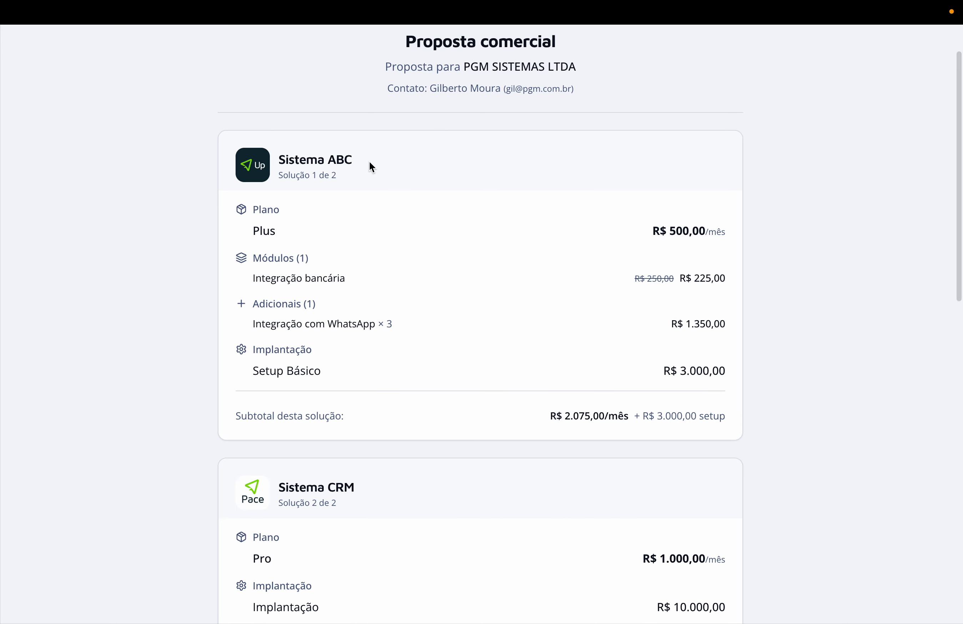
{"action": "scroll", "coordinate": [369, 161], "scroll_direction": "down", "scroll_amount": 2}
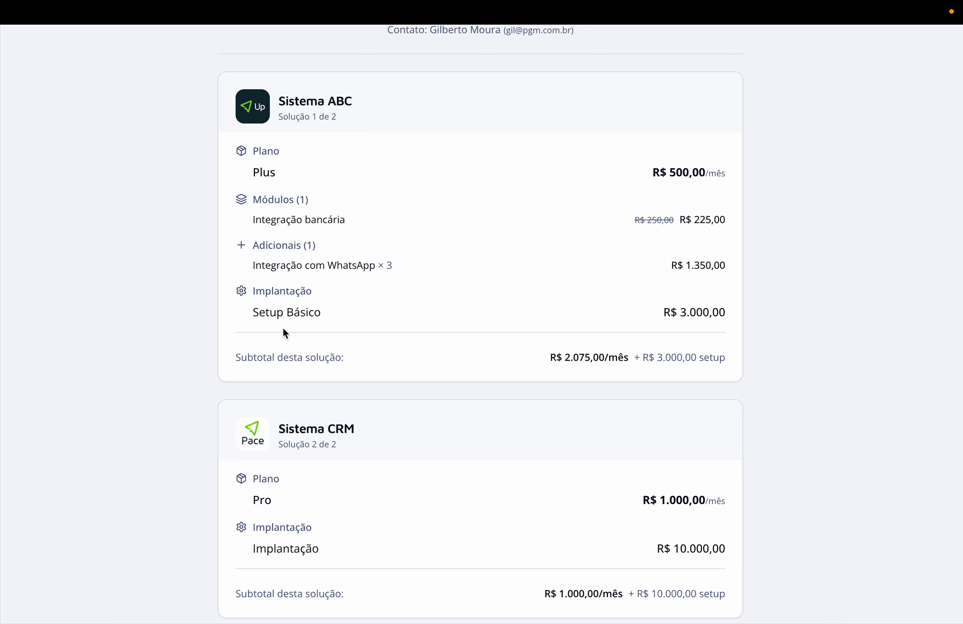
{"action": "scroll", "coordinate": [296, 337], "scroll_direction": "down", "scroll_amount": 4}
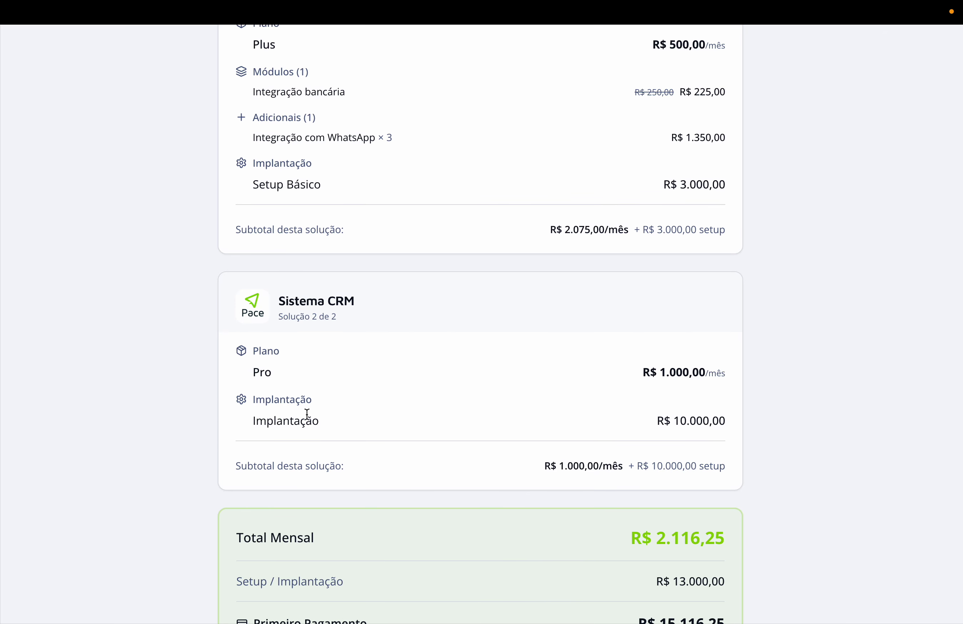
{"action": "scroll", "coordinate": [367, 415], "scroll_direction": "down", "scroll_amount": 3}
{"action": "scroll", "coordinate": [345, 401], "scroll_direction": "down", "scroll_amount": 4}
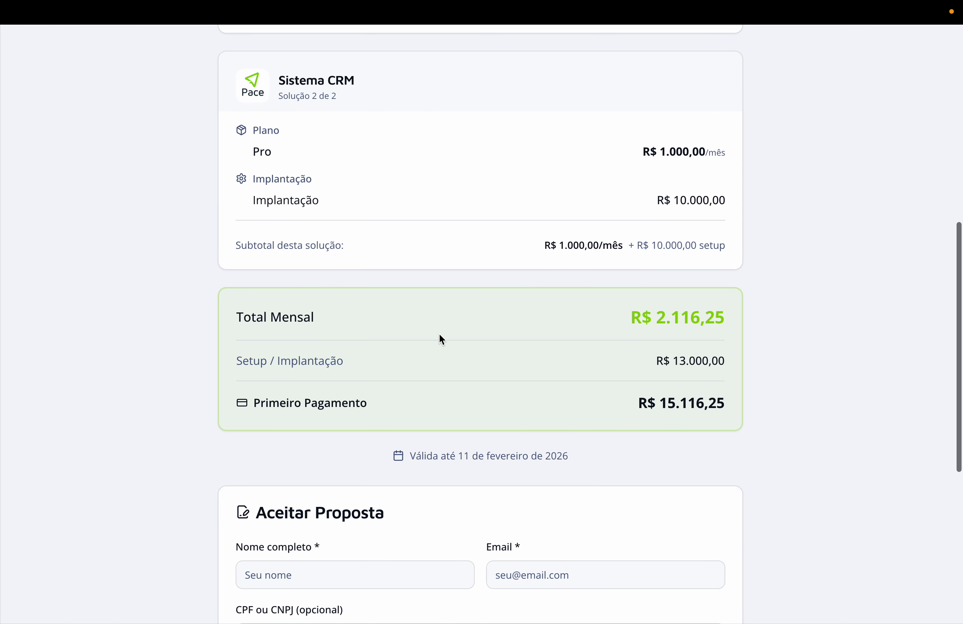
{"action": "scroll", "coordinate": [419, 273], "scroll_direction": "down", "scroll_amount": 5}
{"action": "scroll", "coordinate": [531, 267], "scroll_direction": "down", "scroll_amount": 3}
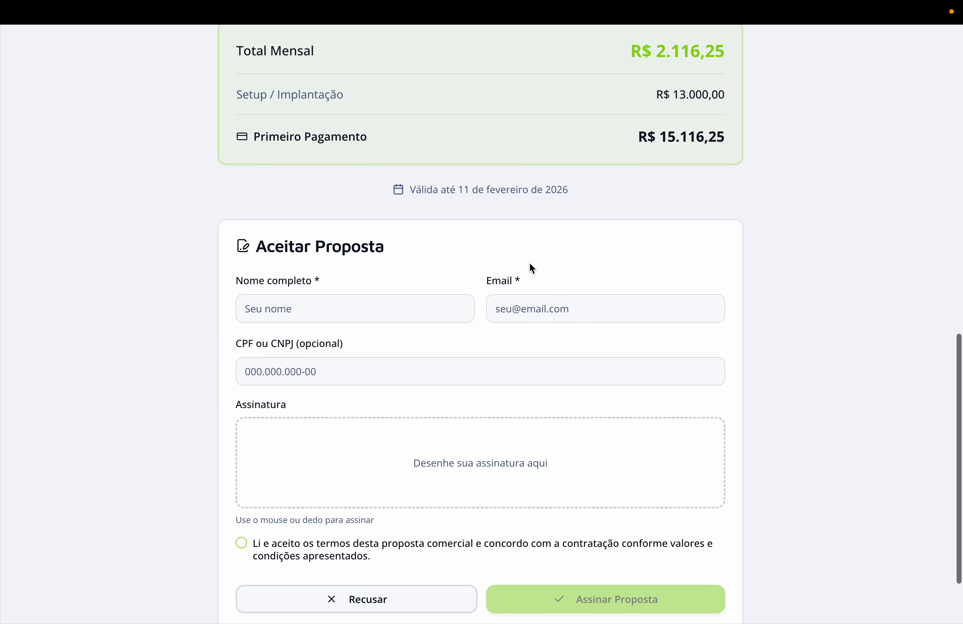
{"action": "left_click", "coordinate": [290, 317]}
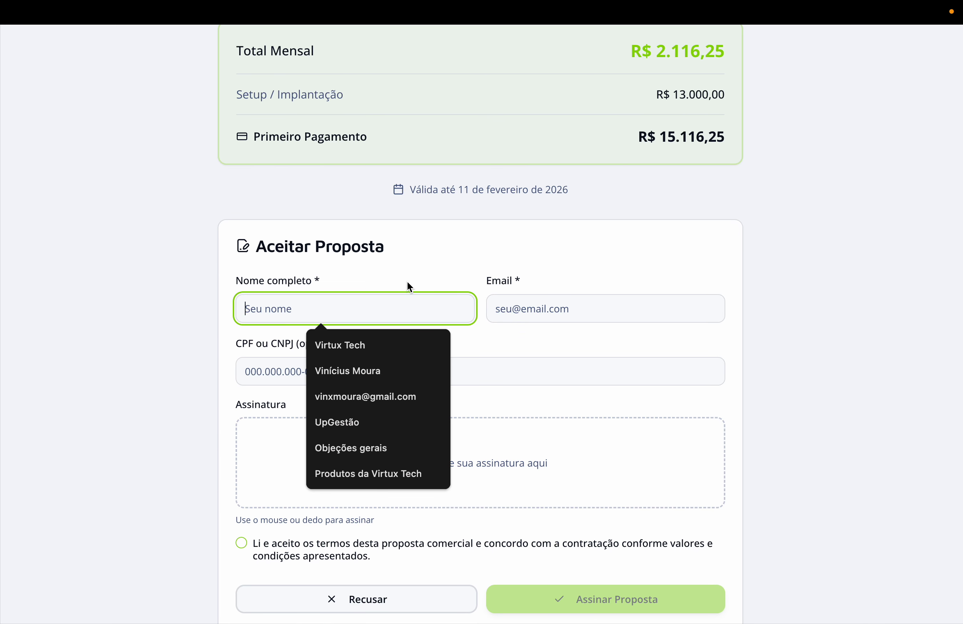
{"action": "type", "text": "V"}
{"action": "key", "text": "BackSpace"}
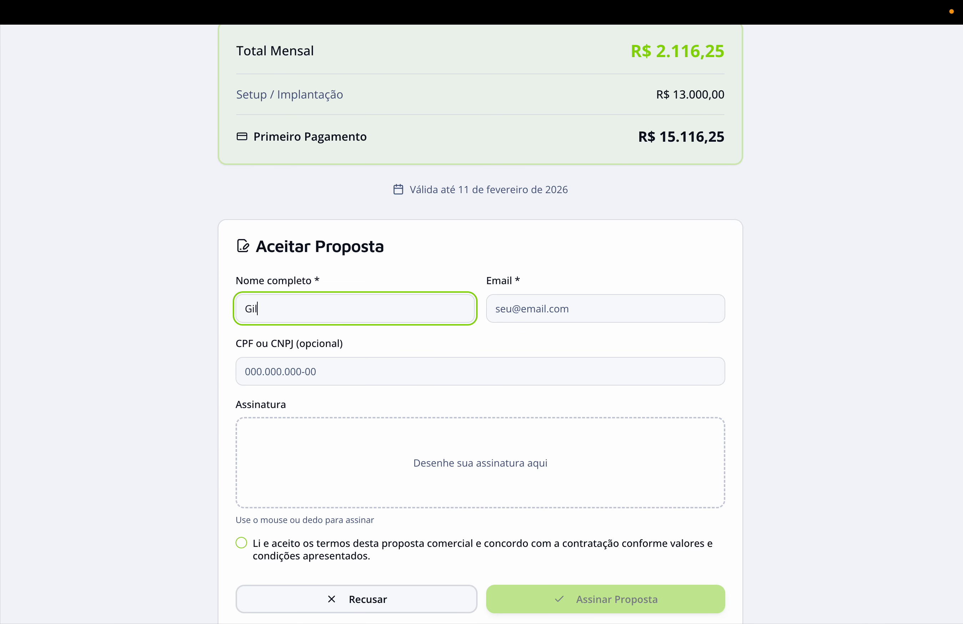
{"action": "key", "text": "Tab"}
{"action": "type", "text": "gil"}
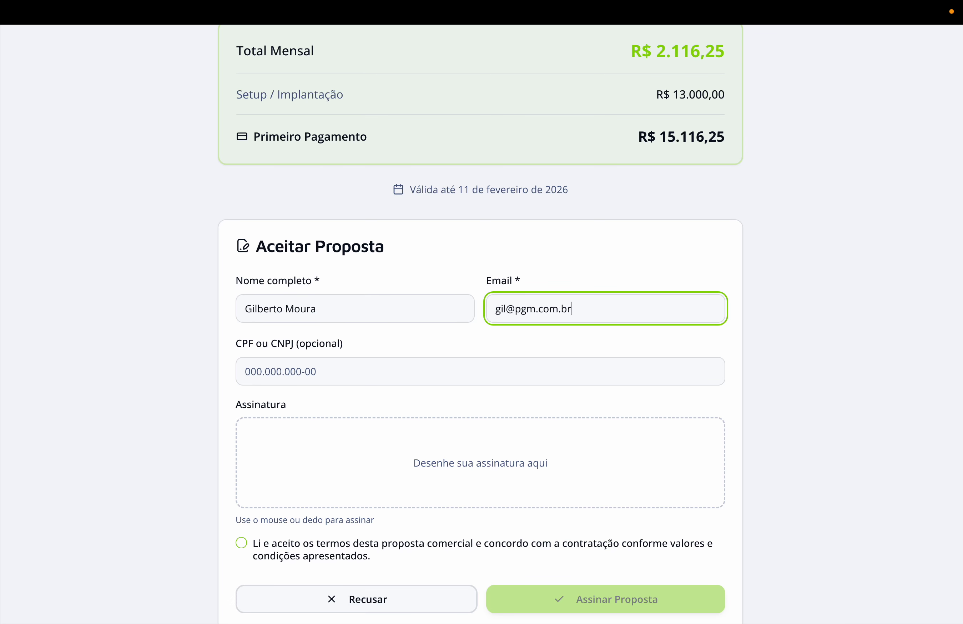
{"action": "key", "text": "Tab"}
Draw a handwritten signature and submit the proposal acceptance.
{"action": "scroll", "coordinate": [146, 393], "scroll_direction": "down", "scroll_amount": 3}
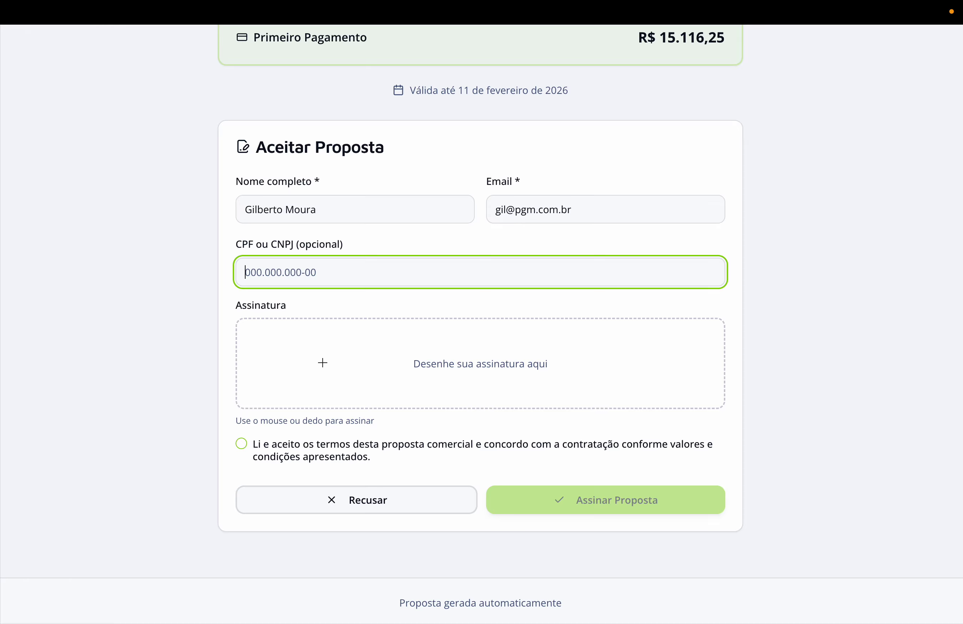
{"action": "left_click_drag", "start_coordinate": [309, 356], "coordinate": [415, 380]}
{"action": "left_click_drag", "start_coordinate": [452, 376], "coordinate": [608, 370]}
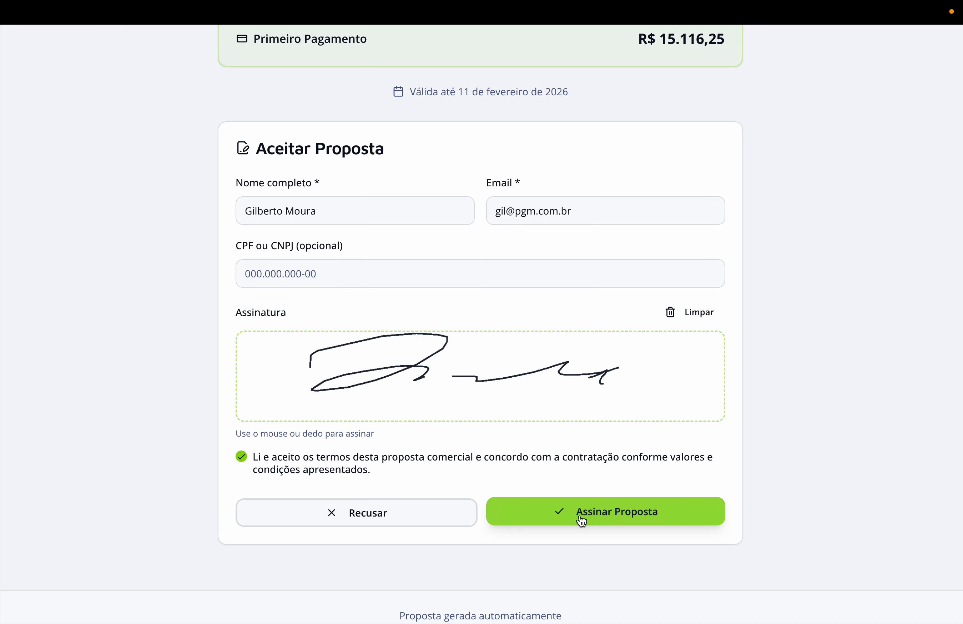
{"action": "left_click", "coordinate": [583, 518]}
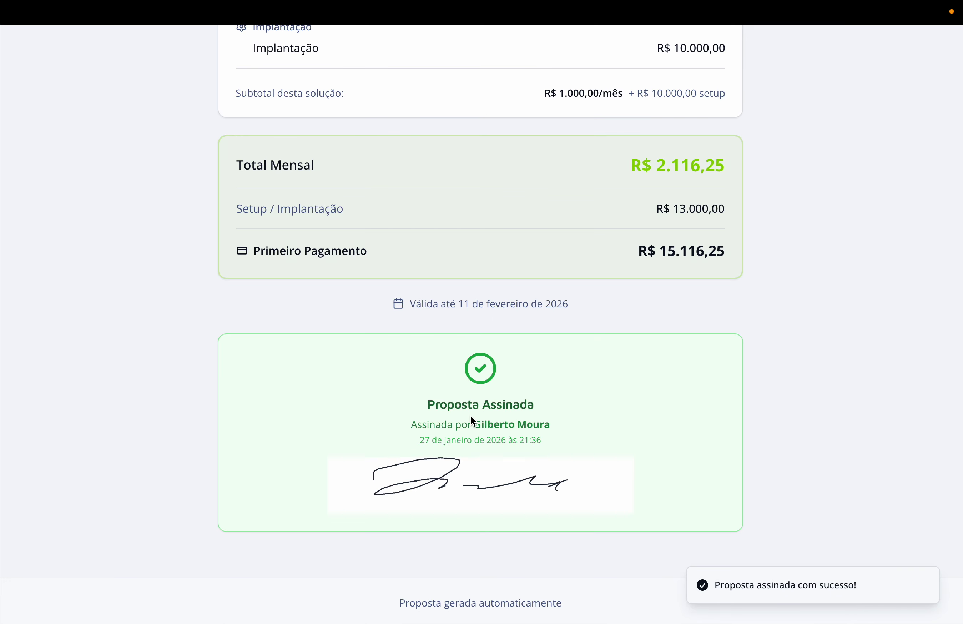
{"action": "scroll", "coordinate": [467, 417], "scroll_direction": "up", "scroll_amount": 5}
{"action": "scroll", "coordinate": [468, 416], "scroll_direction": "down", "scroll_amount": 5}
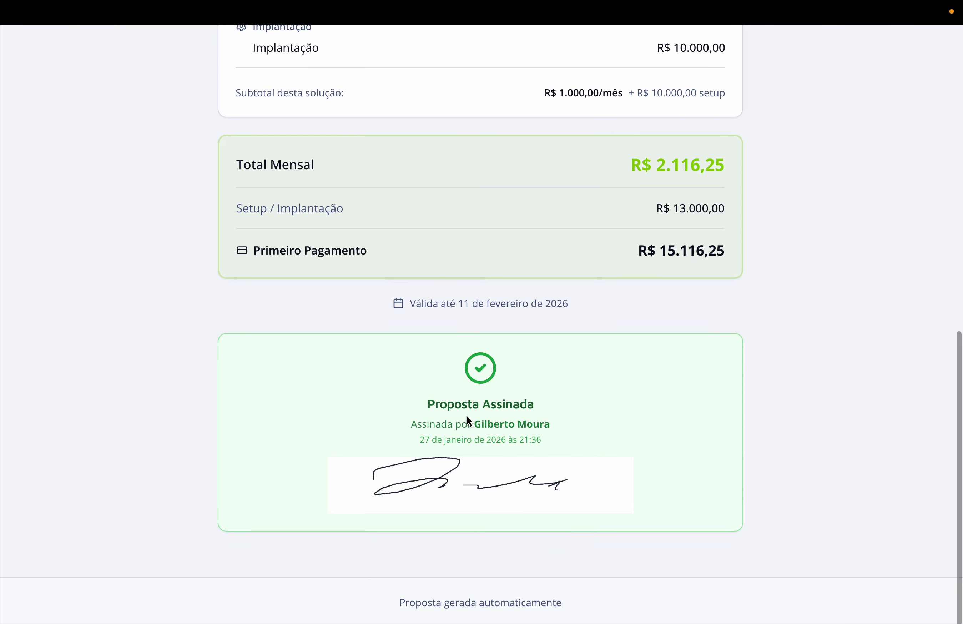
{"action": "scroll", "coordinate": [466, 409], "scroll_direction": "up", "scroll_amount": 10}
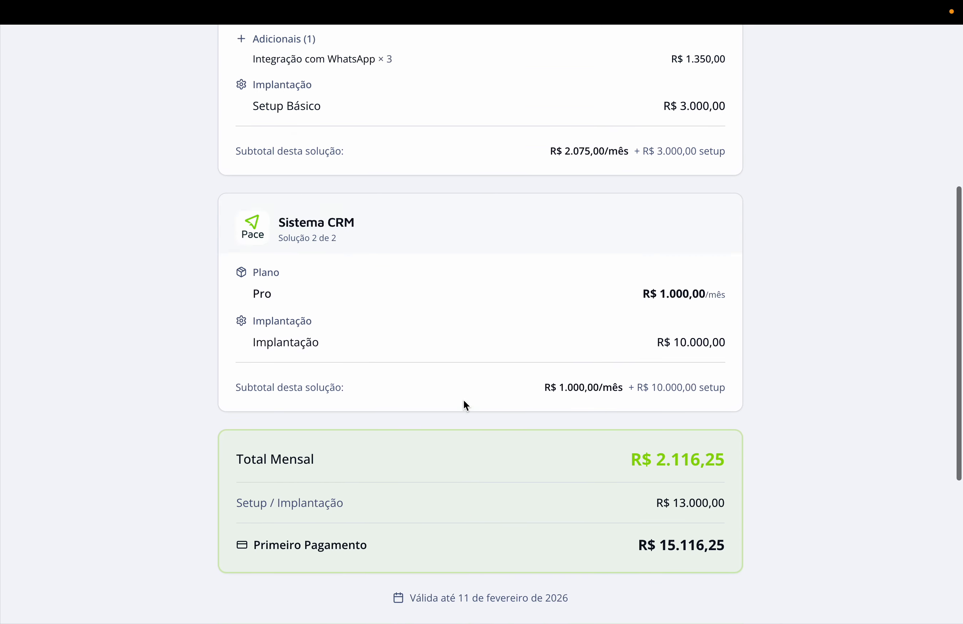
{"action": "scroll", "coordinate": [453, 389], "scroll_direction": "down", "scroll_amount": 8}
{"action": "scroll", "coordinate": [457, 370], "scroll_direction": "down", "scroll_amount": 3}
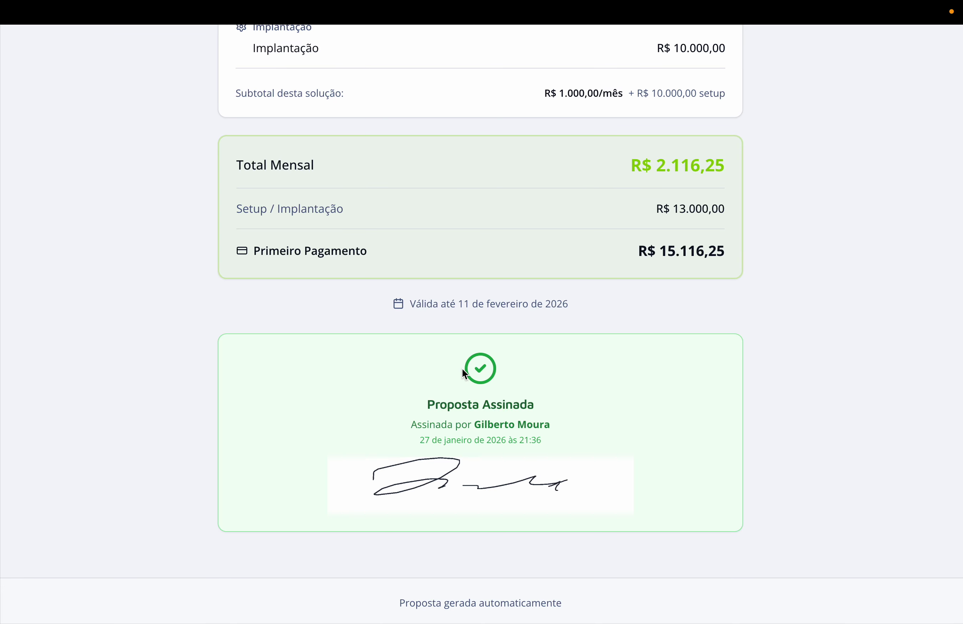
{"action": "scroll", "coordinate": [453, 366], "scroll_direction": "up", "scroll_amount": 12}
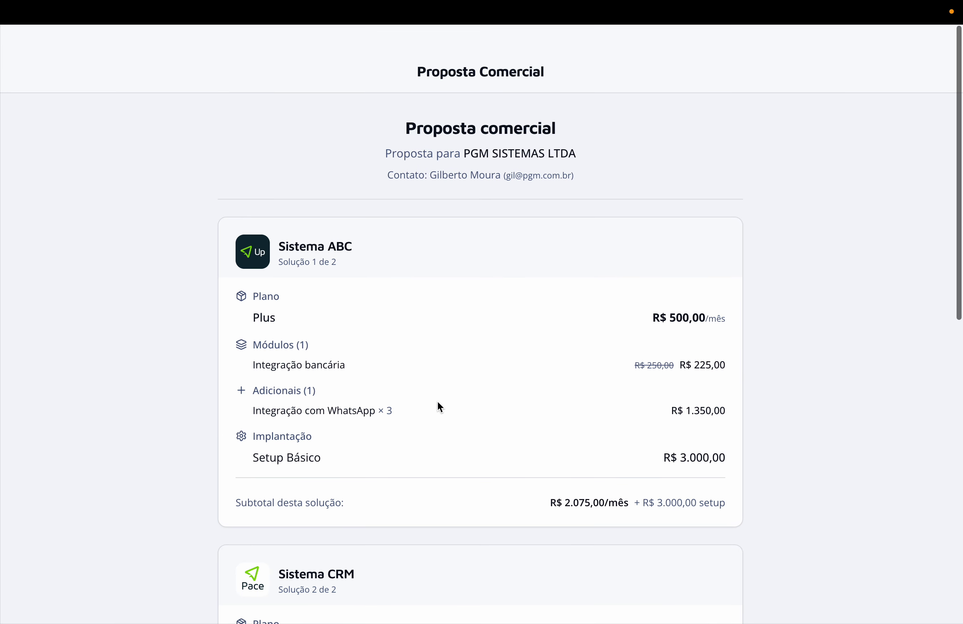
Back in the CRM tab, close the Compartilhar Proposta dialog and save the deal.
{"action": "mouse_move", "coordinate": [334, 2]}
{"action": "left_click", "coordinate": [133, 46]}
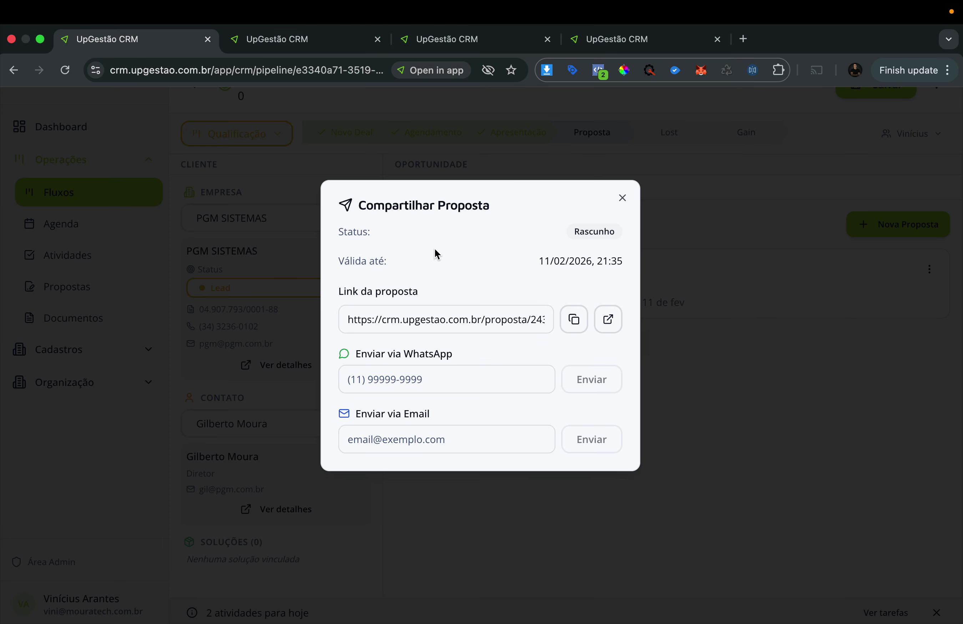
{"action": "left_click", "coordinate": [625, 201]}
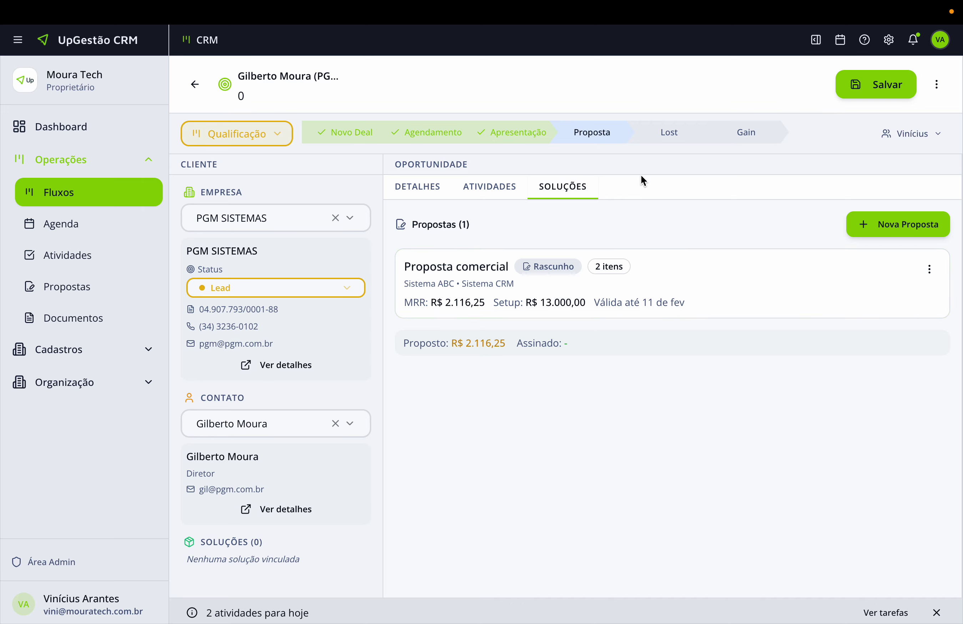
{"action": "left_click", "coordinate": [894, 84]}
{"action": "scroll", "coordinate": [606, 233], "scroll_direction": "right", "scroll_amount": 9}
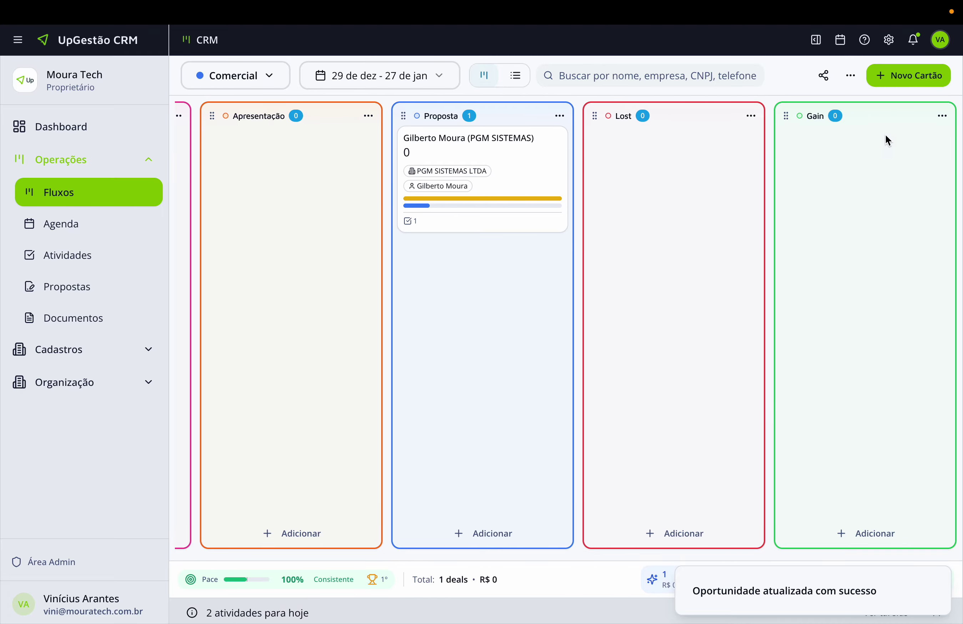
Open the Gain stage's Automações and begin a new automation.
{"action": "left_click", "coordinate": [235, 86]}
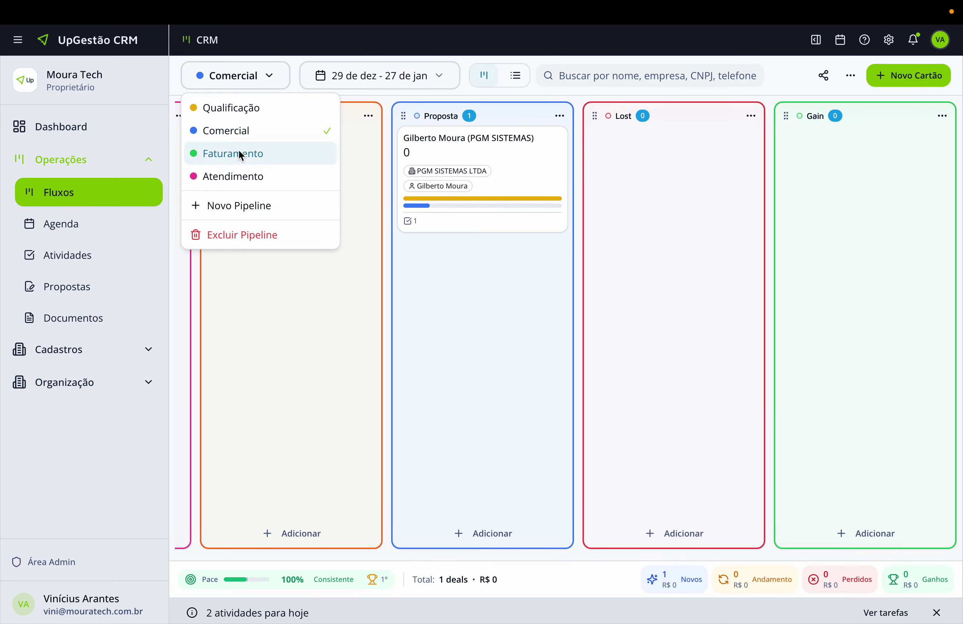
{"action": "left_click", "coordinate": [769, 220]}
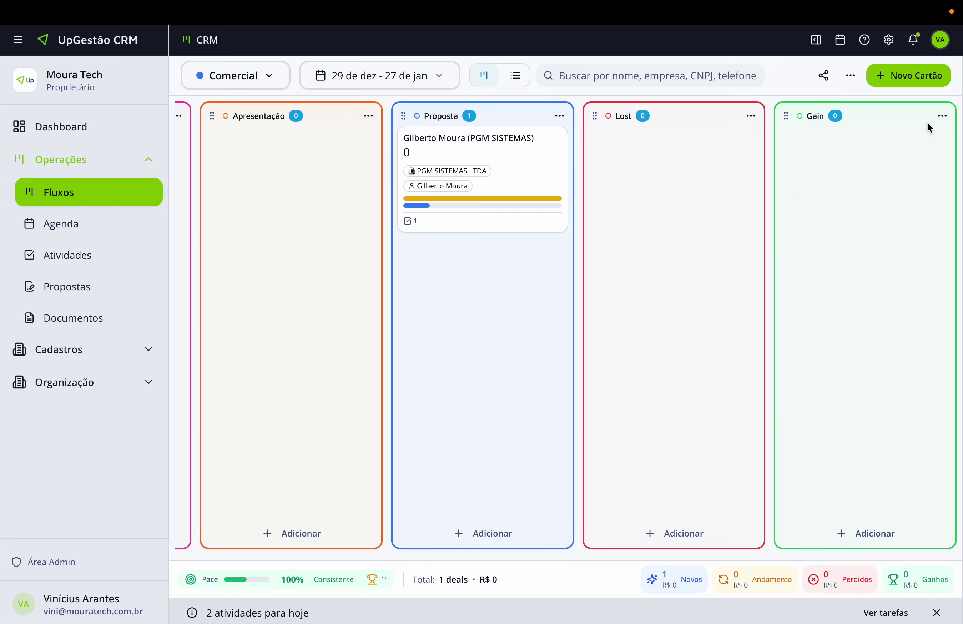
{"action": "left_click", "coordinate": [943, 116]}
{"action": "left_click", "coordinate": [896, 163]}
{"action": "left_click", "coordinate": [584, 228]}
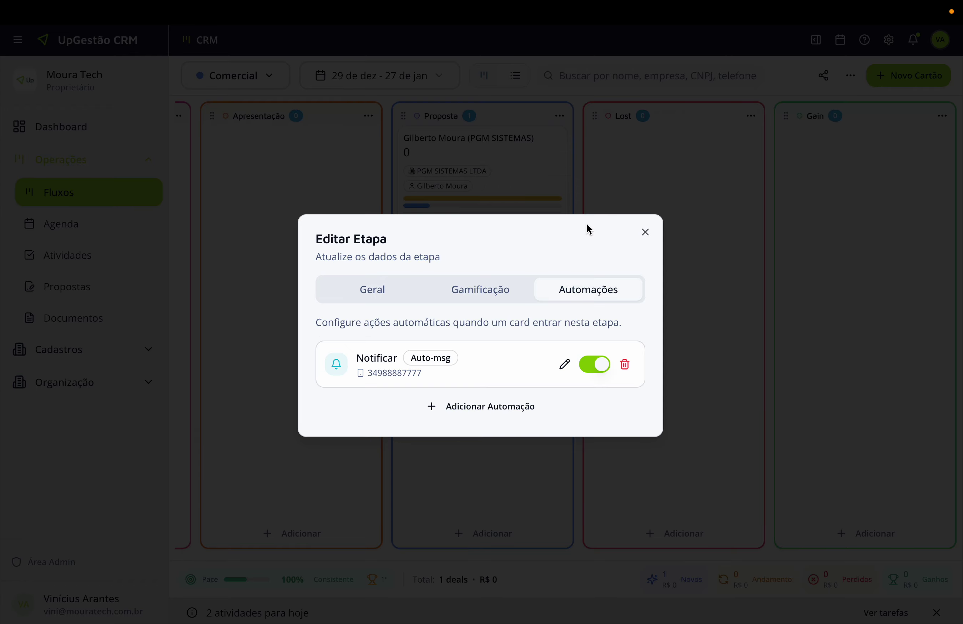
{"action": "left_click", "coordinate": [471, 407]}
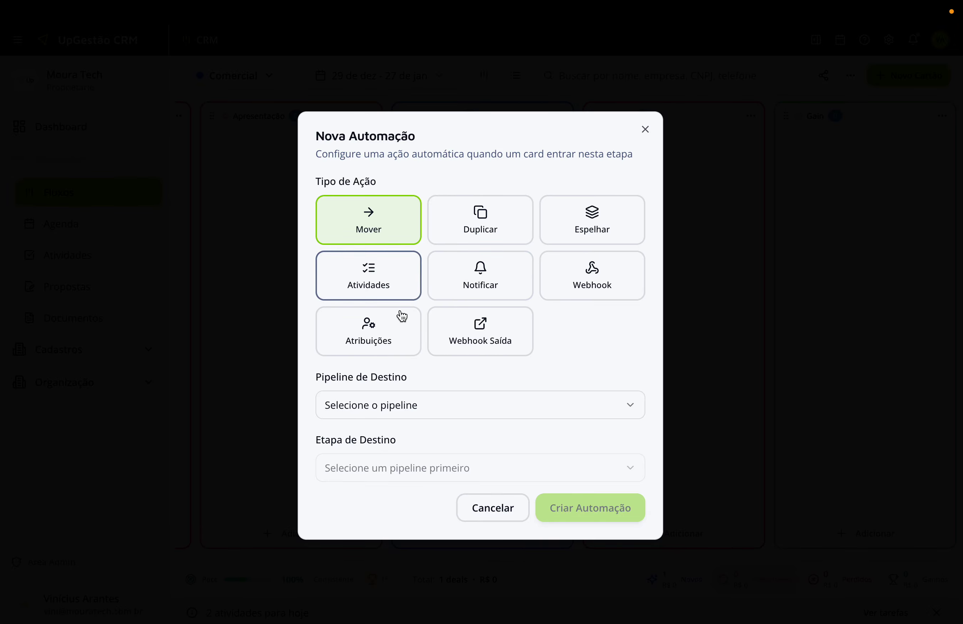
Create an Espelhar automation targeting the Faturamento pipeline's Novo Gain stage.
{"action": "left_click", "coordinate": [588, 222]}
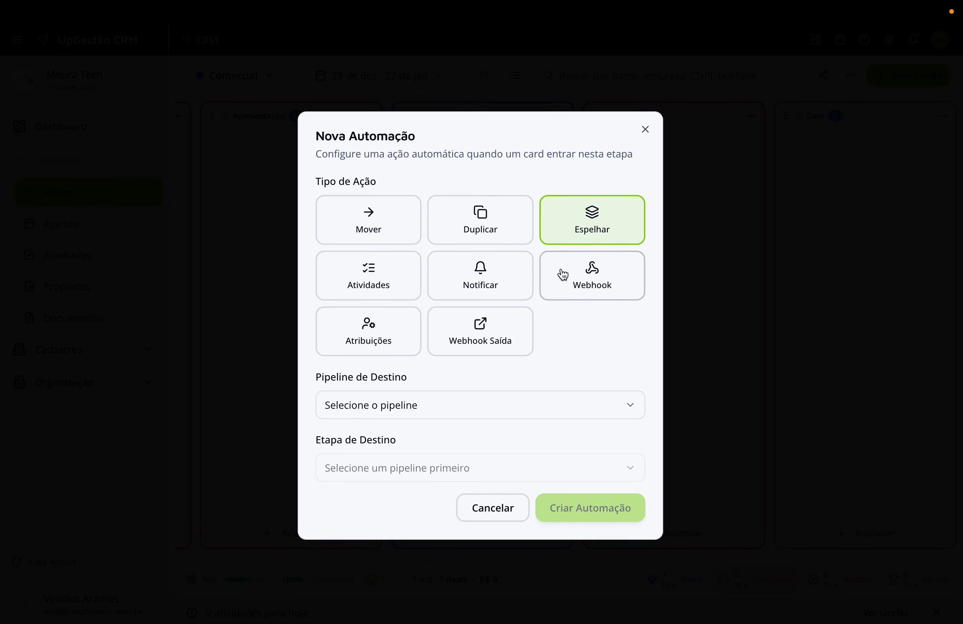
{"action": "left_click", "coordinate": [436, 405]}
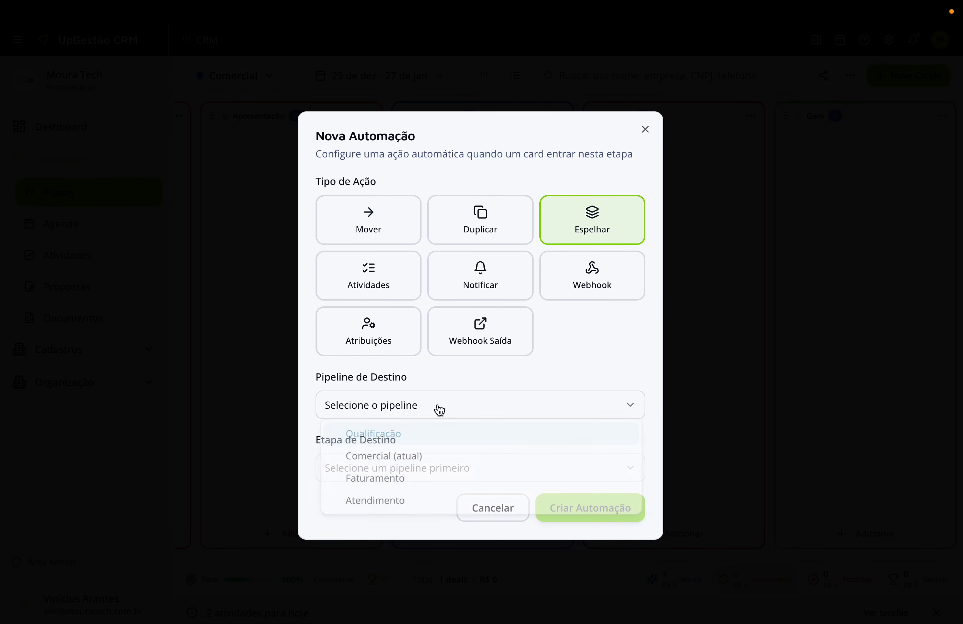
{"action": "left_click", "coordinate": [376, 482]}
{"action": "left_click", "coordinate": [377, 468]}
{"action": "left_click", "coordinate": [369, 484]}
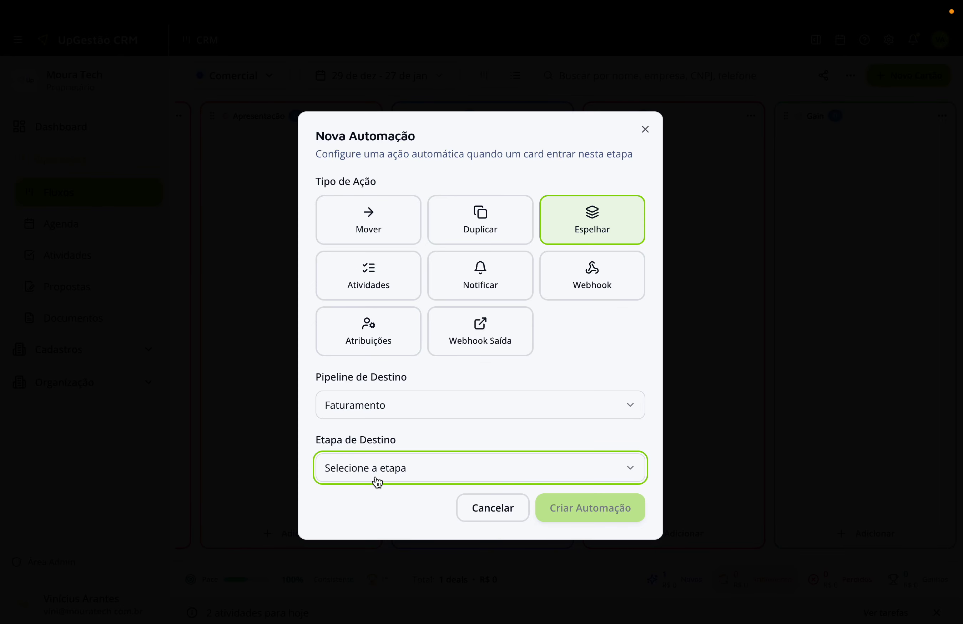
{"action": "left_click", "coordinate": [377, 481]}
{"action": "left_click", "coordinate": [365, 501]}
{"action": "left_click", "coordinate": [591, 543]}
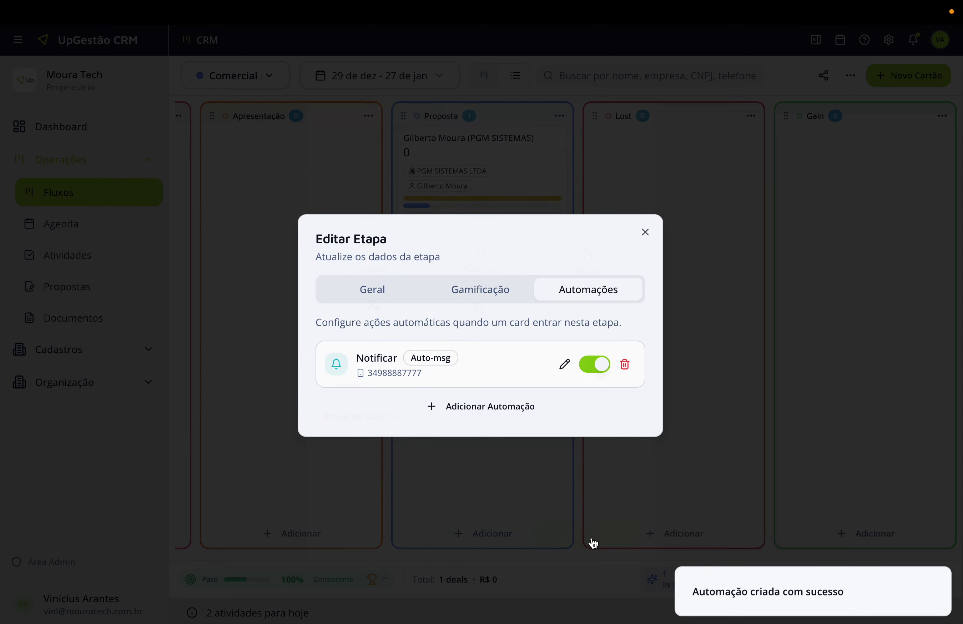
{"action": "left_click", "coordinate": [644, 207]}
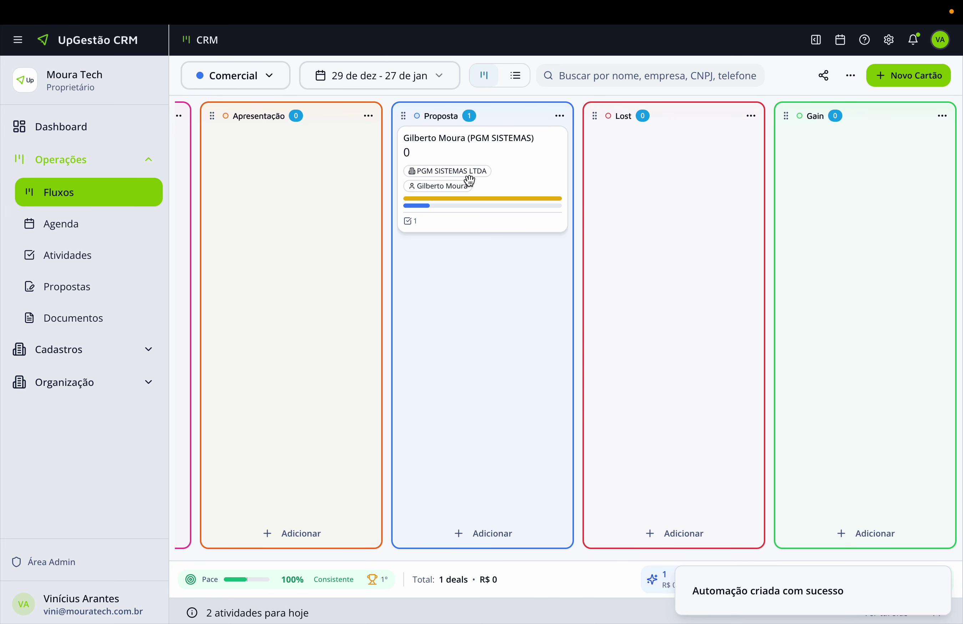
In the Gain stage's Gamificação settings, enable the sound signal, settling on Sucesso after previewing Ding and Sino.
{"action": "mouse_move", "coordinate": [467, 147]}
{"action": "left_mouse_down"}
{"action": "mouse_move", "coordinate": [661, 155]}
{"action": "mouse_move", "coordinate": [474, 156]}
{"action": "left_mouse_up"}
{"action": "left_click", "coordinate": [943, 116]}
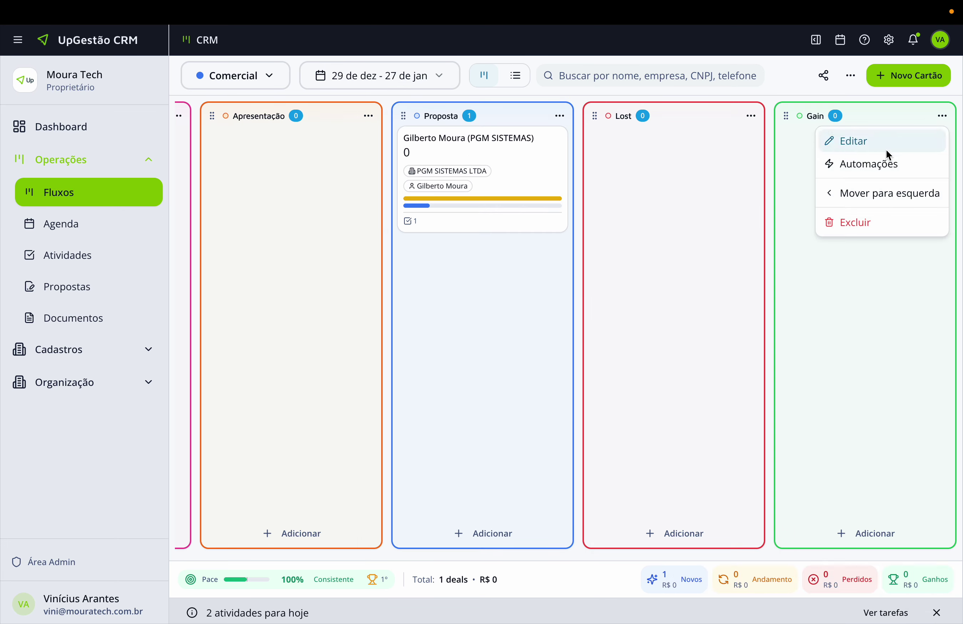
{"action": "left_click", "coordinate": [870, 165]}
{"action": "left_click", "coordinate": [505, 233]}
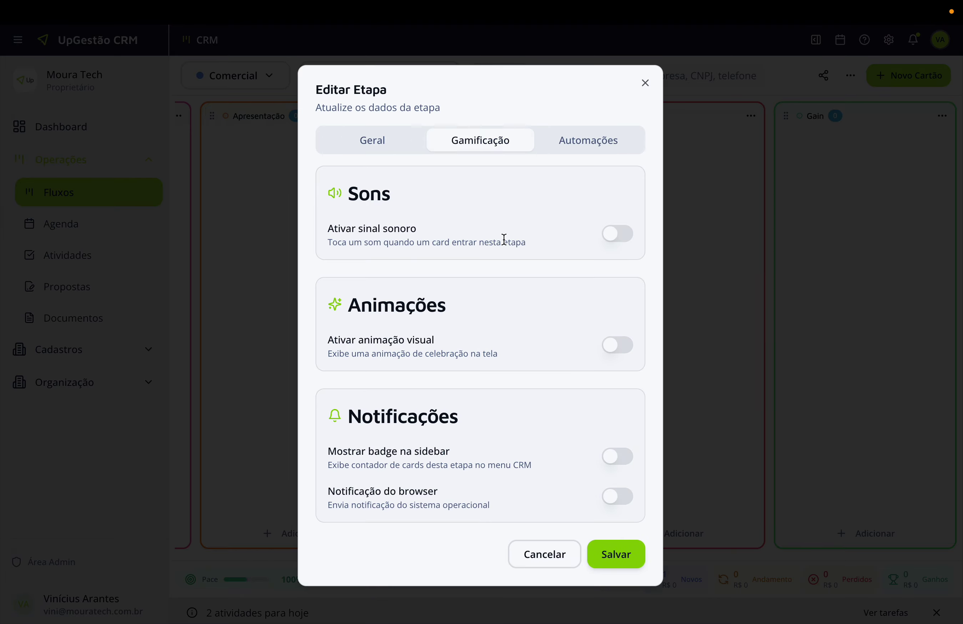
{"action": "left_click", "coordinate": [618, 234]}
{"action": "left_click", "coordinate": [555, 296]}
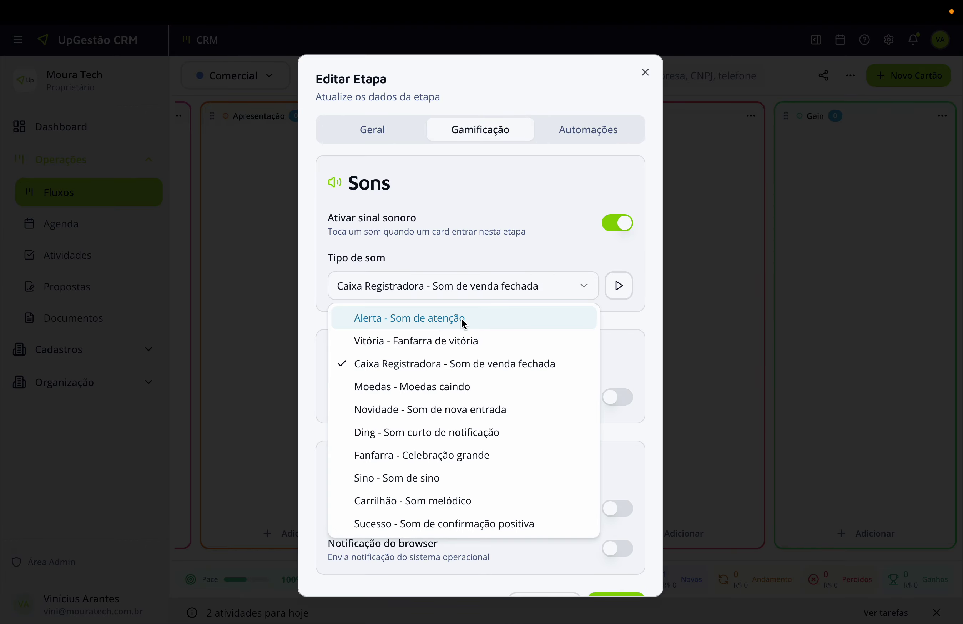
{"action": "left_click", "coordinate": [410, 444]}
{"action": "left_click", "coordinate": [631, 296]}
{"action": "left_click", "coordinate": [567, 287]}
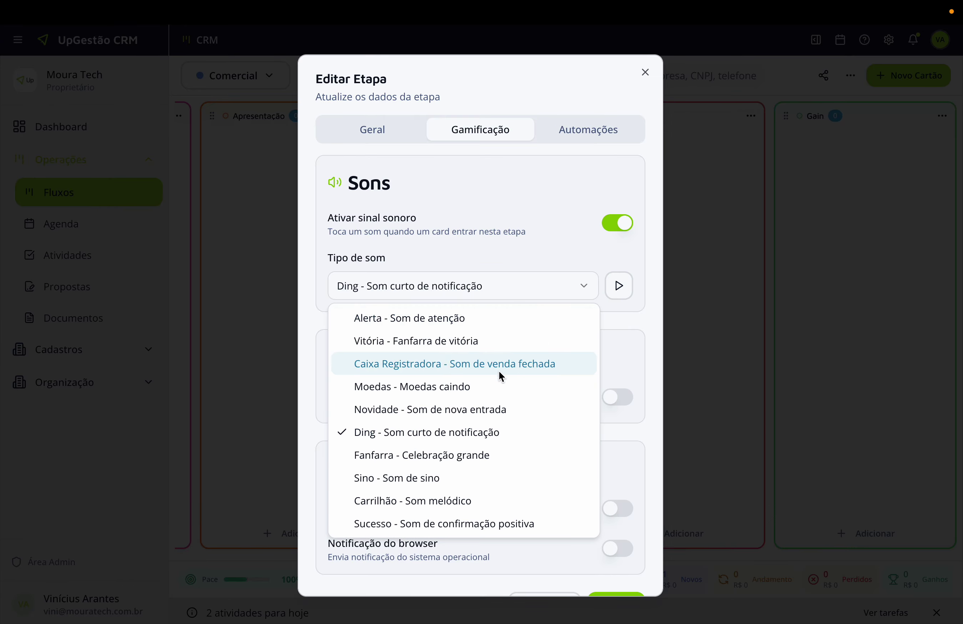
{"action": "left_click", "coordinate": [392, 479]}
{"action": "left_click", "coordinate": [612, 291]}
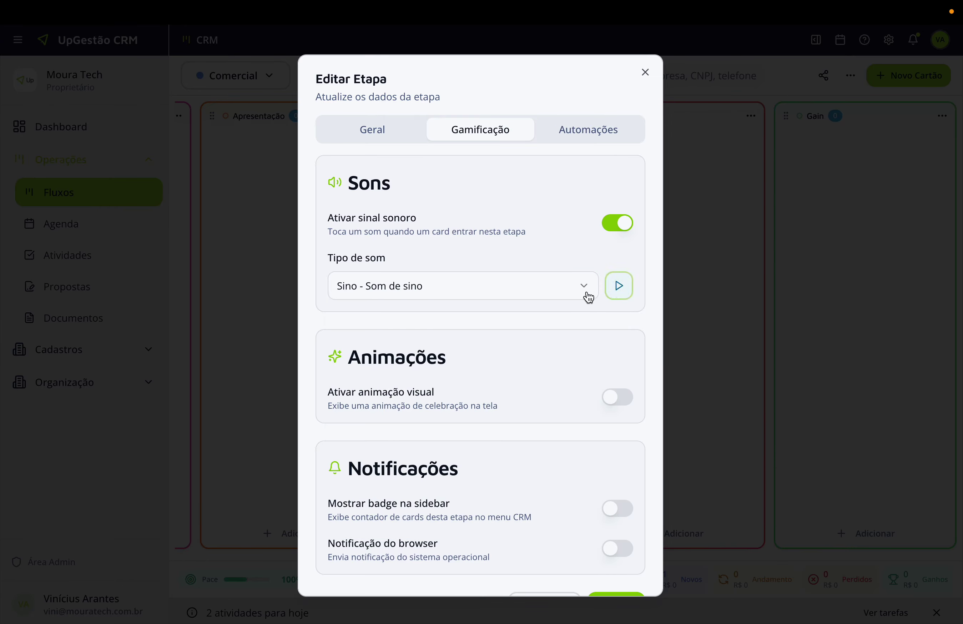
{"action": "left_click", "coordinate": [542, 291]}
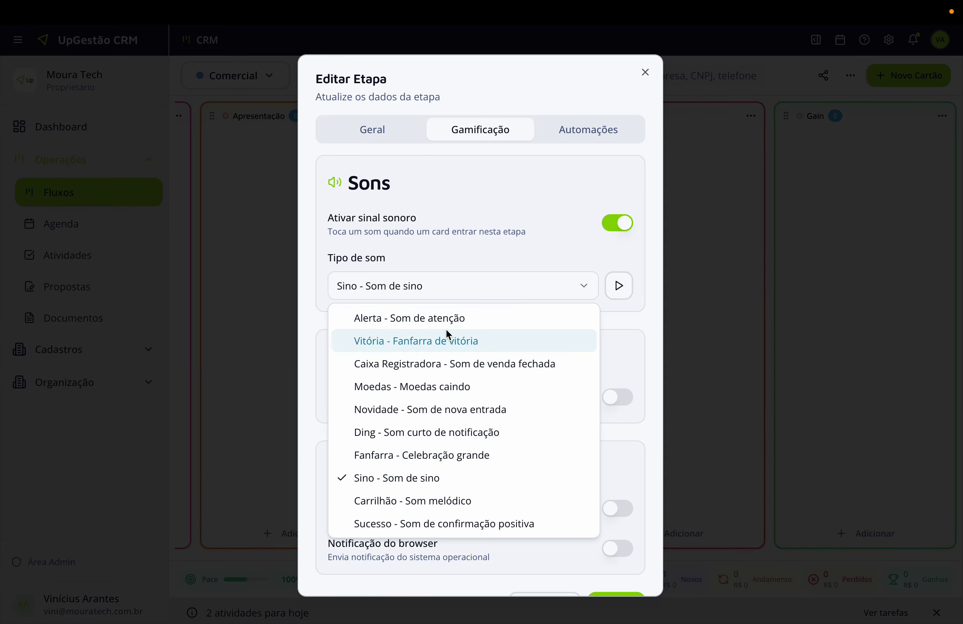
{"action": "left_click", "coordinate": [412, 521]}
{"action": "left_click", "coordinate": [620, 287]}
Enable the Corneta animation, sidebar badge and browser notifications, and save.
{"action": "left_click", "coordinate": [615, 401]}
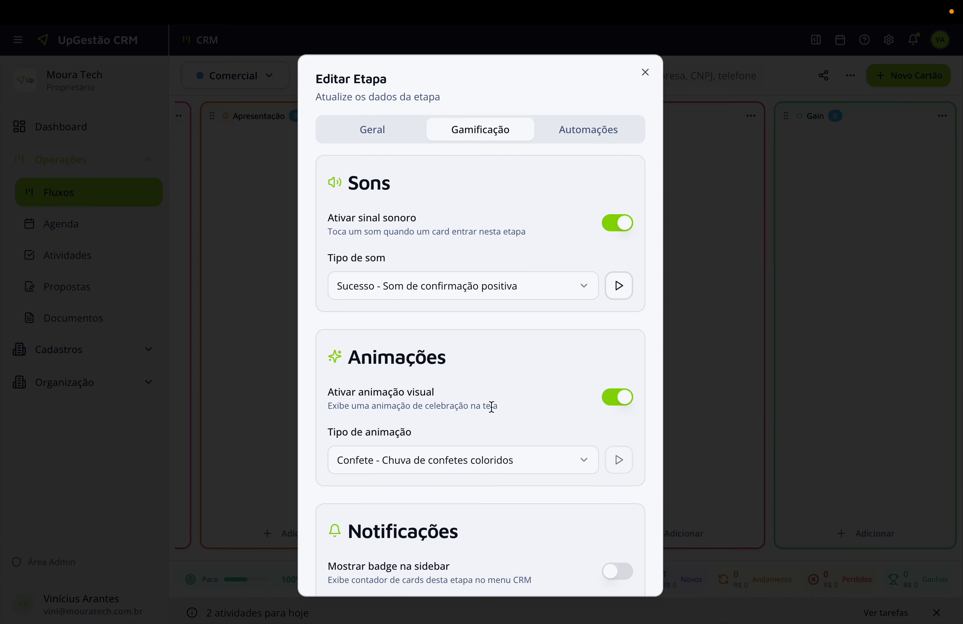
{"action": "left_click", "coordinate": [534, 460]}
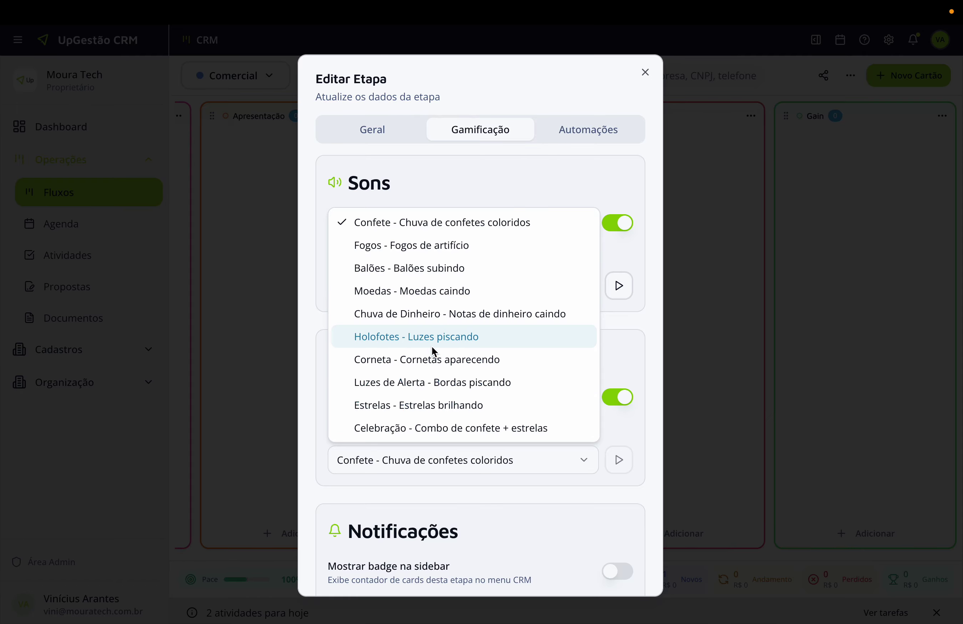
{"action": "left_click", "coordinate": [450, 360]}
{"action": "left_click", "coordinate": [608, 459]}
{"action": "scroll", "coordinate": [518, 385], "scroll_direction": "down", "scroll_amount": 3}
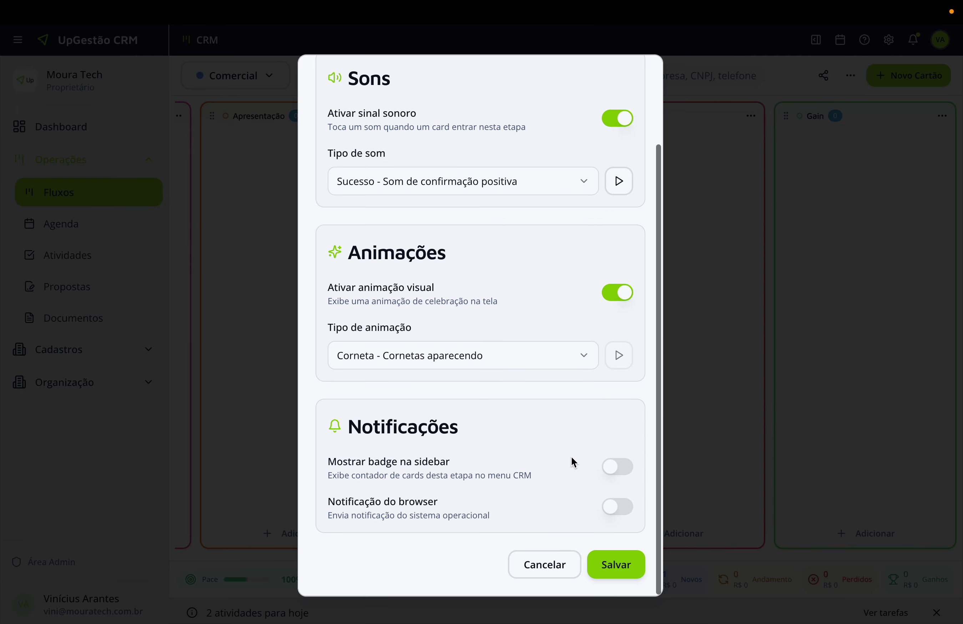
{"action": "left_click", "coordinate": [618, 470]}
{"action": "left_click", "coordinate": [611, 511]}
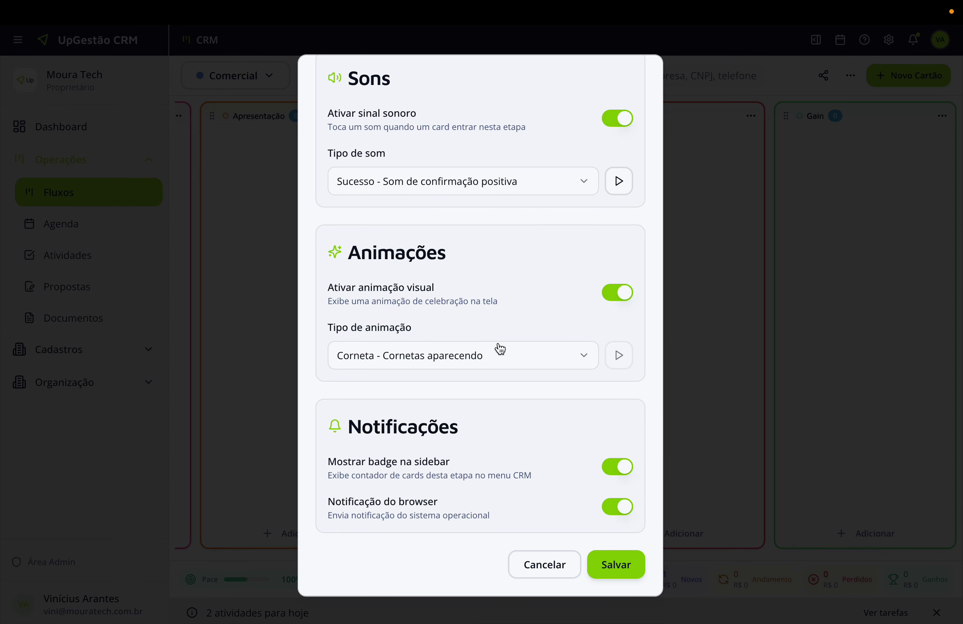
{"action": "left_click", "coordinate": [614, 552]}
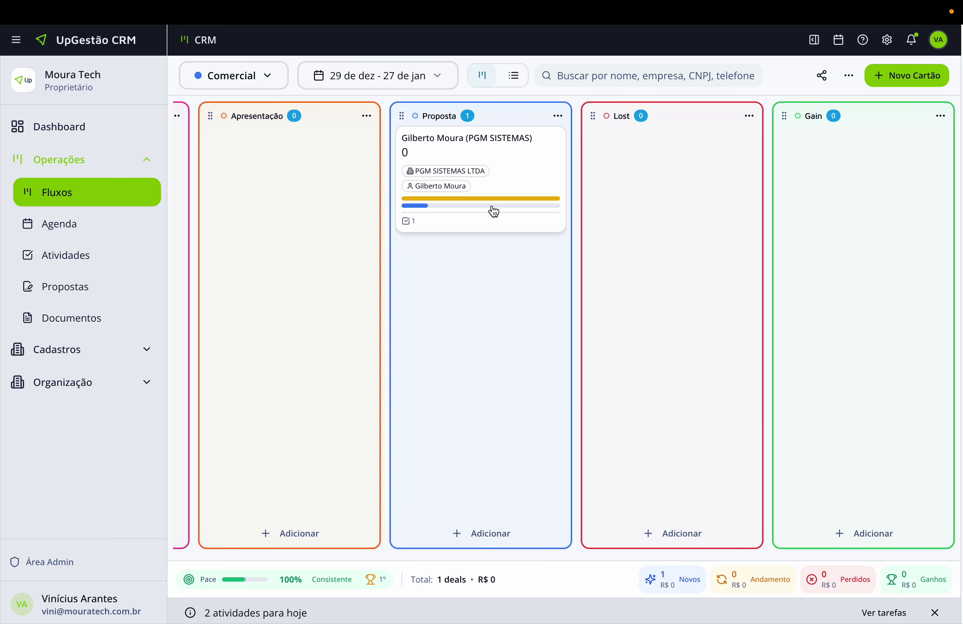
Move the deal into Gain and confirm its mirrored copy in Faturamento's Novo Gain stage.
{"action": "left_click_drag", "start_coordinate": [441, 153], "coordinate": [826, 167]}
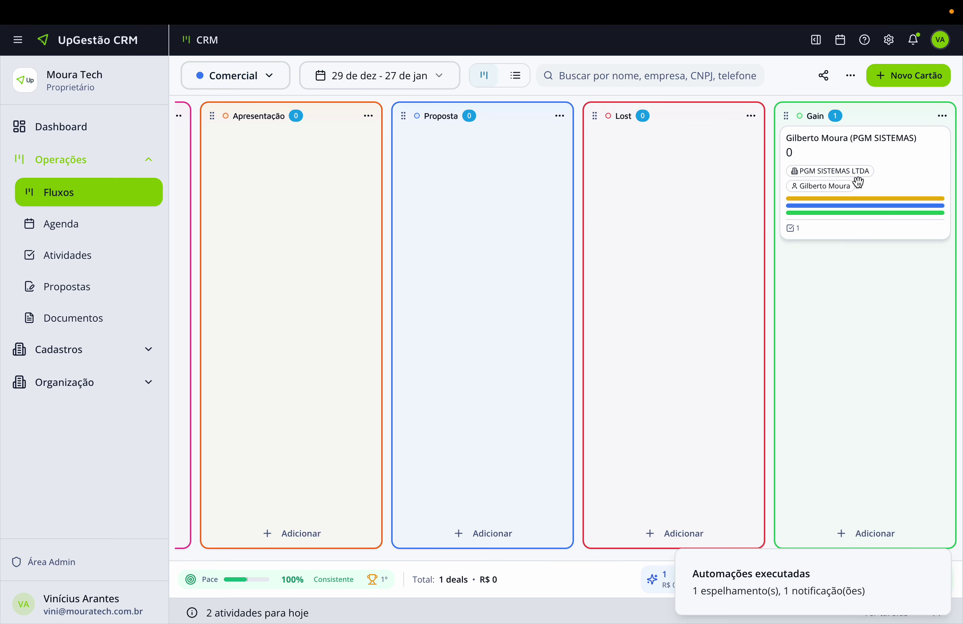
{"action": "mouse_move", "coordinate": [844, 217]}
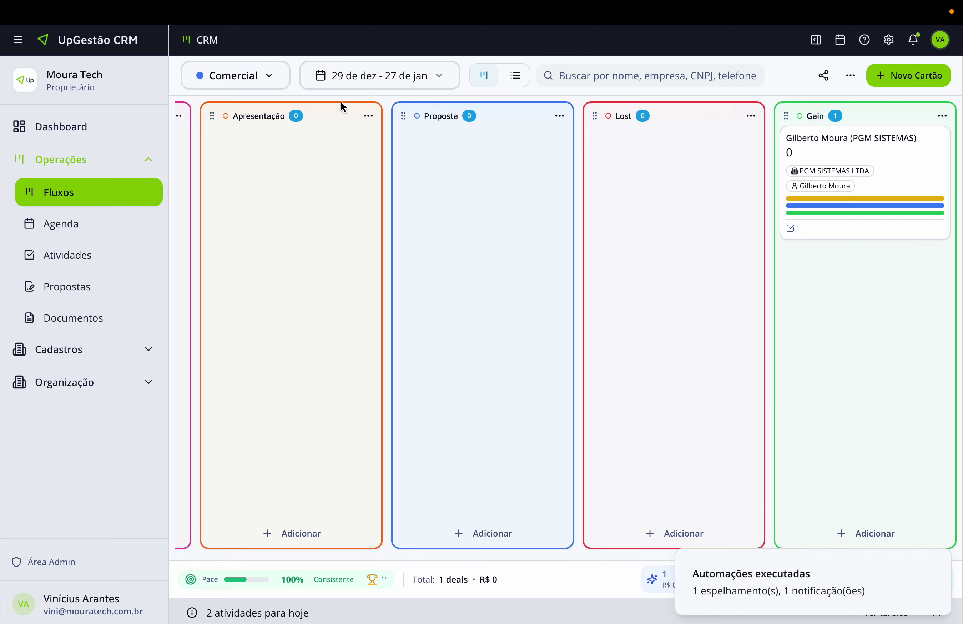
{"action": "left_click", "coordinate": [270, 81]}
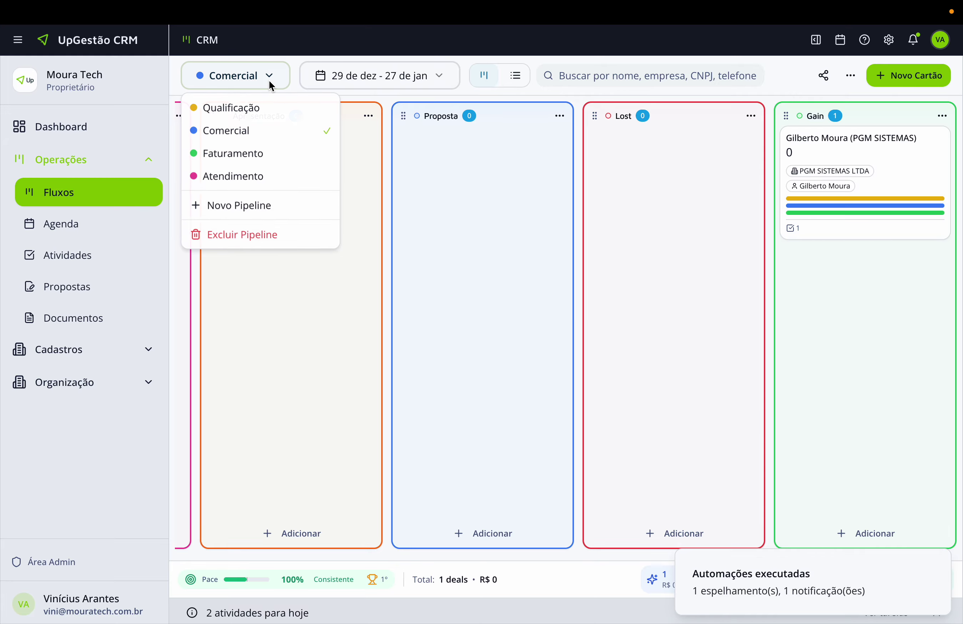
{"action": "left_click", "coordinate": [238, 154]}
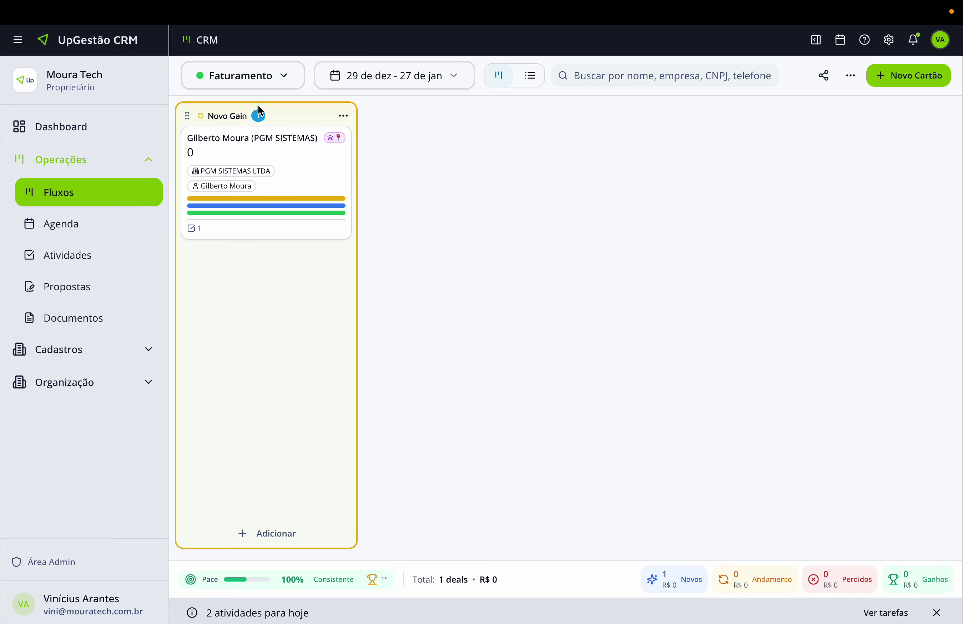
{"action": "mouse_move", "coordinate": [232, 213]}
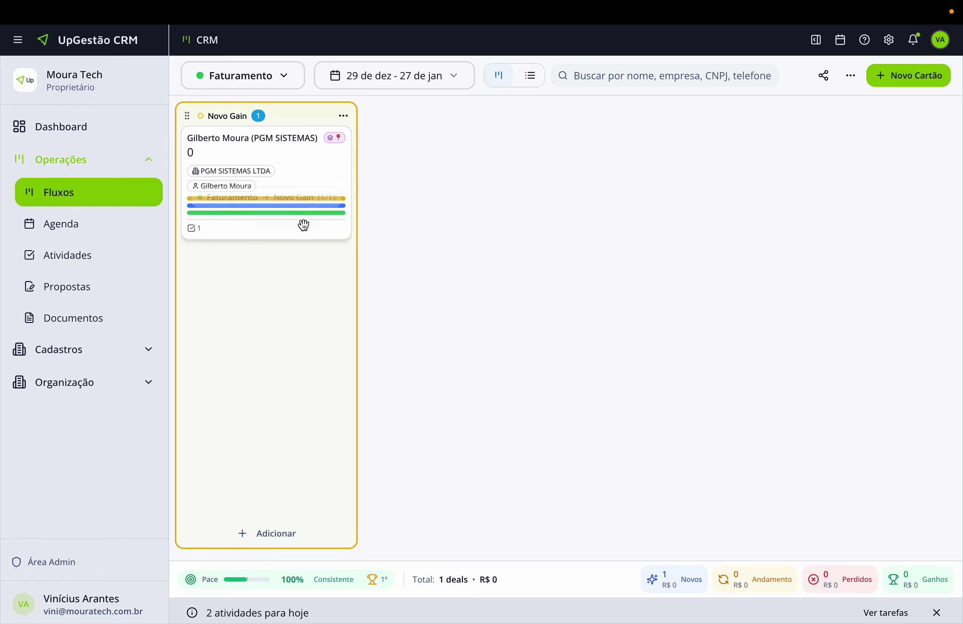
{"action": "key", "text": "ctrl+Left"}
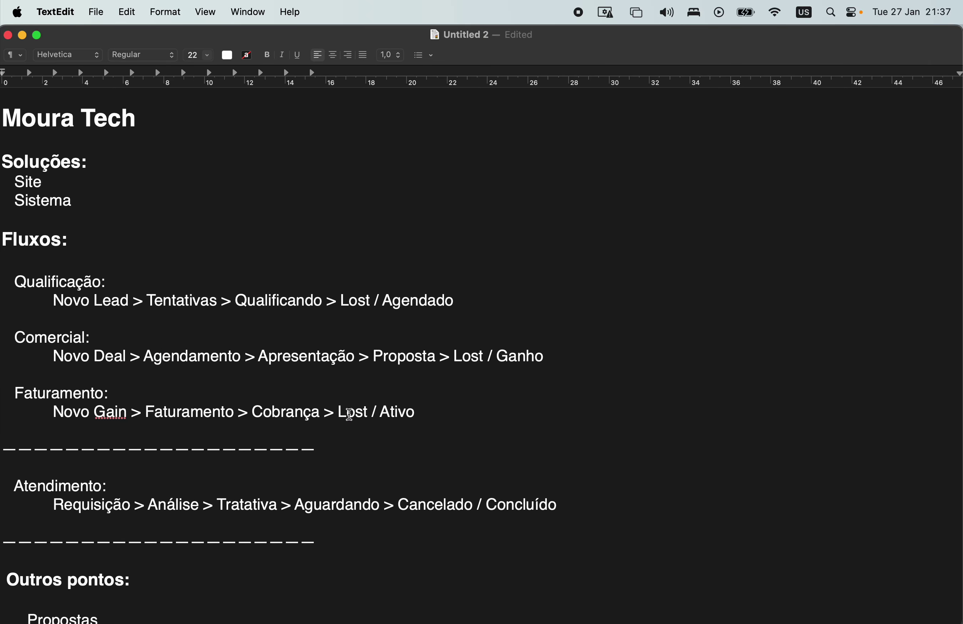
{"action": "key", "text": "ctrl+Right"}
Add a pink Faturamento stage to the Faturamento pipeline.
{"action": "left_click", "coordinate": [852, 83]}
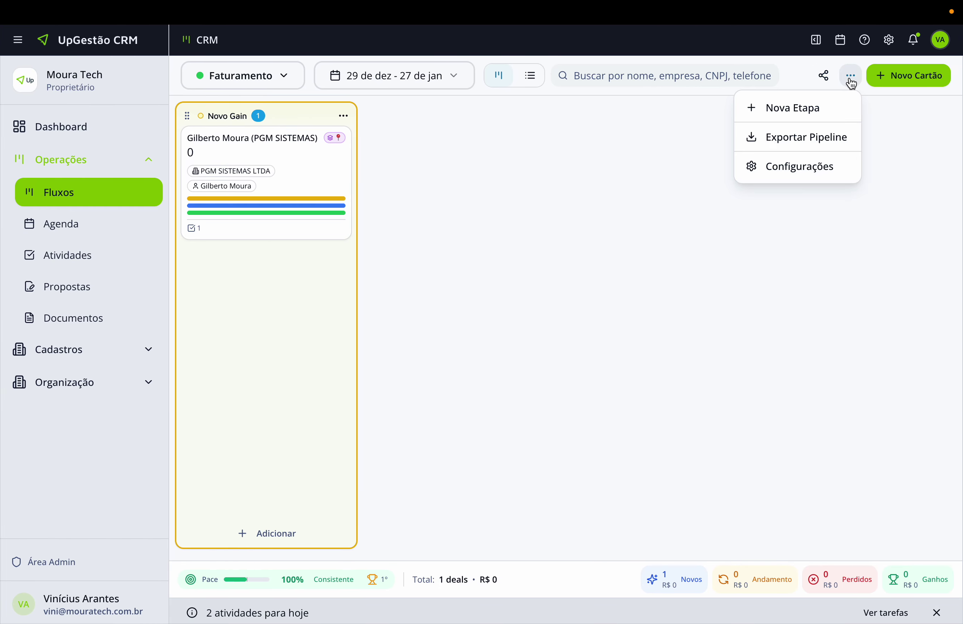
{"action": "left_click", "coordinate": [818, 111]}
{"action": "type", "text": "f"}
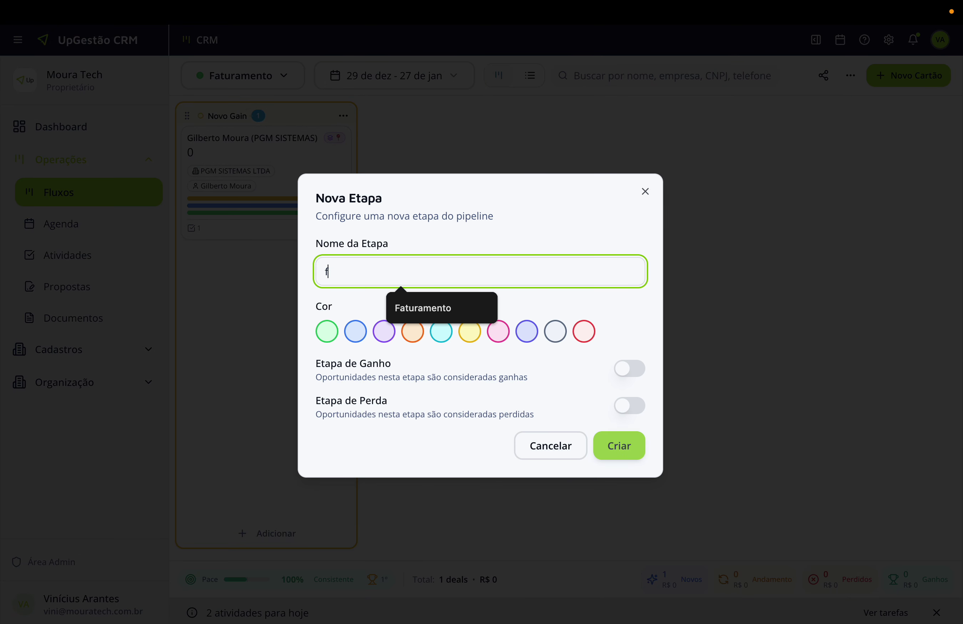
{"action": "key", "text": "BackSpace"}
{"action": "type", "text": "Faturamento"}
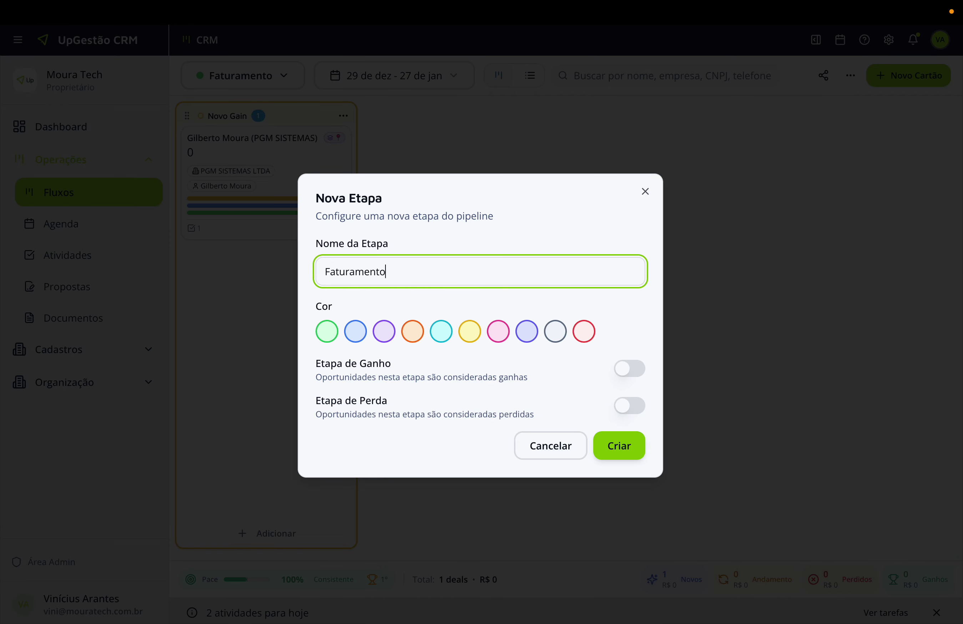
{"action": "left_click", "coordinate": [470, 331]}
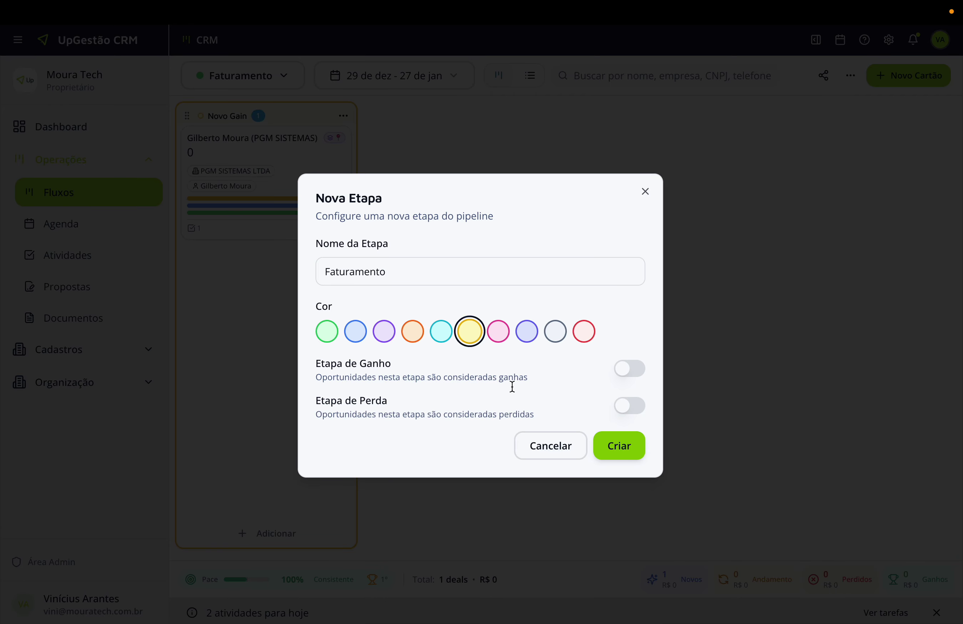
{"action": "left_click", "coordinate": [499, 331]}
{"action": "left_click", "coordinate": [632, 456]}
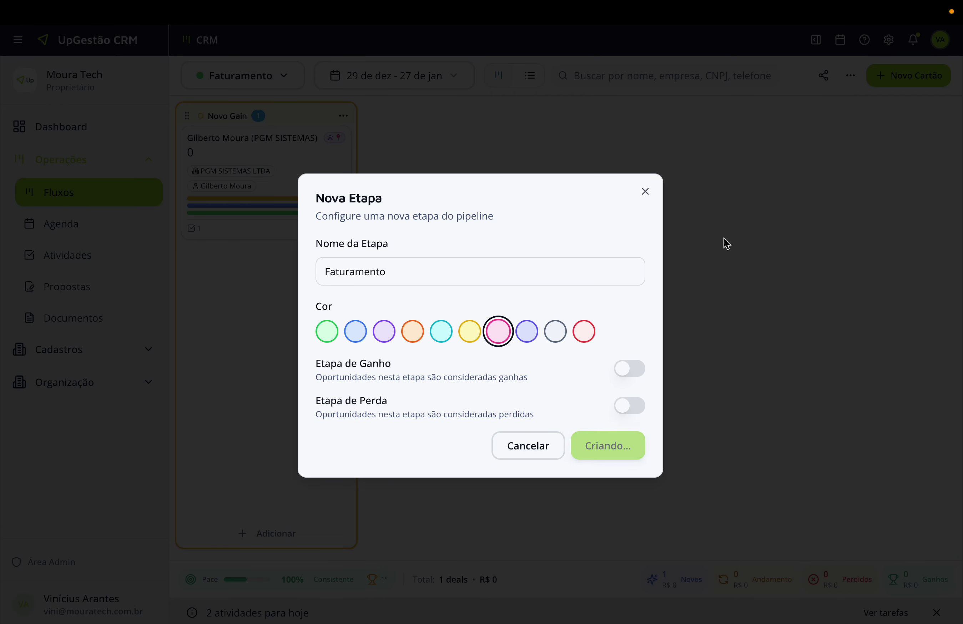
Add a cyan Cobrança stage to the pipeline.
{"action": "left_click", "coordinate": [851, 75]}
{"action": "left_click", "coordinate": [818, 108]}
{"action": "type", "text": "Cobrança"}
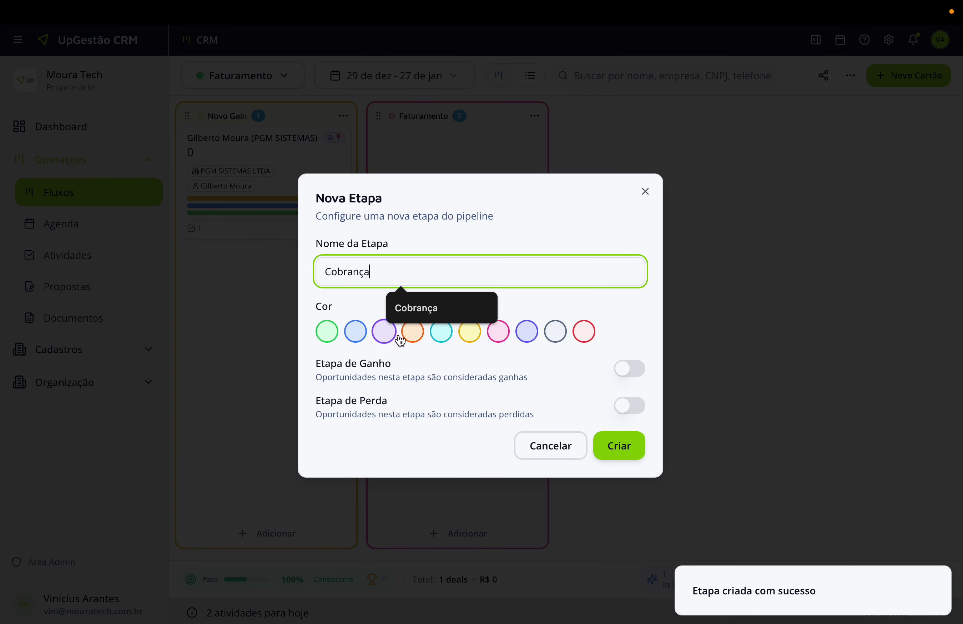
{"action": "left_click", "coordinate": [441, 332]}
{"action": "left_click", "coordinate": [619, 451]}
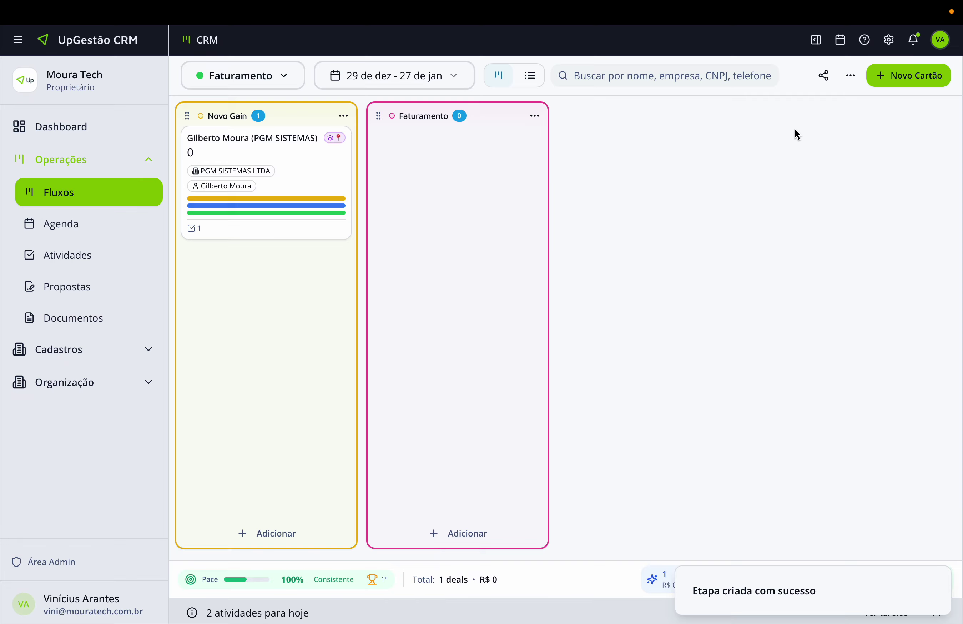
Add a red Lost stage marked as a loss stage.
{"action": "left_click", "coordinate": [850, 76]}
{"action": "left_click", "coordinate": [782, 111]}
{"action": "type", "text": "Lost"}
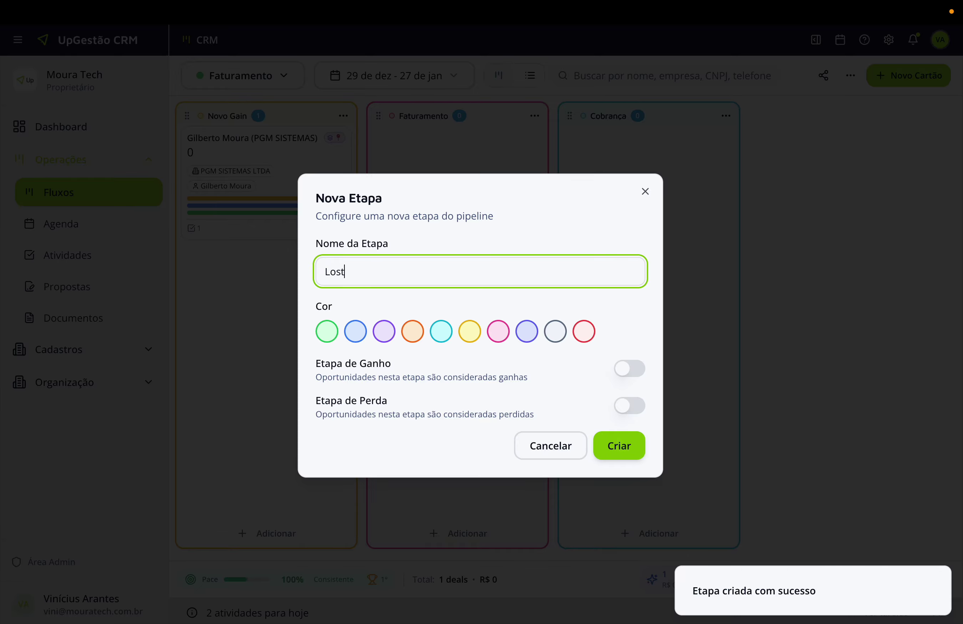
{"action": "left_click", "coordinate": [582, 332]}
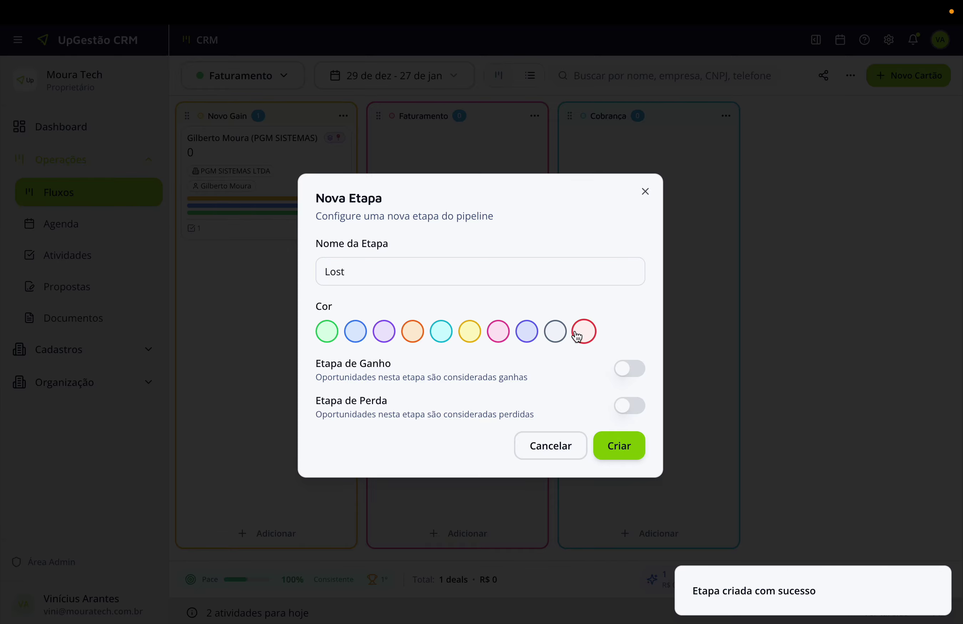
{"action": "left_click", "coordinate": [631, 408]}
{"action": "left_click", "coordinate": [627, 459]}
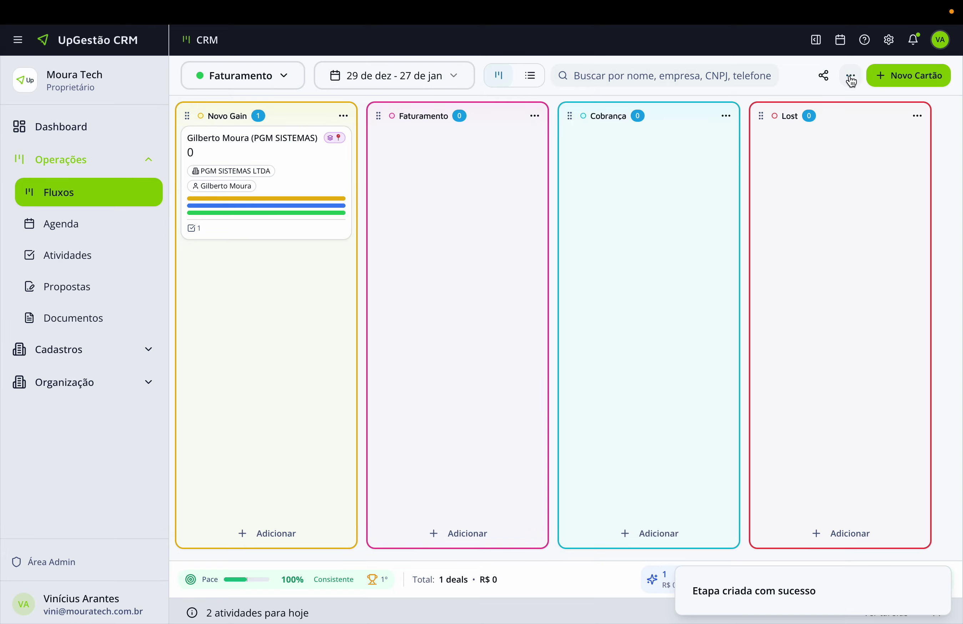
Add a green Ativo stage marked as a win stage.
{"action": "left_click", "coordinate": [850, 76]}
{"action": "left_click", "coordinate": [817, 110]}
{"action": "type", "text": "Ativo"}
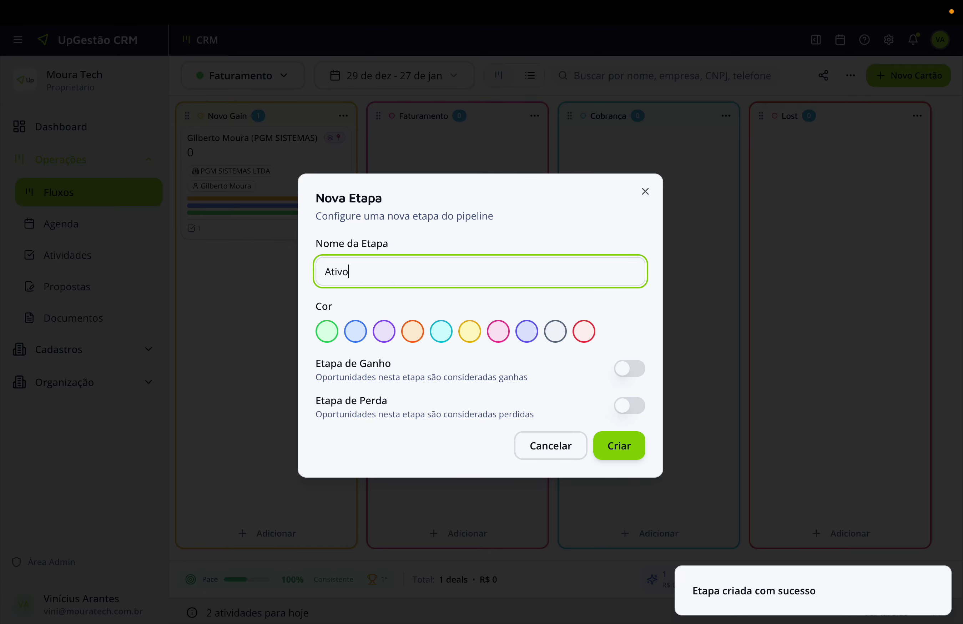
{"action": "left_click", "coordinate": [338, 332]}
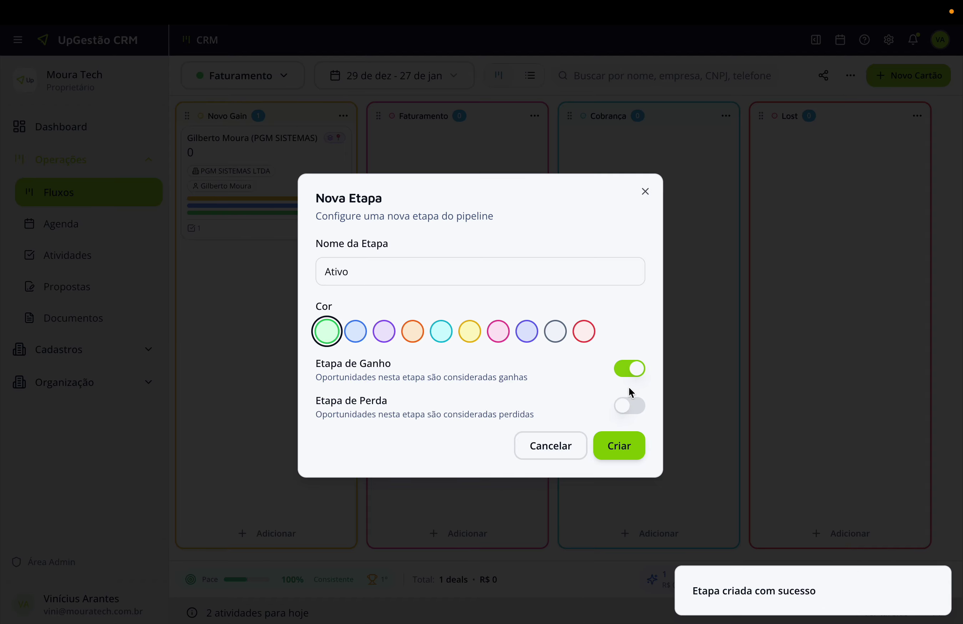
{"action": "left_click", "coordinate": [621, 442]}
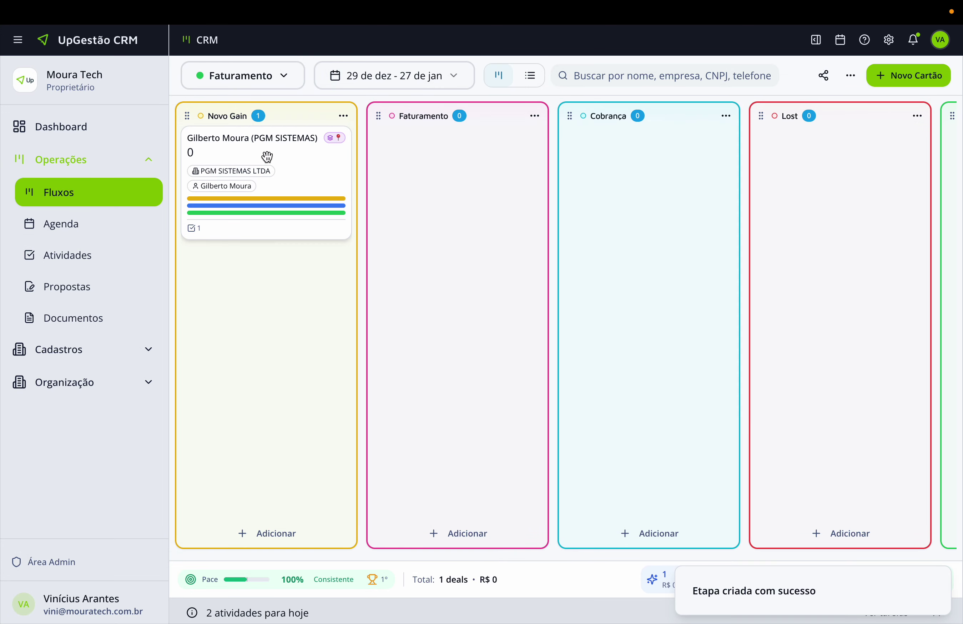
Return to the Faturamento pipeline board and open the PGM SISTEMAS deal's details.
{"action": "left_click_drag", "start_coordinate": [278, 150], "coordinate": [260, 161]}
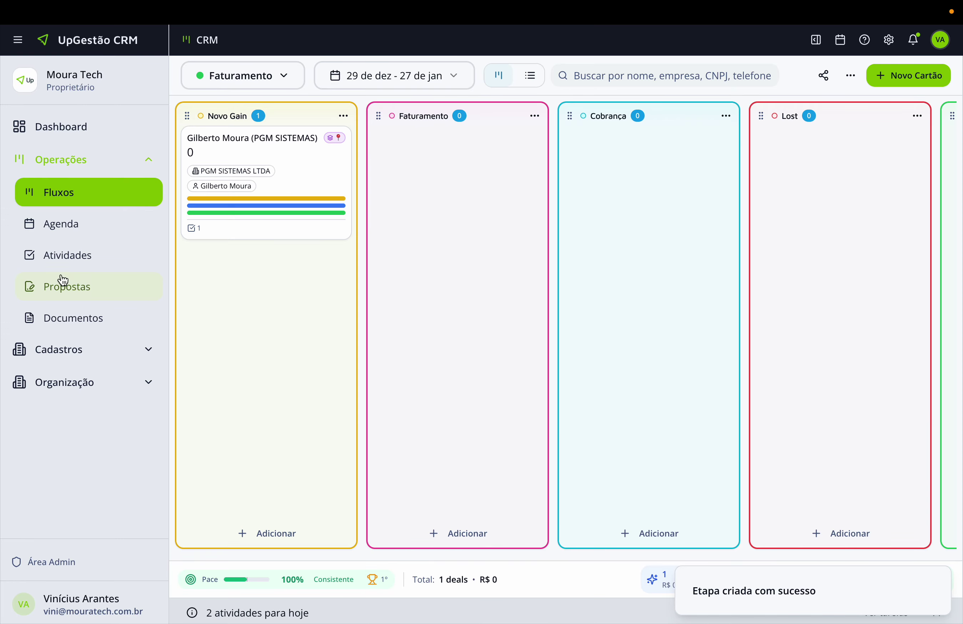
{"action": "left_click", "coordinate": [60, 225]}
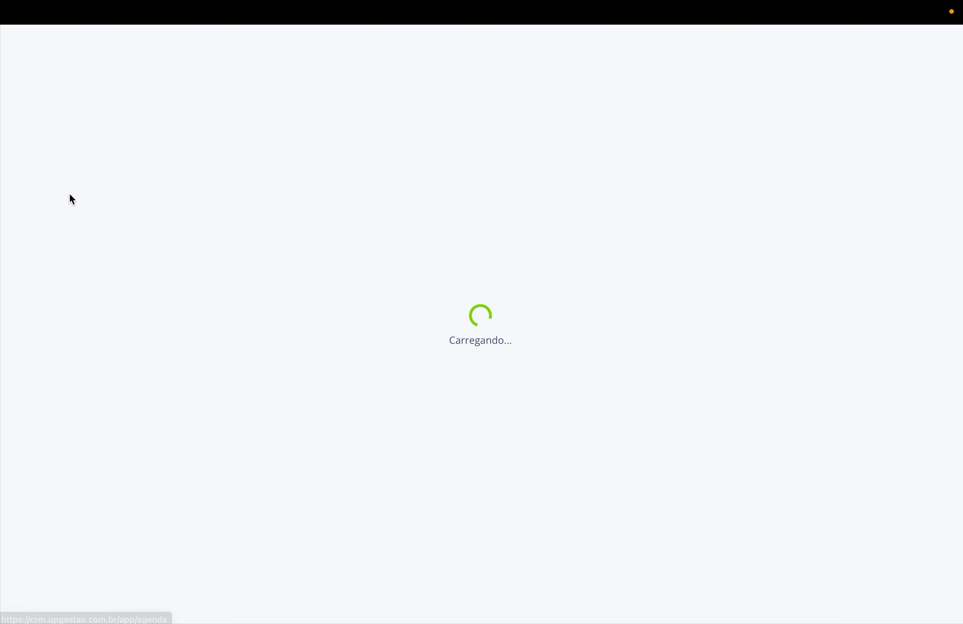
{"action": "left_click", "coordinate": [90, 202]}
{"action": "left_click", "coordinate": [279, 85]}
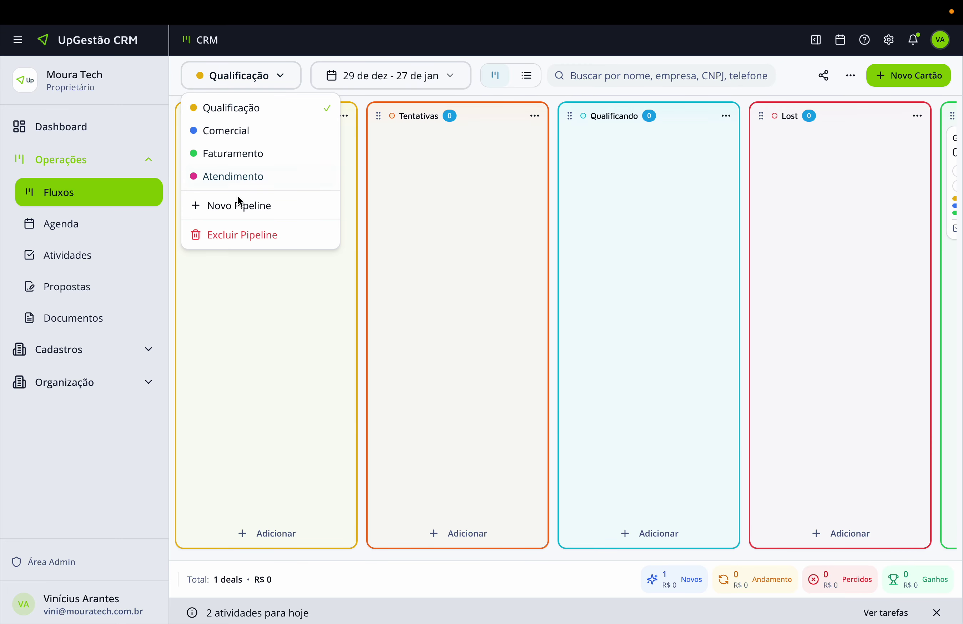
{"action": "left_click", "coordinate": [255, 154]}
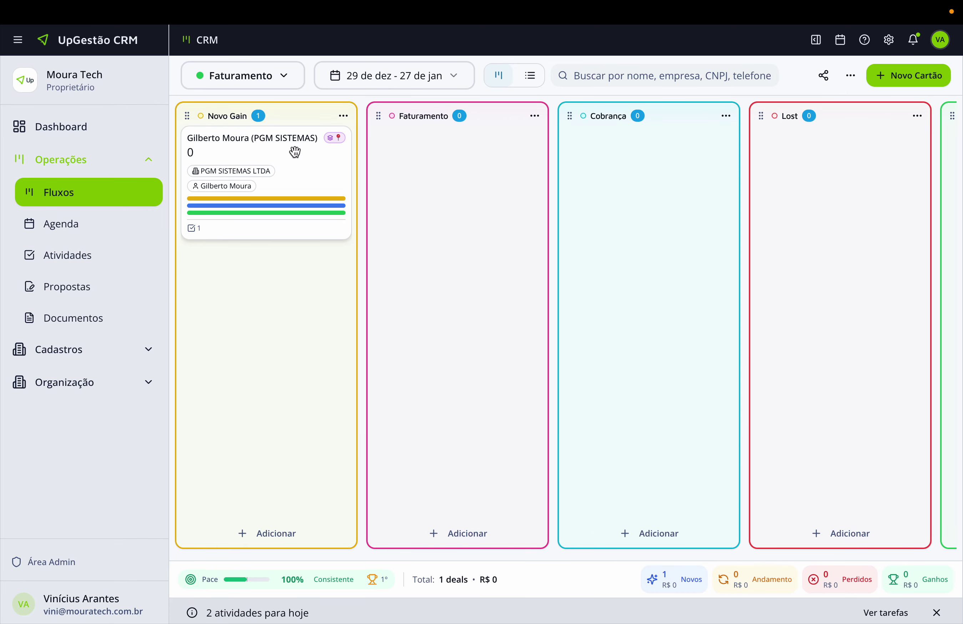
{"action": "left_click", "coordinate": [269, 150]}
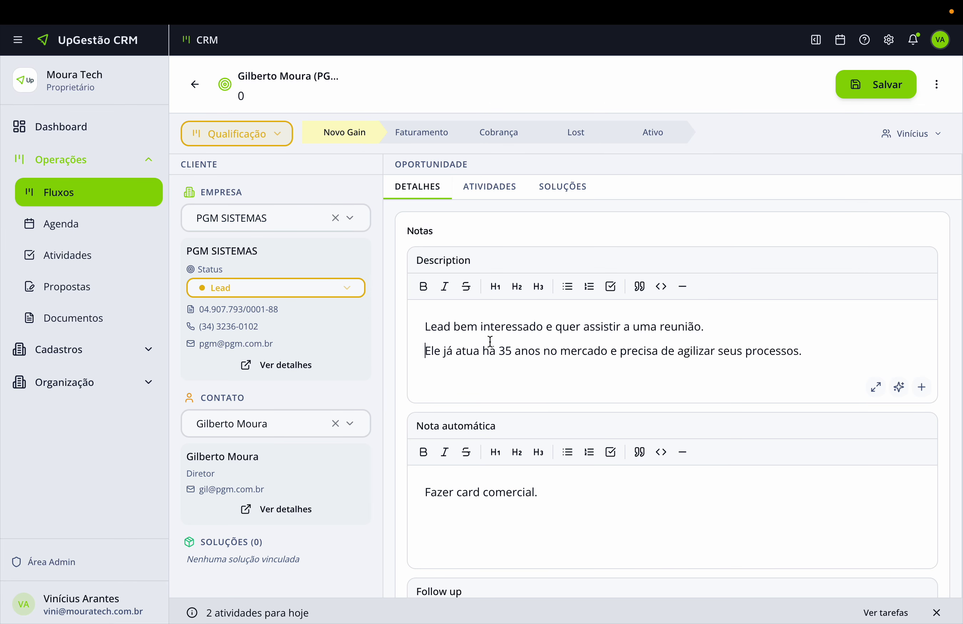
Rename the Follow up note to Faturamento and the Nota automática note to Comercial.
{"action": "scroll", "coordinate": [488, 342], "scroll_direction": "down", "scroll_amount": 5}
{"action": "double_click", "coordinate": [460, 406]}
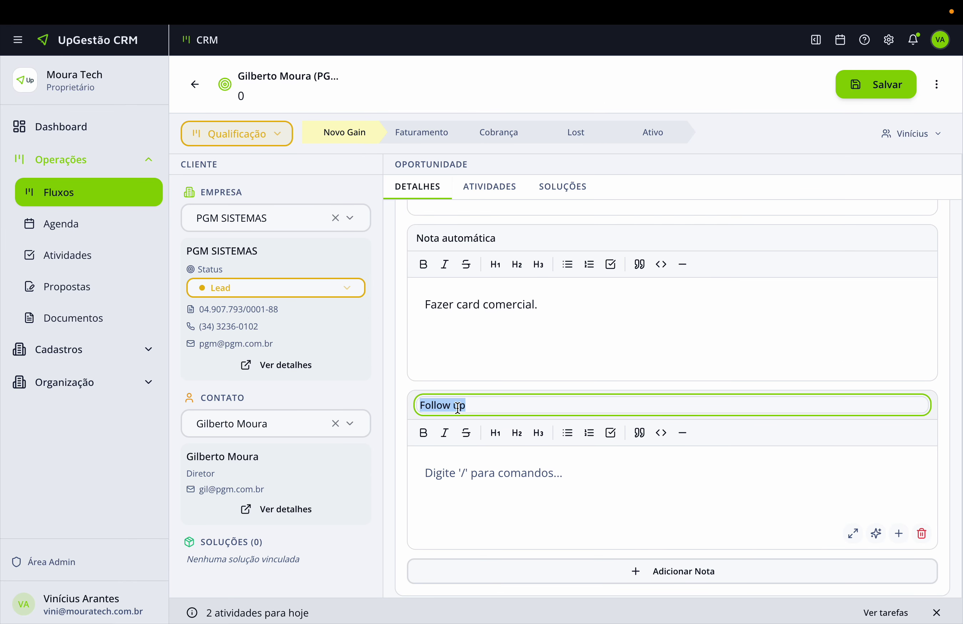
{"action": "type", "text": "Faturamento"}
{"action": "key", "text": "Return"}
{"action": "double_click", "coordinate": [469, 243]}
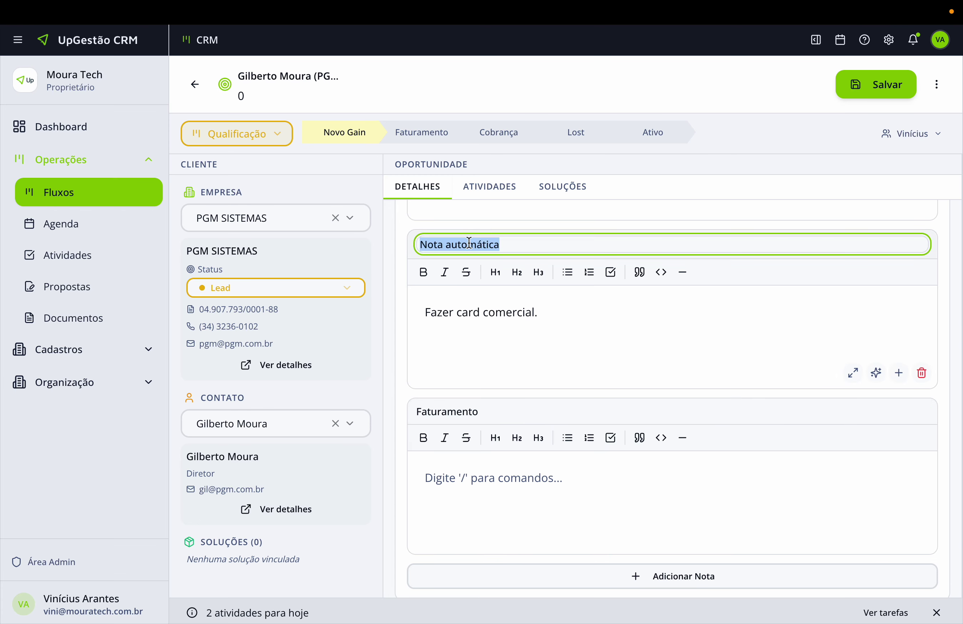
{"action": "type", "text": "Cobmer"}
{"action": "key", "text": "BackSpace"}
{"action": "key", "text": "BackSpace"}
{"action": "key", "text": "BackSpace"}
{"action": "key", "text": "BackSpace"}
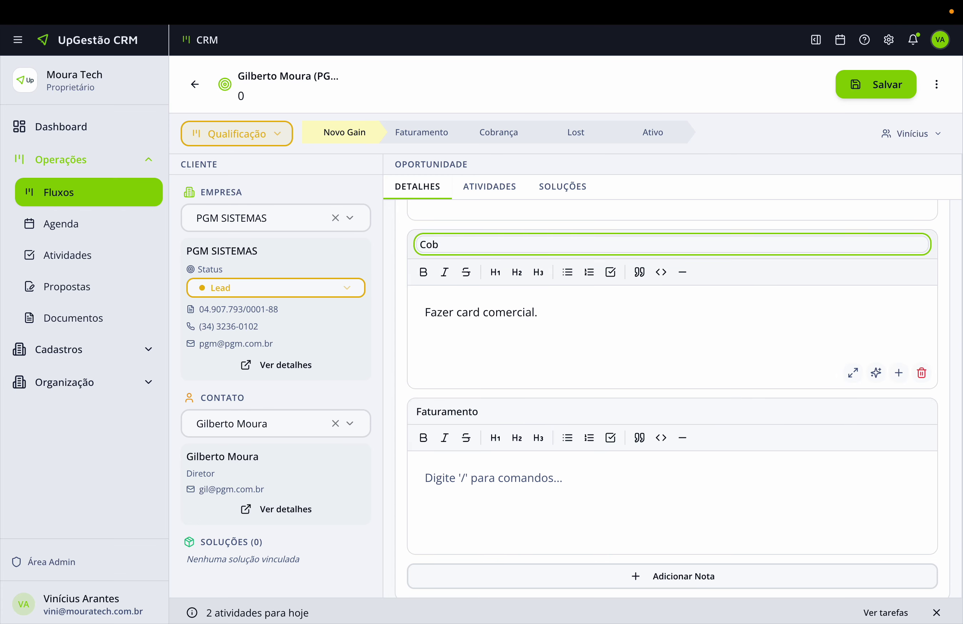
{"action": "type", "text": "mercial"}
{"action": "left_click", "coordinate": [555, 324]}
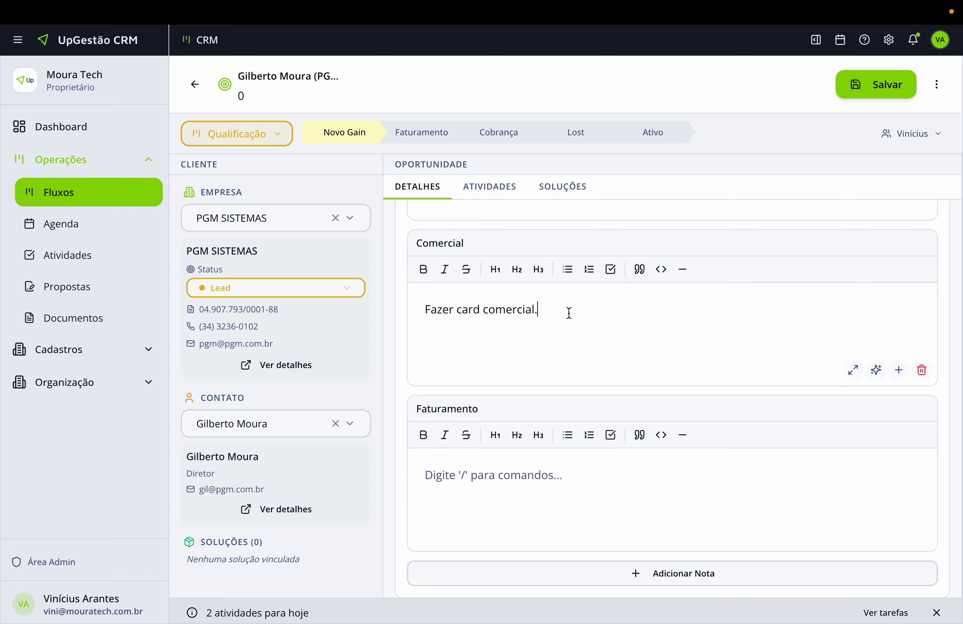
Write 'Fazer card de faturamento.' in the Faturamento note and save the deal.
{"action": "left_click", "coordinate": [529, 485]}
{"action": "type", "text": "Fazer c"}
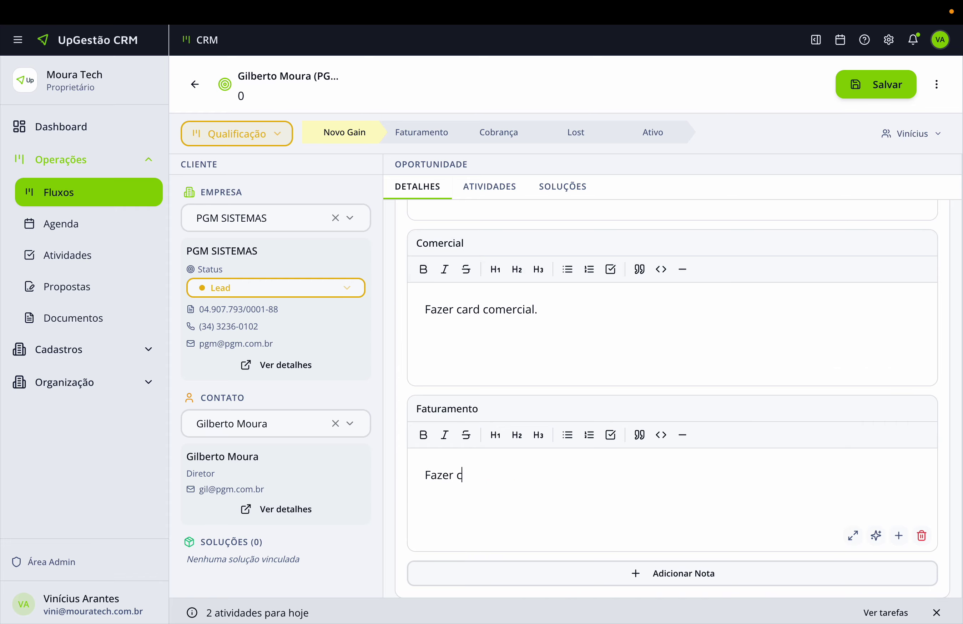
{"action": "type", "text": "ard de fatuam"}
{"action": "key", "text": "BackSpace"}
{"action": "type", "text": "ramento."}
{"action": "scroll", "coordinate": [694, 229], "scroll_direction": "up", "scroll_amount": 3}
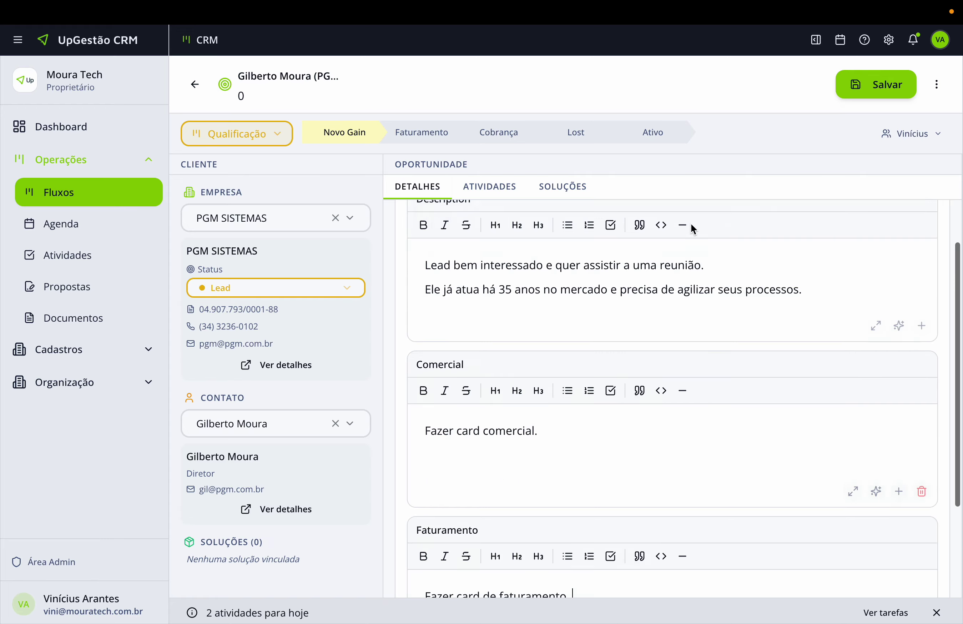
{"action": "left_click", "coordinate": [876, 84]}
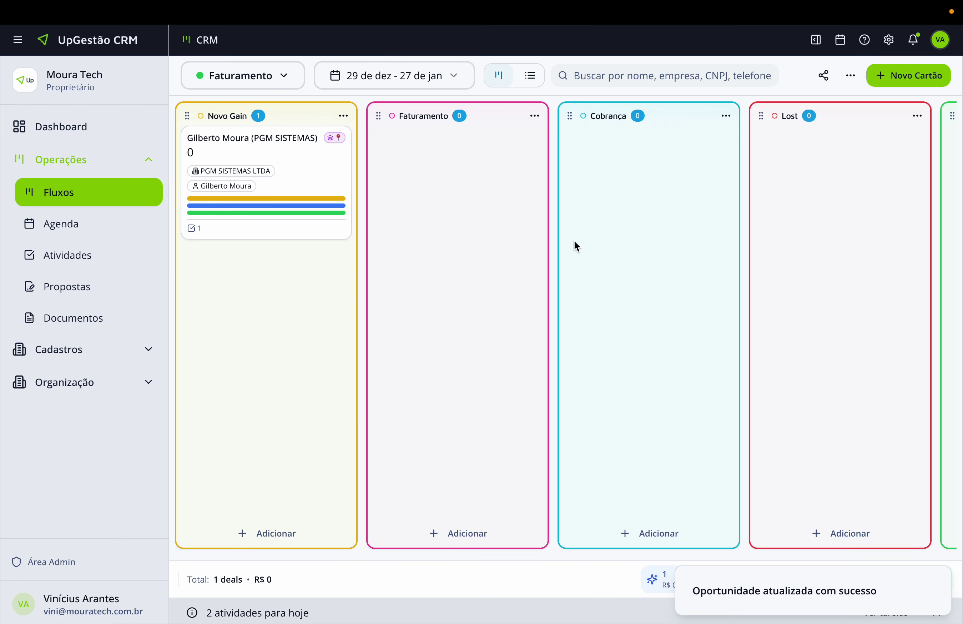
Move the PGM SISTEMAS card into the Faturamento stage, then view the Qualificação pipeline.
{"action": "left_click_drag", "start_coordinate": [275, 183], "coordinate": [585, 217]}
{"action": "scroll", "coordinate": [583, 217], "scroll_direction": "right", "scroll_amount": 4}
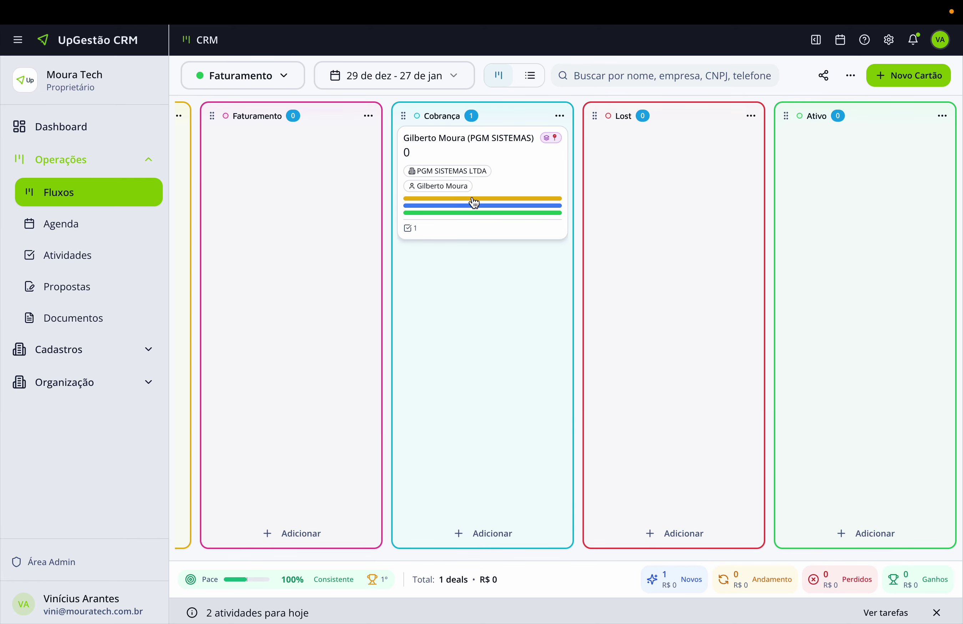
{"action": "left_click", "coordinate": [251, 75]}
{"action": "left_click", "coordinate": [233, 107]}
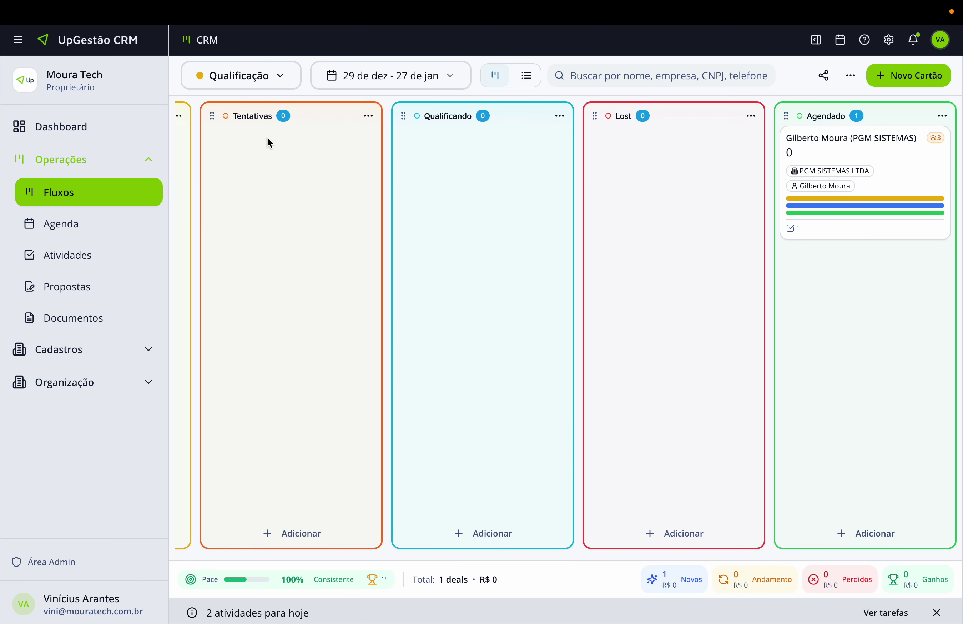
{"action": "scroll", "coordinate": [326, 146], "scroll_direction": "left", "scroll_amount": 4}
{"action": "scroll", "coordinate": [533, 193], "scroll_direction": "right", "scroll_amount": 4}
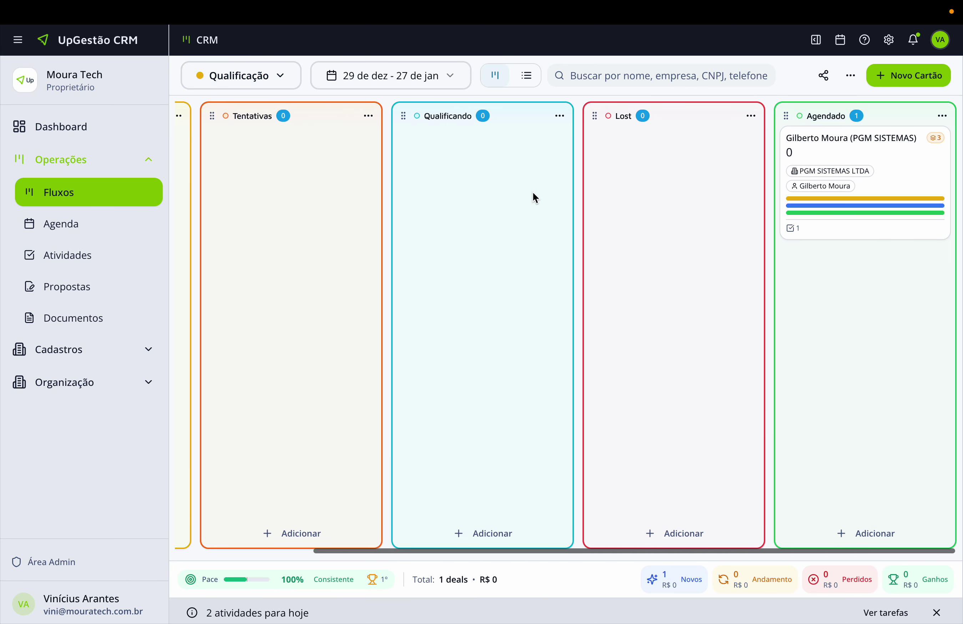
Review the Comercial, Faturamento and Qualificação boards, ending on the Comercial pipeline.
{"action": "left_click", "coordinate": [262, 83]}
{"action": "left_click", "coordinate": [271, 133]}
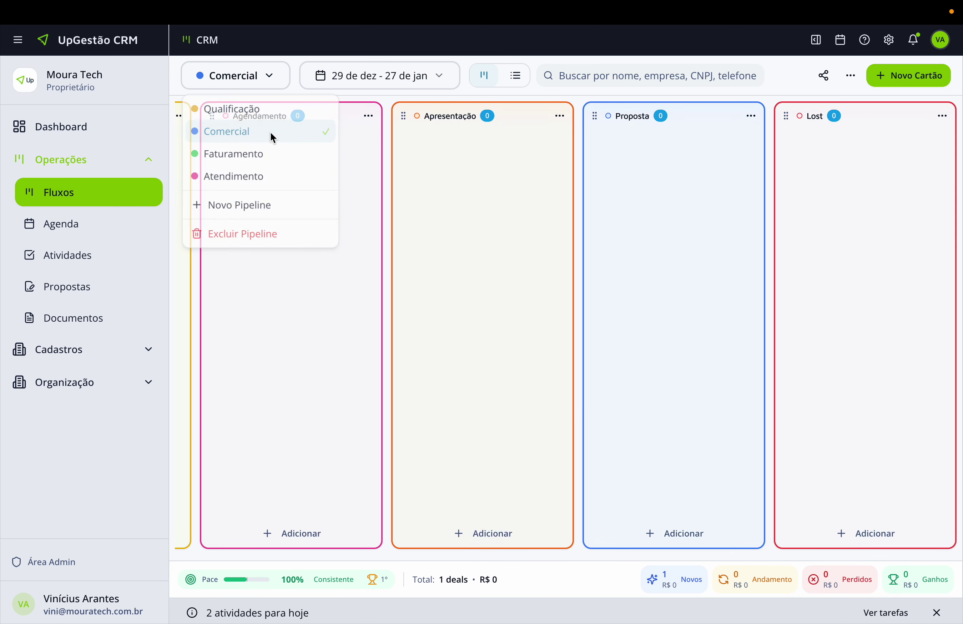
{"action": "scroll", "coordinate": [641, 166], "scroll_direction": "right", "scroll_amount": 2}
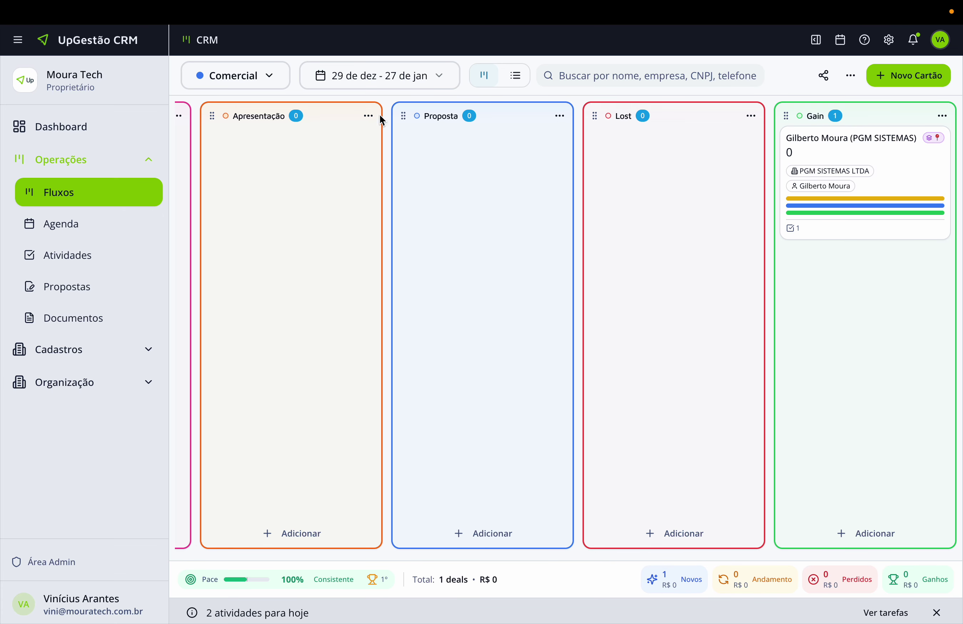
{"action": "left_click", "coordinate": [274, 83]}
{"action": "left_click", "coordinate": [266, 152]}
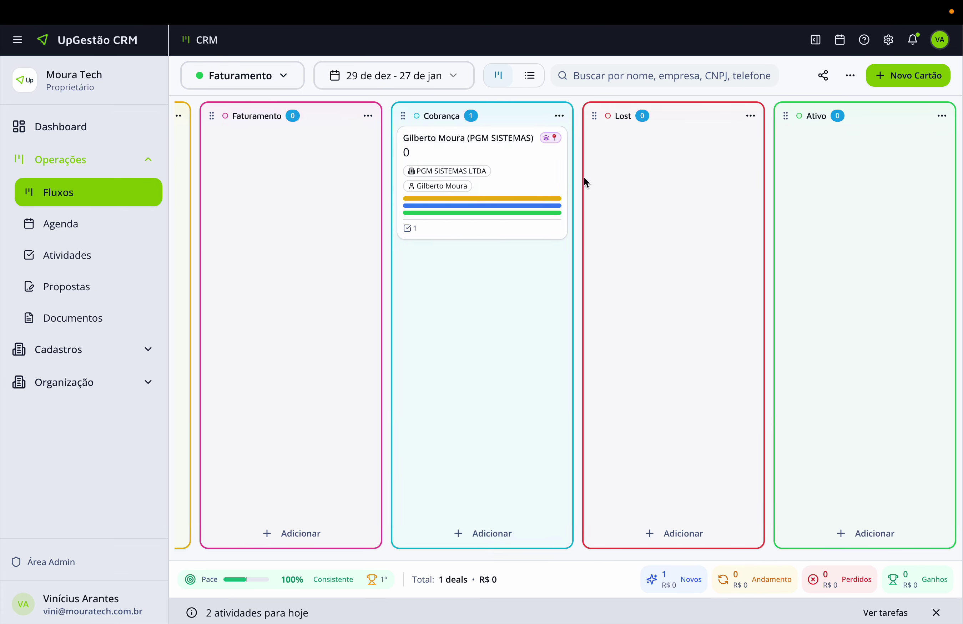
{"action": "left_click", "coordinate": [269, 81]}
{"action": "left_click", "coordinate": [273, 106]}
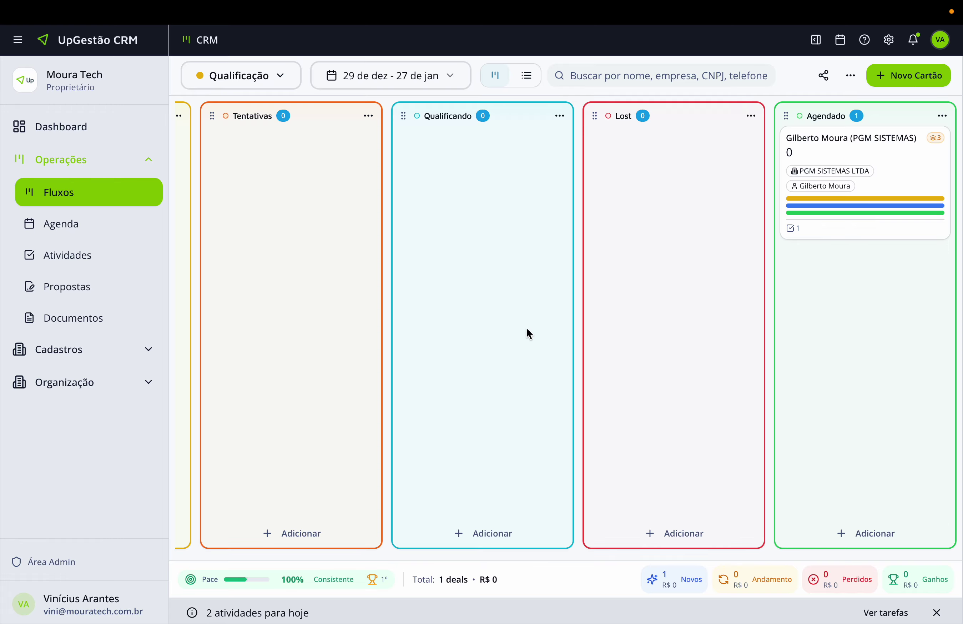
{"action": "scroll", "coordinate": [334, 347], "scroll_direction": "left", "scroll_amount": 4}
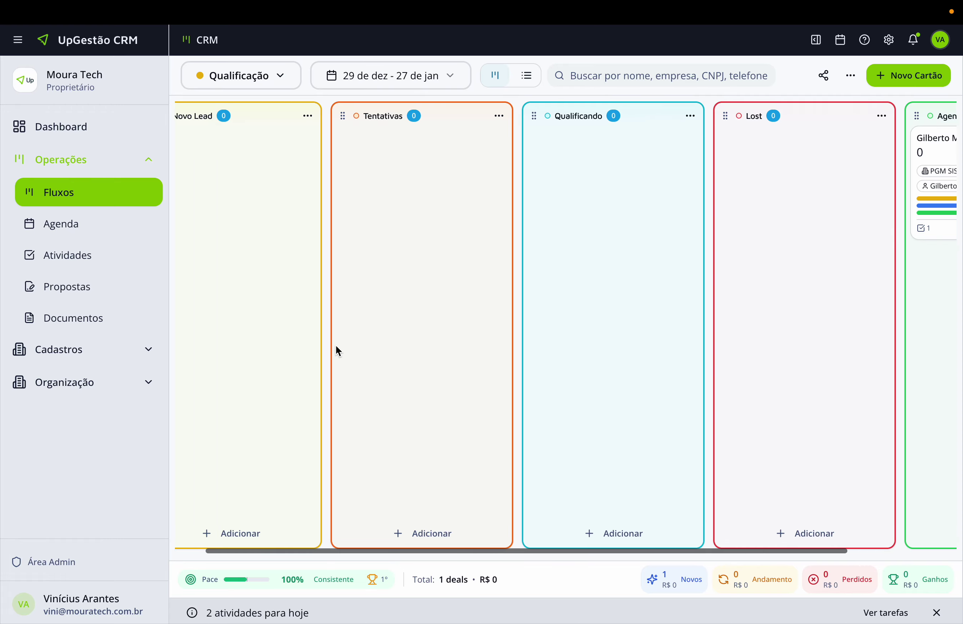
{"action": "mouse_move", "coordinate": [272, 582]}
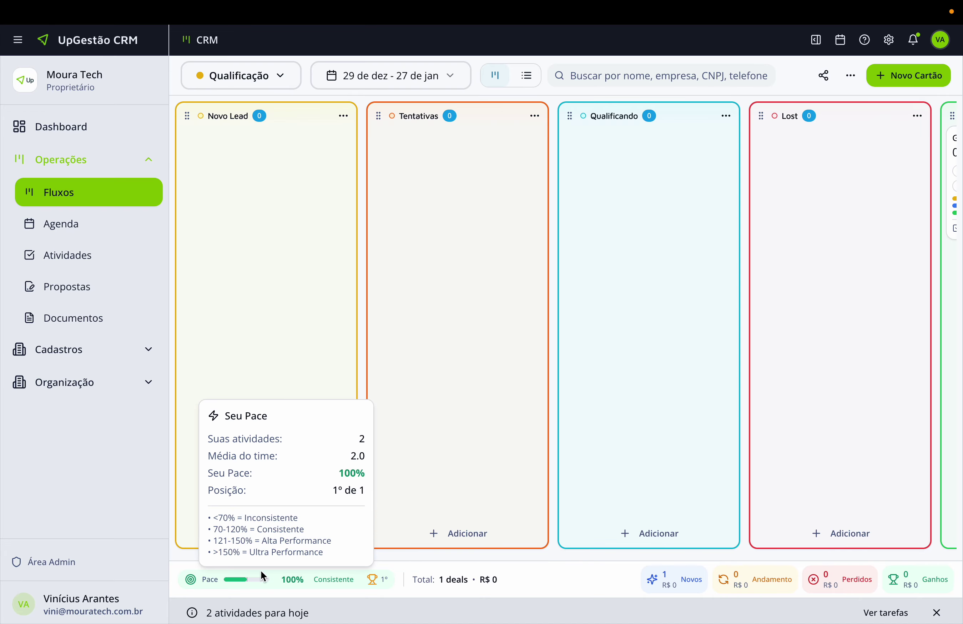
{"action": "left_click", "coordinate": [268, 87]}
{"action": "left_click", "coordinate": [259, 130]}
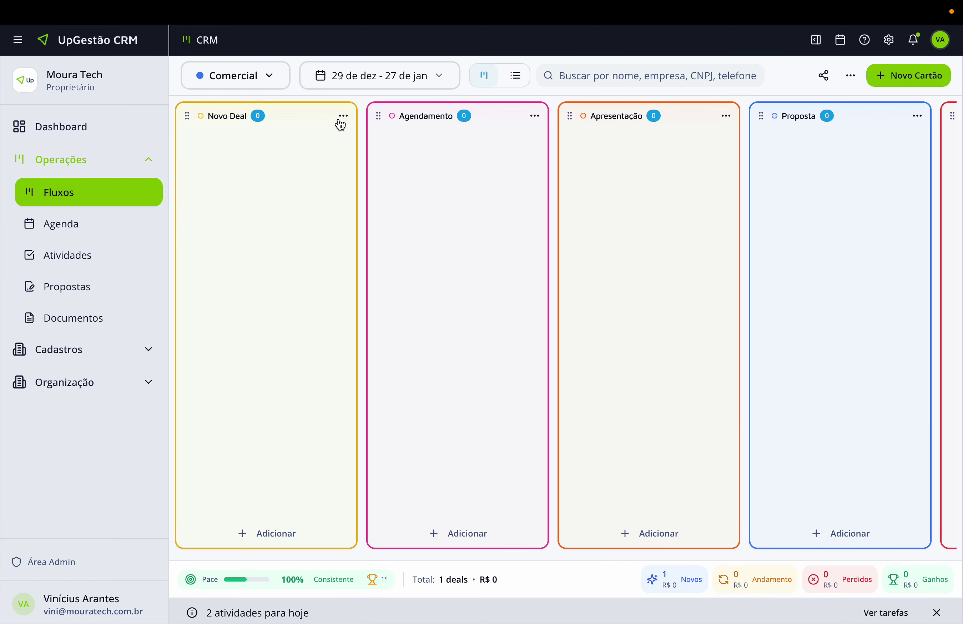
Create a Novo Deal for company Virtux Tech with its Virtux Tech contact.
{"action": "left_click", "coordinate": [277, 535]}
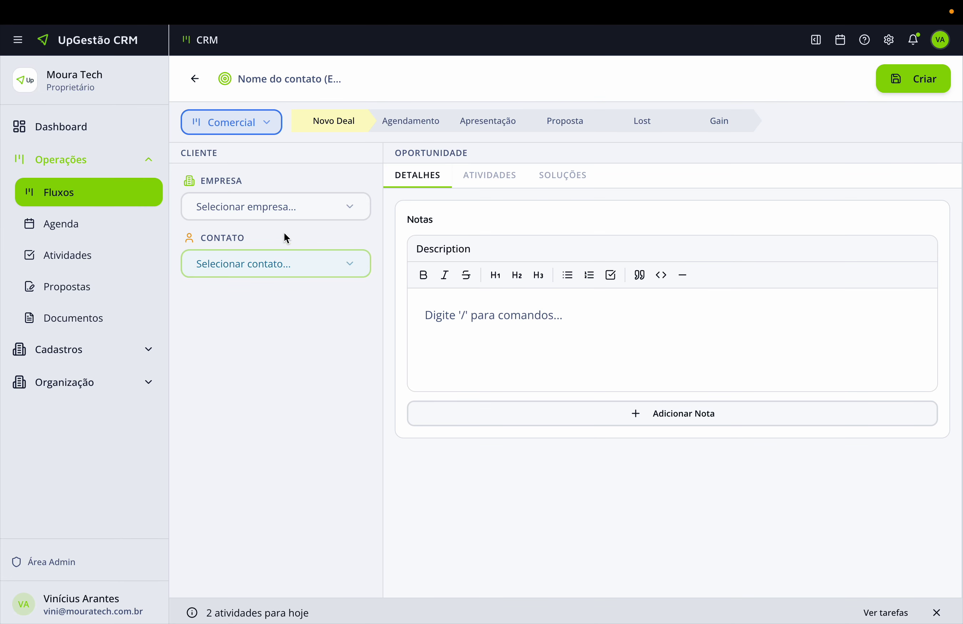
{"action": "left_click", "coordinate": [283, 208]}
{"action": "left_click", "coordinate": [236, 309]}
{"action": "left_click", "coordinate": [239, 365]}
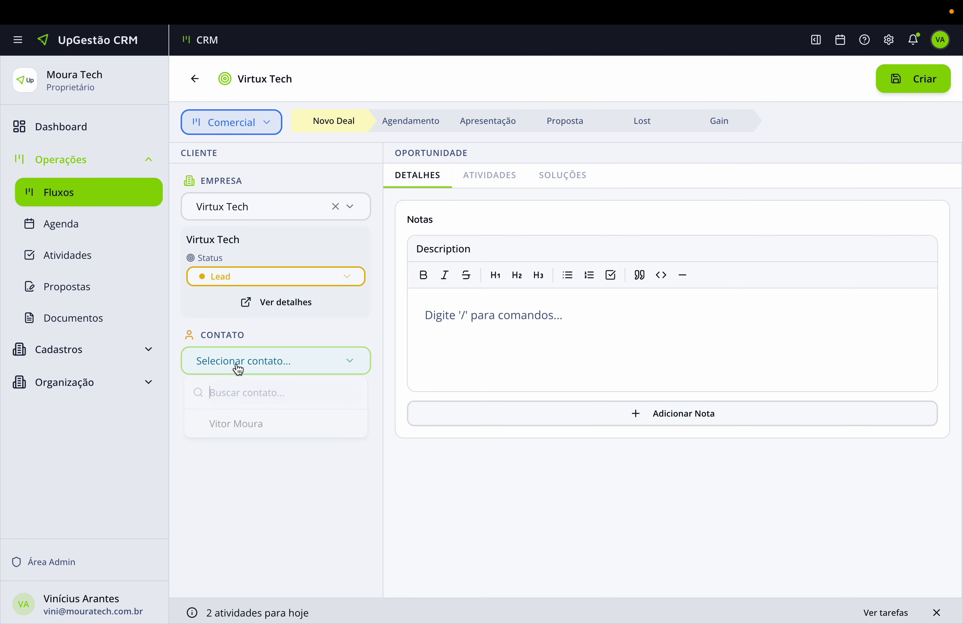
{"action": "left_click", "coordinate": [237, 424]}
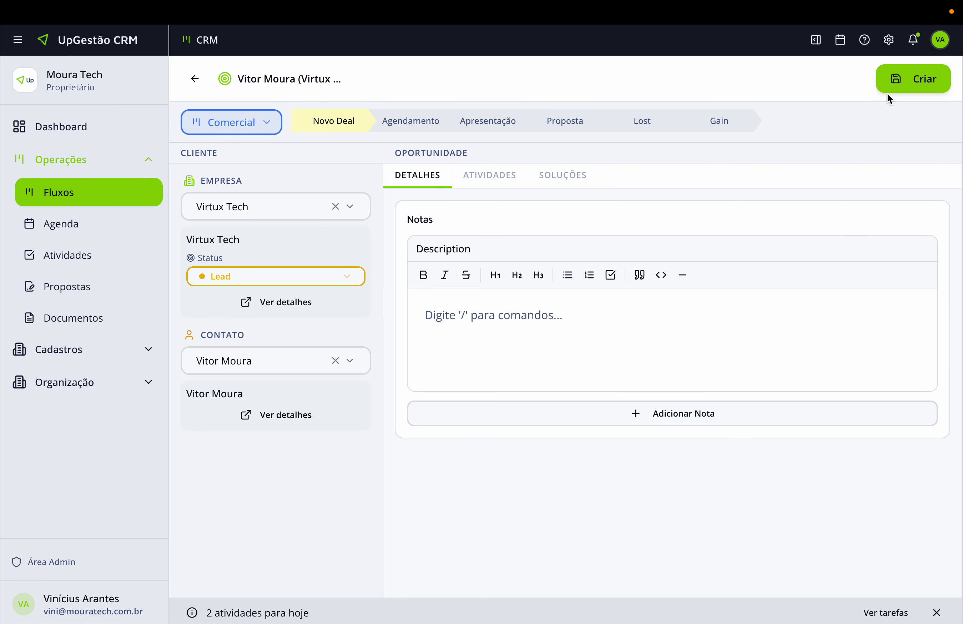
{"action": "left_click", "coordinate": [901, 75]}
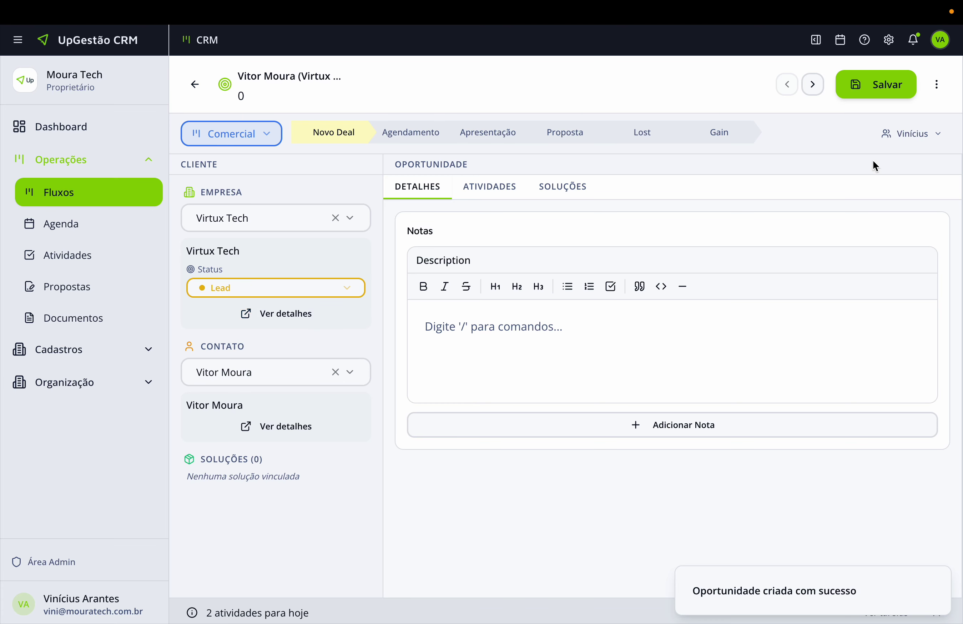
Replace the deal's owner with the only available user and save the deal.
{"action": "left_click", "coordinate": [897, 140]}
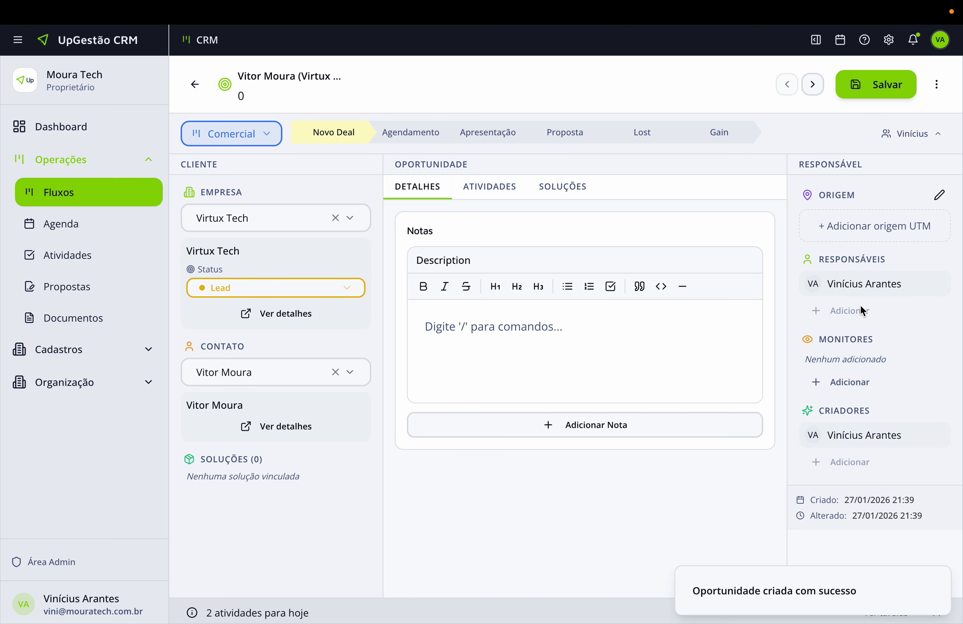
{"action": "left_click", "coordinate": [937, 284]}
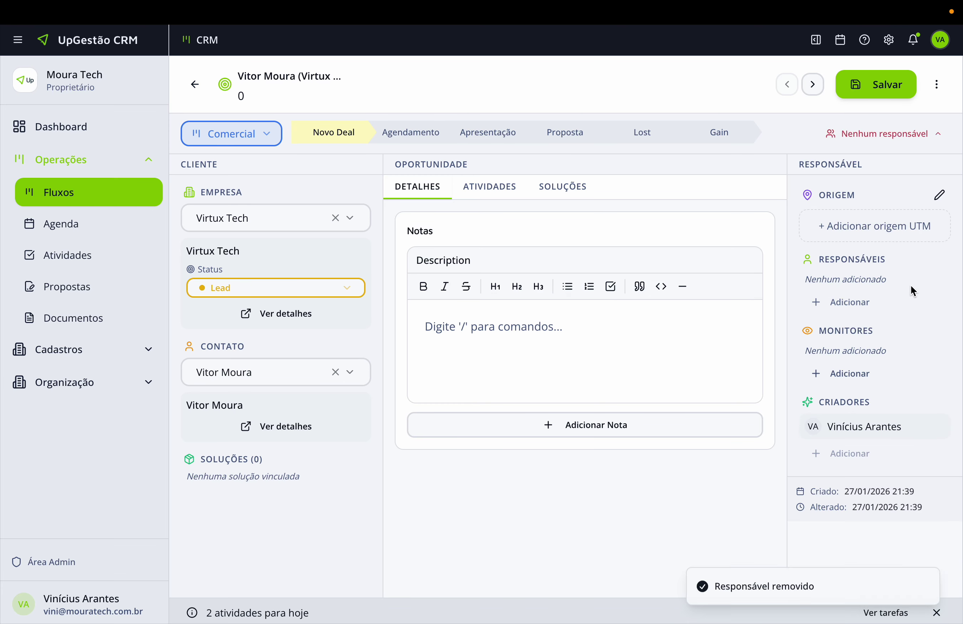
{"action": "left_click", "coordinate": [840, 303]}
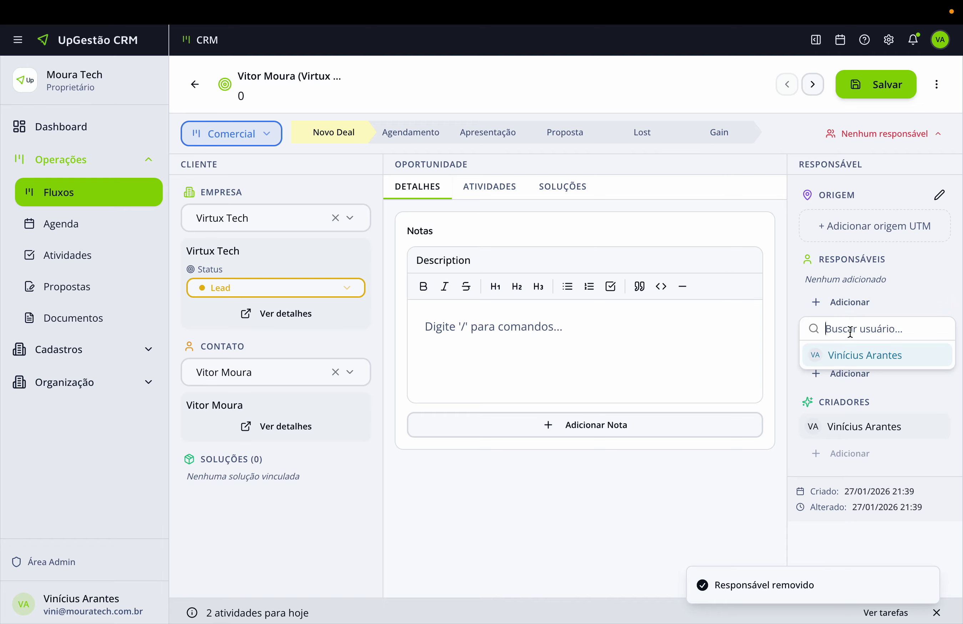
{"action": "type", "text": "Vito"}
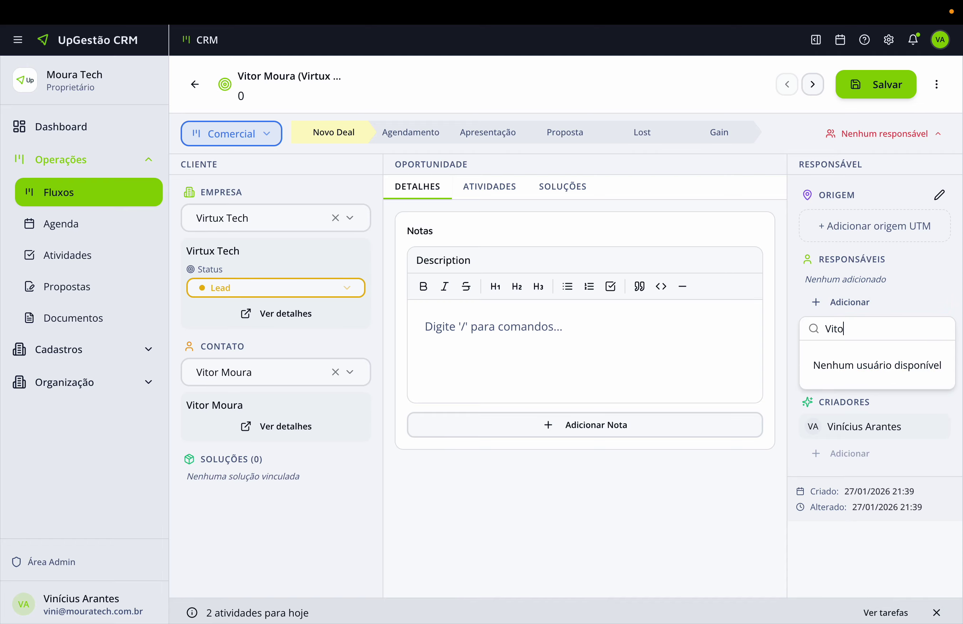
{"action": "key", "text": "Escape"}
{"action": "left_click", "coordinate": [846, 312]}
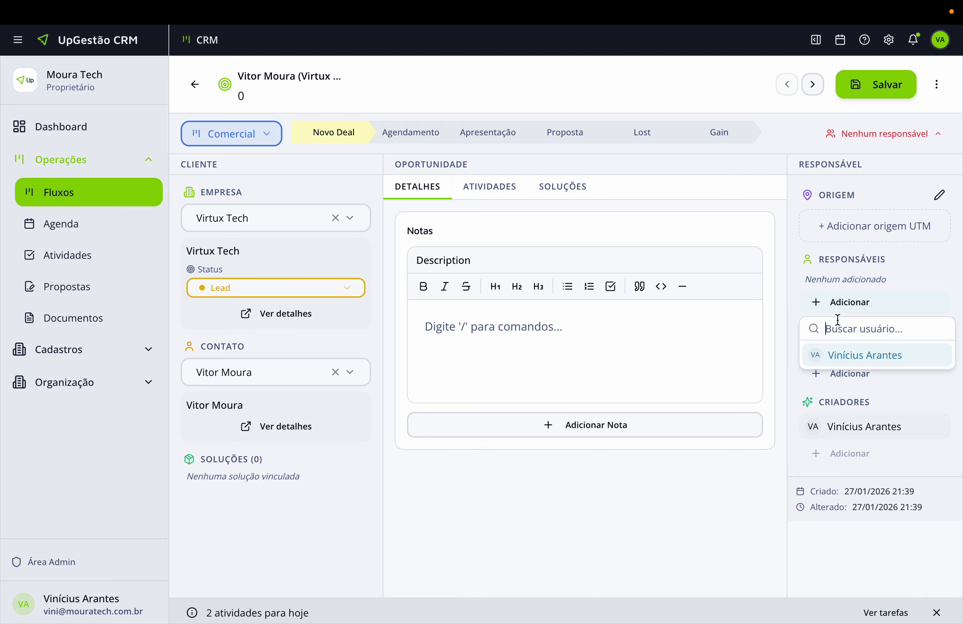
{"action": "left_click", "coordinate": [845, 357]}
{"action": "left_click", "coordinate": [879, 101]}
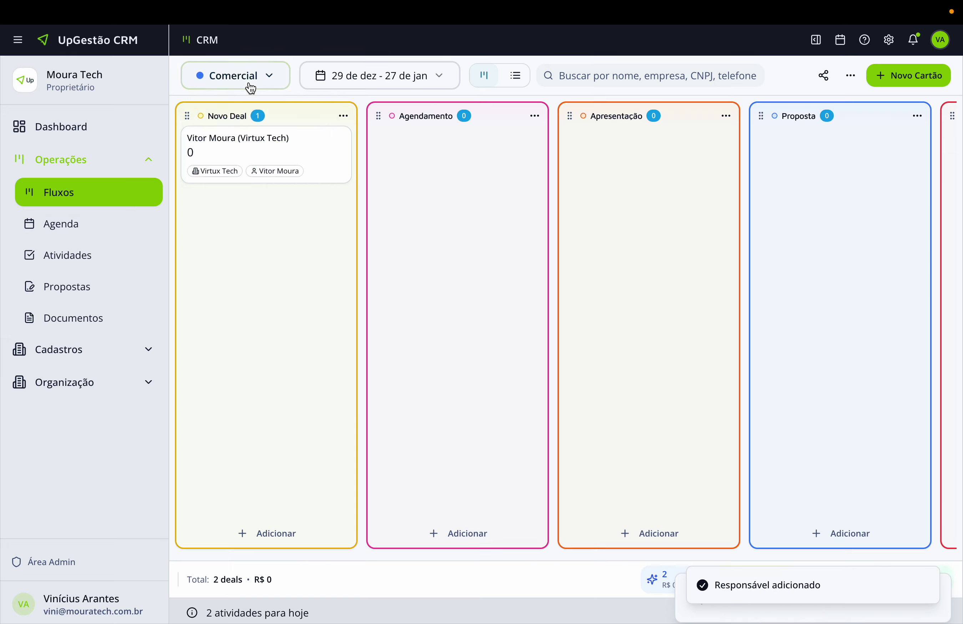
Choose Qualificação in the pipeline dropdown and scroll across its stages.
{"action": "left_click", "coordinate": [247, 85]}
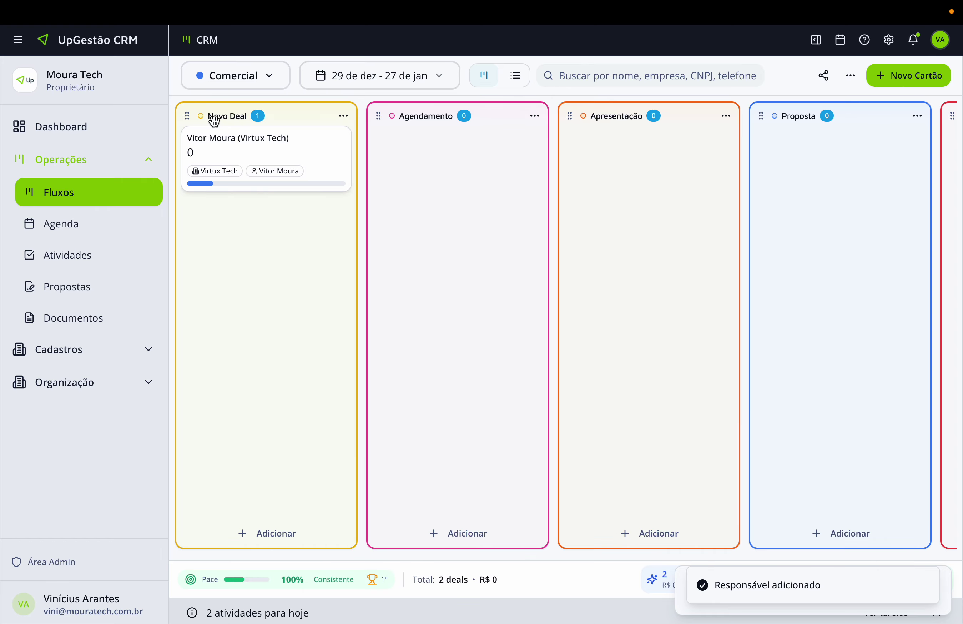
{"action": "left_click", "coordinate": [252, 75]}
{"action": "left_click", "coordinate": [252, 108]}
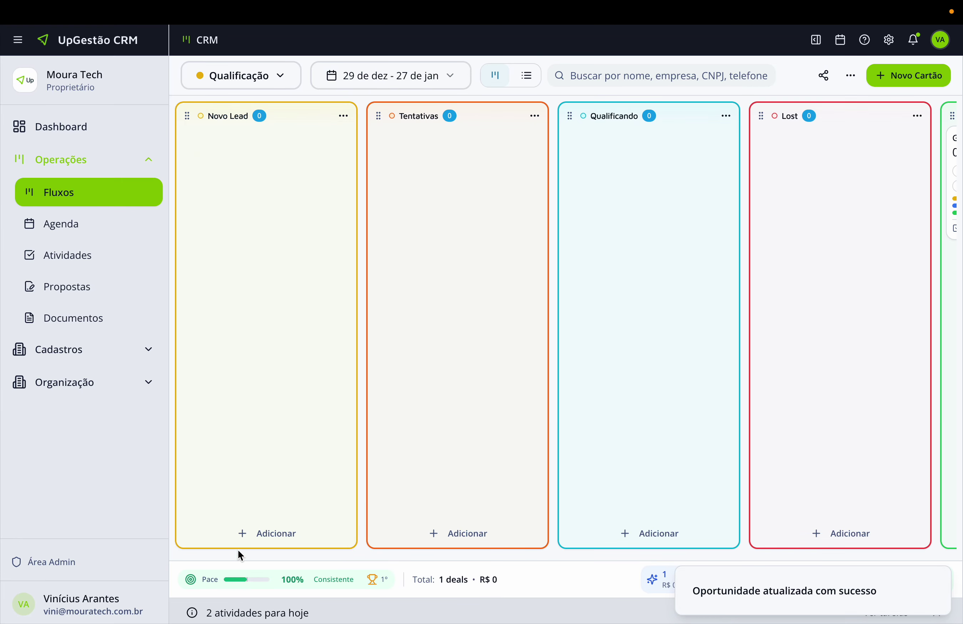
{"action": "mouse_move", "coordinate": [265, 579]}
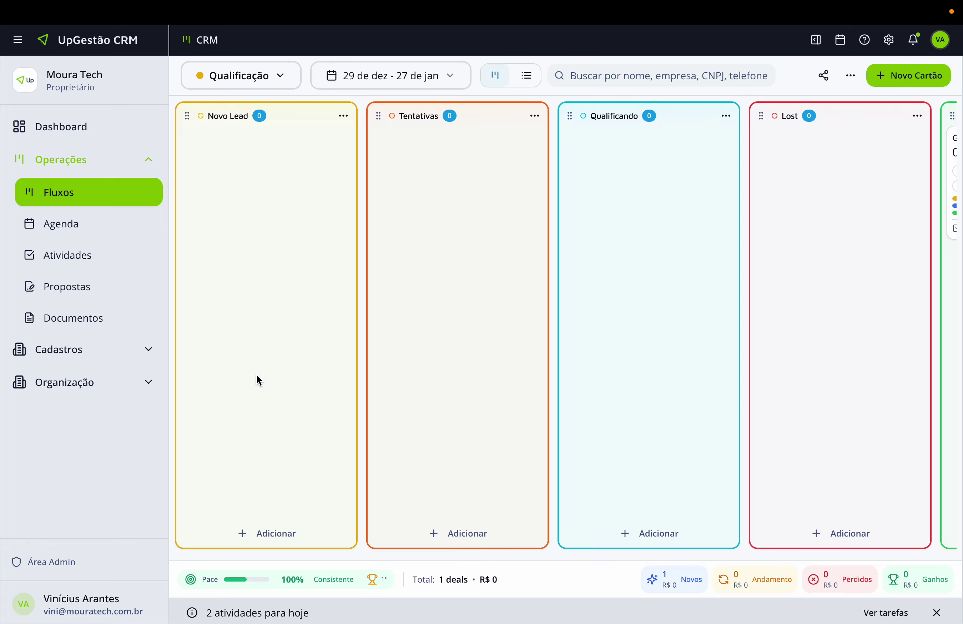
{"action": "scroll", "coordinate": [551, 277], "scroll_direction": "right", "scroll_amount": 5}
Open the PGM SISTEMAS deal in Agendado, expand Cadastros, then go back to the Qualificação board.
{"action": "left_click", "coordinate": [848, 134]}
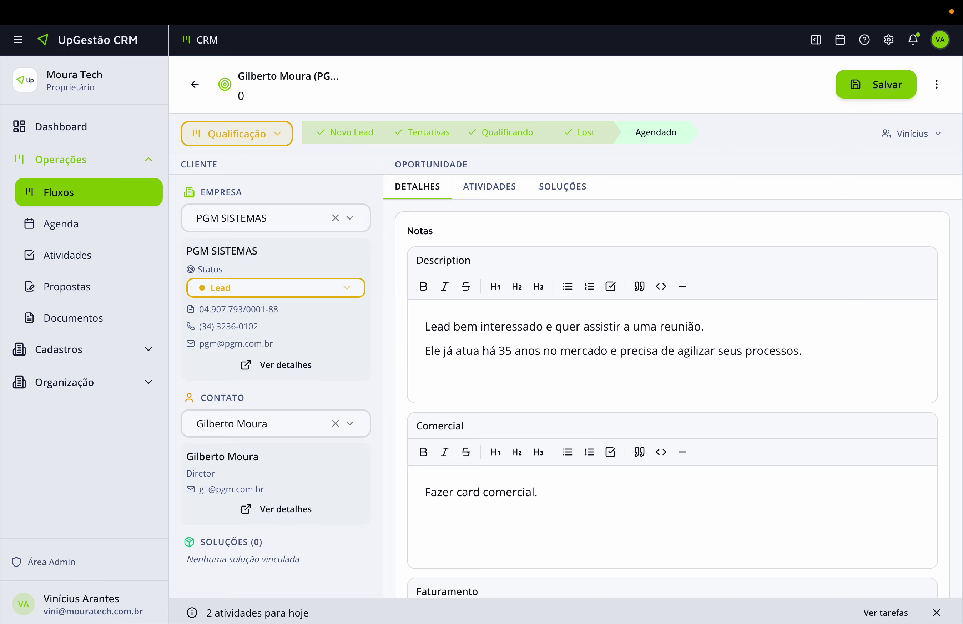
{"action": "left_click", "coordinate": [100, 349]}
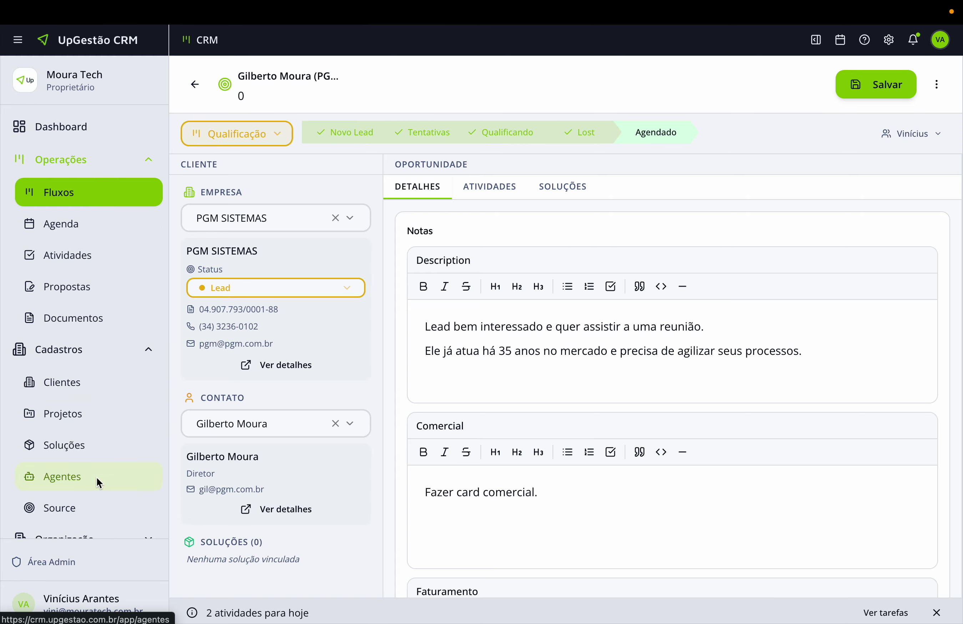
{"action": "left_click", "coordinate": [76, 354]}
{"action": "left_click", "coordinate": [77, 352]}
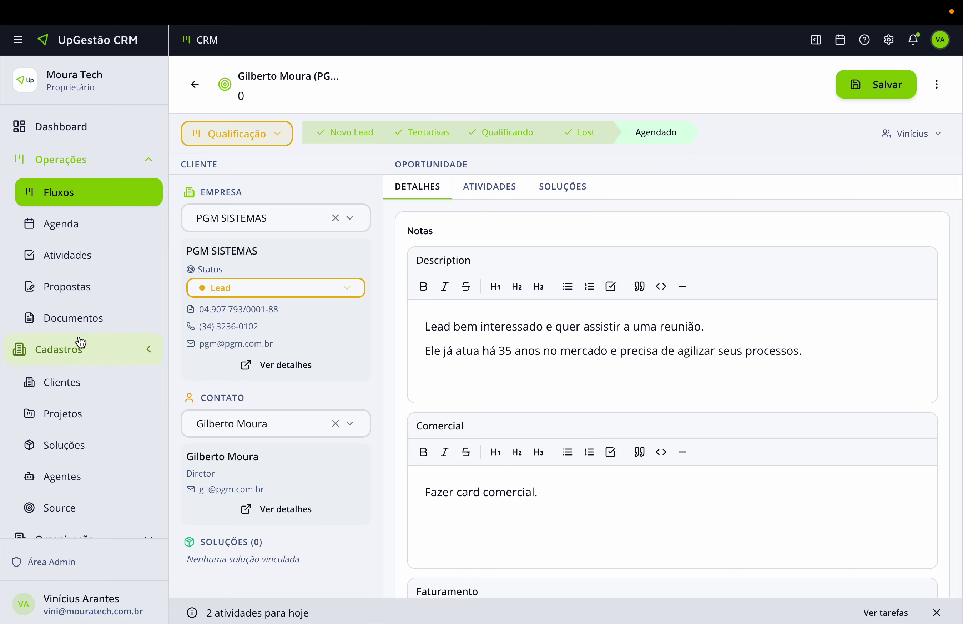
{"action": "left_click", "coordinate": [103, 200]}
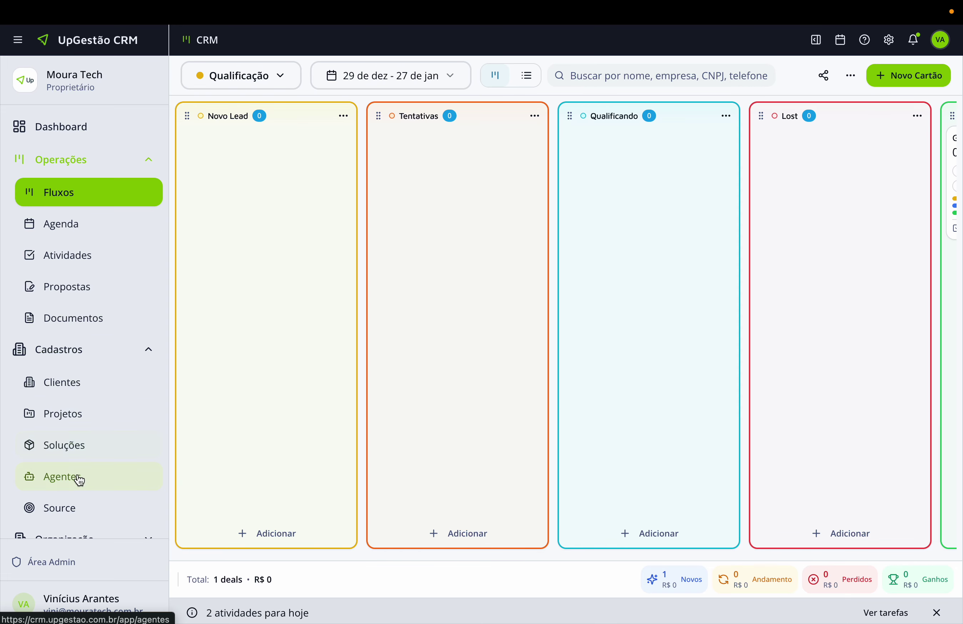